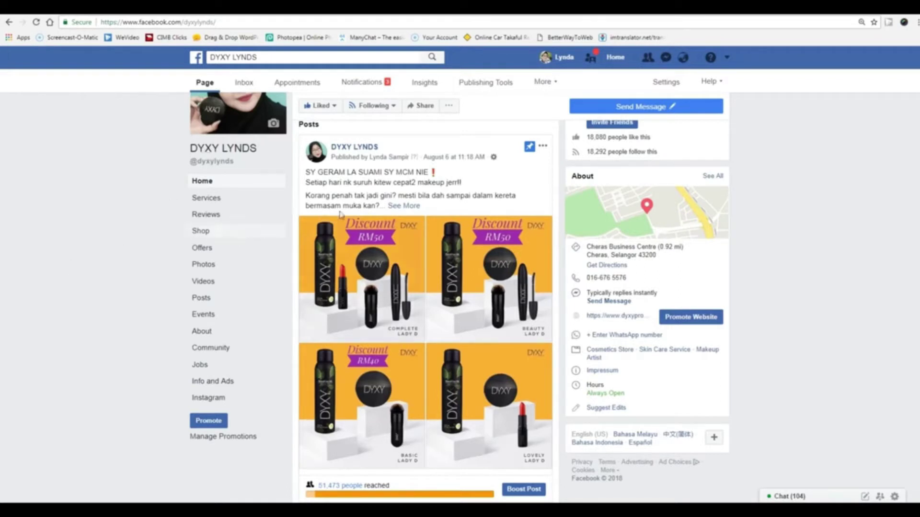
Step: Expand the pinned post on the DYXY LYNDS page and examine its sales text, contact links and product images
click(392, 207)
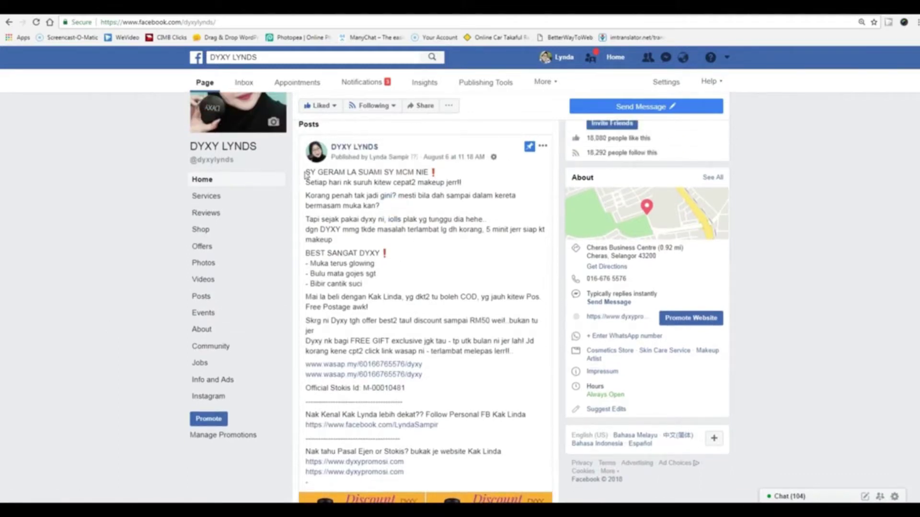
drag(307, 173, 472, 183)
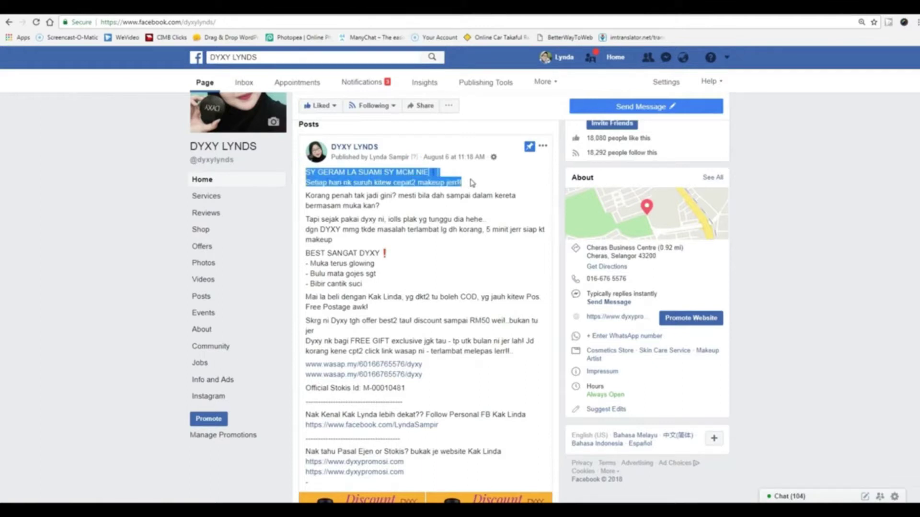
click(476, 185)
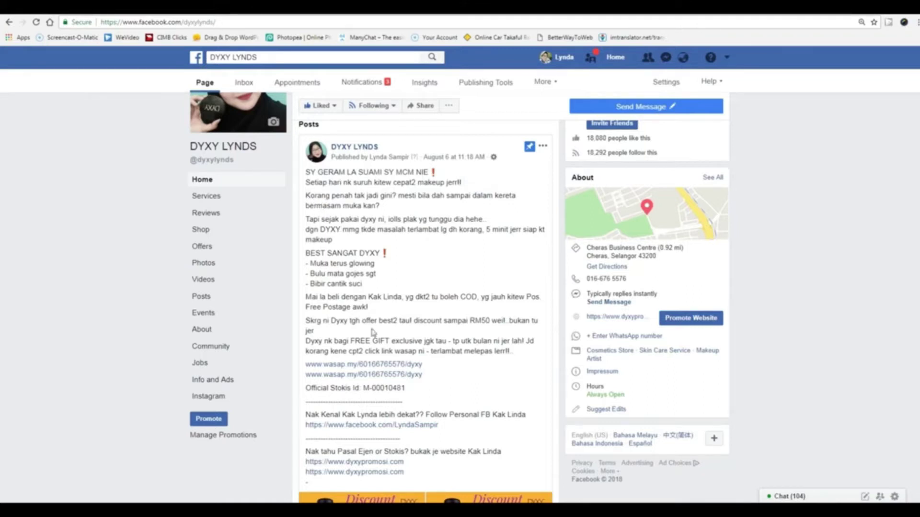
scroll(505, 315, down, 1)
scroll(499, 314, up, 1)
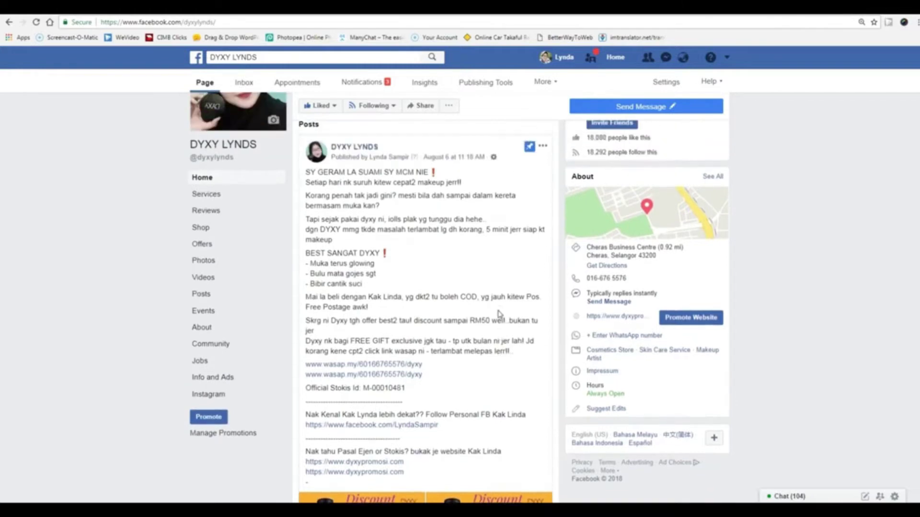
scroll(499, 314, up, 1)
scroll(500, 314, down, 1)
scroll(500, 314, down, 3)
scroll(500, 315, down, 5)
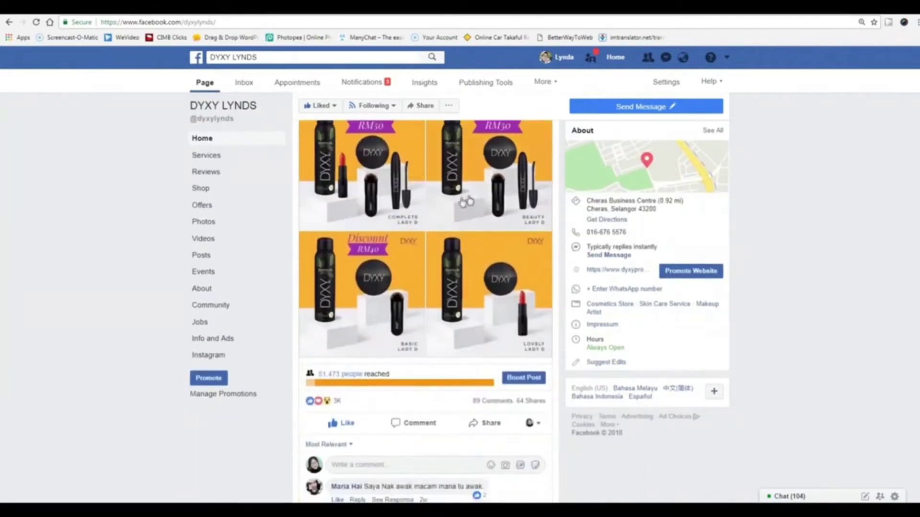
scroll(393, 286, up, 1)
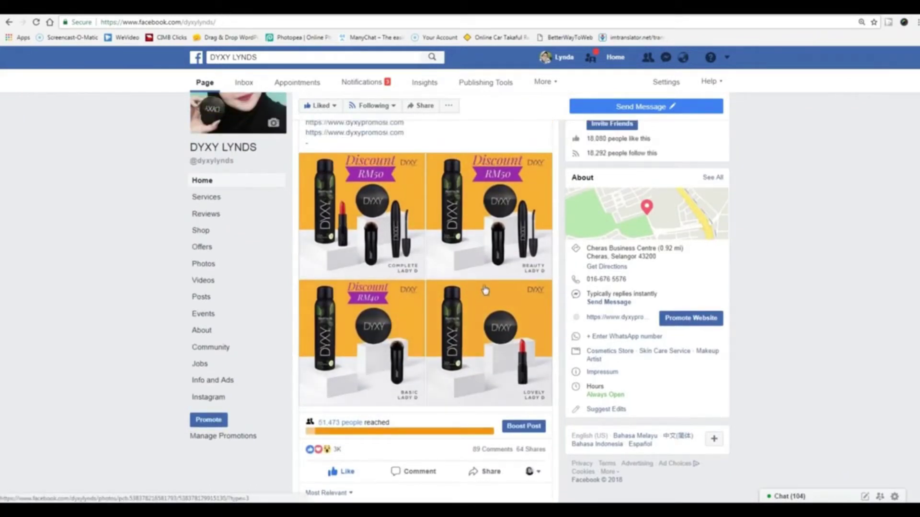
scroll(485, 291, up, 3)
scroll(484, 289, up, 6)
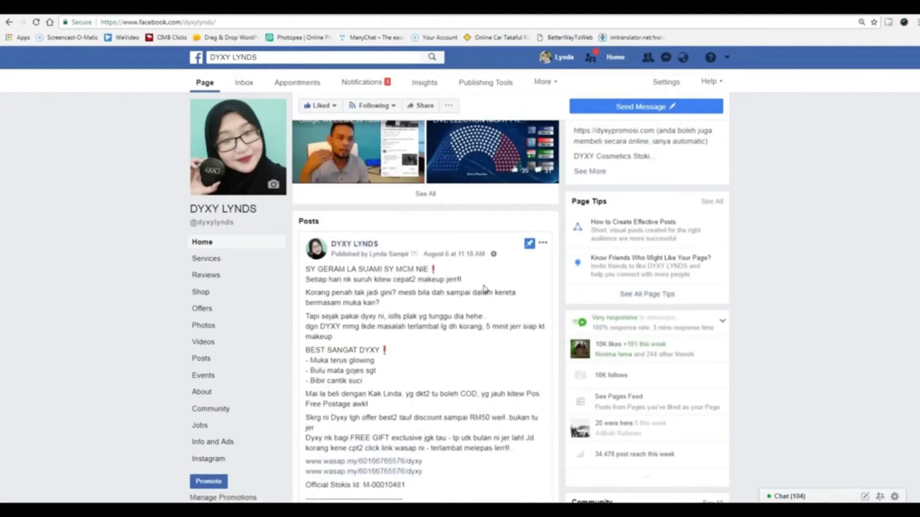
scroll(484, 289, down, 1)
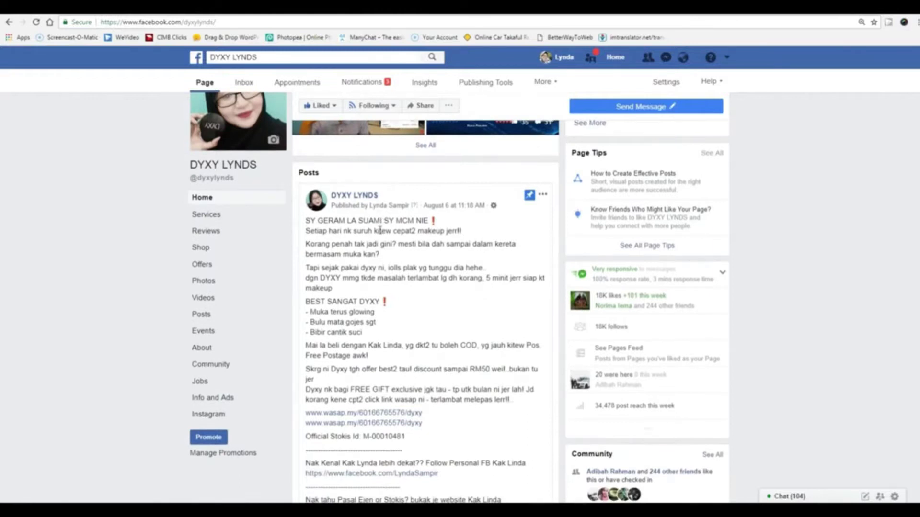
scroll(481, 324, down, 5)
scroll(479, 322, up, 6)
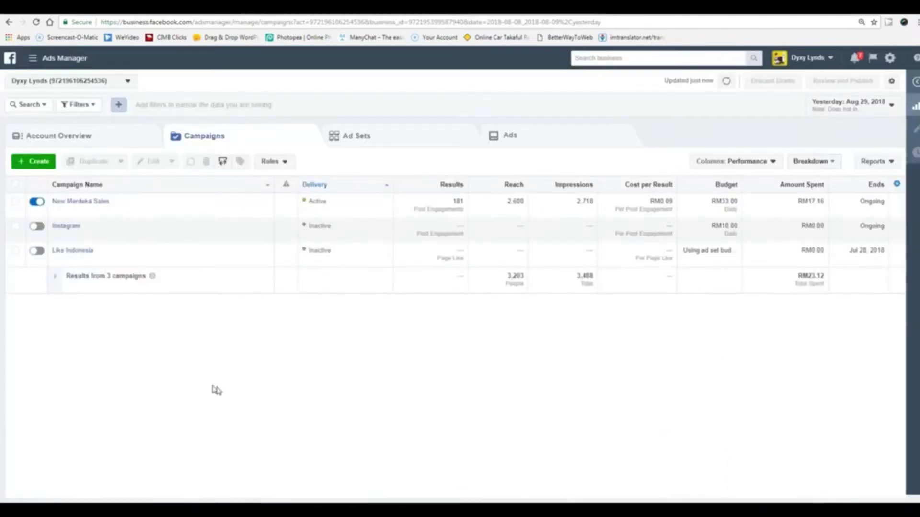
click(267, 385)
click(30, 163)
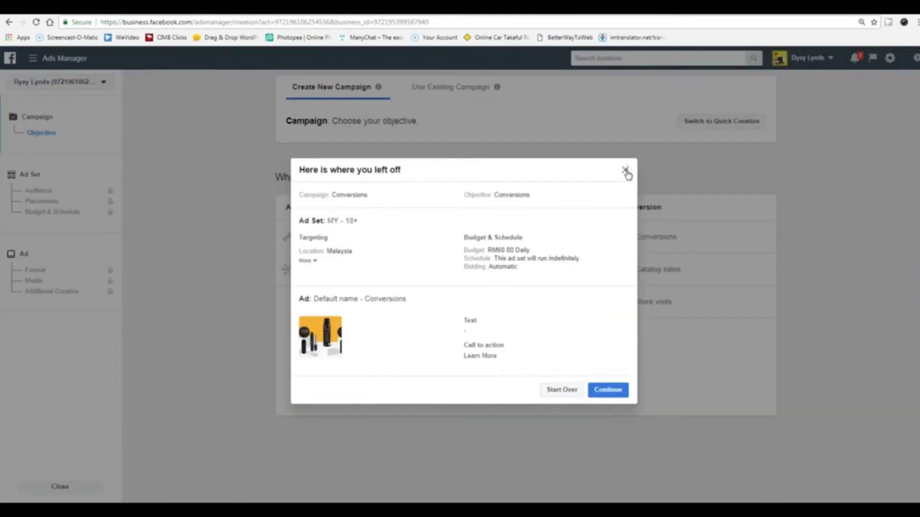
click(627, 172)
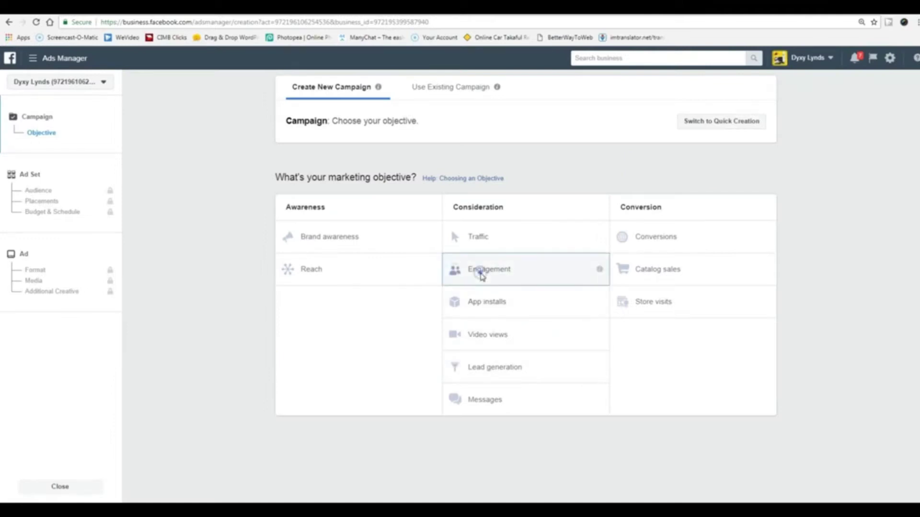
click(481, 272)
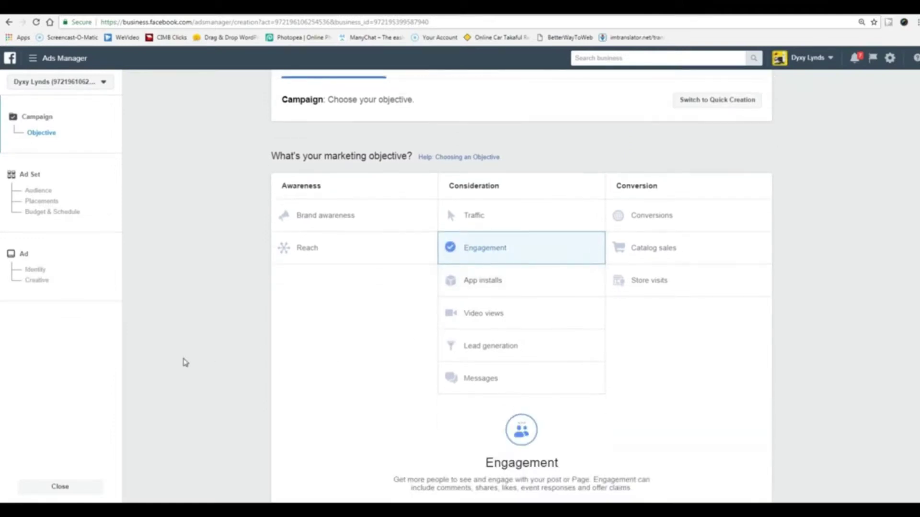
drag(549, 334, 493, 327)
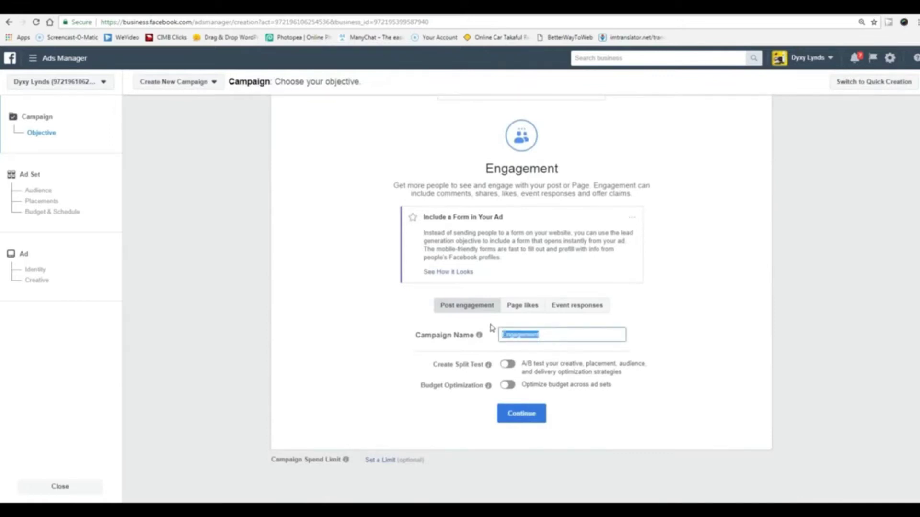
text(New Ads 3 Split Test)
click(510, 365)
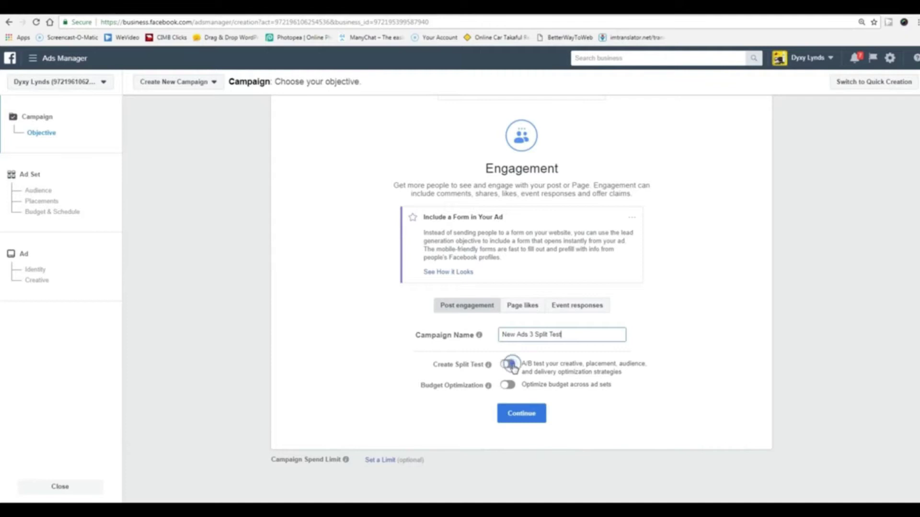
click(521, 414)
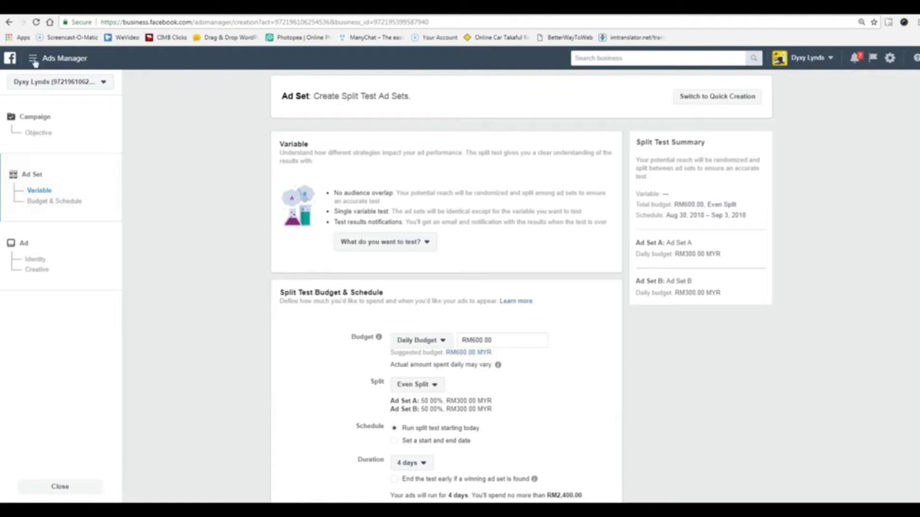
click(8, 23)
Step: Start over with a new campaign using the Engagement objective for post engagement, without a split test, and continue to the ad set
click(33, 161)
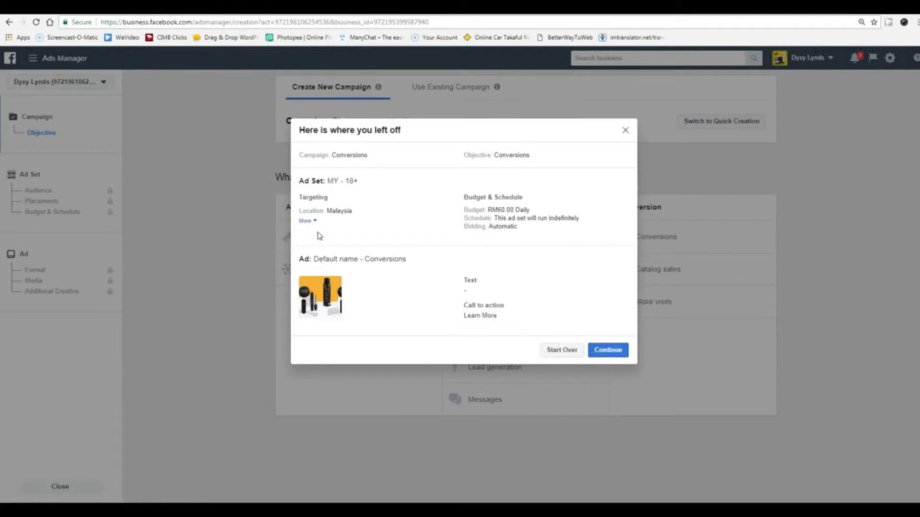
click(562, 350)
click(495, 270)
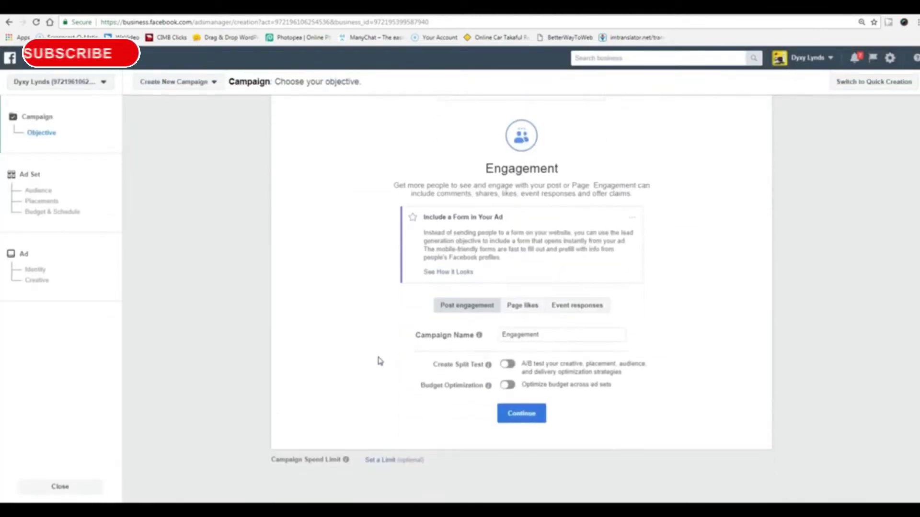
click(545, 336)
double_click(546, 336)
click(521, 413)
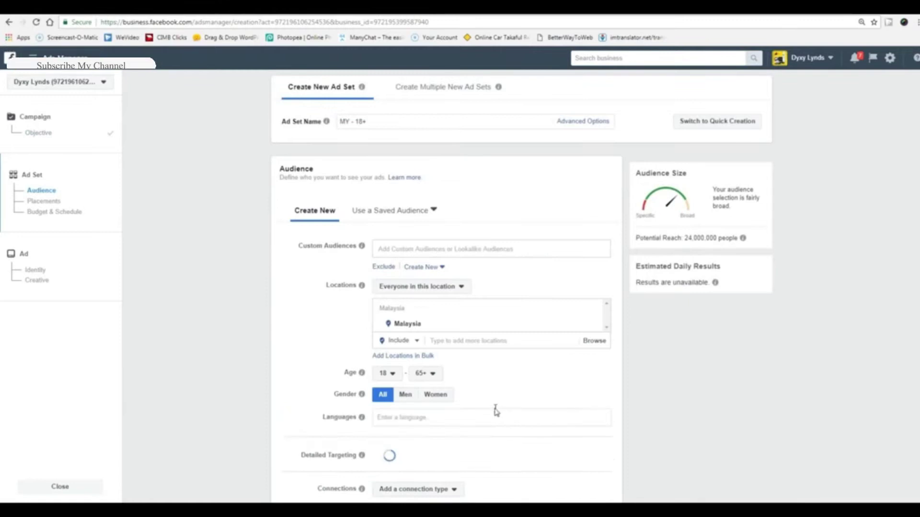
Step: Limit the ad set's audience in Malaysia to women with a maximum age of 40
scroll(494, 409, down, 1)
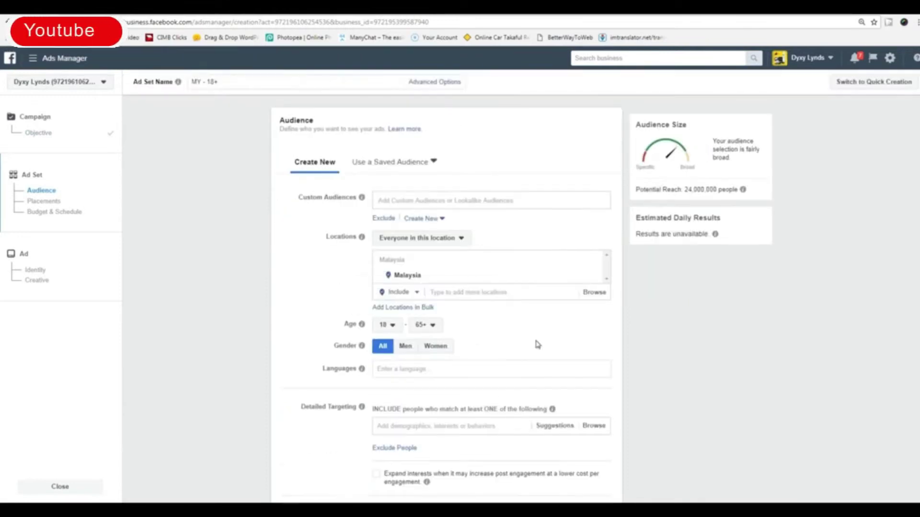
scroll(537, 345, down, 1)
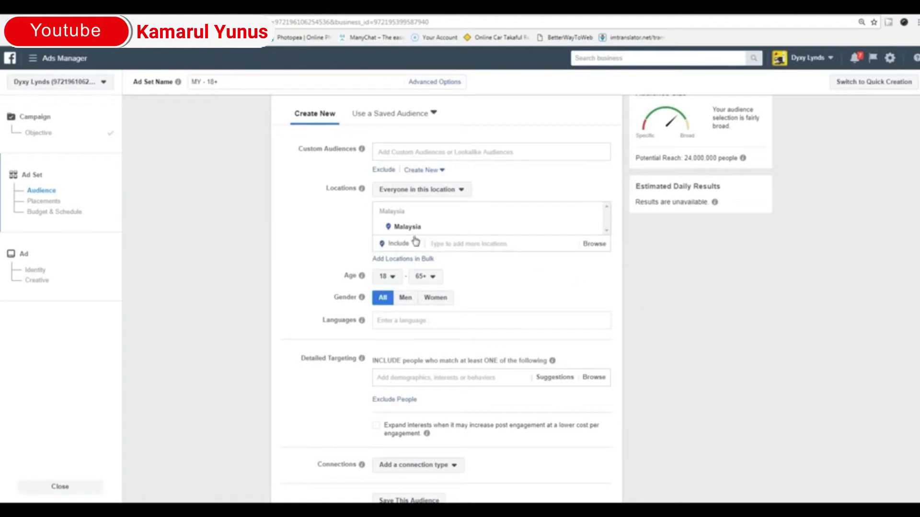
mouse_move(596, 230)
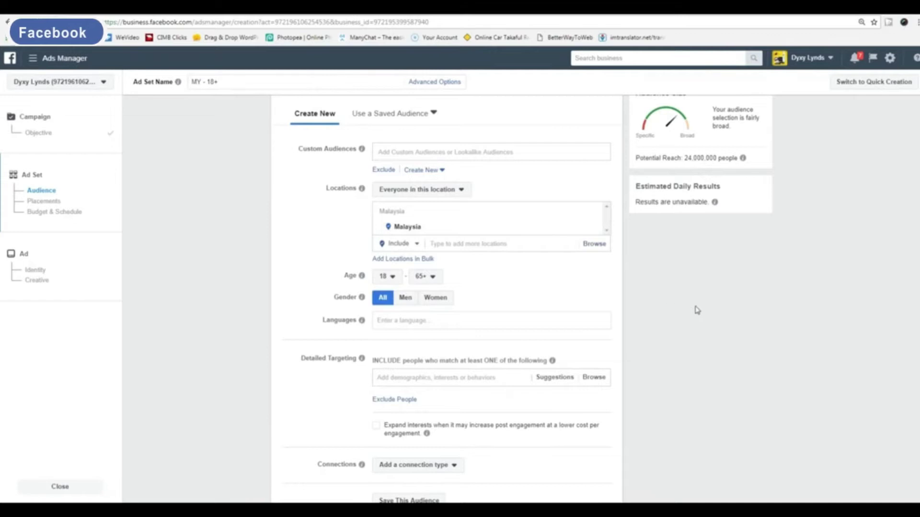
mouse_move(567, 232)
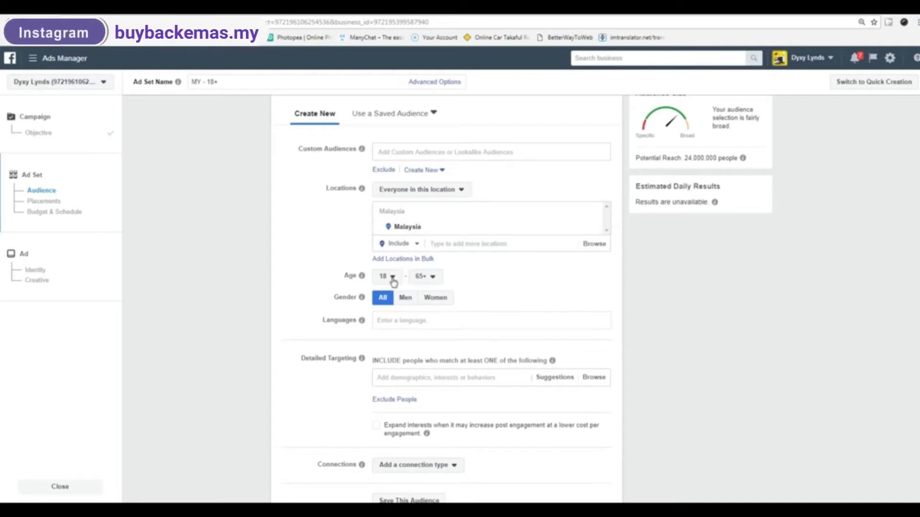
click(433, 278)
scroll(430, 367, up, 3)
scroll(430, 370, up, 3)
click(430, 314)
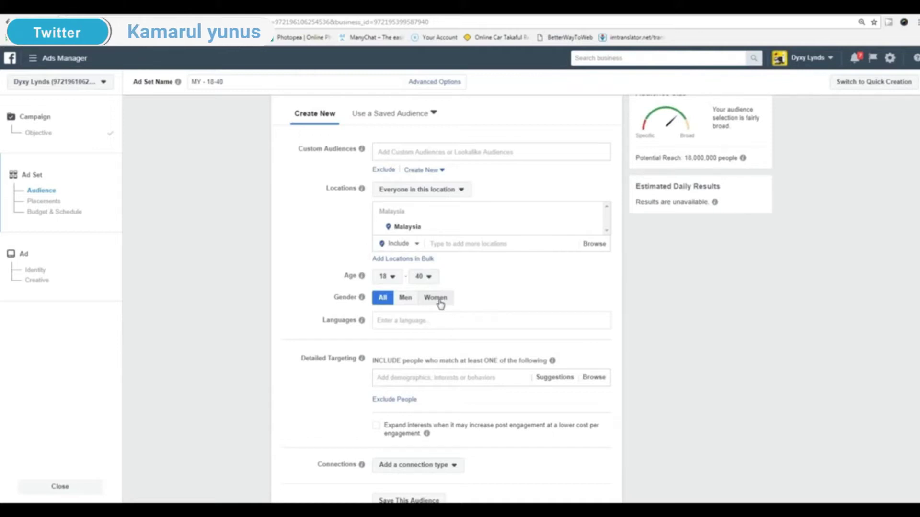
click(437, 299)
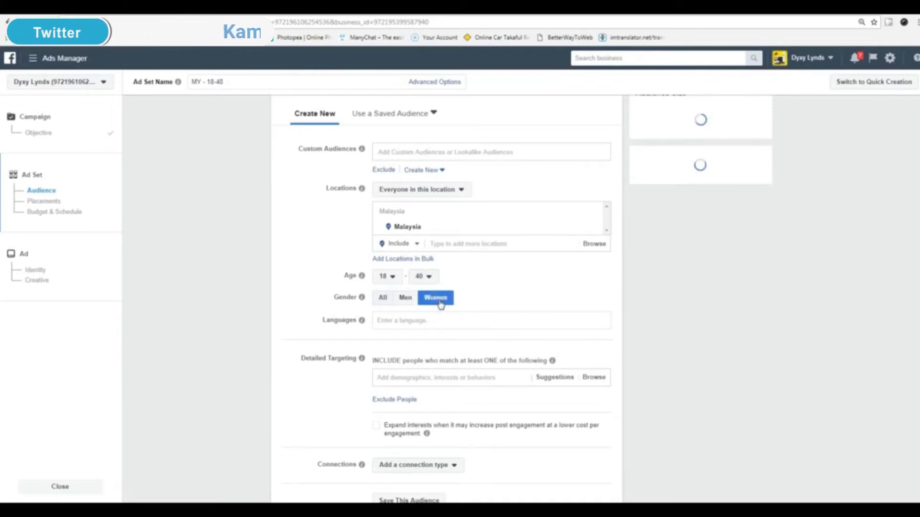
Step: Add Malay and English (All) as the audience's languages
click(443, 320)
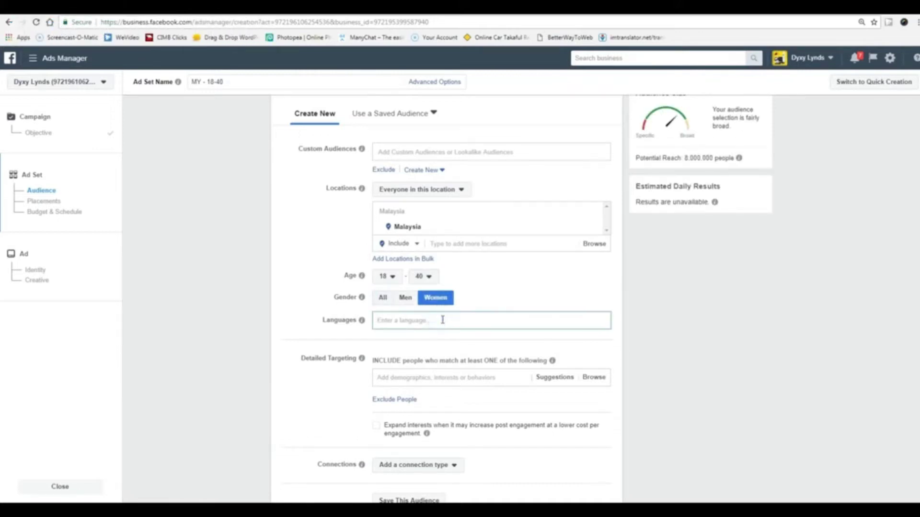
text(malay)
click(422, 337)
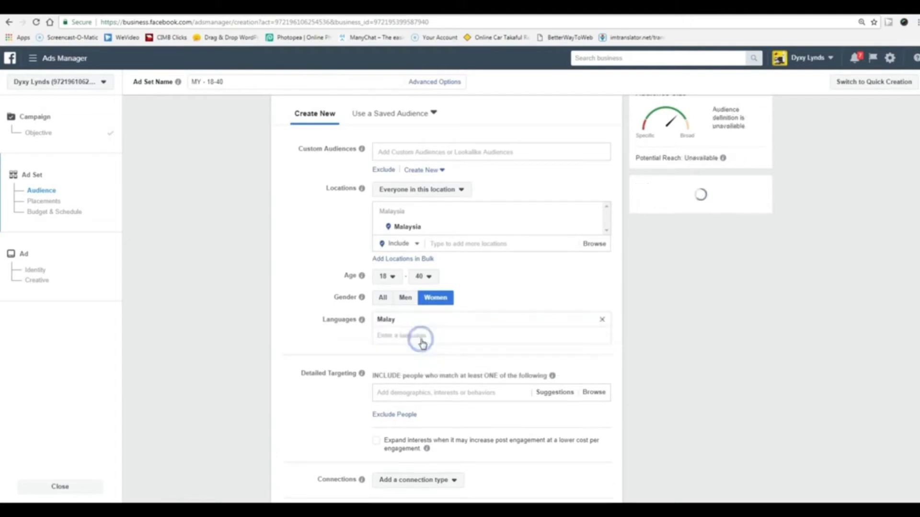
text(englis)
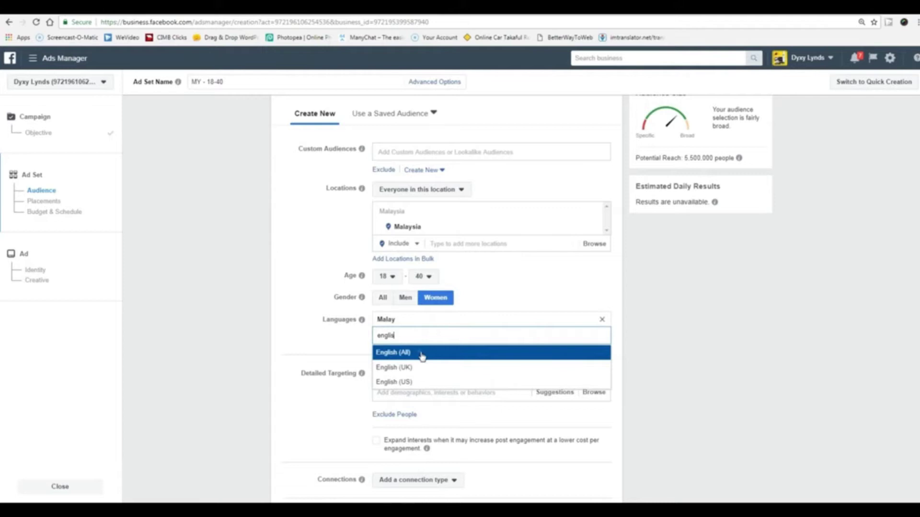
click(422, 354)
Step: Search the detailed targeting for cosmetics and add the Cosmetics interest
scroll(229, 356, down, 2)
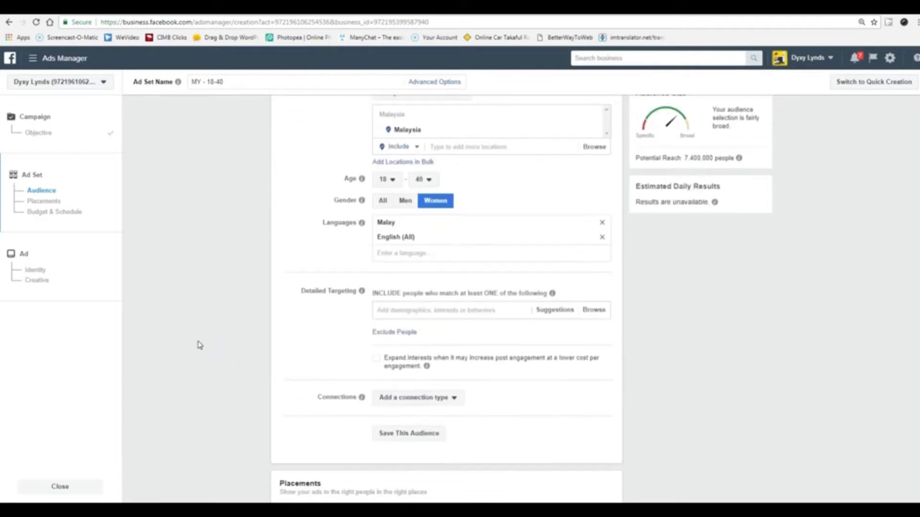
click(487, 311)
text(Cosmetics)
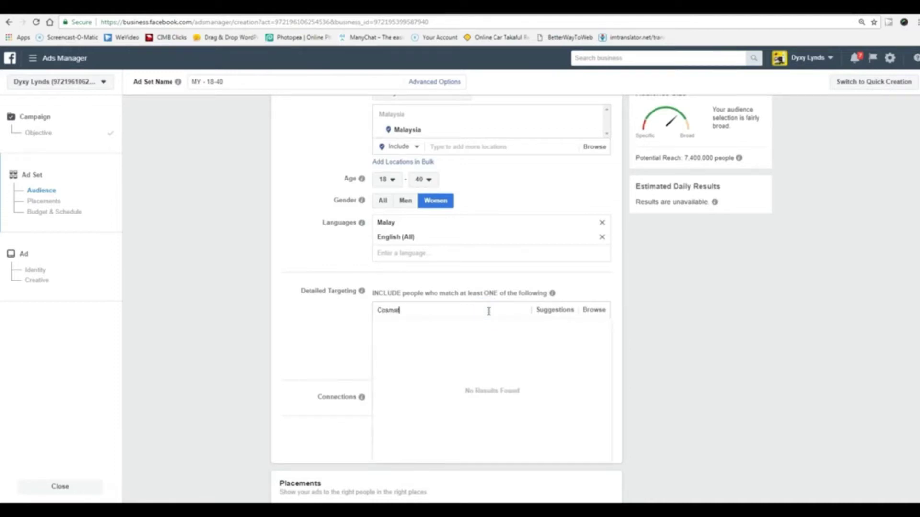
click(558, 310)
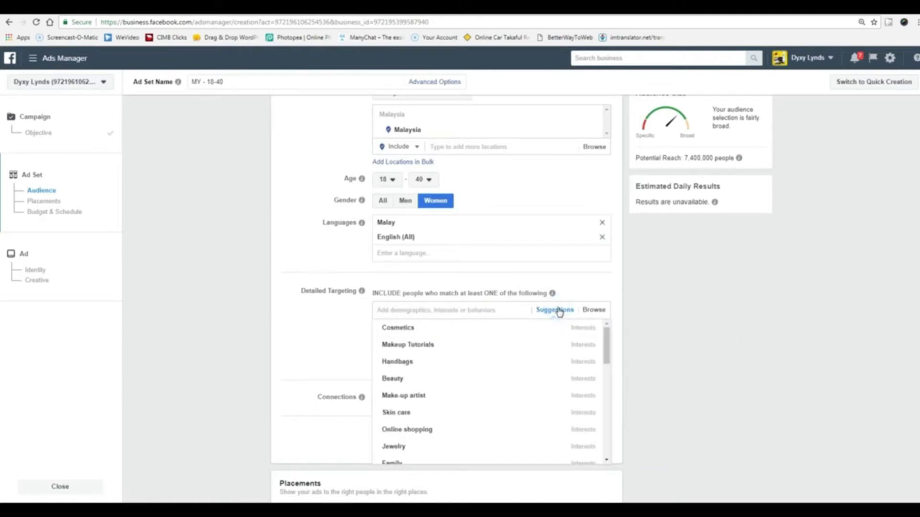
click(463, 309)
text(cosmetics)
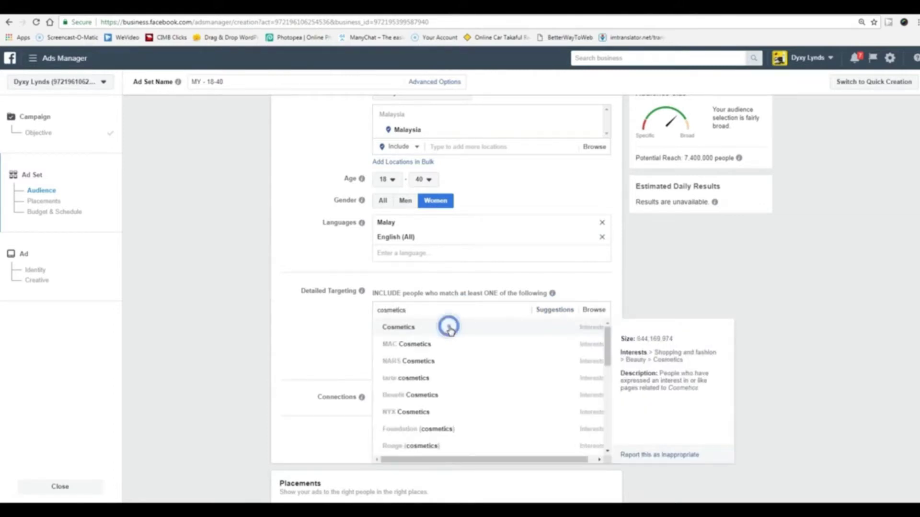
click(443, 327)
Step: Add the suggested interests Skin care and Beauty to the detailed targeting
scroll(335, 337, down, 1)
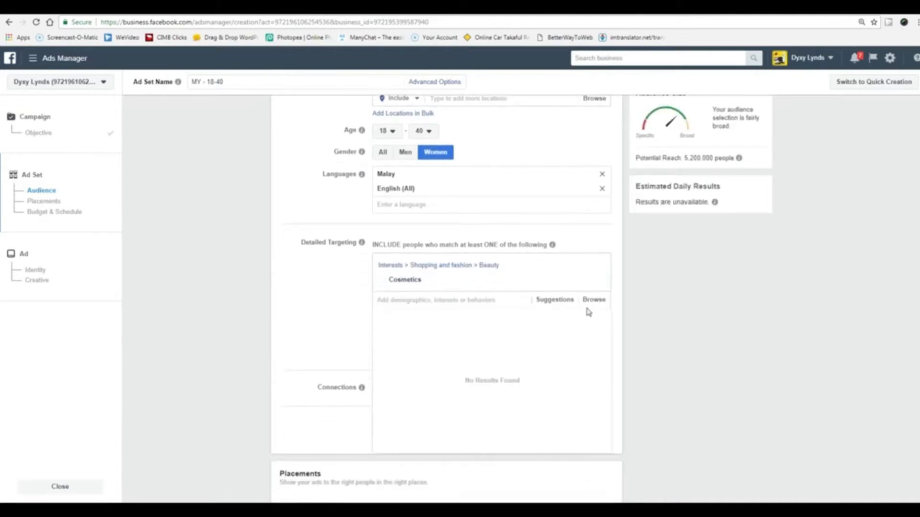
click(556, 300)
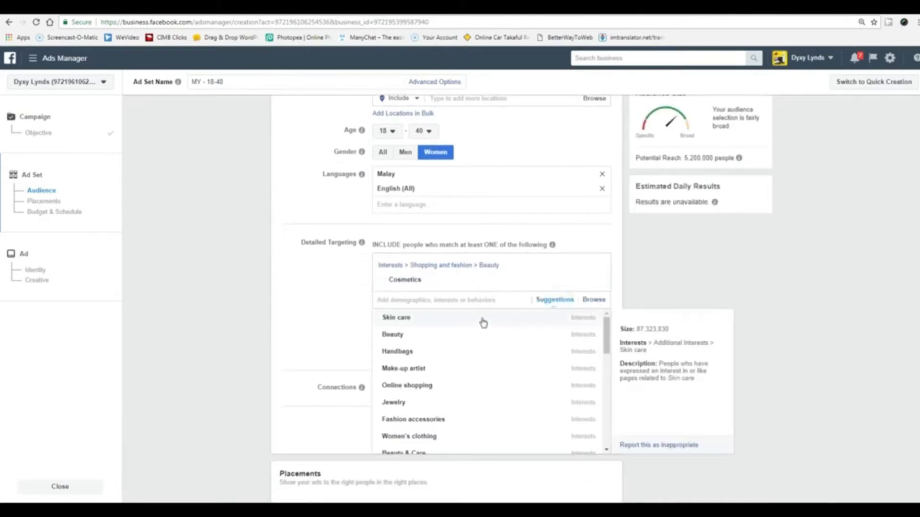
click(422, 320)
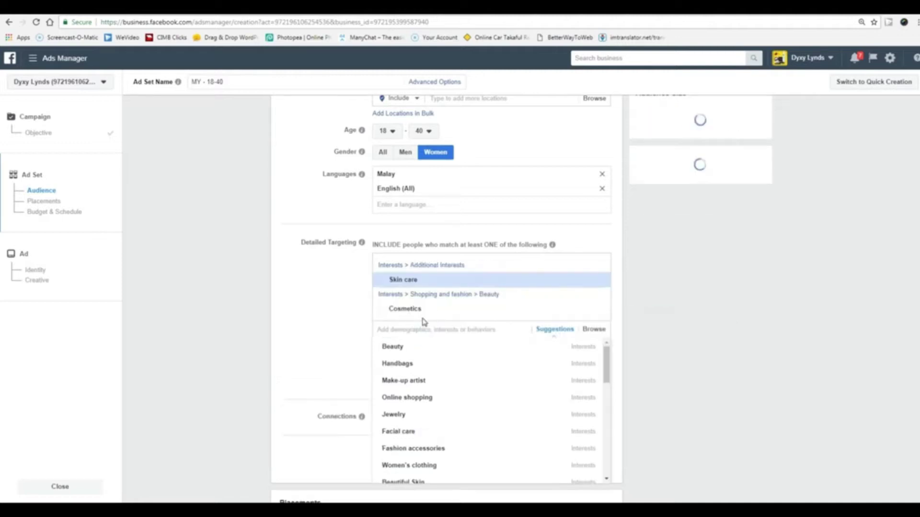
click(417, 350)
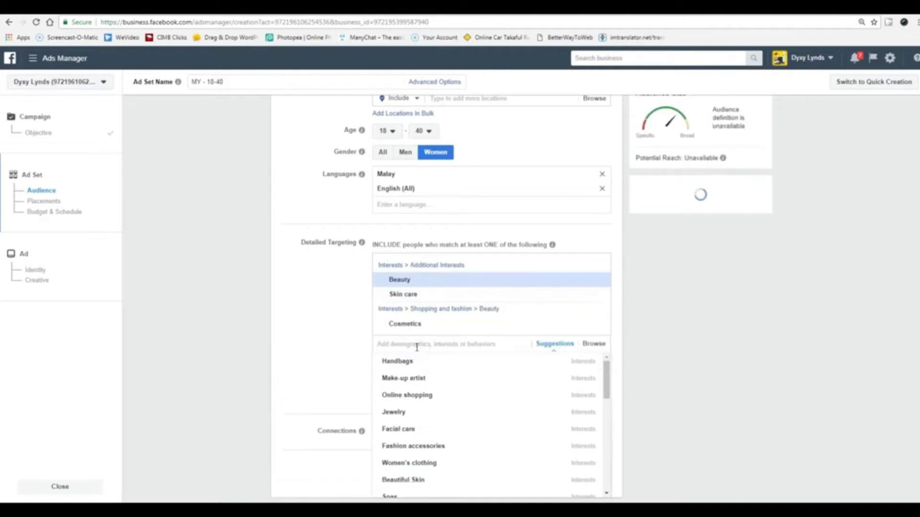
Step: Add the suggested interests Make-up artist, Beauty Makeup, I Love Makeup, Makeup Tutorials and Makeup Lessons to the detailed targeting
click(449, 382)
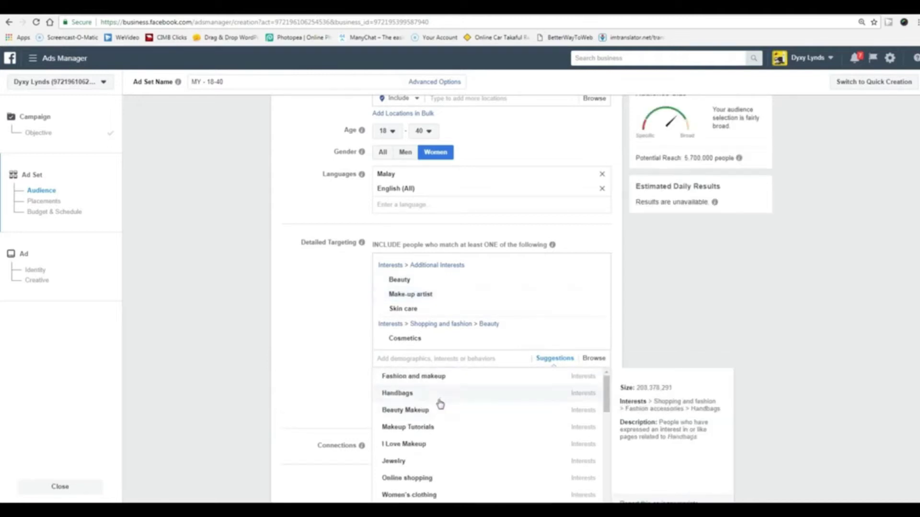
click(443, 412)
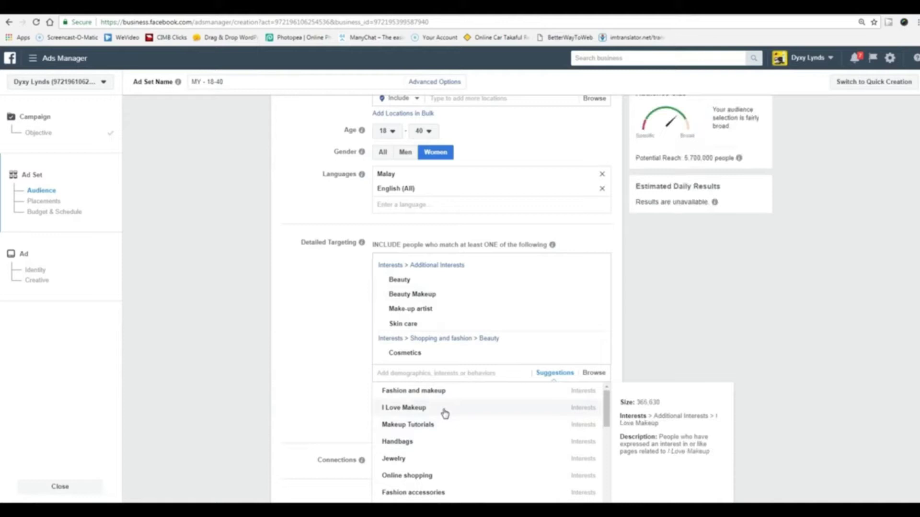
click(444, 408)
click(440, 419)
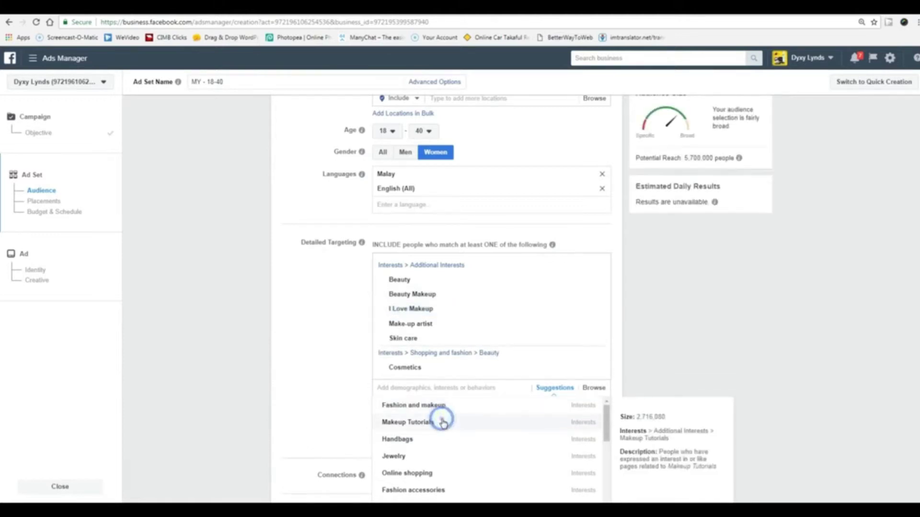
scroll(611, 377, down, 3)
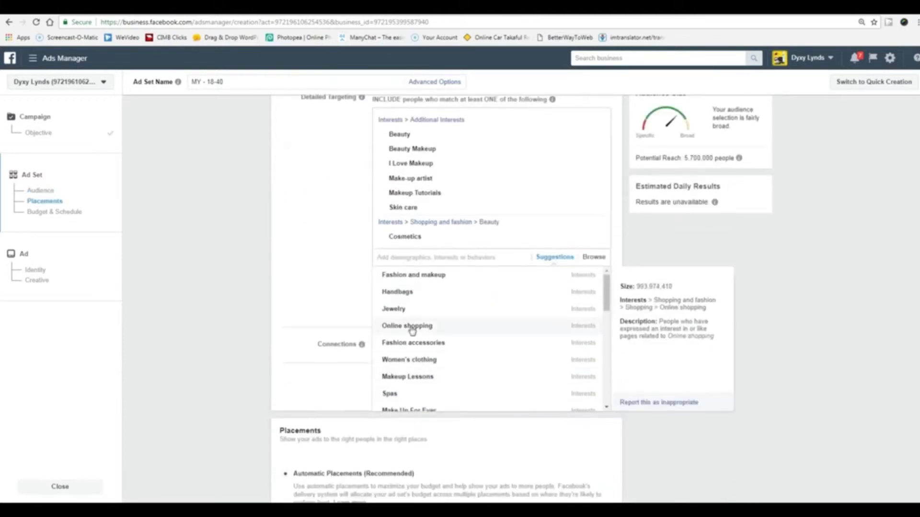
click(442, 378)
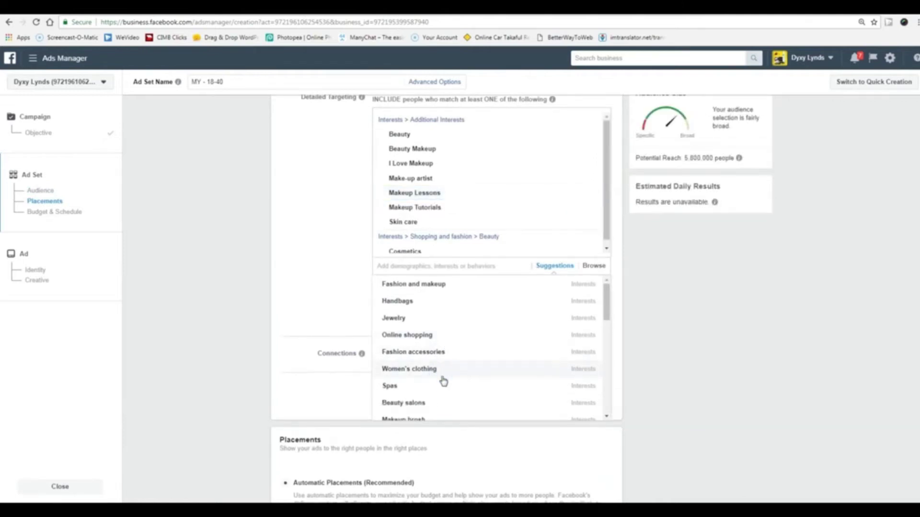
Step: Add the suggested interests Spas, Makeup brush, Foundation (cosmetics), BB cream, Concealer, Face powder and CC cream to the detailed targeting
click(426, 387)
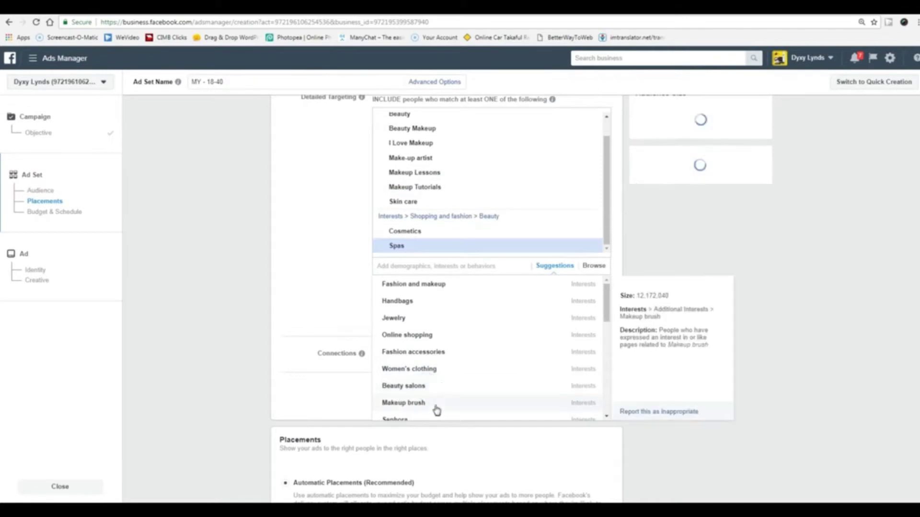
click(446, 387)
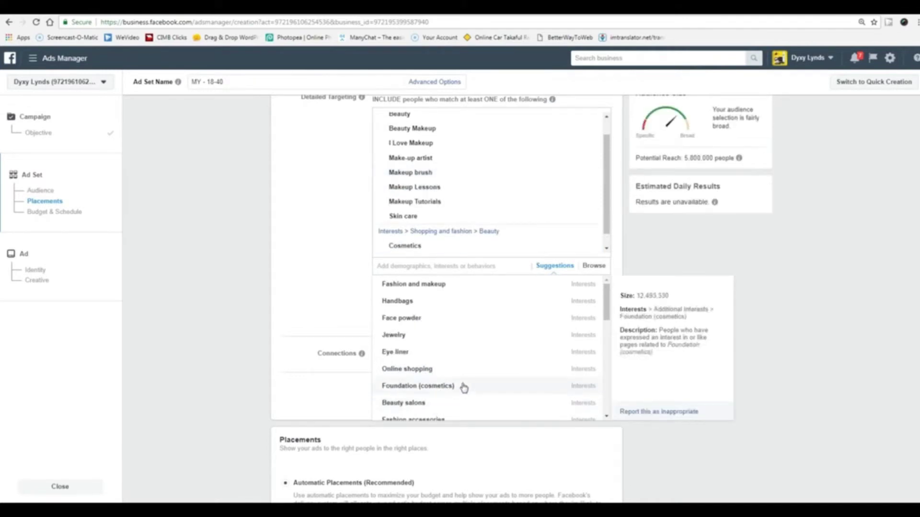
click(462, 386)
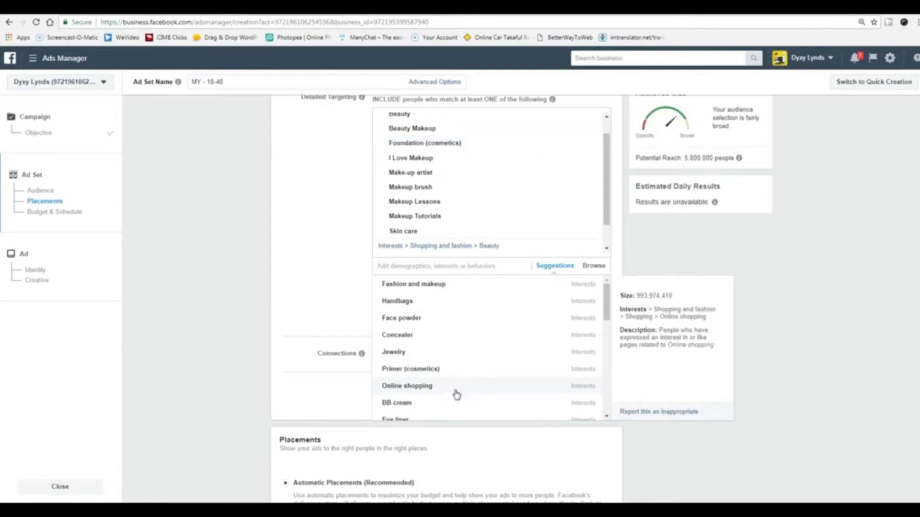
click(433, 407)
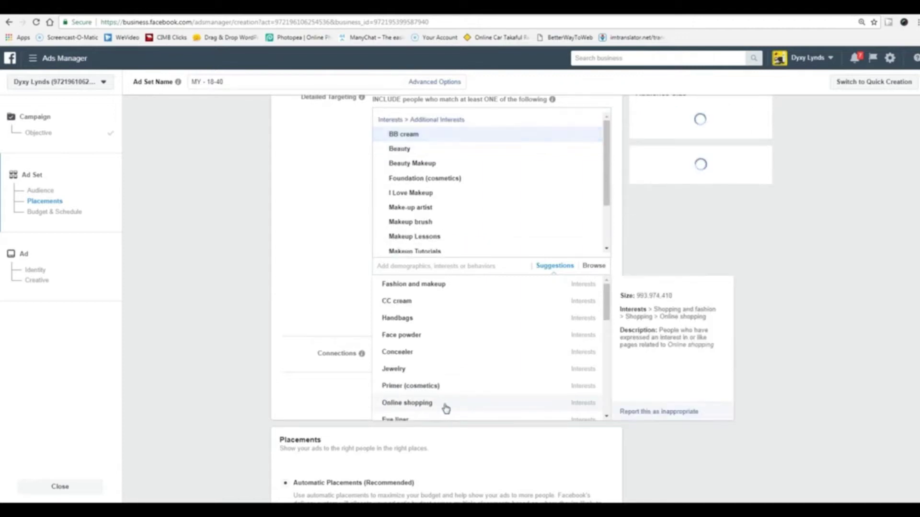
click(440, 357)
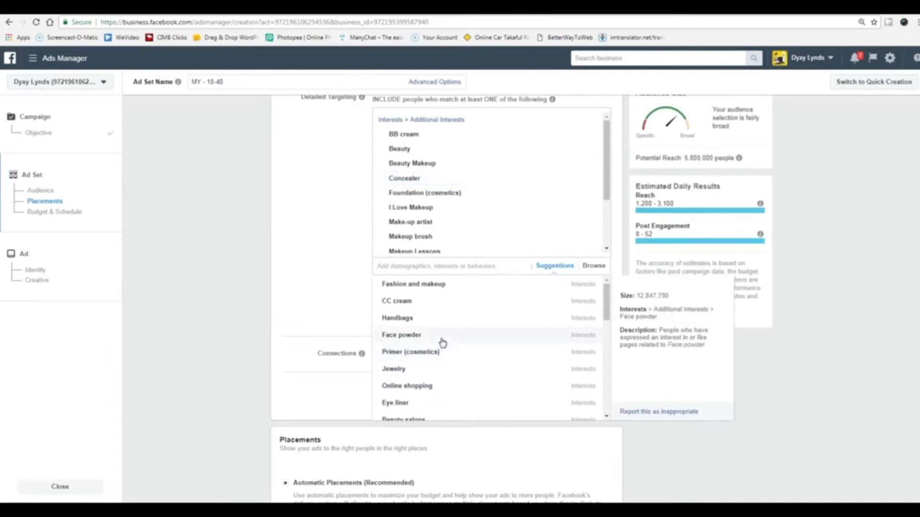
click(441, 340)
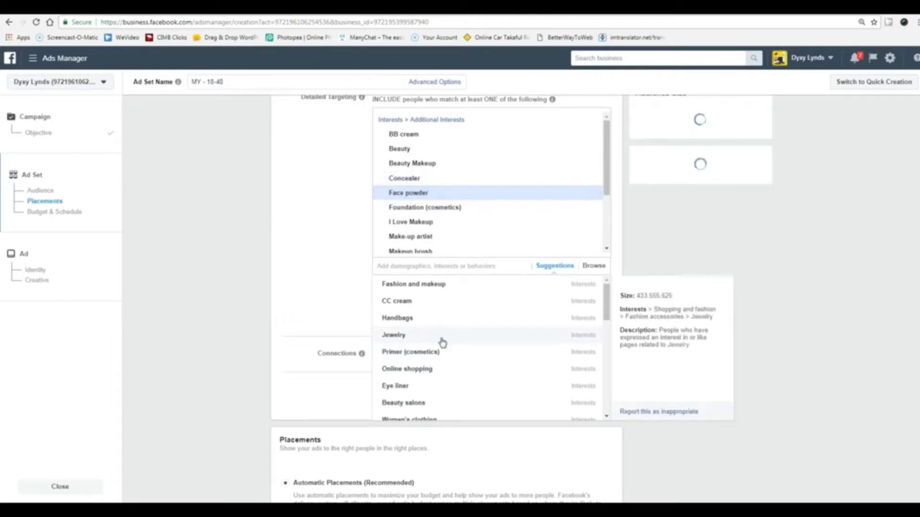
click(436, 304)
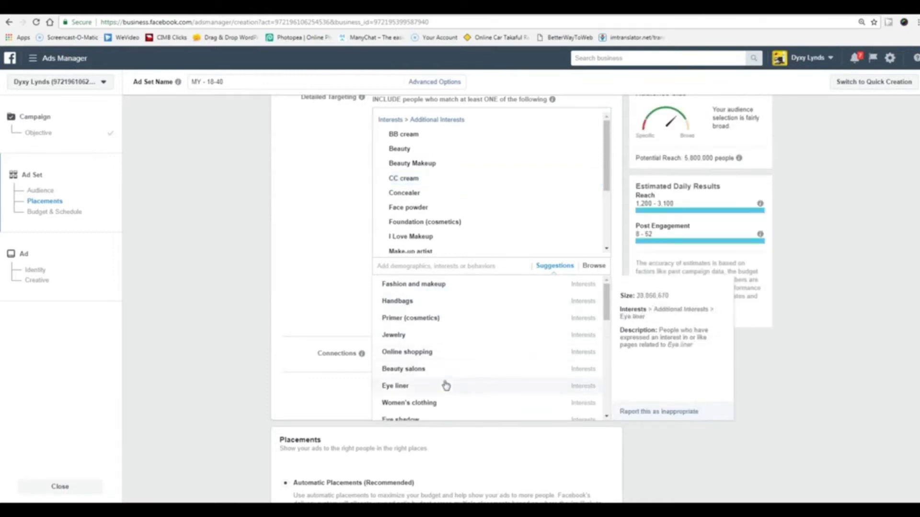
Step: Add the suggested interests Beauty salons, Eye liner, Mascara, Fashion and makeup, Lipstick and Primer (cosmetics) to the detailed targeting
click(450, 370)
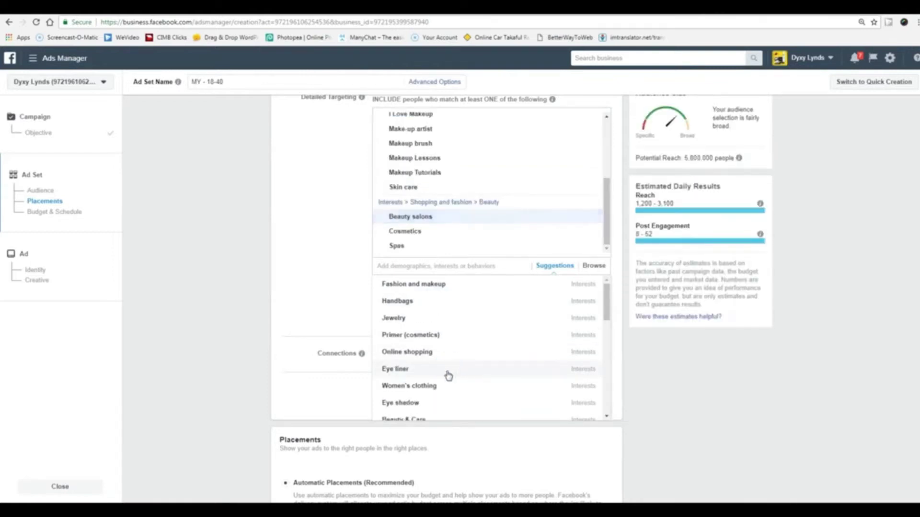
click(447, 373)
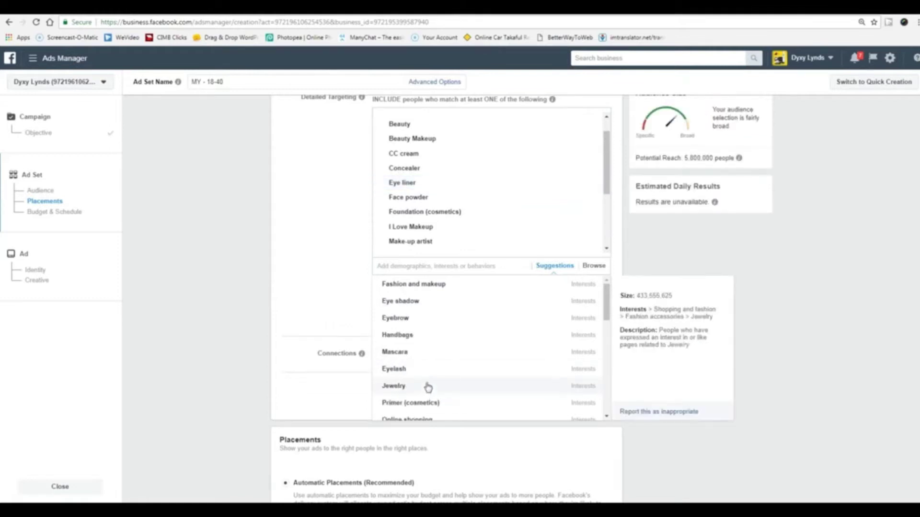
click(432, 354)
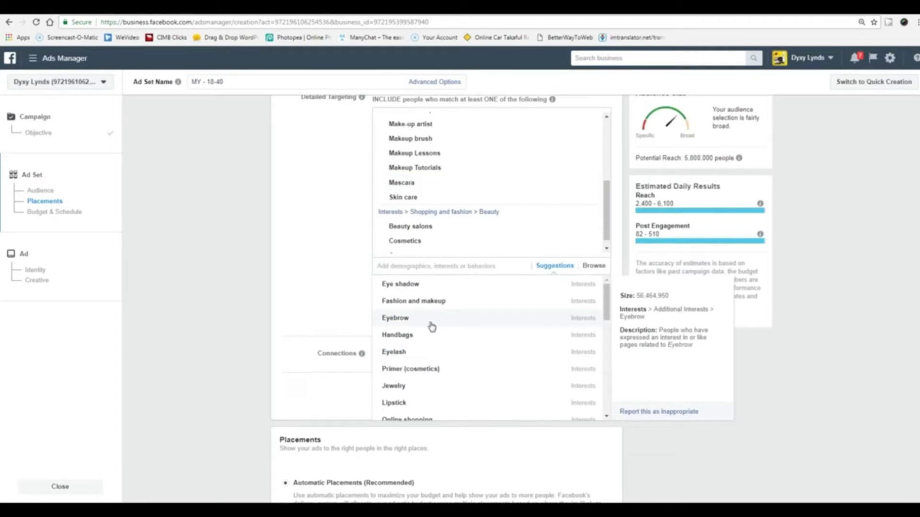
click(461, 302)
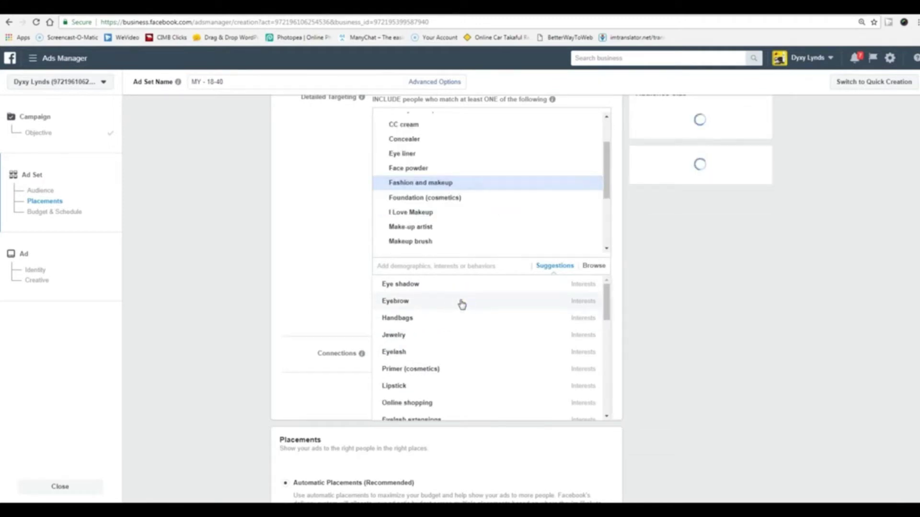
click(437, 385)
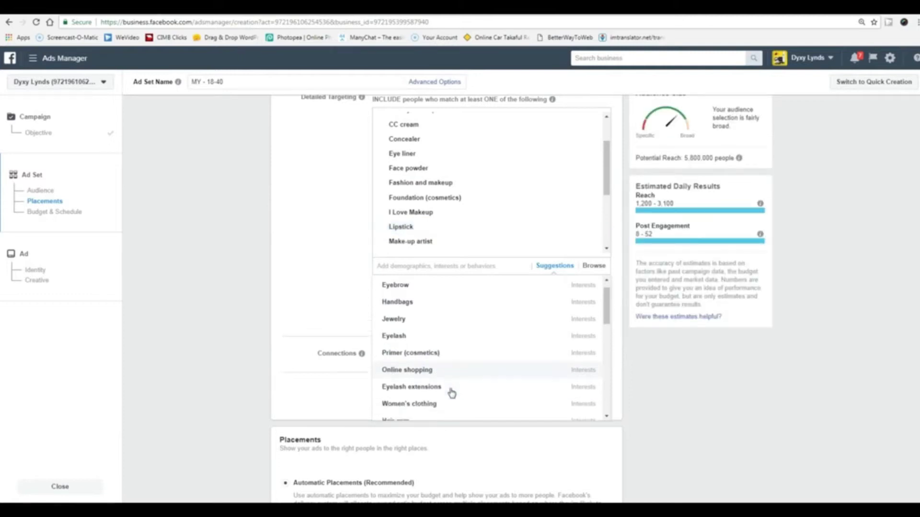
scroll(452, 392, down, 1)
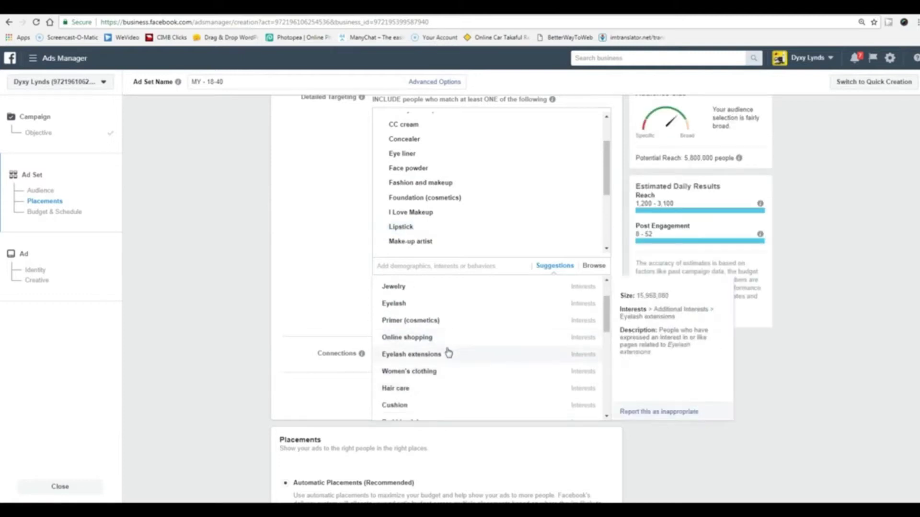
click(457, 324)
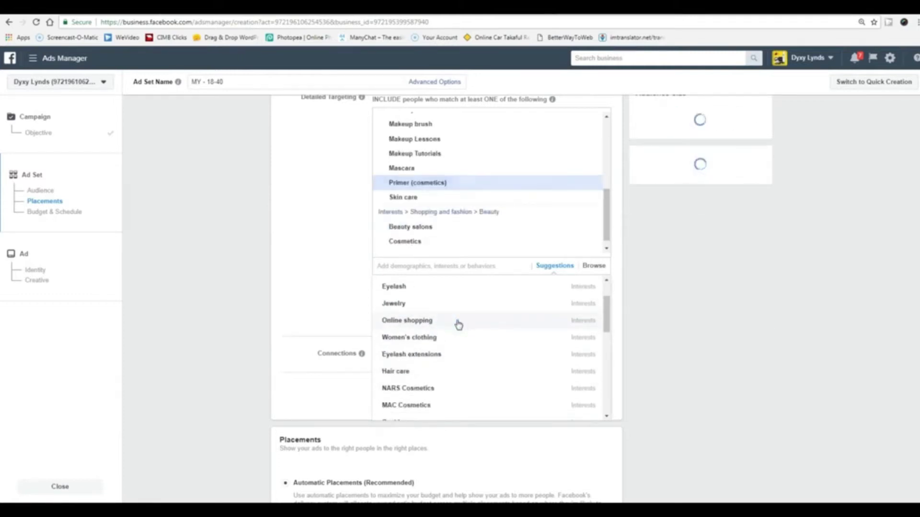
Step: Add the suggested hair interests Hair care, Hair products, Hair serum and Shampoo to the detailed targeting
click(450, 372)
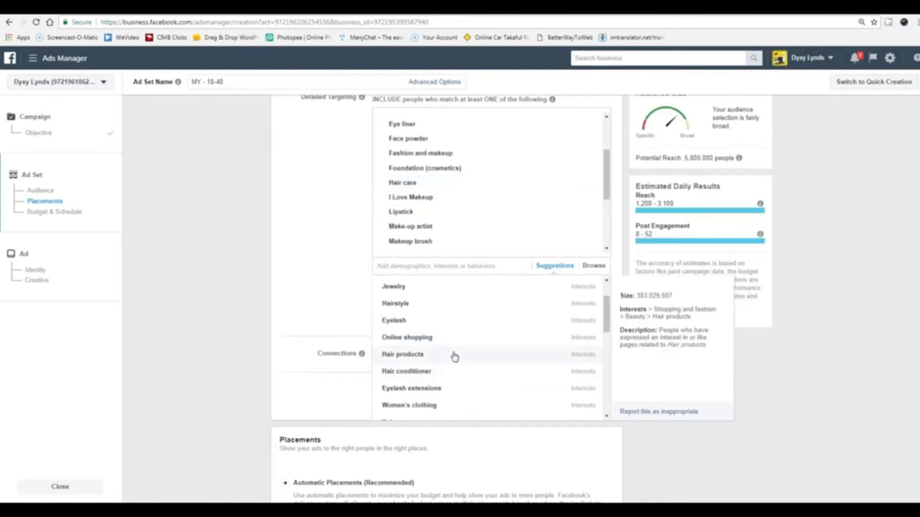
click(455, 355)
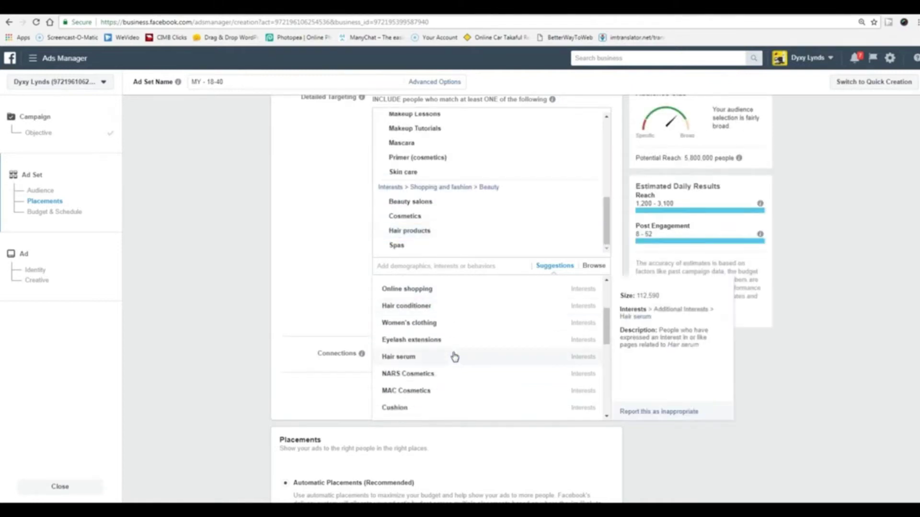
click(453, 358)
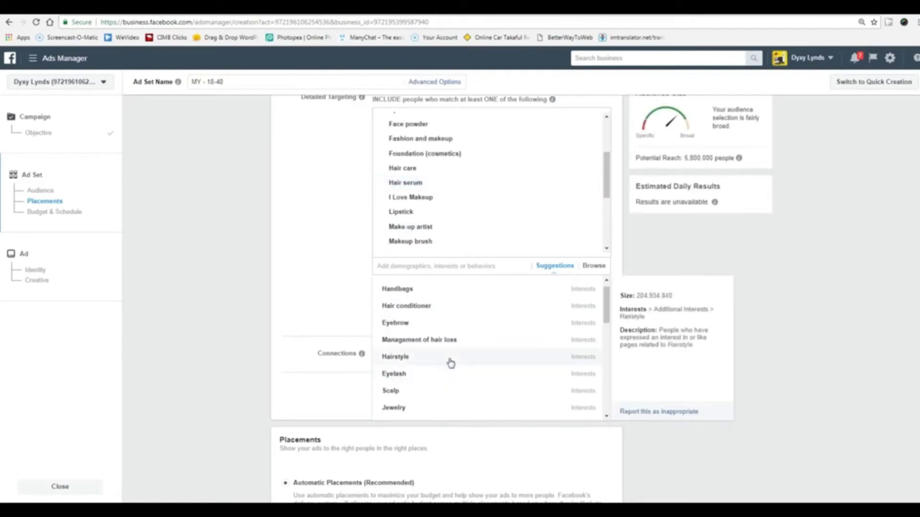
scroll(451, 363, down, 2)
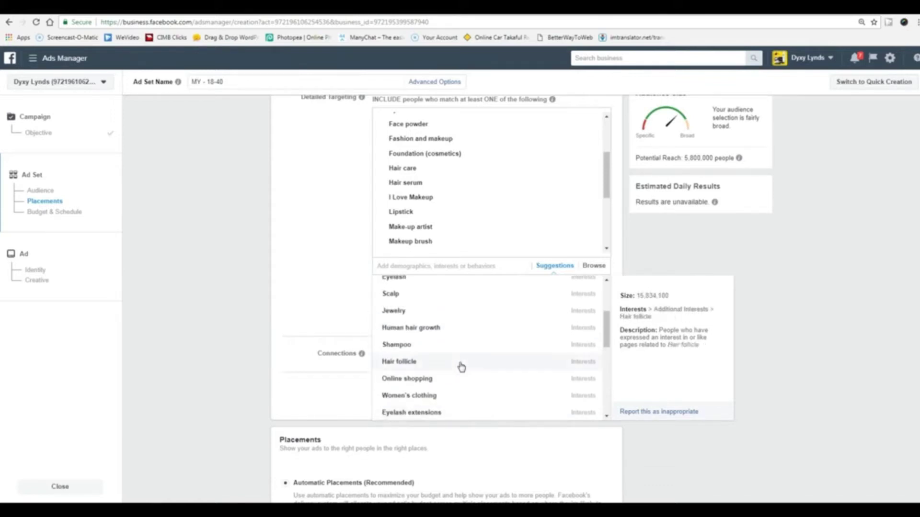
click(456, 345)
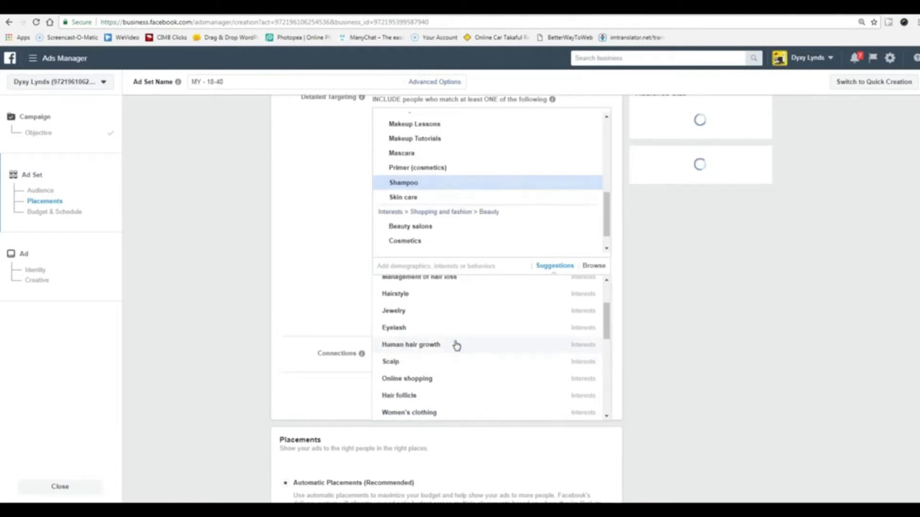
Step: Add the suggested interests Lip gloss and Makeup &hair to the detailed targeting
scroll(454, 378, down, 1)
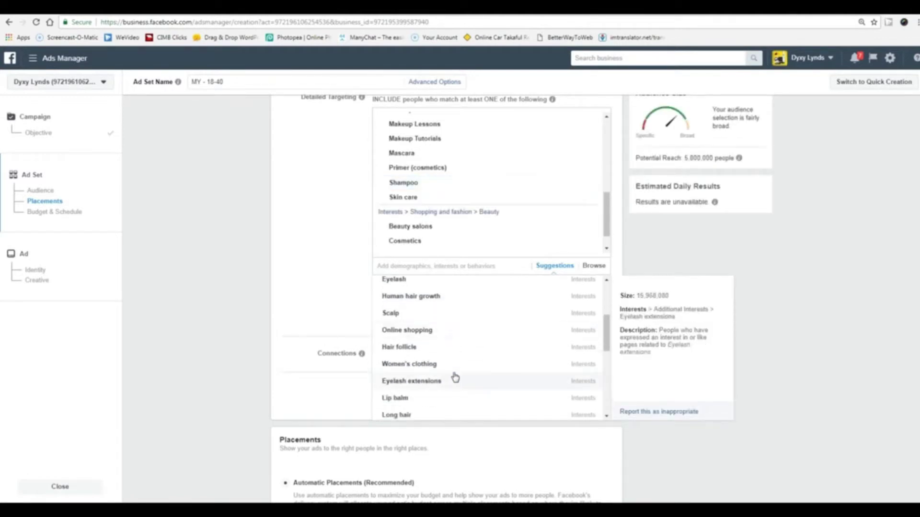
scroll(456, 378, down, 2)
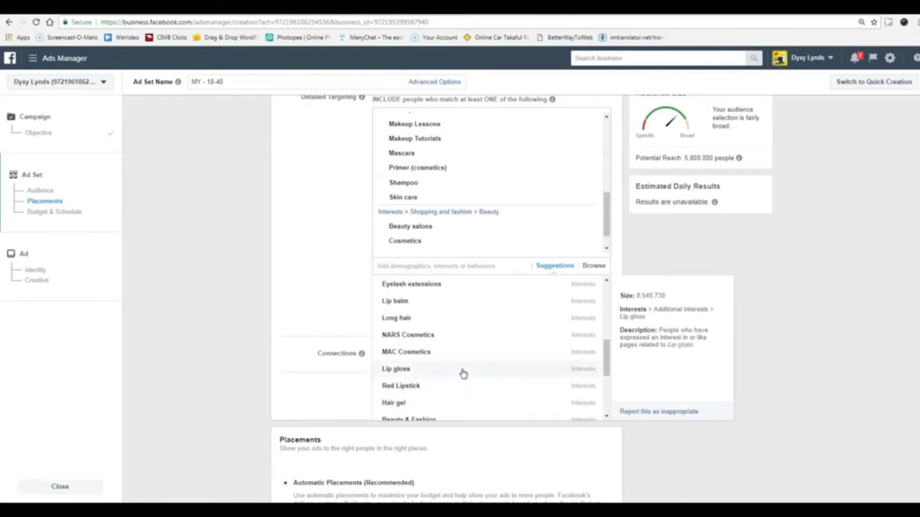
click(461, 367)
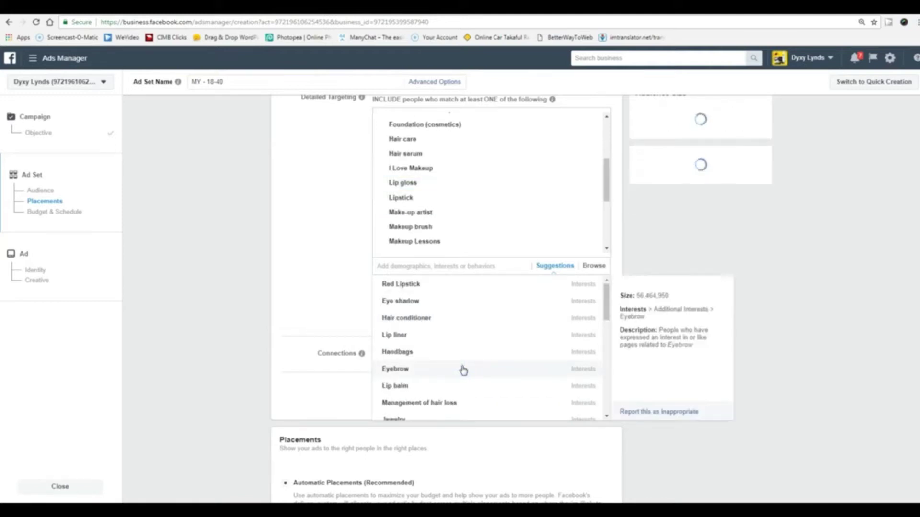
scroll(463, 370, down, 8)
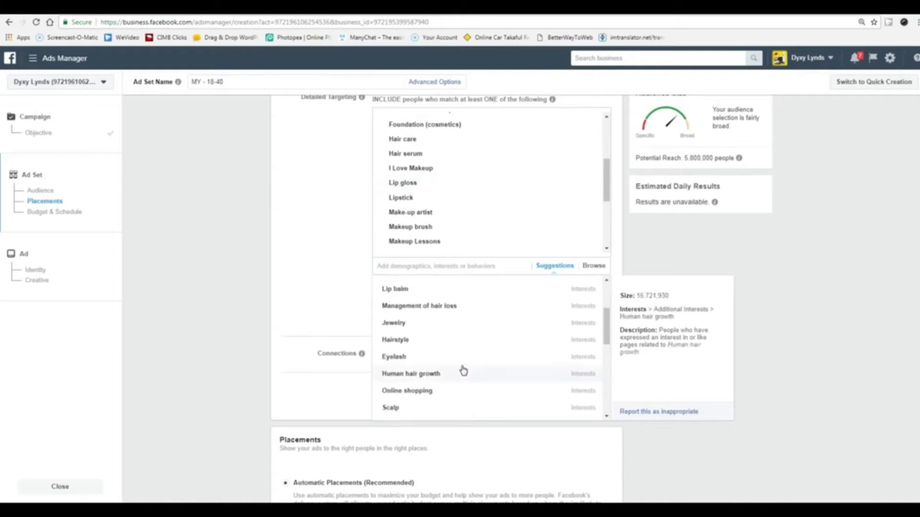
scroll(463, 370, down, 4)
scroll(460, 368, up, 3)
click(434, 317)
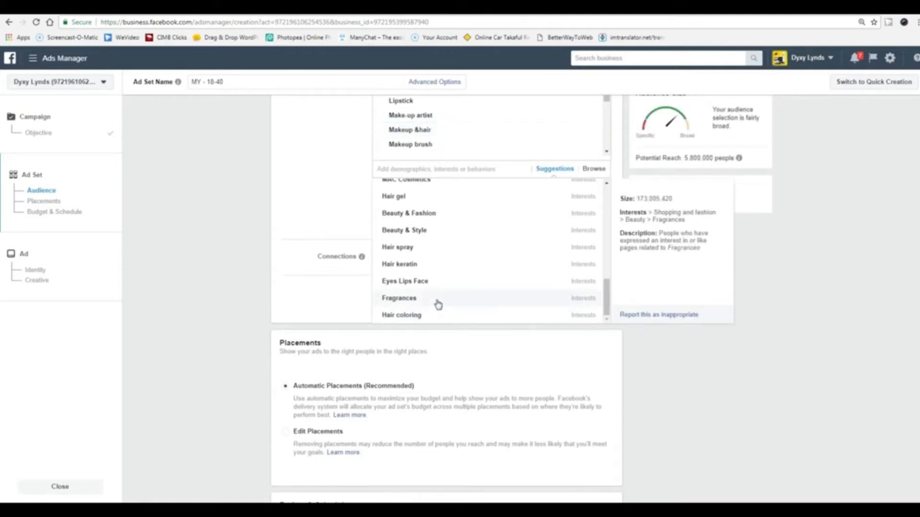
Step: Add the suggested interests Beauty & Style, Beauty & Fashion, Lip liner, Pink Lipstick and Beauty Shop to the detailed targeting
click(453, 229)
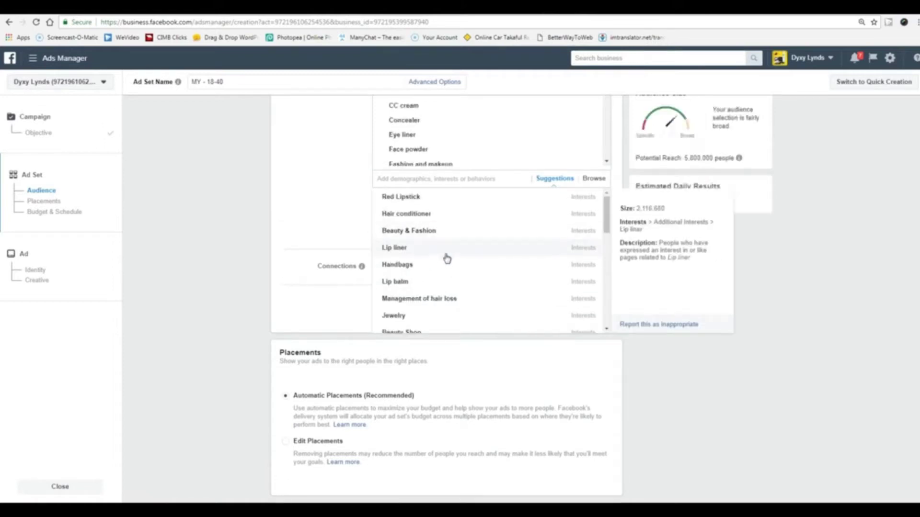
click(454, 233)
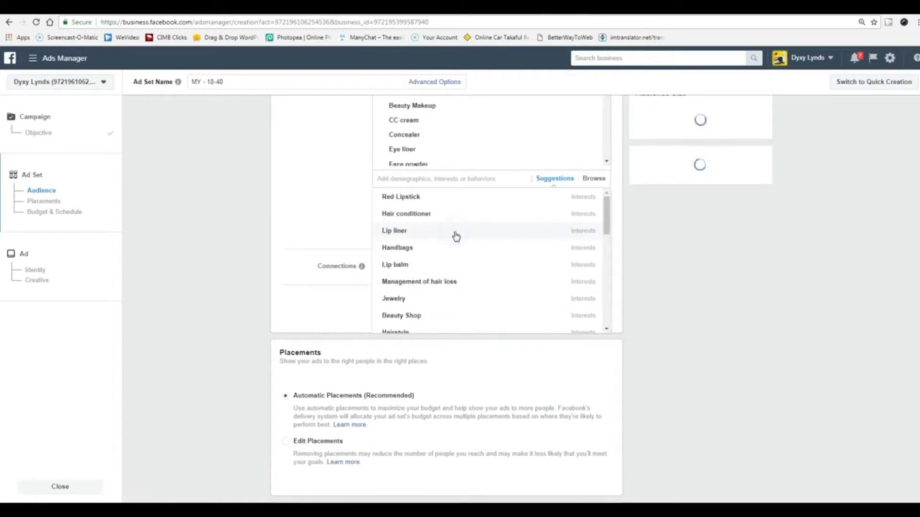
click(454, 231)
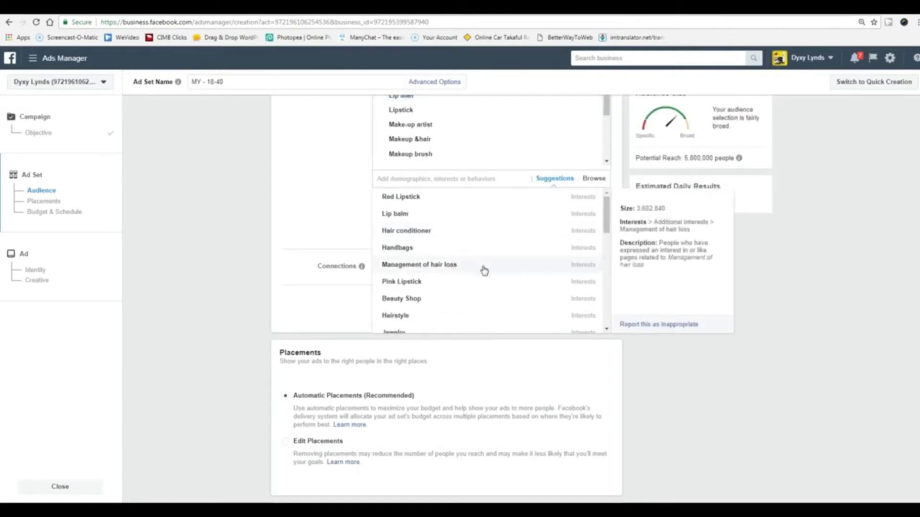
click(471, 285)
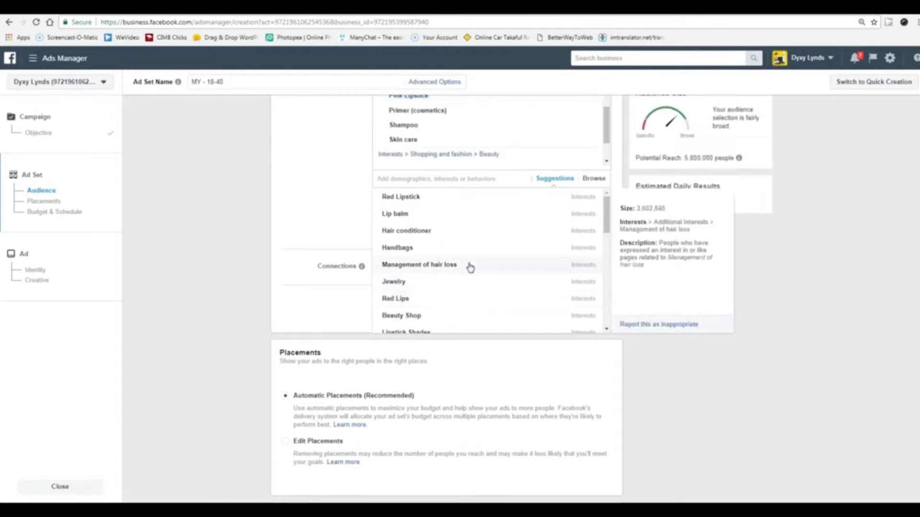
click(447, 316)
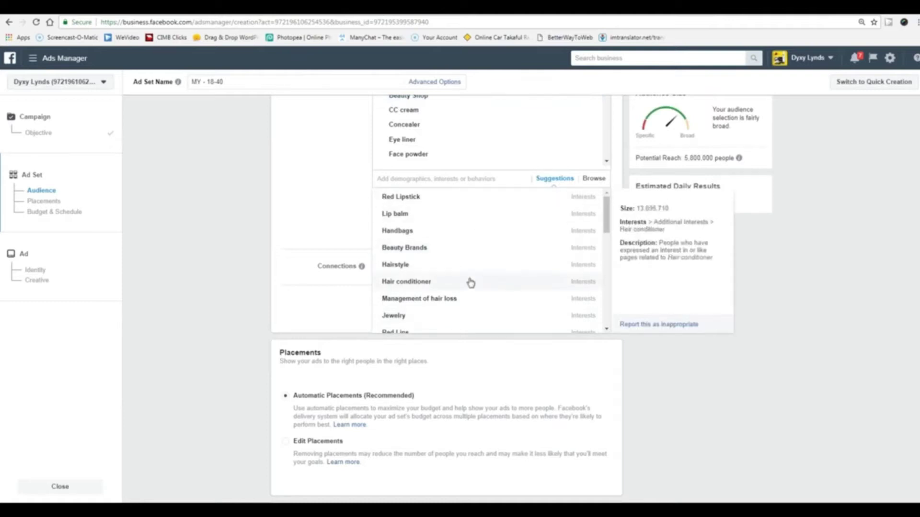
scroll(469, 278, up, 3)
click(467, 324)
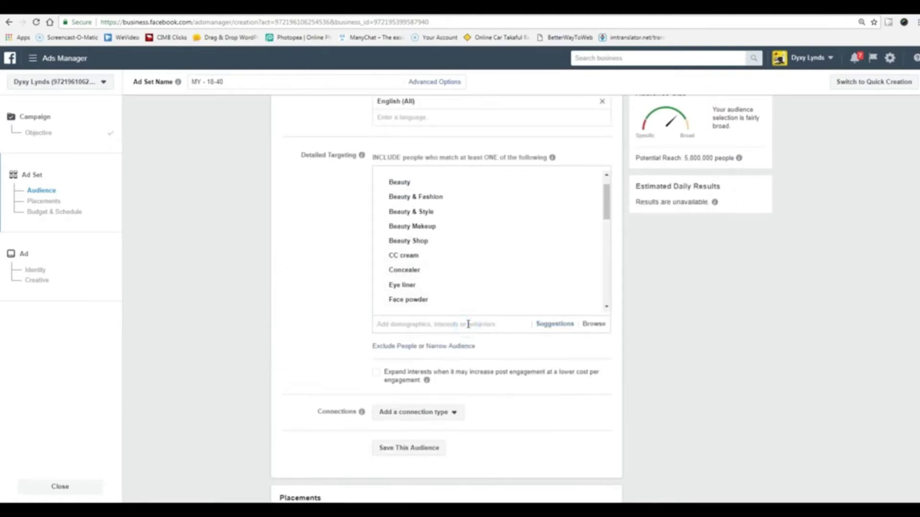
Step: Search the detailed targeting for "makeup" to add Permanent makeup, and add the suggested interest Beauty Tips
text(makeup)
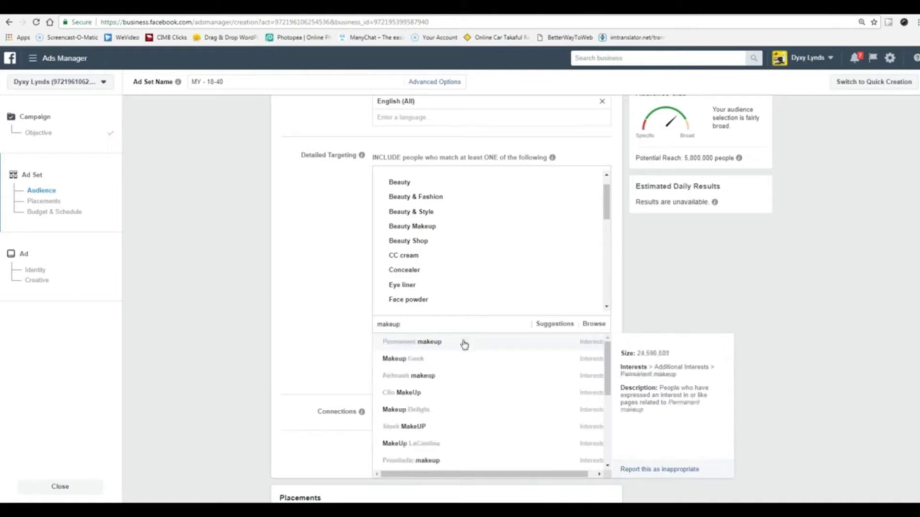
click(463, 343)
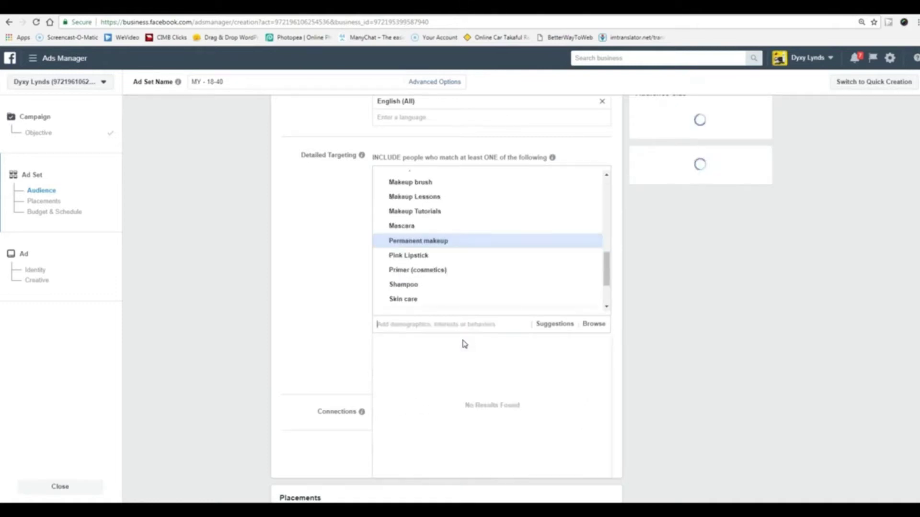
click(555, 324)
scroll(296, 335, down, 2)
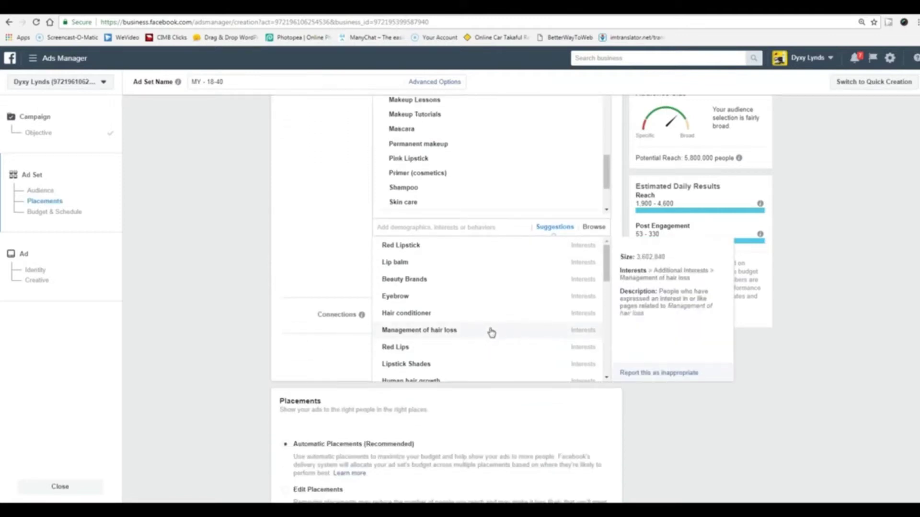
scroll(492, 332, down, 1)
scroll(491, 332, down, 1)
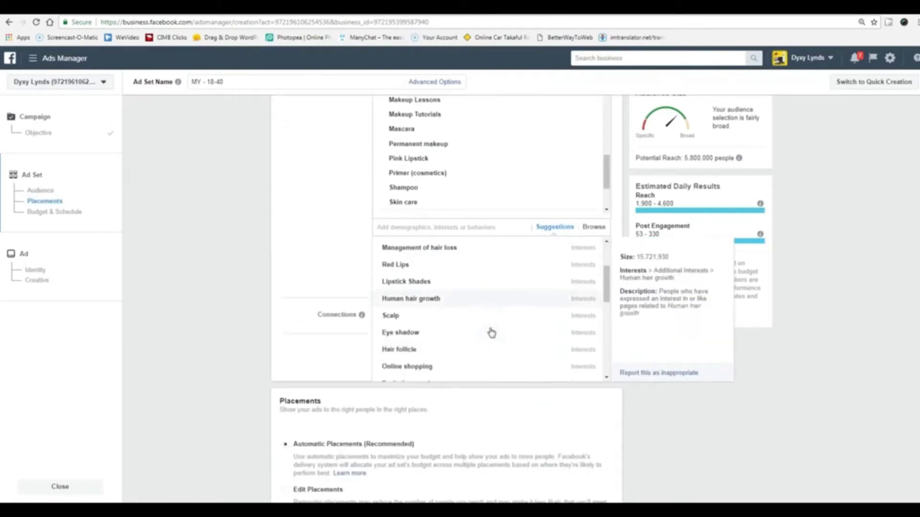
scroll(492, 332, down, 1)
scroll(491, 333, down, 1)
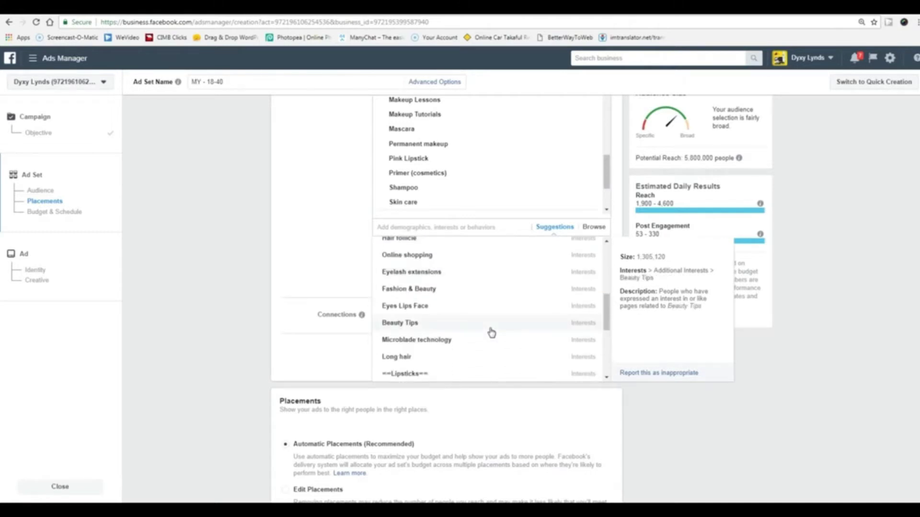
click(490, 329)
Step: Add the suggested interests ==Lipsticks== and Skin to the detailed targeting
scroll(499, 333, down, 1)
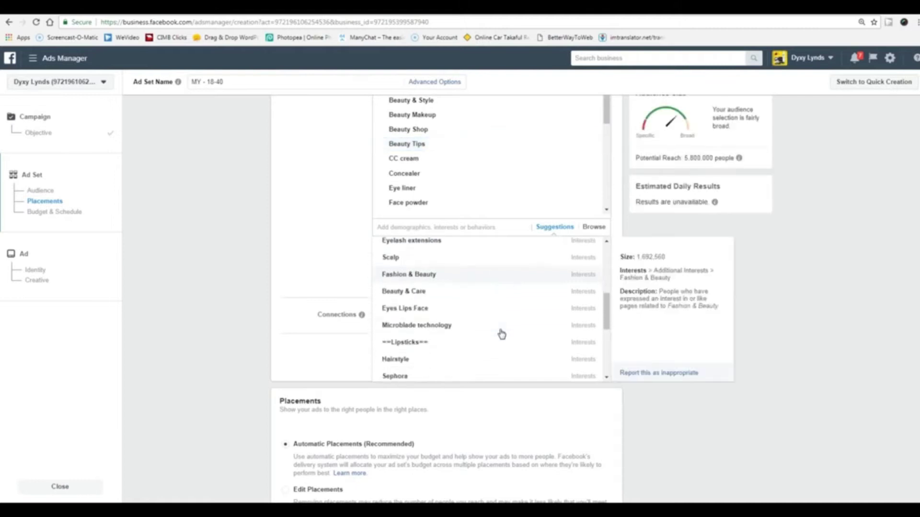
click(467, 347)
scroll(486, 341, down, 1)
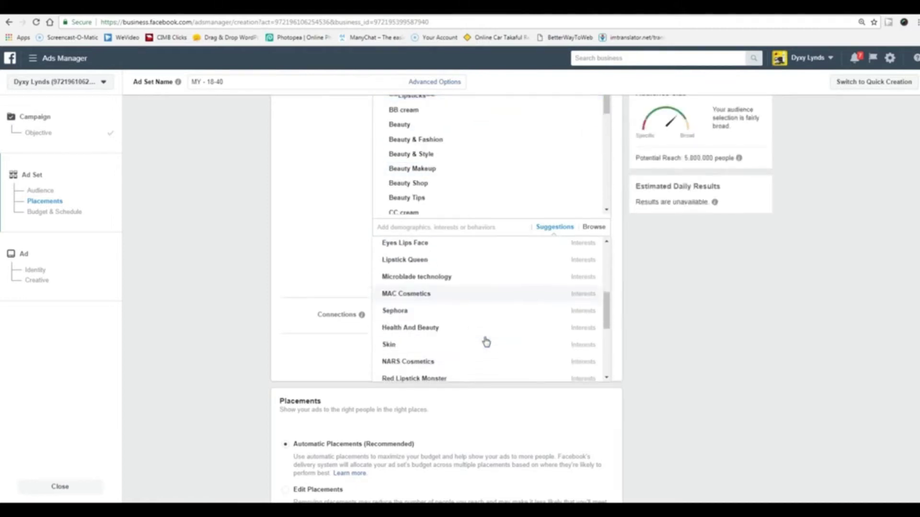
scroll(486, 342, down, 1)
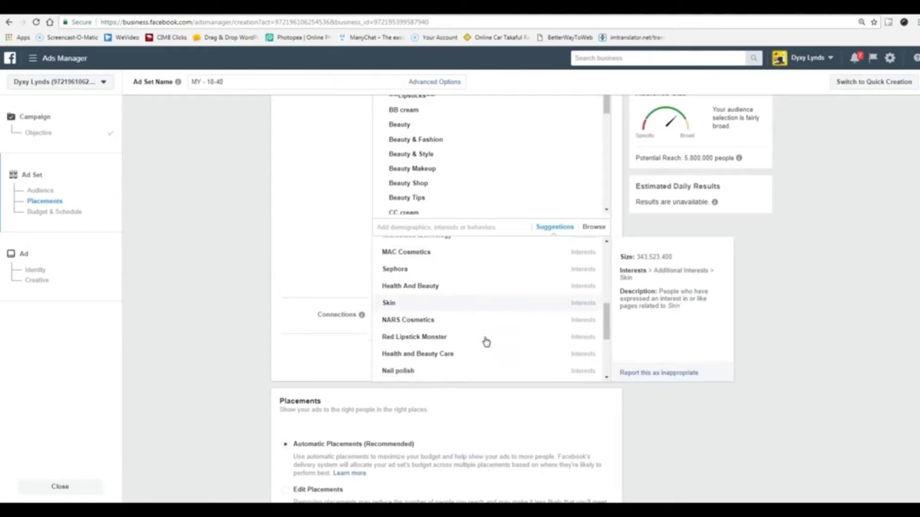
click(468, 303)
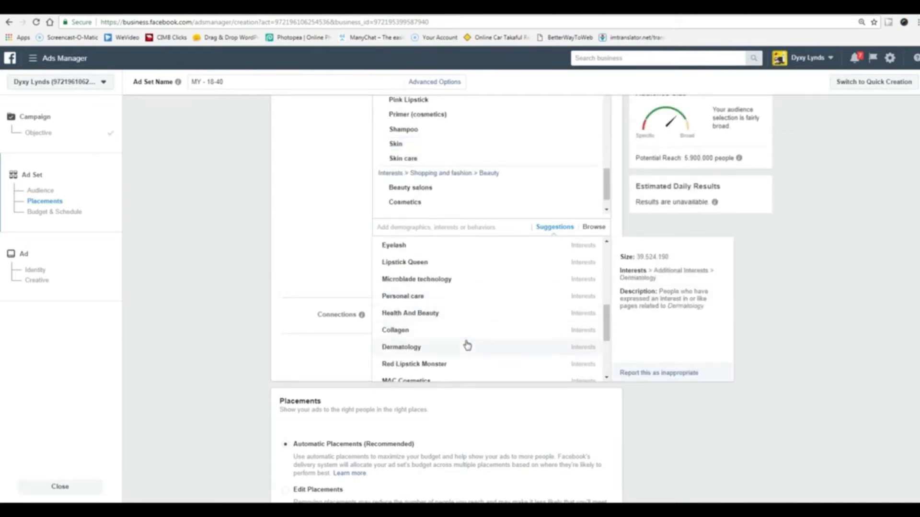
Step: Add the suggested interests Health and Beauty Care, MAC Cosmetics, Fashion & Beauty and Lipstick Shades to the detailed targeting
scroll(467, 344, down, 1)
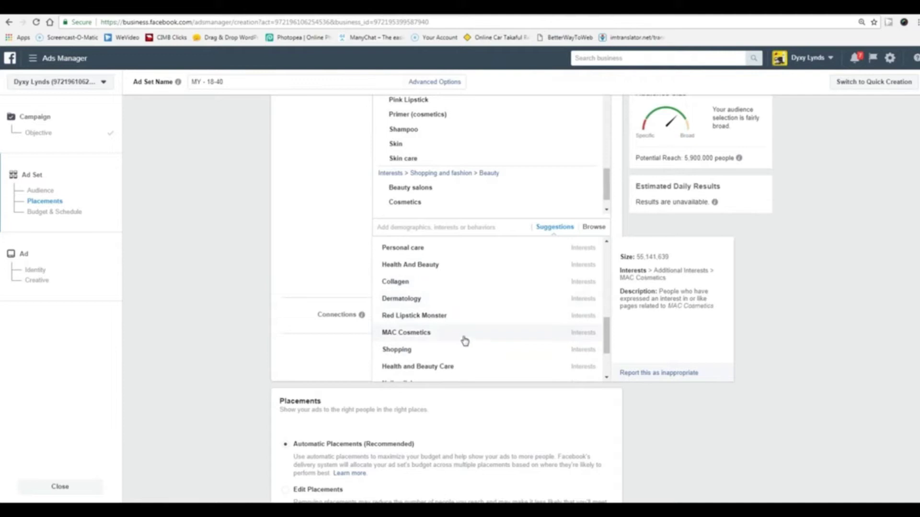
scroll(465, 342, down, 1)
scroll(465, 341, down, 1)
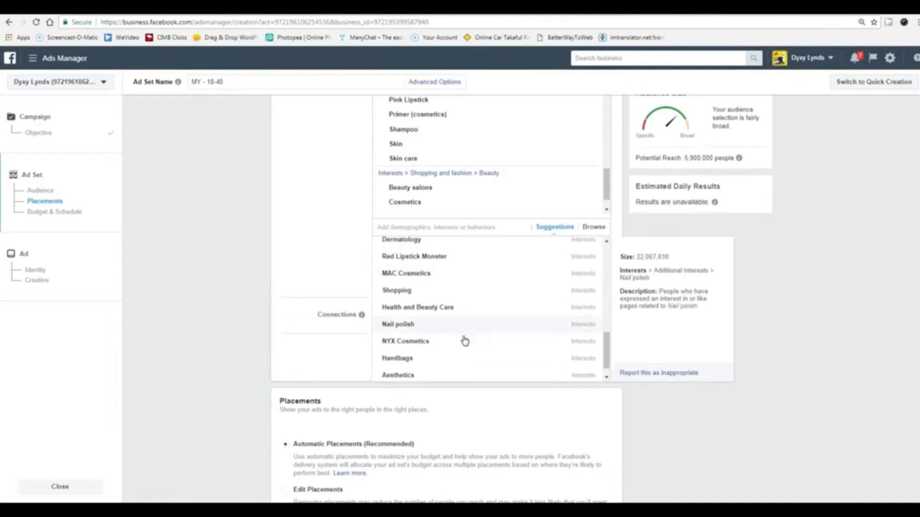
scroll(464, 341, down, 1)
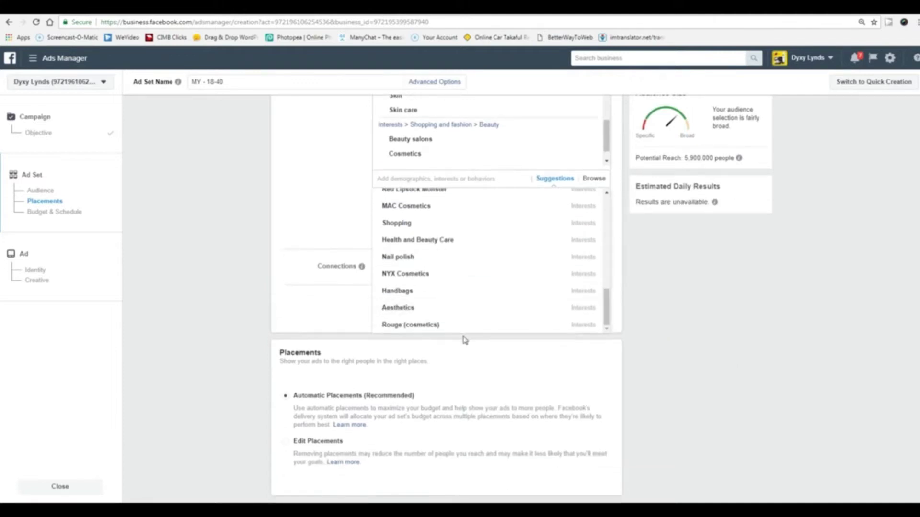
scroll(464, 340, up, 1)
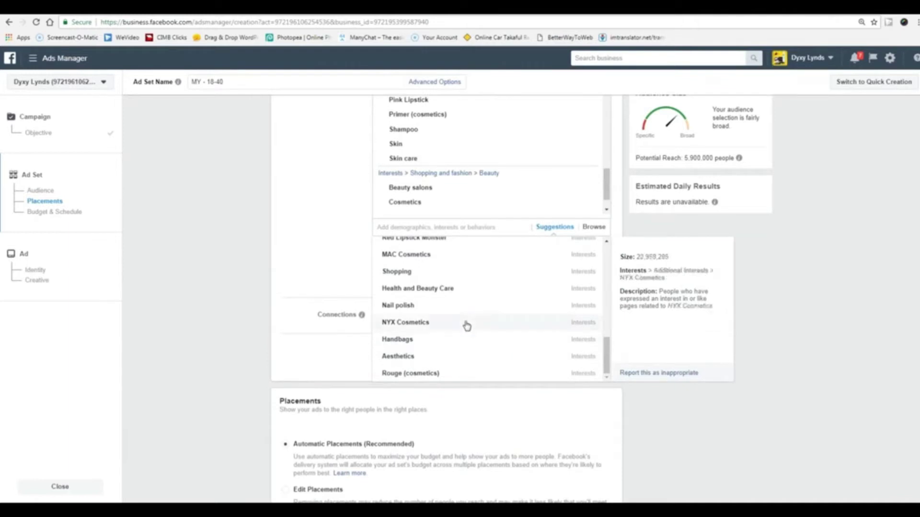
click(472, 290)
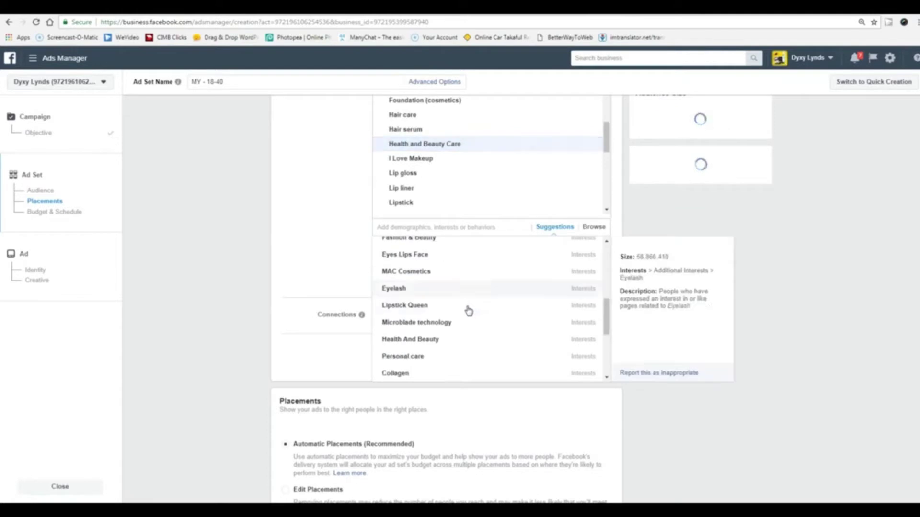
click(459, 272)
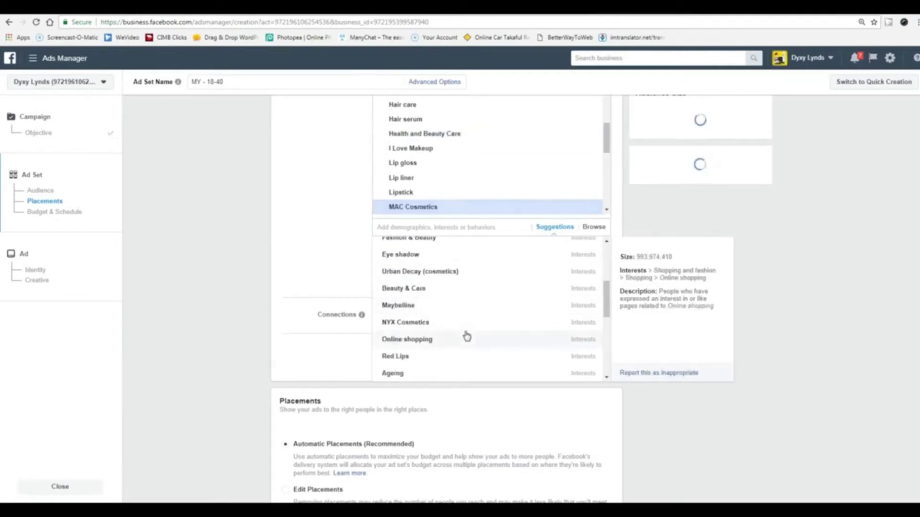
scroll(466, 335, up, 1)
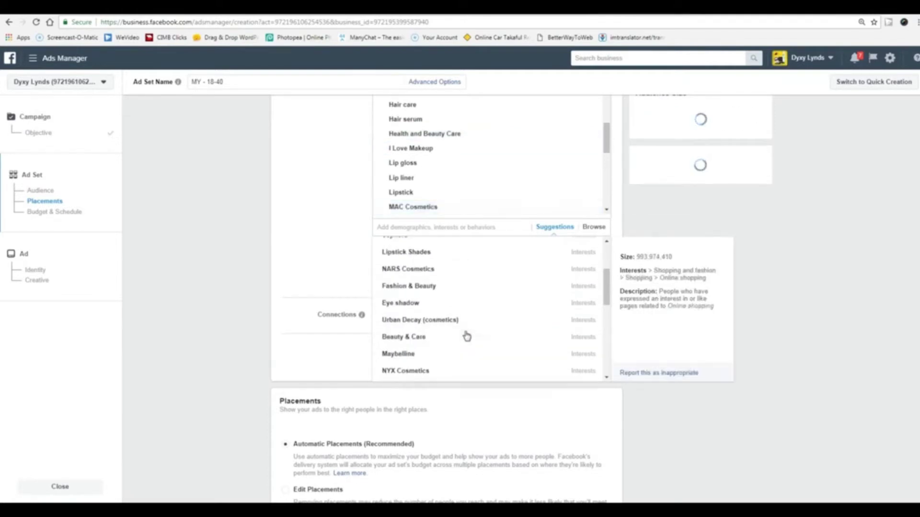
click(470, 290)
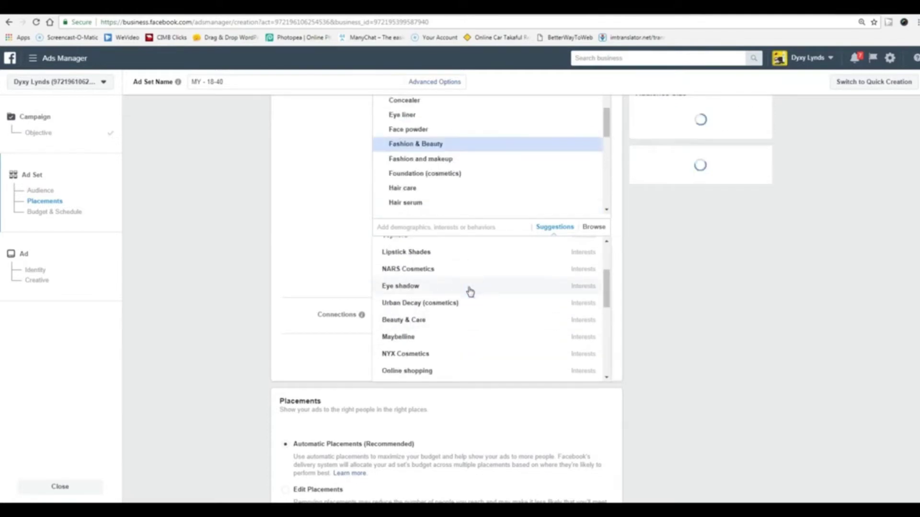
click(459, 254)
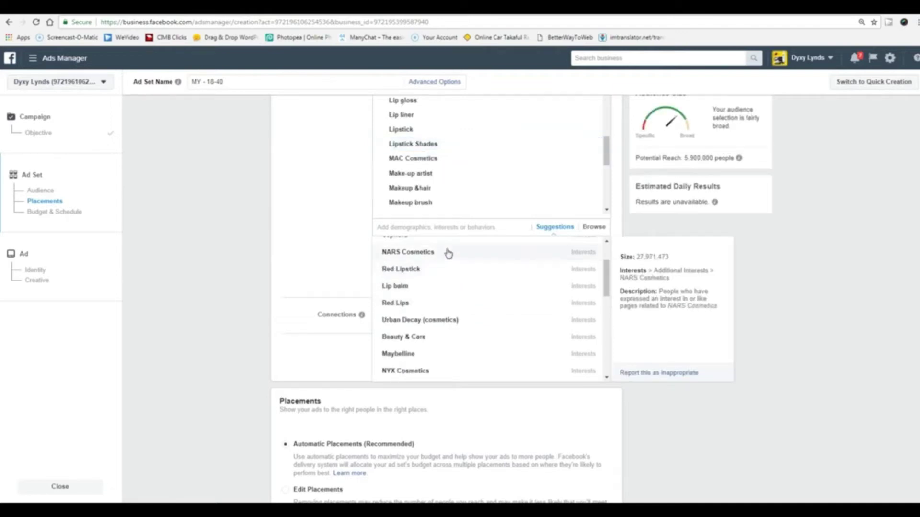
Step: Search the detailed targeting for "avon" and add the Avon interest
click(453, 227)
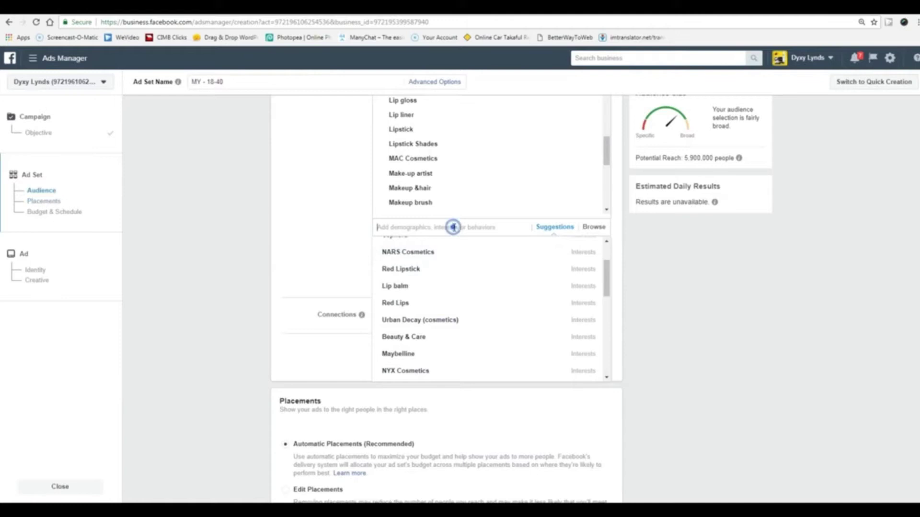
text(avon)
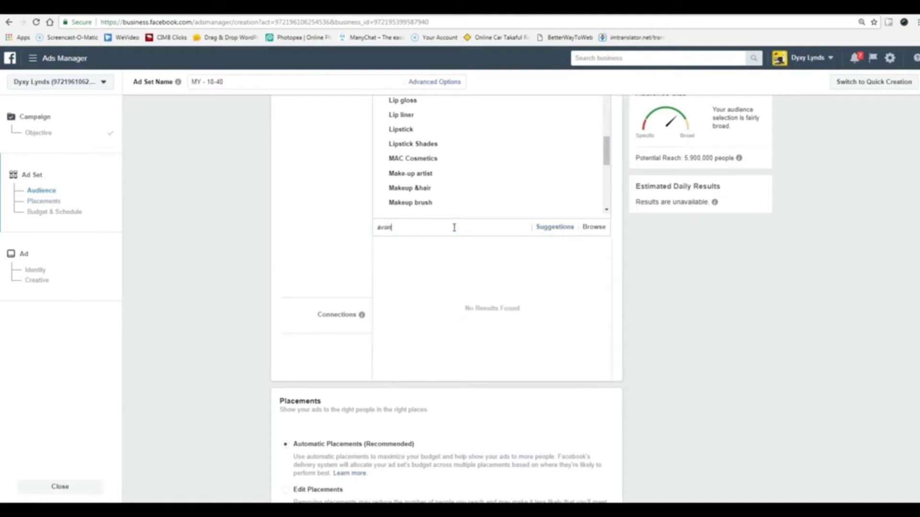
click(446, 249)
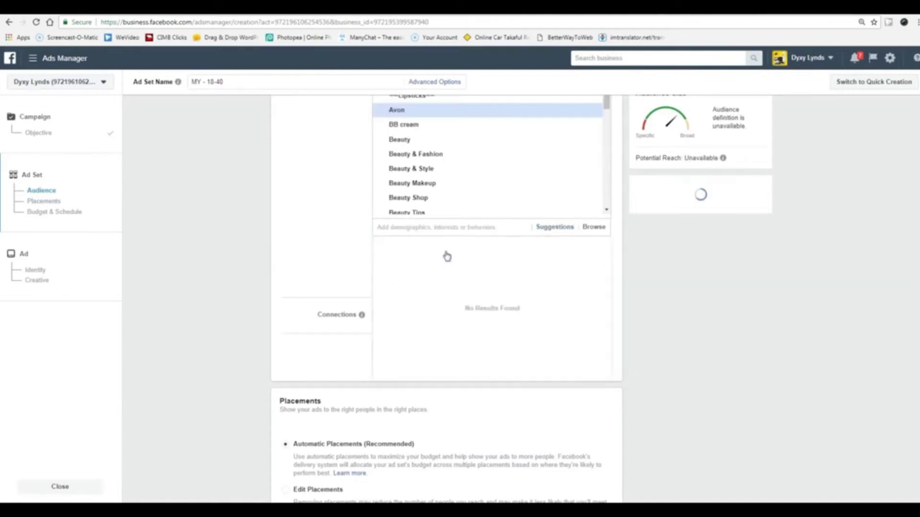
Step: Add the suggested interests Lip balm, Mary Kay, Herbalife, NYX Cosmetics and Maybelline to the detailed targeting
click(553, 228)
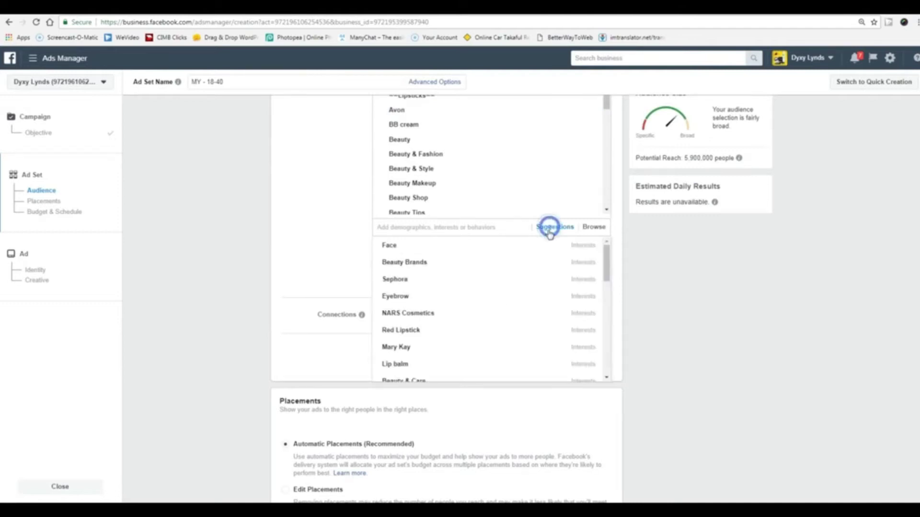
scroll(457, 312, down, 1)
scroll(457, 312, down, 1)
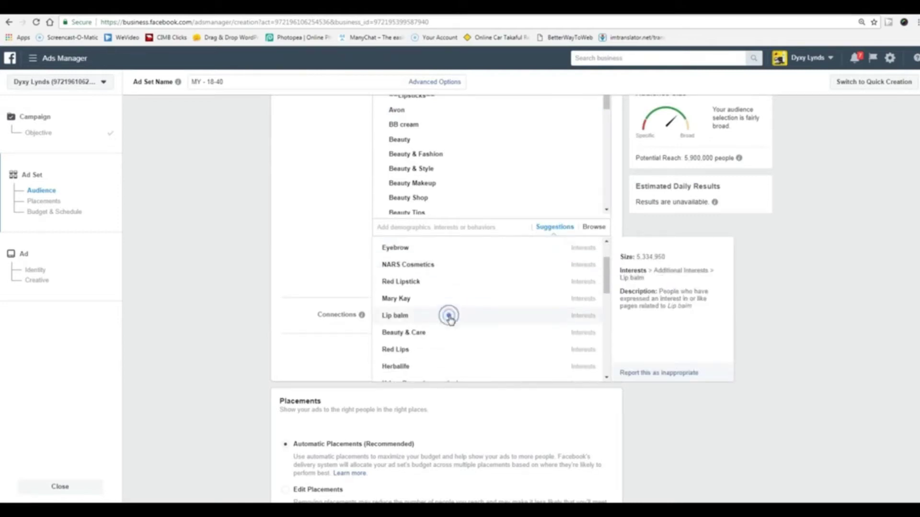
click(449, 316)
click(453, 299)
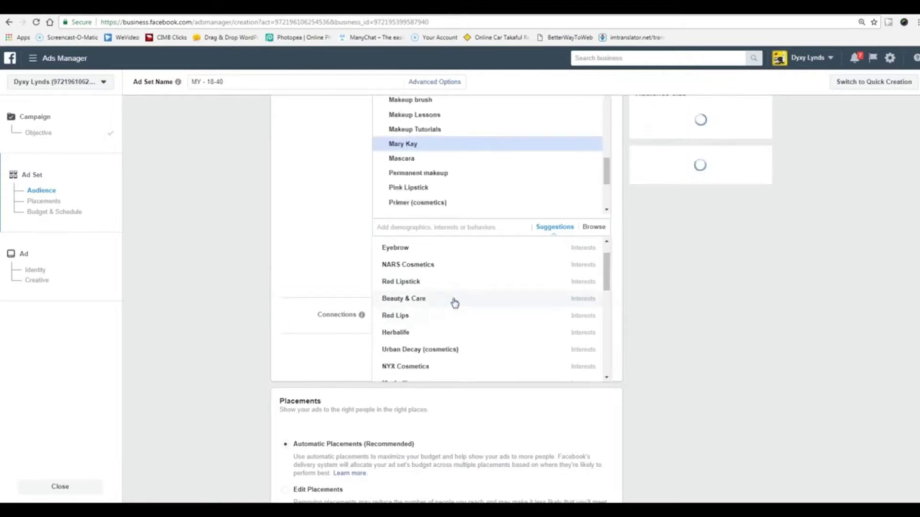
click(459, 337)
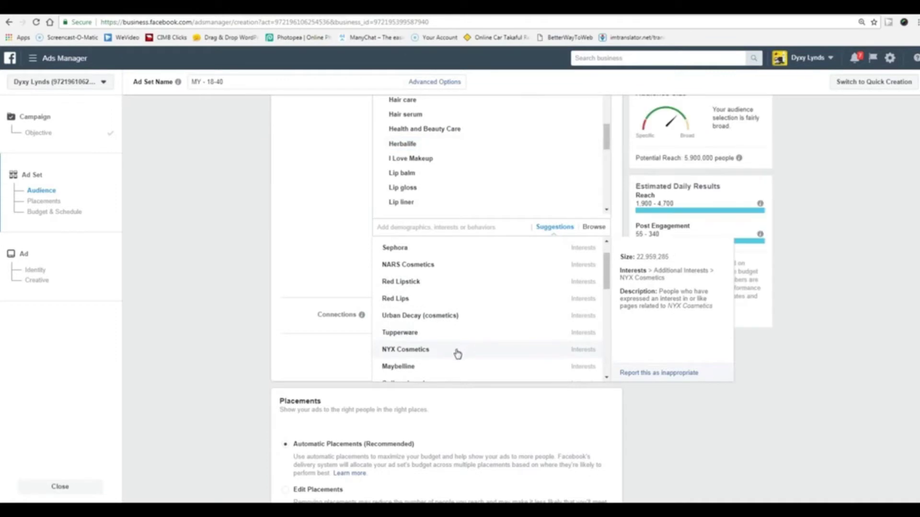
click(455, 350)
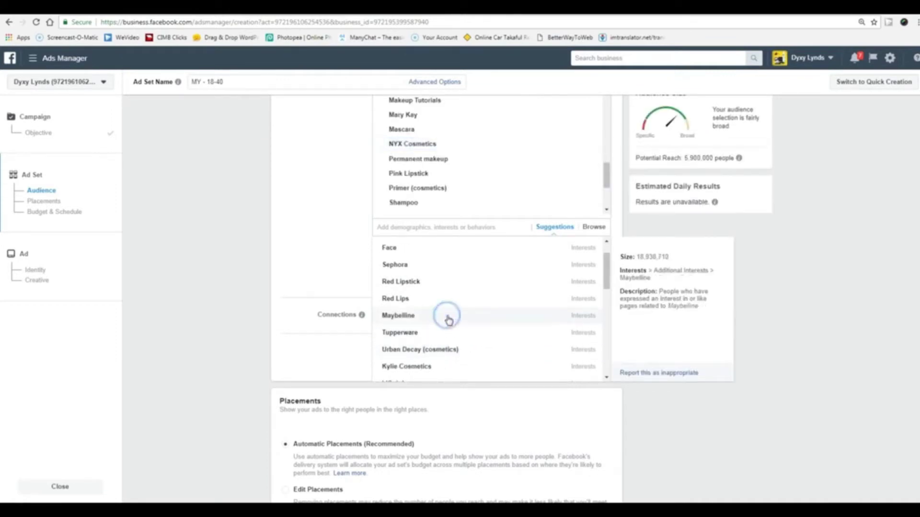
click(448, 319)
Step: Add the suggested interests Avon Products and Red Lips to the detailed targeting
scroll(455, 342, down, 2)
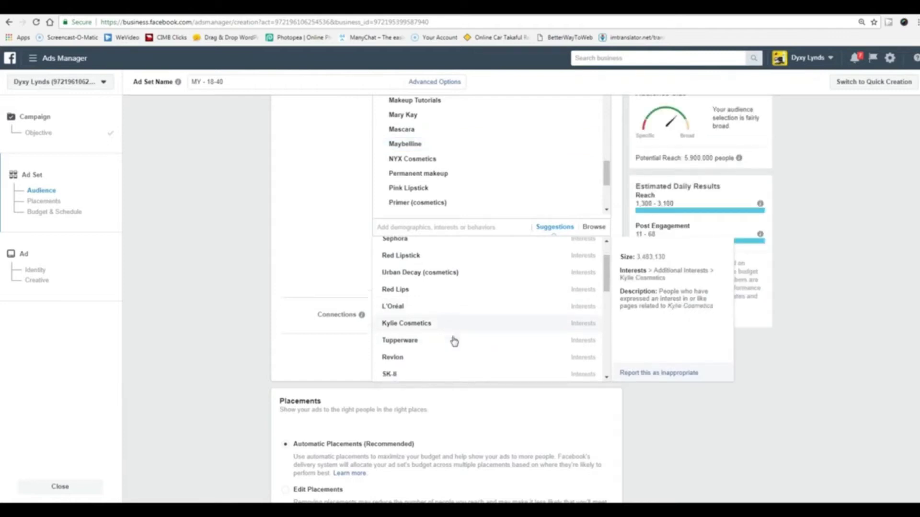
scroll(455, 341, up, 3)
scroll(455, 341, up, 2)
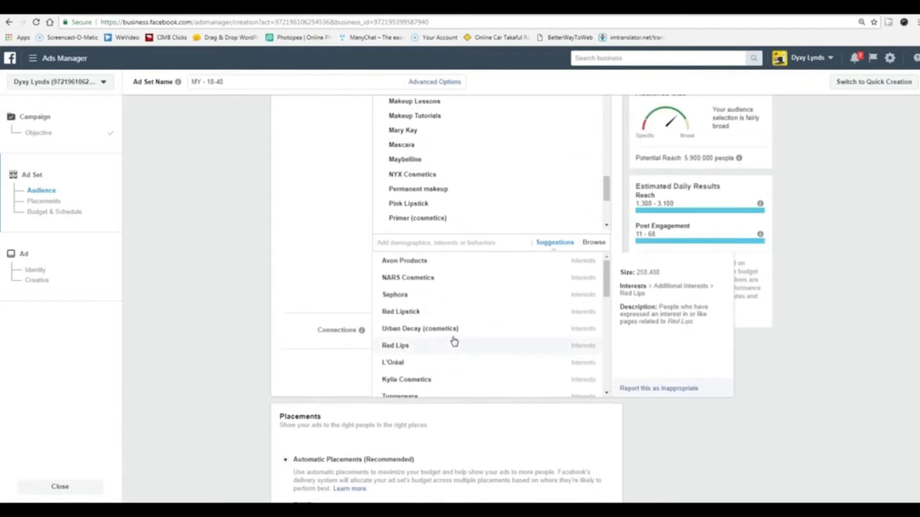
click(456, 294)
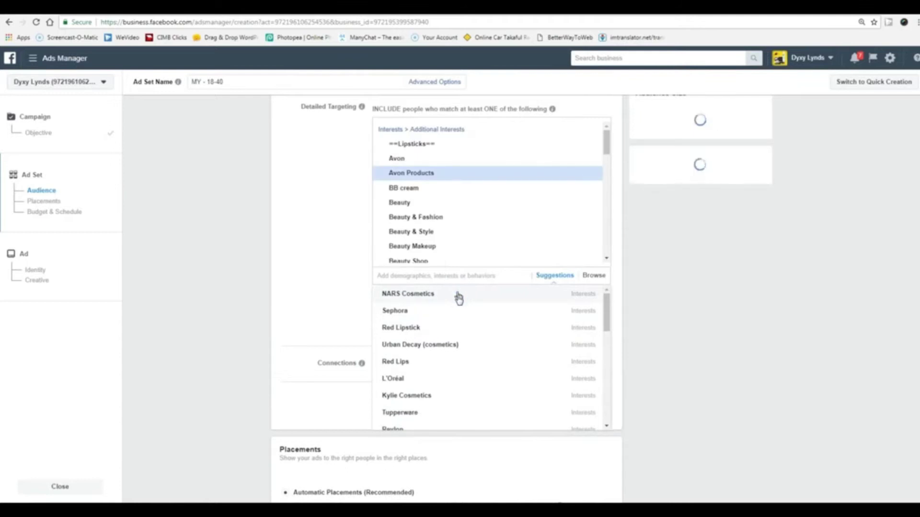
scroll(484, 350, down, 3)
scroll(482, 357, up, 2)
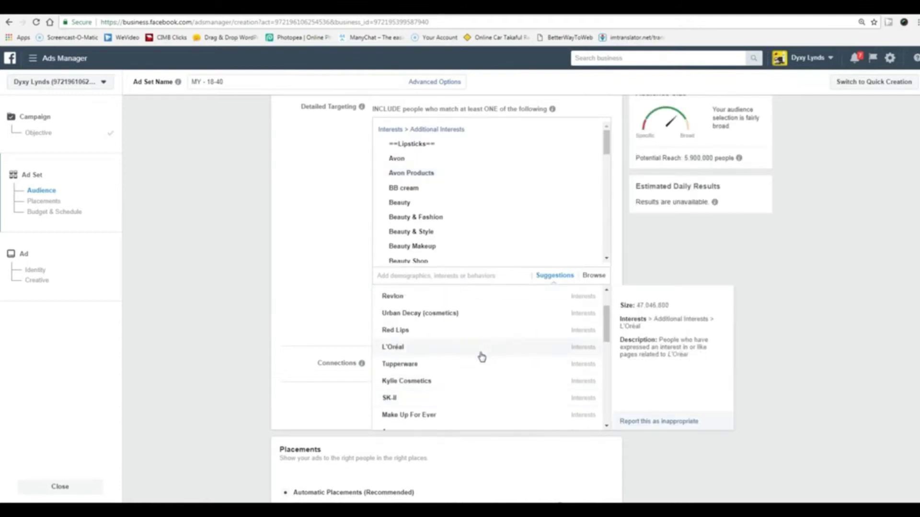
click(453, 332)
Step: Add the suggested cosmetics brand interests Make Up For Ever, SK-II and Kylie Cosmetics to the detailed targeting
scroll(496, 365, down, 1)
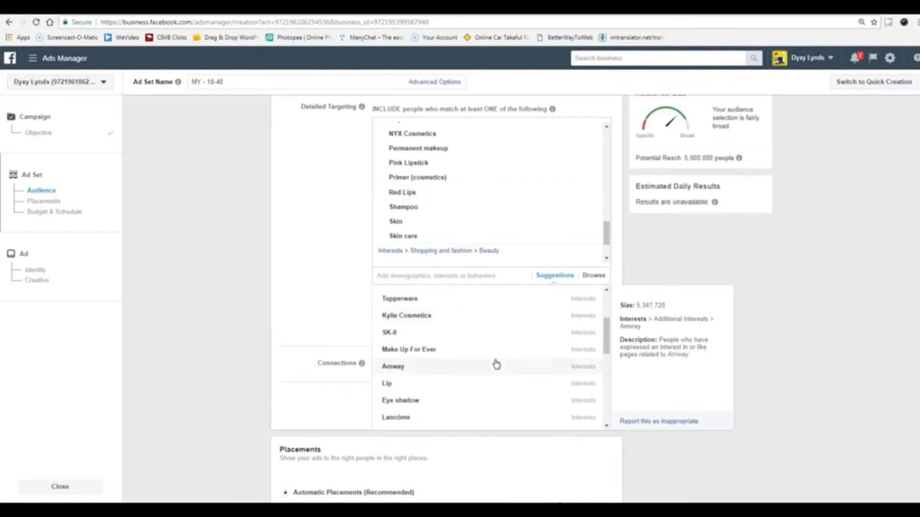
click(477, 351)
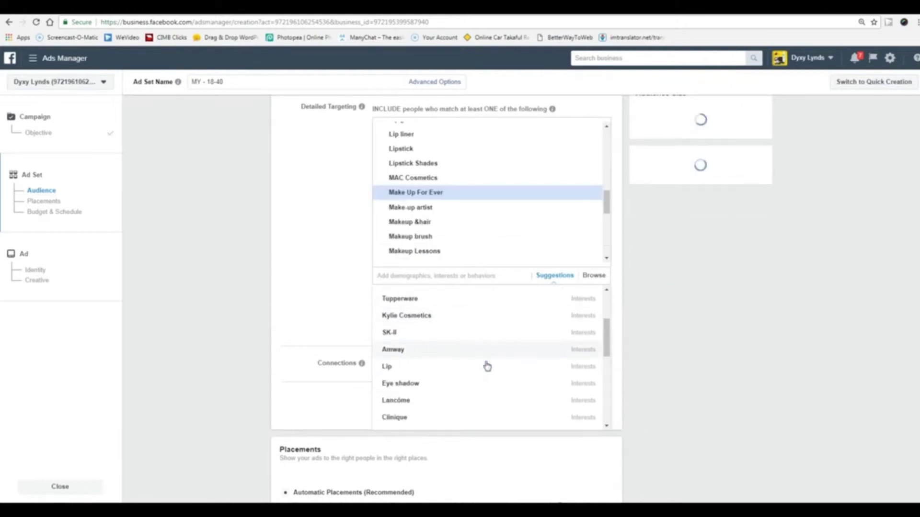
click(445, 331)
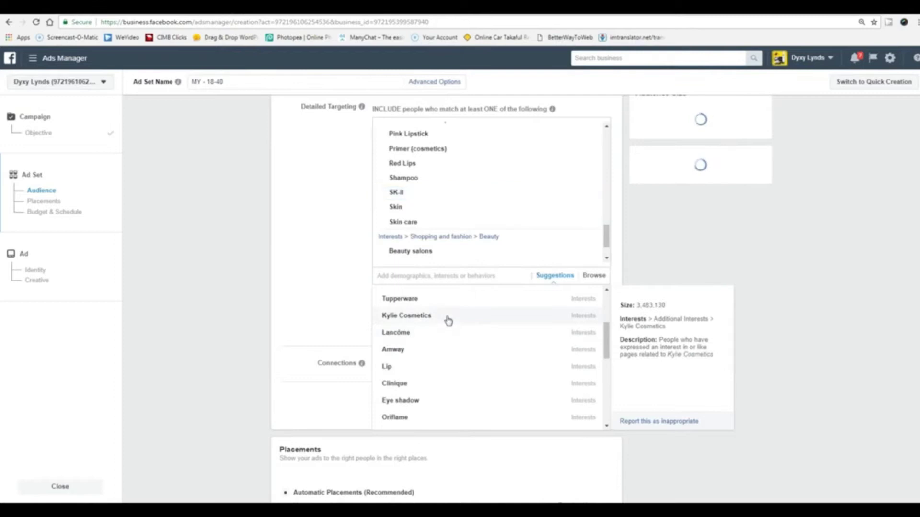
click(447, 316)
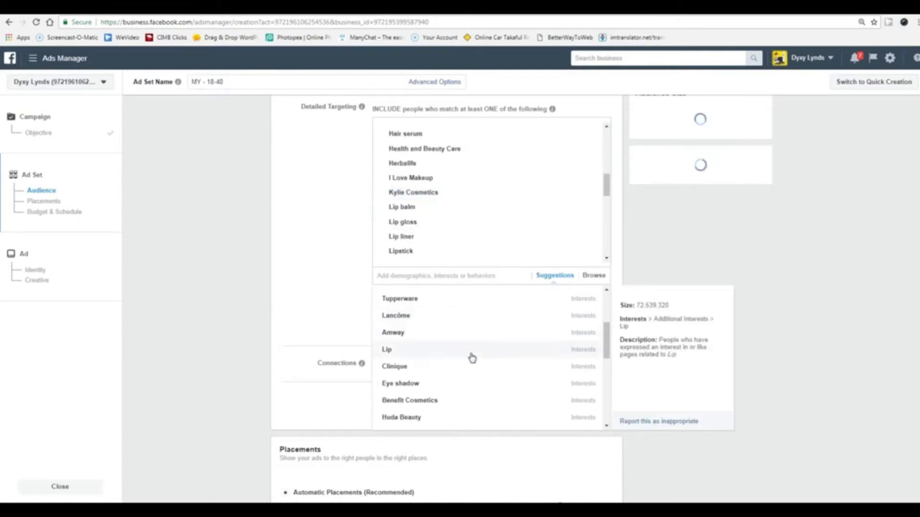
scroll(481, 391, down, 1)
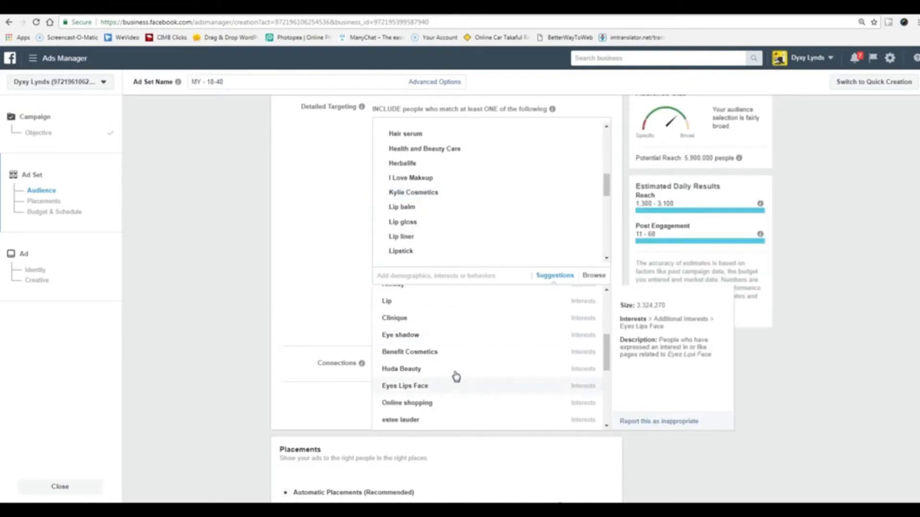
Step: Add the suggested interests SK-II Malaysia, SILKYGIRL and Red Lipstick to the detailed targeting
scroll(460, 393, down, 2)
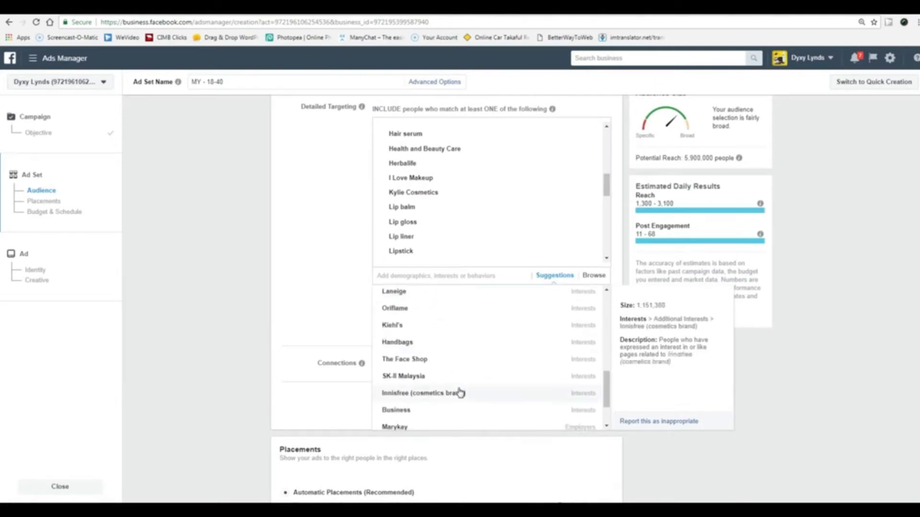
click(445, 377)
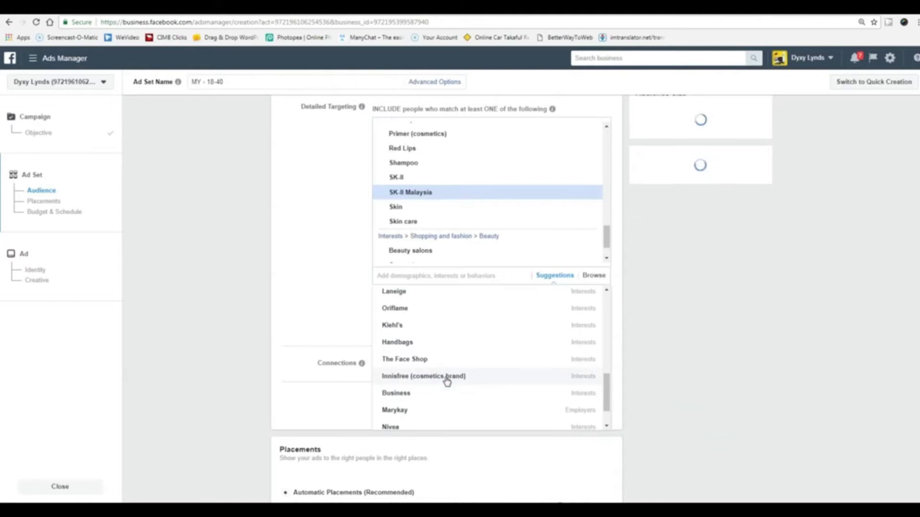
scroll(450, 385, down, 1)
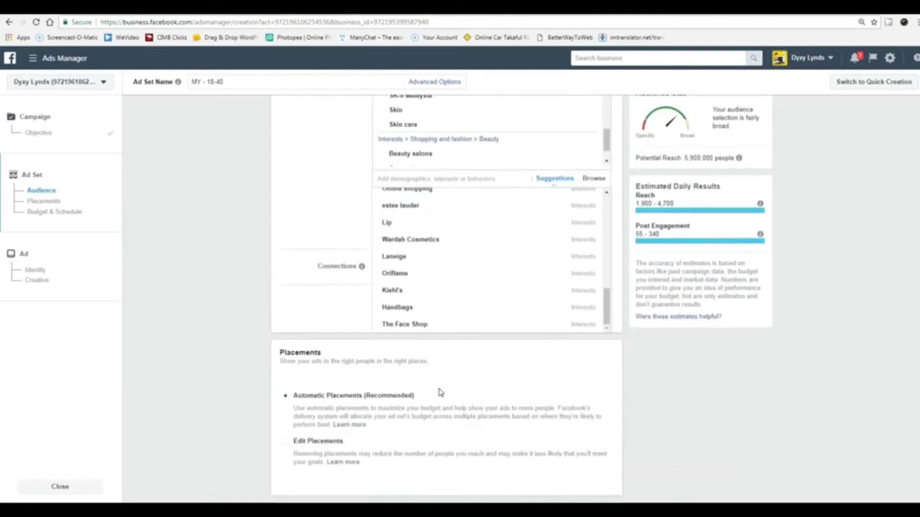
scroll(464, 321, up, 4)
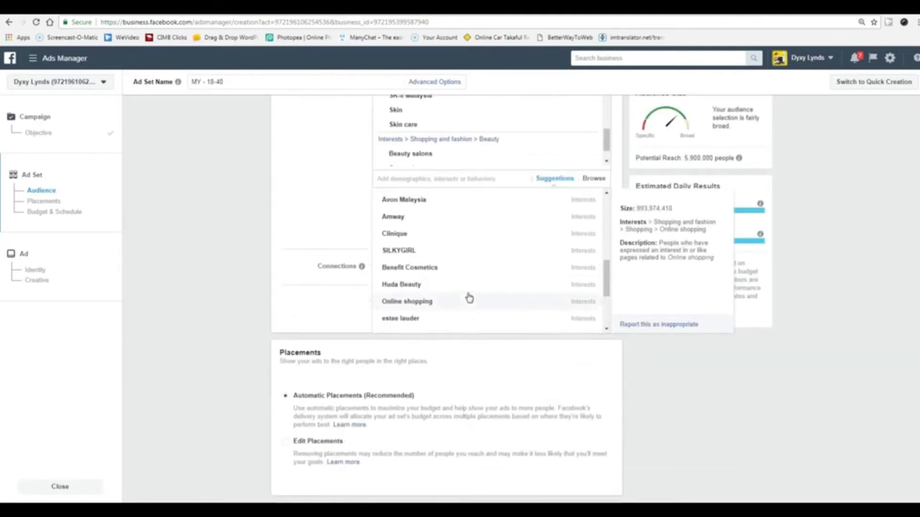
scroll(469, 298, down, 1)
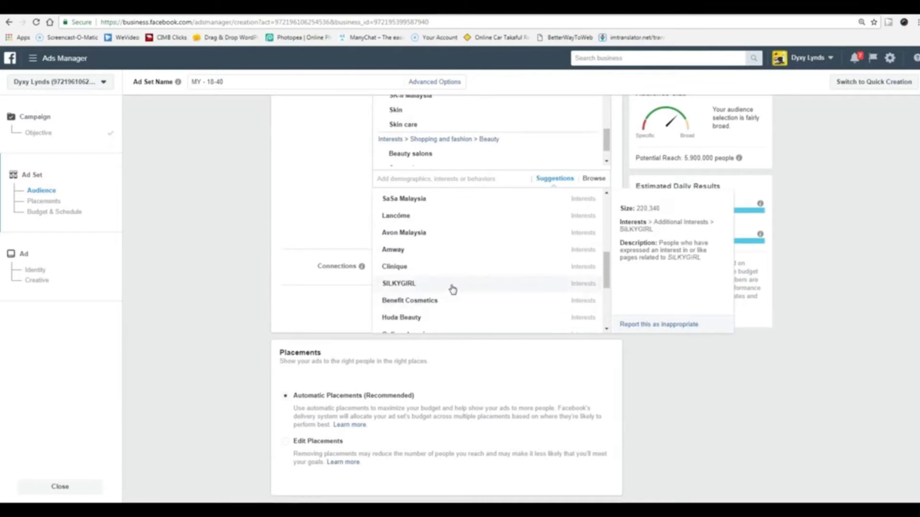
click(452, 286)
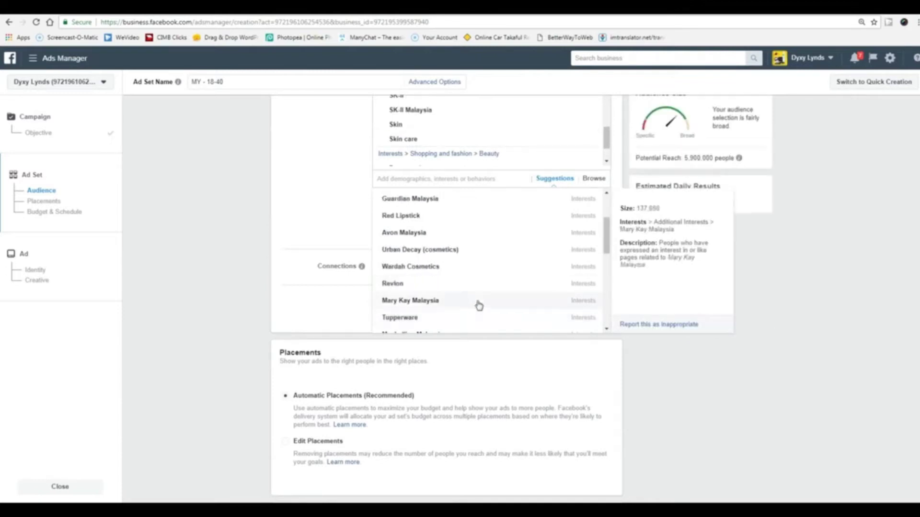
scroll(479, 306, up, 1)
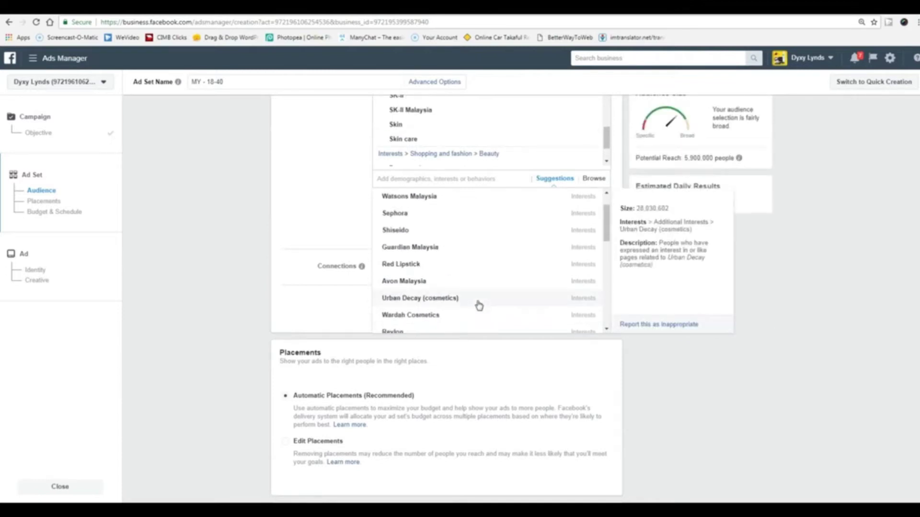
click(459, 265)
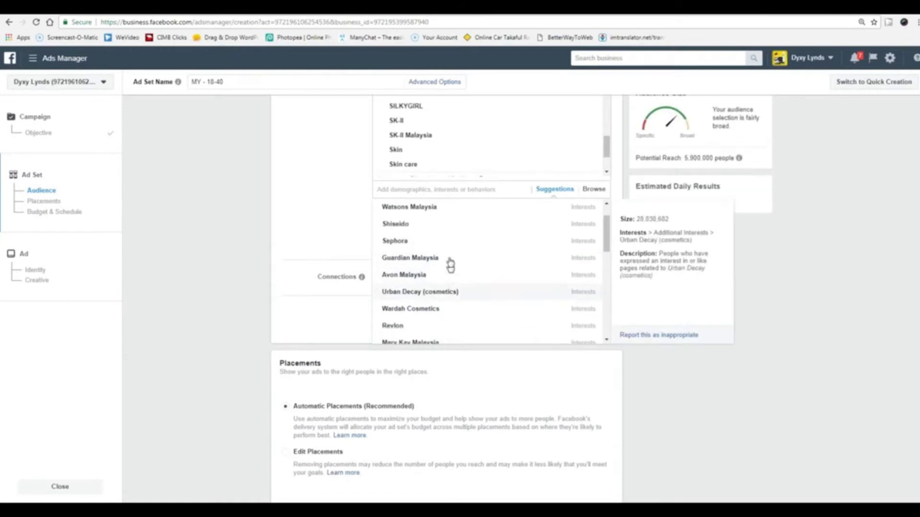
Step: Add the suggested interests Watsons Malaysia, Guardian Malaysia, Mary Kay Malaysia and Maybelline Malaysia to the detailed targeting
click(447, 210)
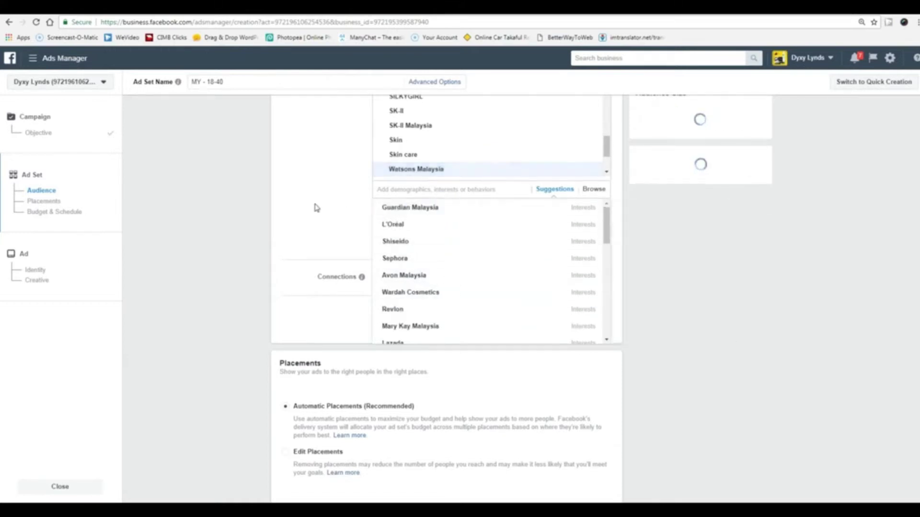
click(452, 209)
click(447, 209)
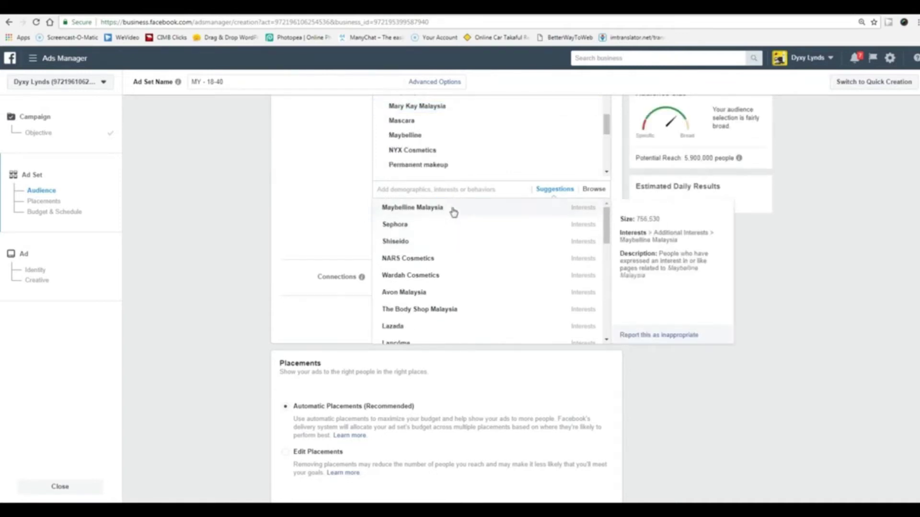
click(452, 208)
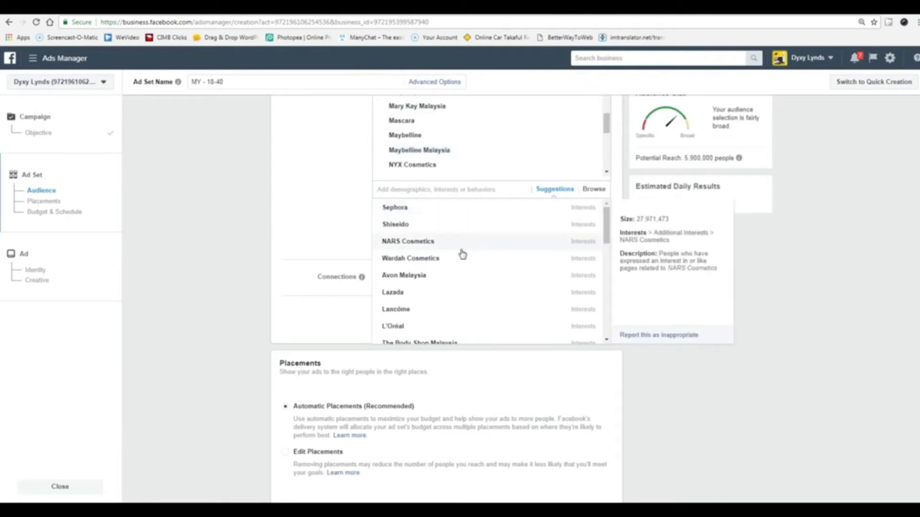
Step: Remove the general Maybelline and Mary Kay interests from the detailed targeting and close the suggestions
scroll(463, 254, up, 2)
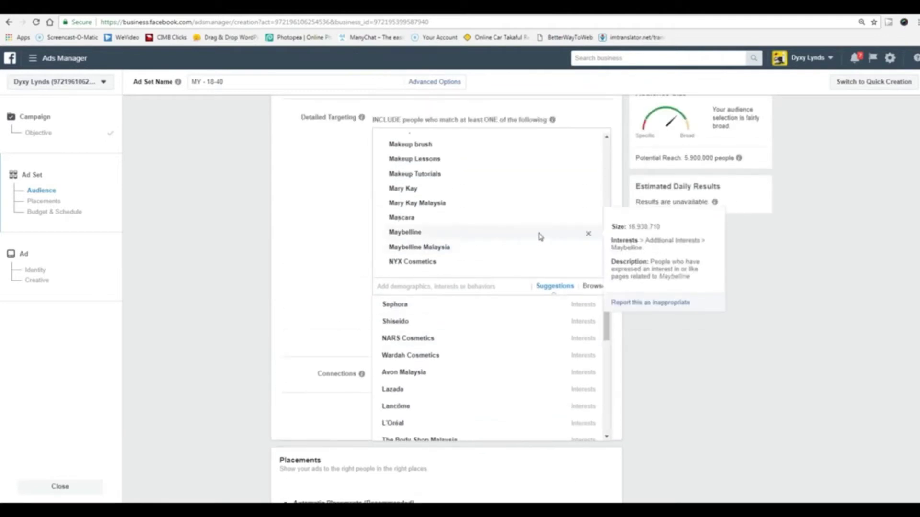
click(588, 237)
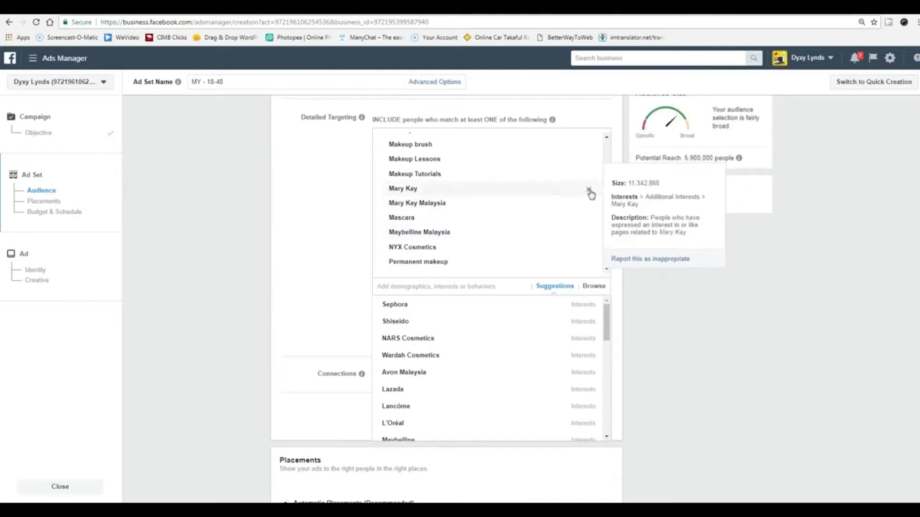
click(589, 190)
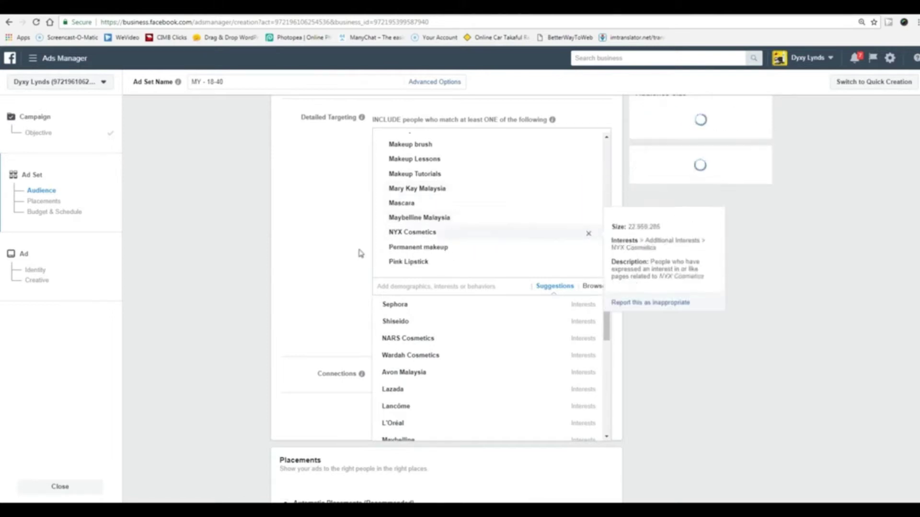
click(301, 261)
Step: Save the audience under the name "Split Test (Full cosmetics intrest, malaysia)"
scroll(316, 255, up, 5)
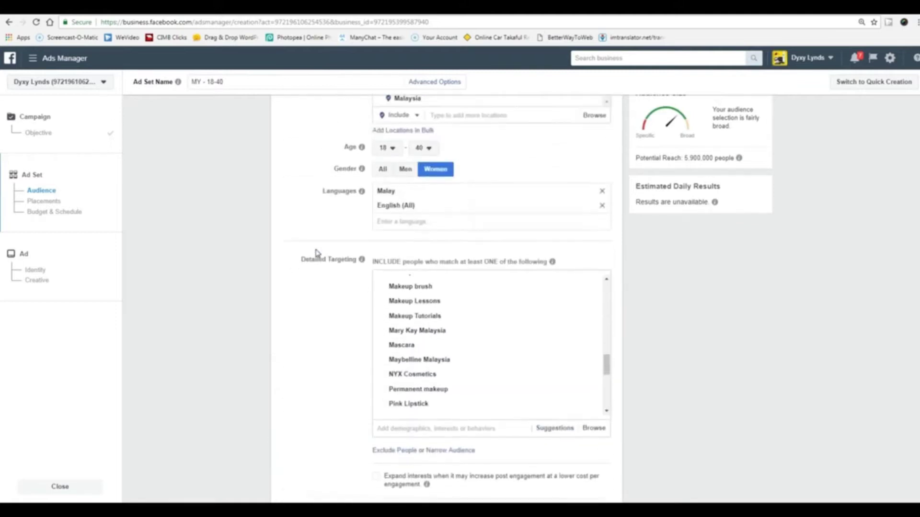
scroll(315, 253, down, 10)
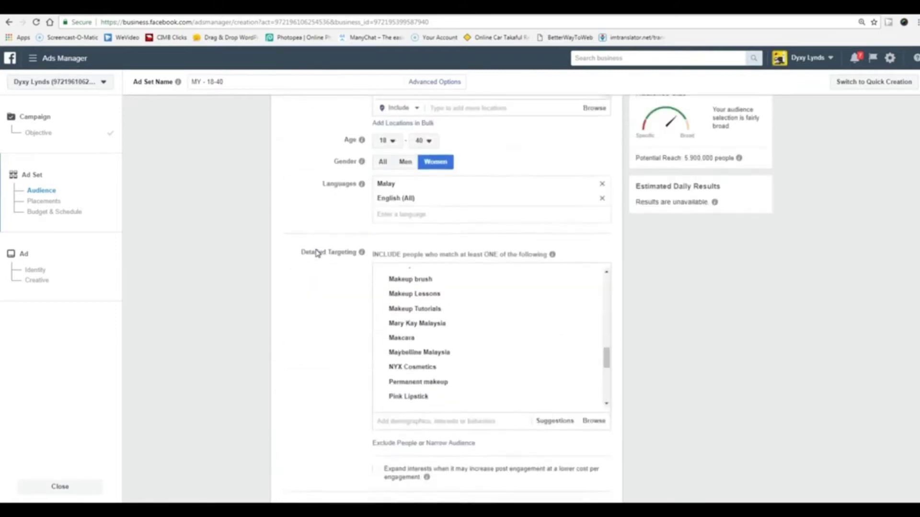
scroll(316, 253, up, 7)
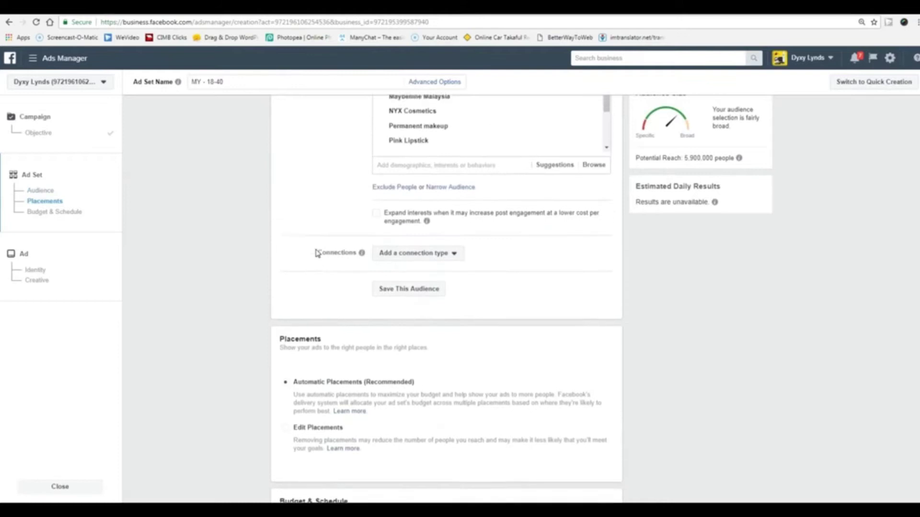
scroll(317, 253, up, 3)
scroll(316, 253, down, 1)
scroll(316, 253, up, 1)
scroll(316, 253, down, 7)
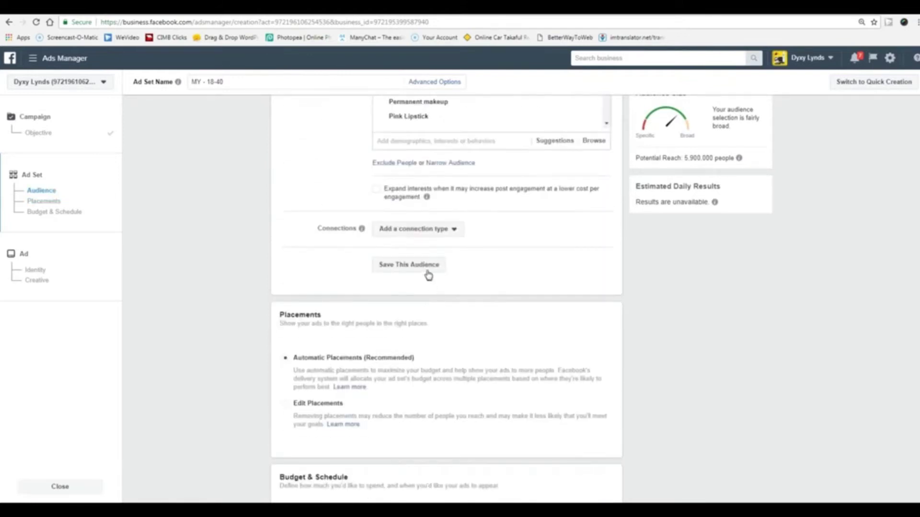
click(409, 267)
drag(435, 160, 404, 158)
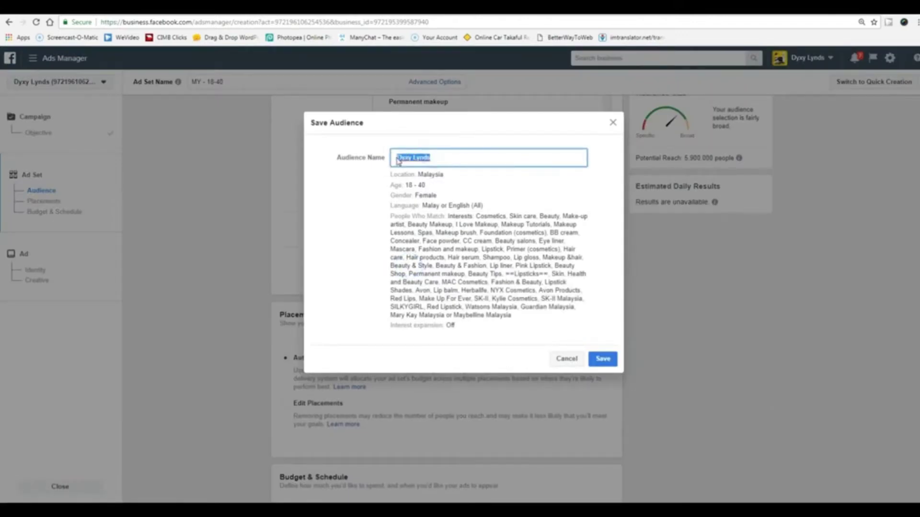
text(Split Test ()
text(Full))
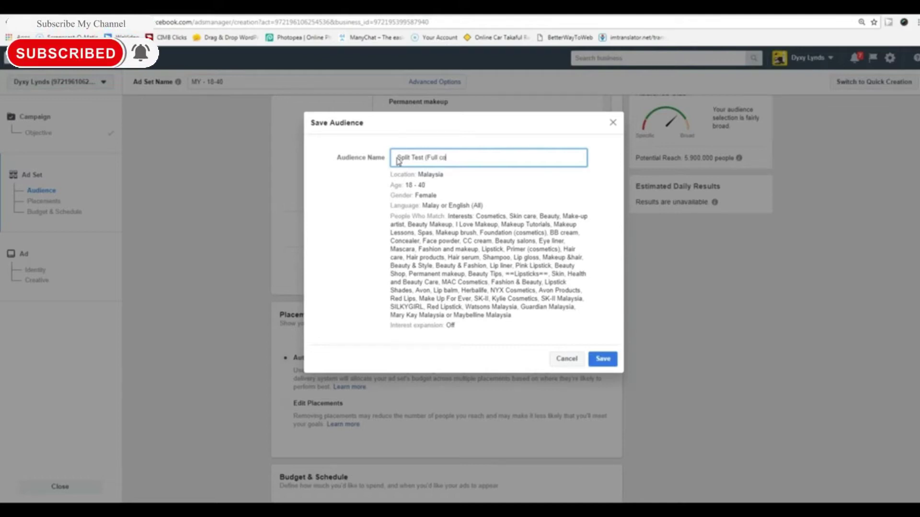
text(etics intrest)
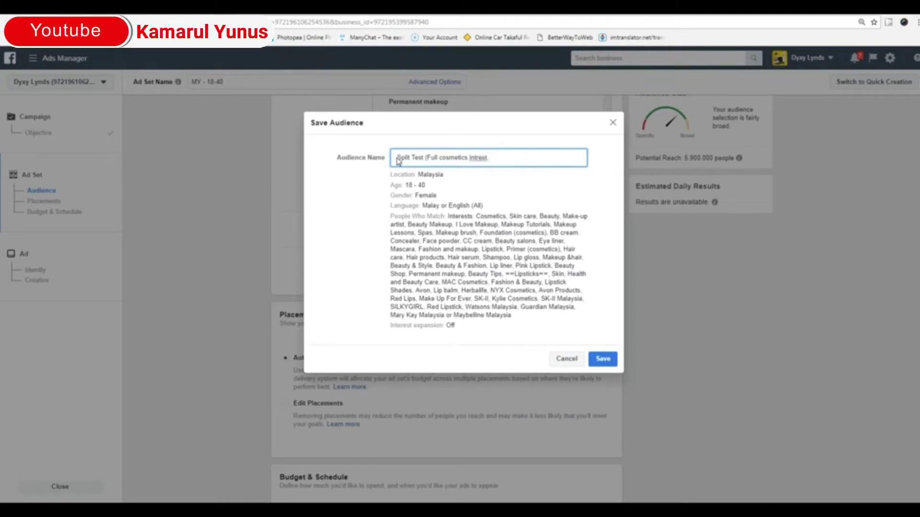
text(, malays)
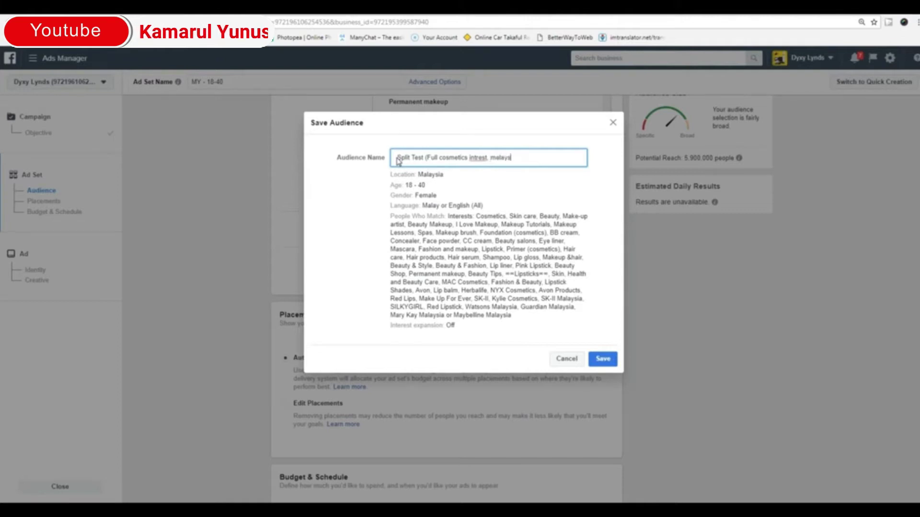
text(ia))
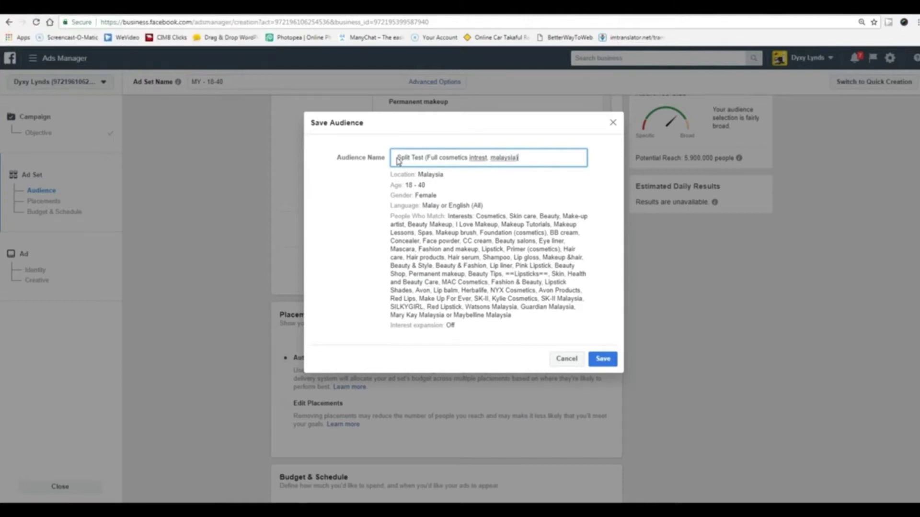
click(603, 362)
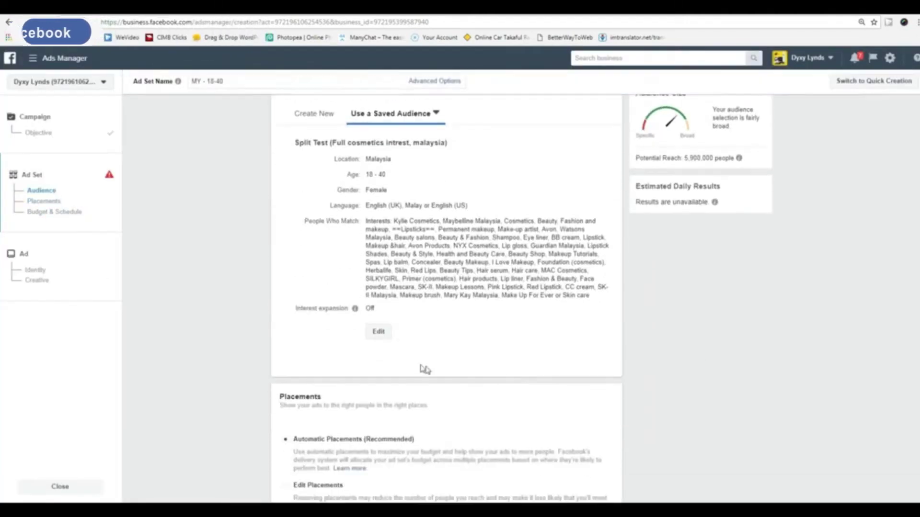
Step: Open the saved audience for editing and close it without making changes
click(379, 332)
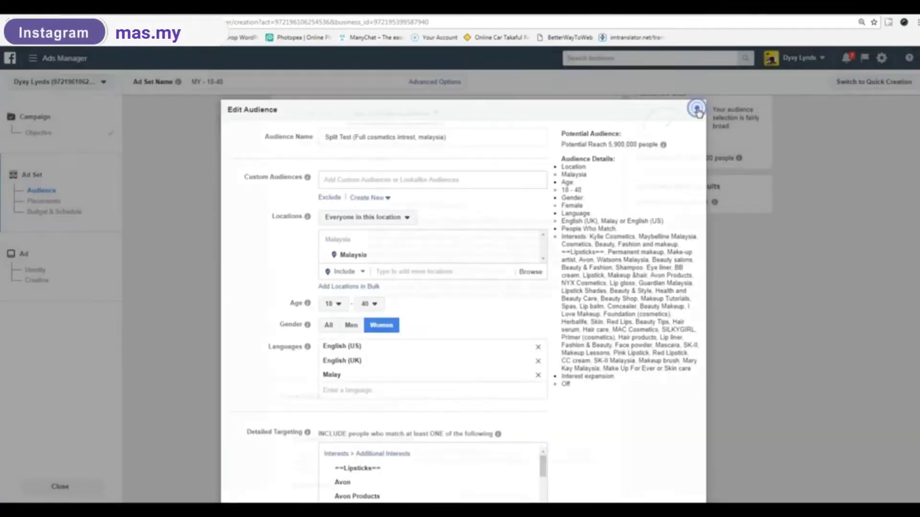
click(696, 109)
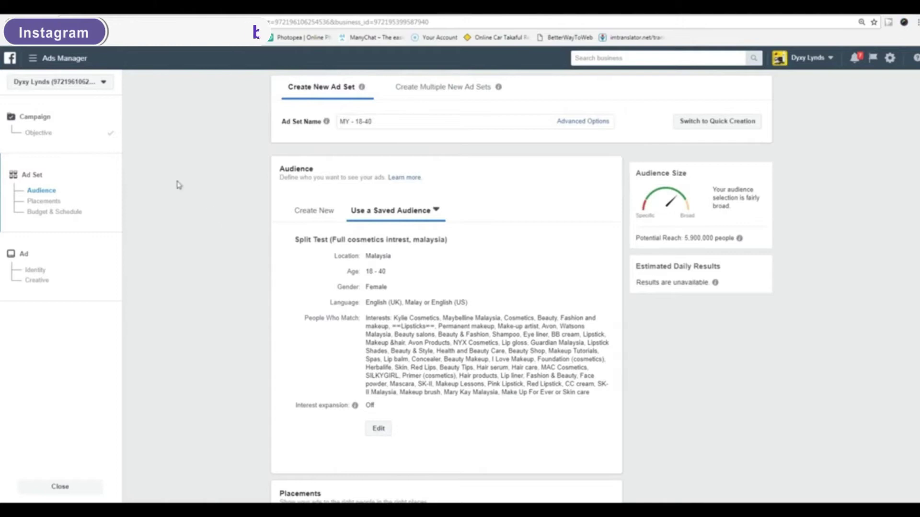
Step: Reload the ad creation page and continue the unfinished MY - 18-40 ad set draft
key(F5)
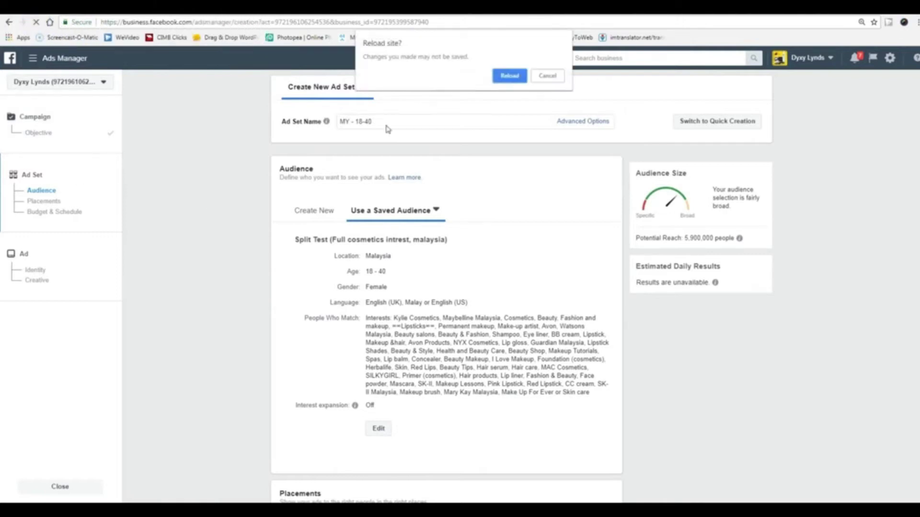
click(507, 78)
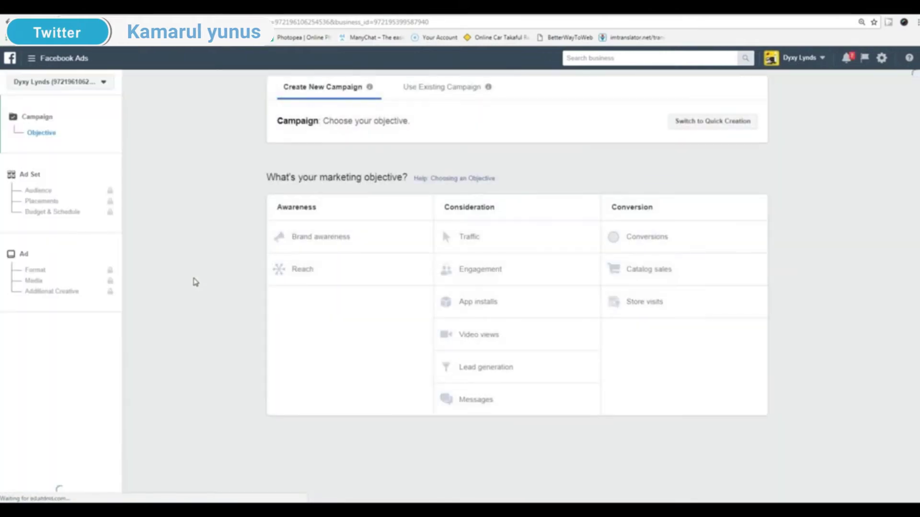
click(474, 268)
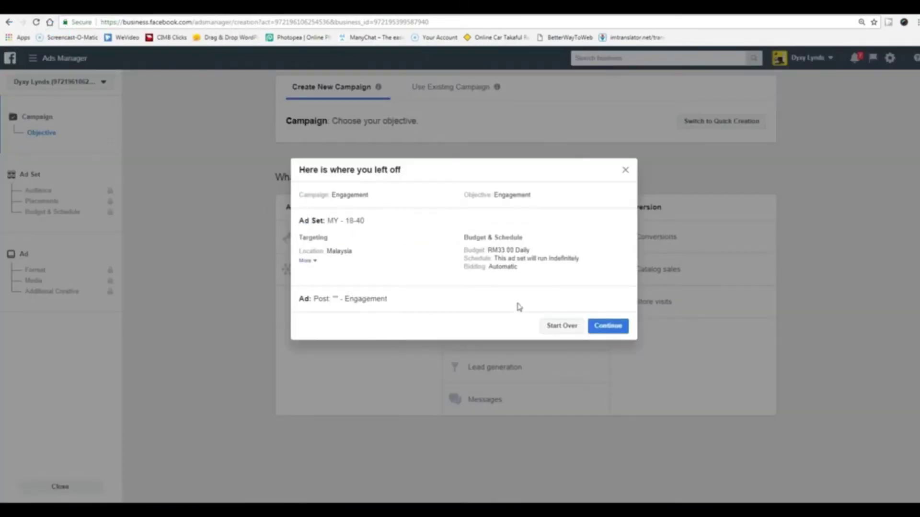
click(607, 326)
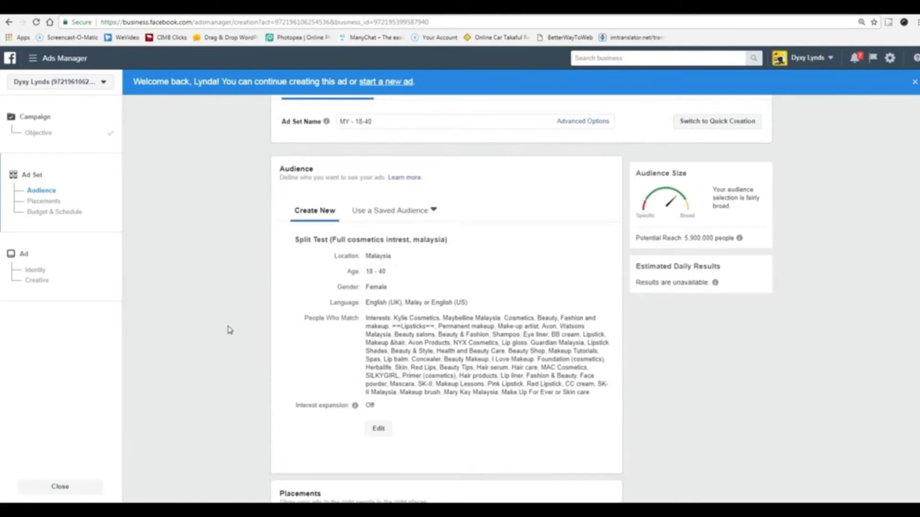
Step: Return to the campaigns overview, start a new campaign without resuming the draft, and proceed with the Engagement objective to its ad set
click(9, 22)
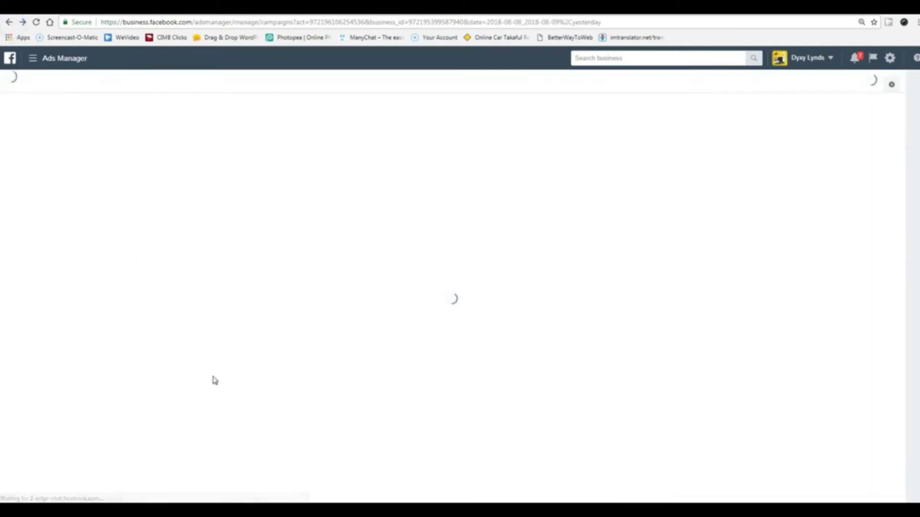
click(33, 161)
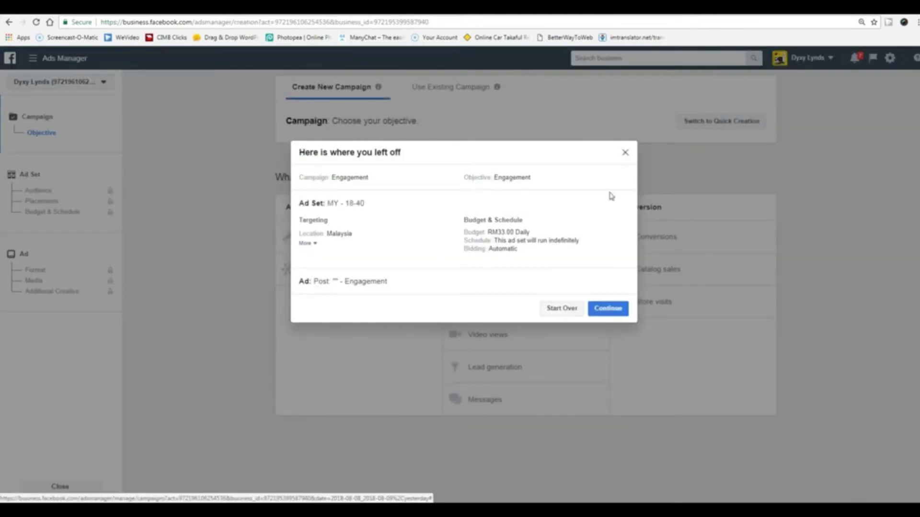
click(624, 154)
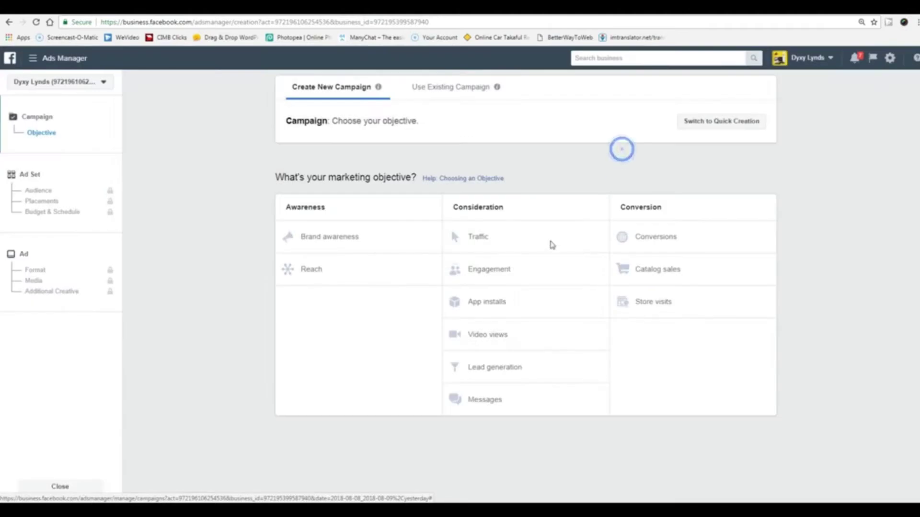
click(505, 269)
scroll(377, 388, down, 3)
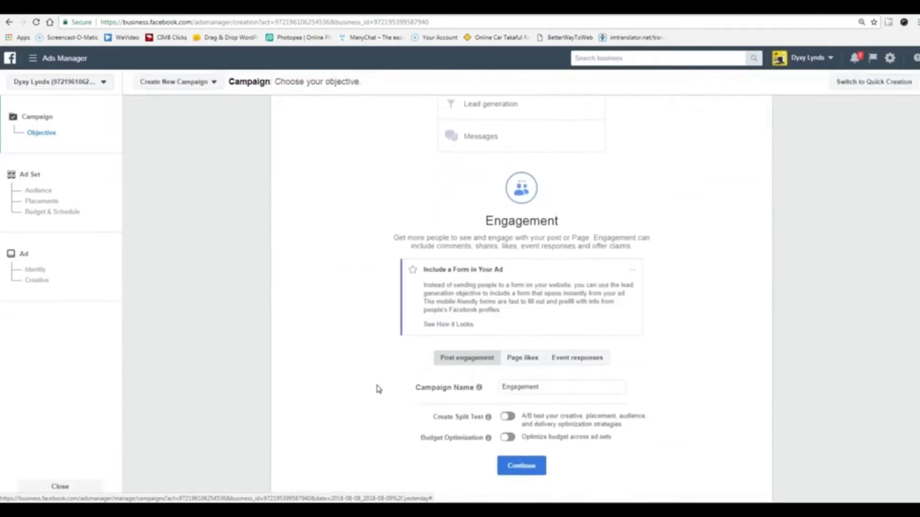
click(524, 418)
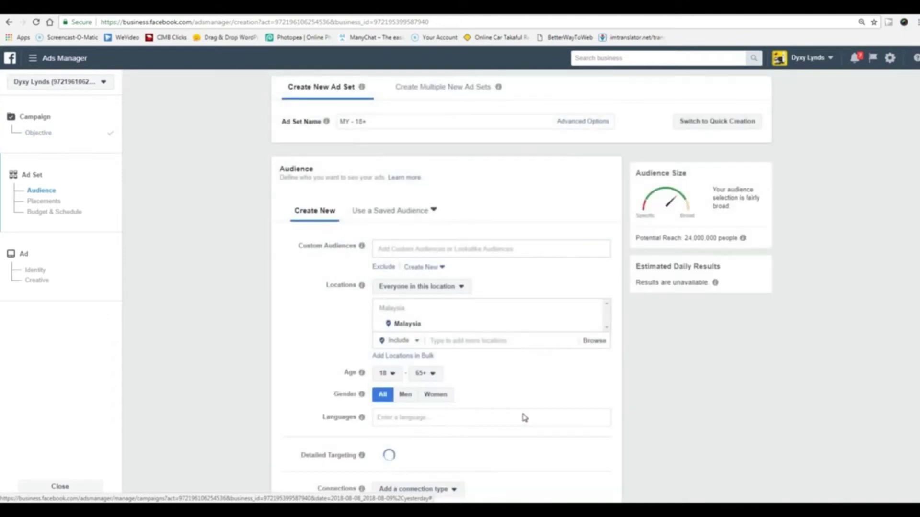
Step: Replace Malaysia in the audience locations with the states Kedah, Kelantan and Terengganu
scroll(514, 426, down, 2)
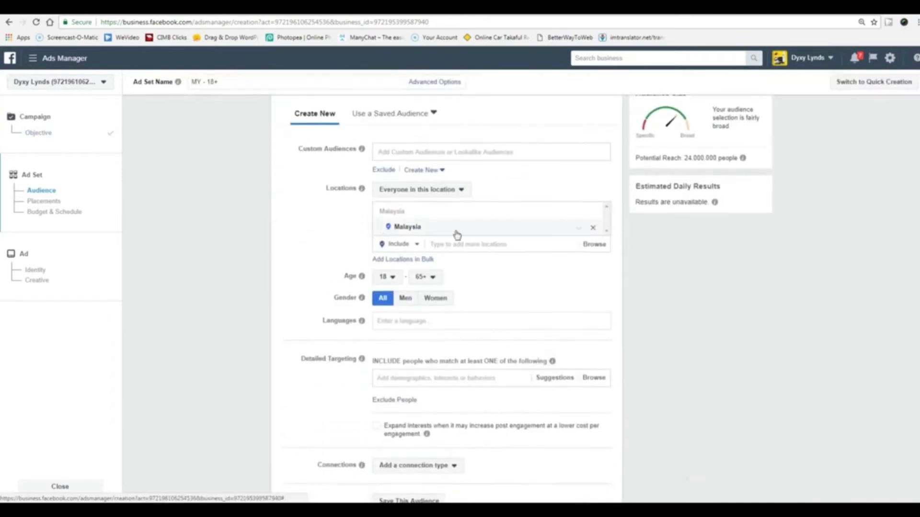
click(594, 229)
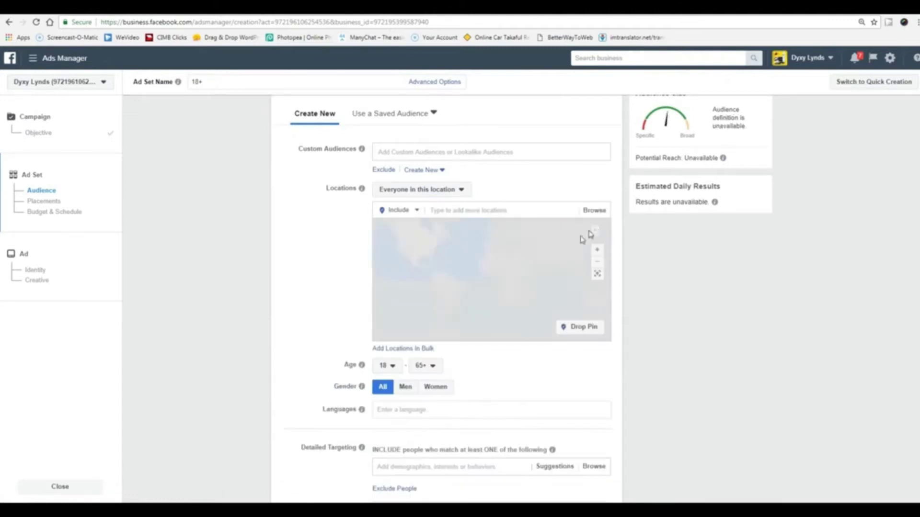
click(520, 211)
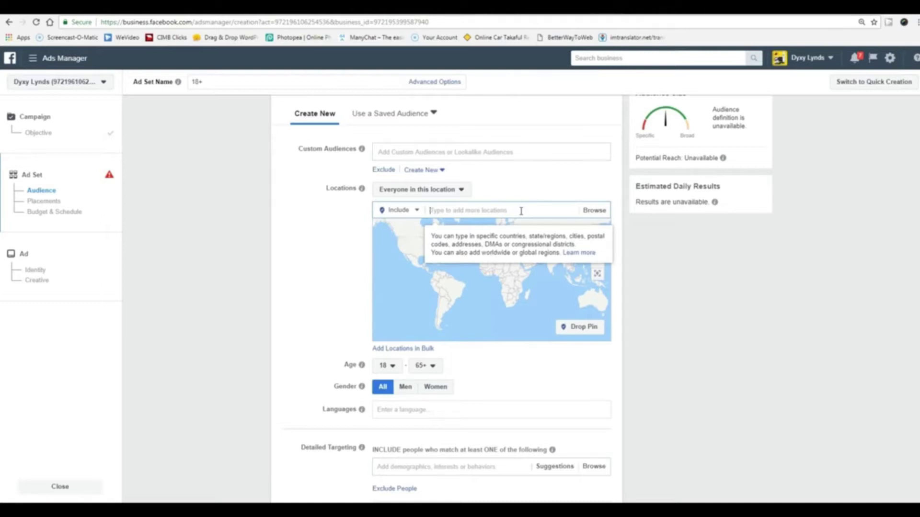
text(ka)
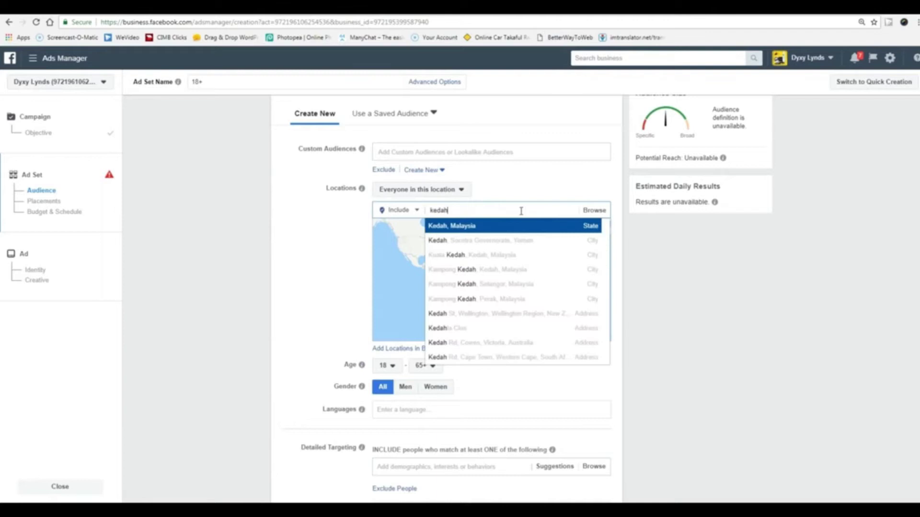
key(Return)
text(ke)
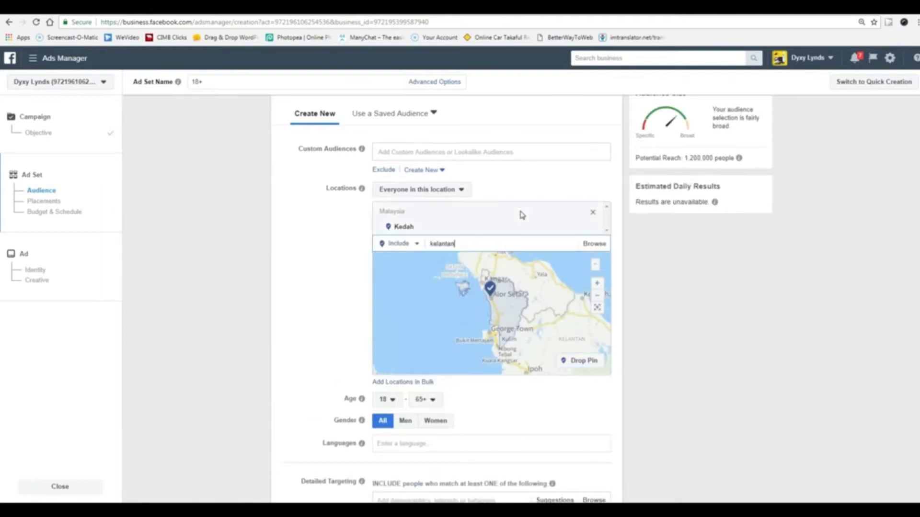
key(Return)
text(terengganu)
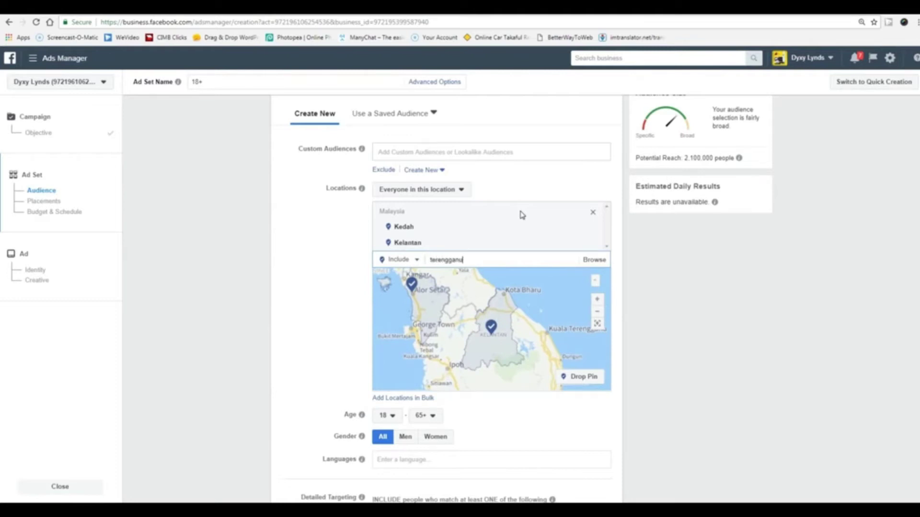
key(Return)
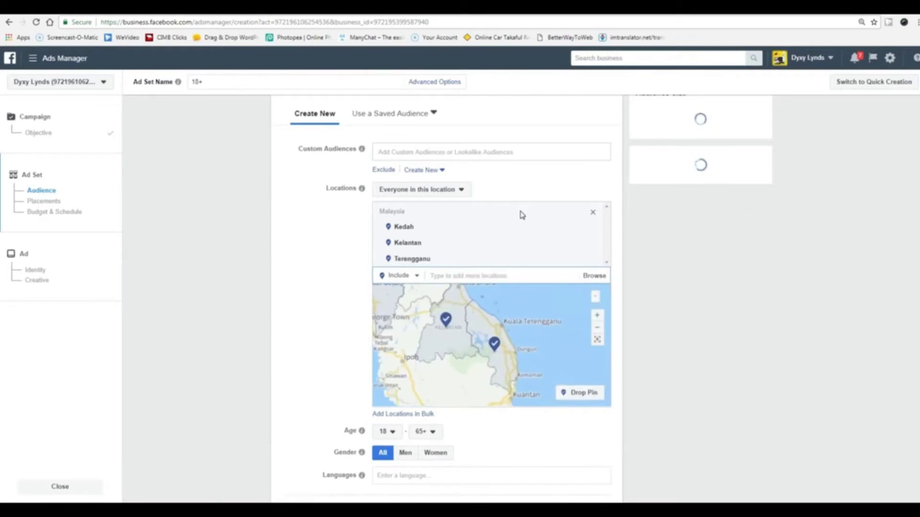
Step: Add the Malaysian states Penang, Perak, Pahang and Selangor to the audience locations
text(penang)
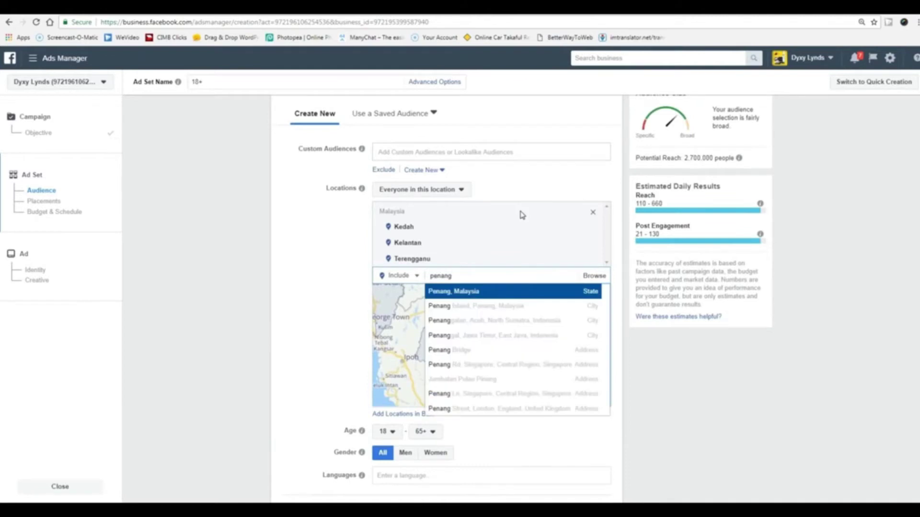
key(Return)
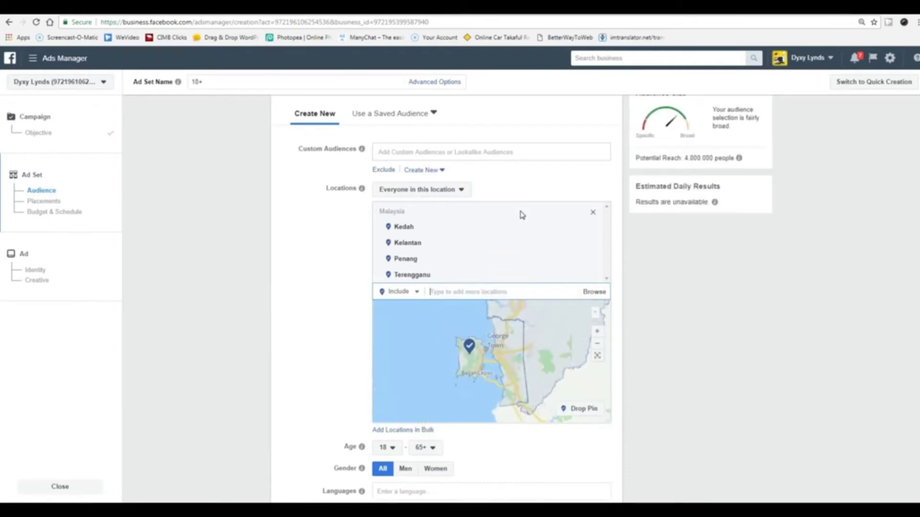
text(perak)
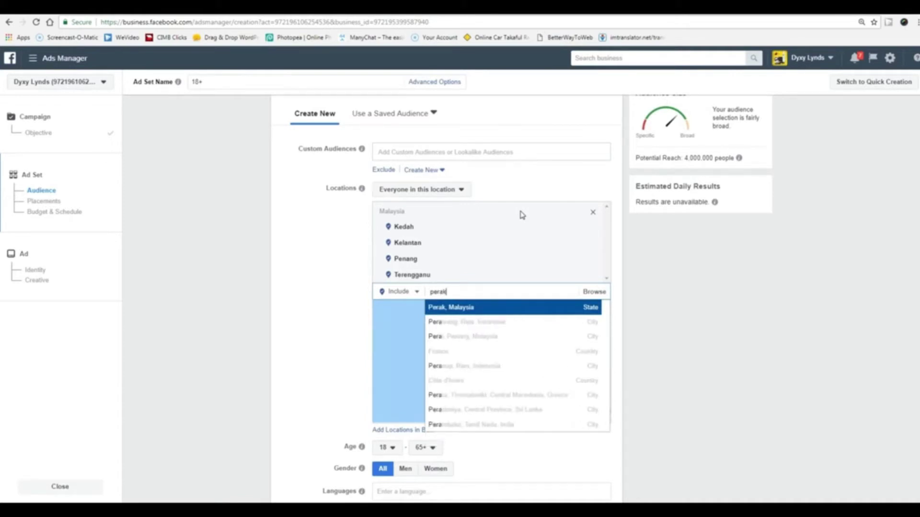
key(Return)
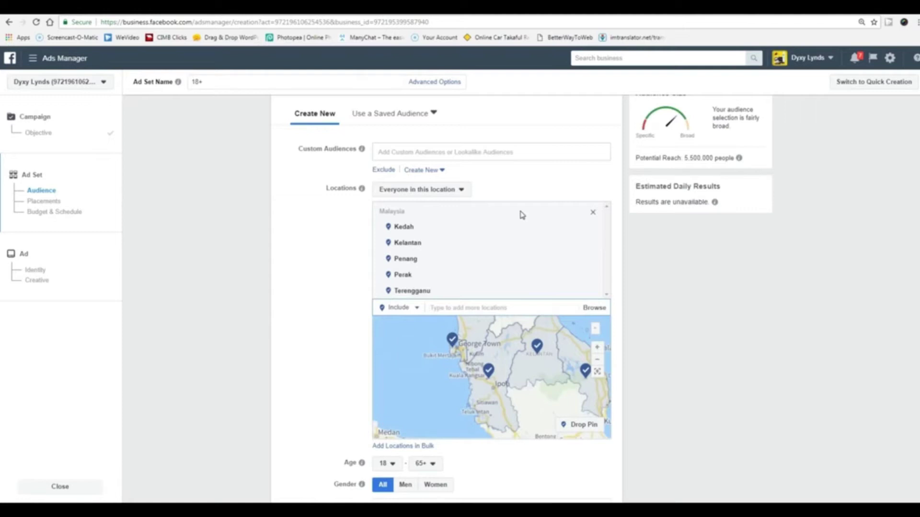
text(pahang)
key(Return)
text(angor)
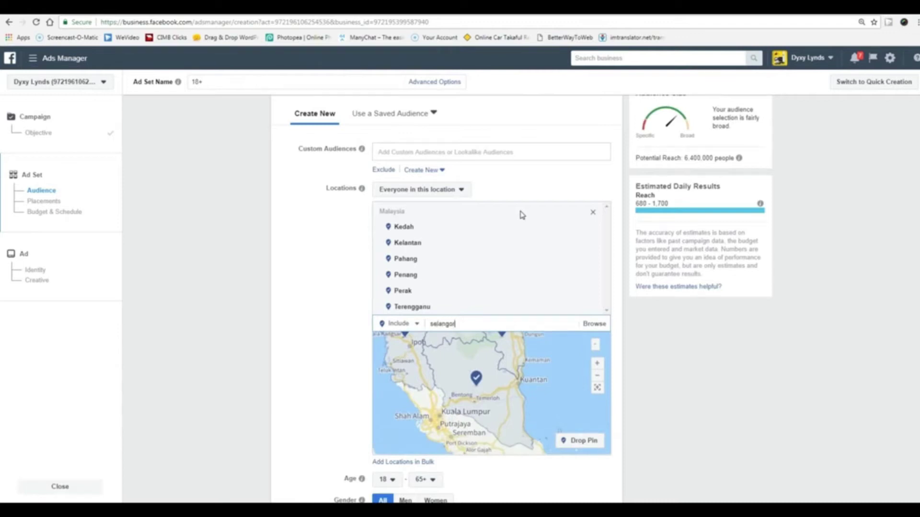
key(Return)
Step: Add the states Kuala Lumpur, Negeri Sembilan and Johor and the city Melaka, Malacca to the audience locations
text(kuala lumpur)
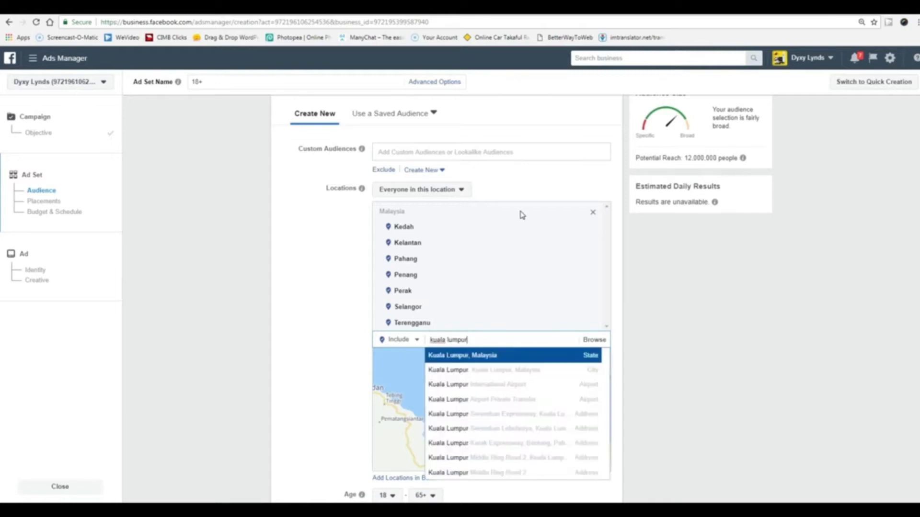
key(Return)
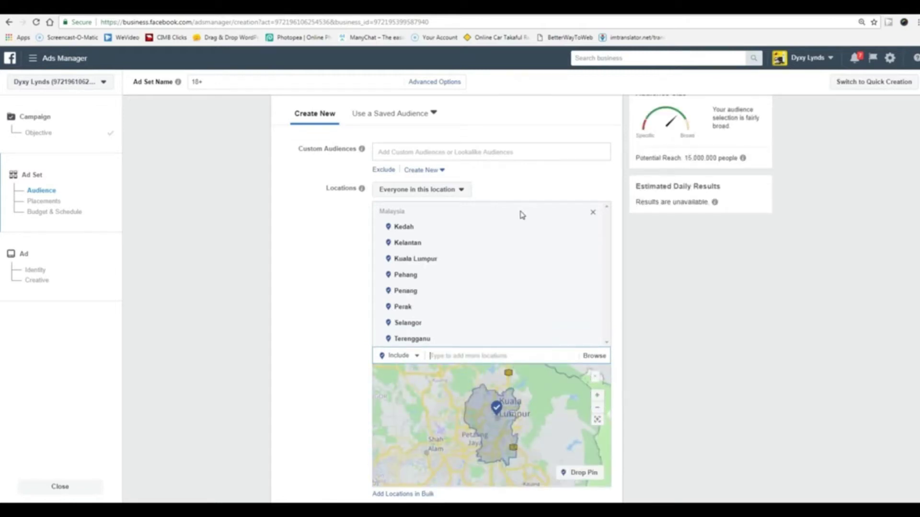
text(neger)
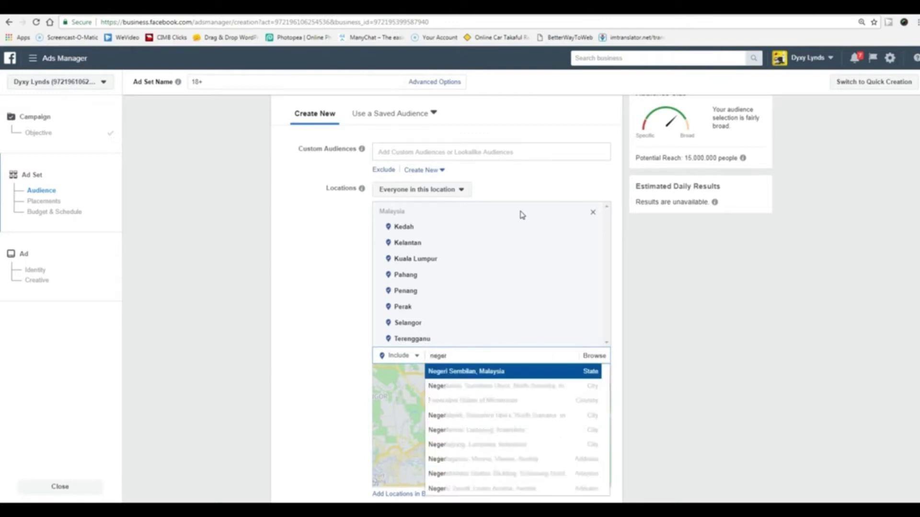
key(Return)
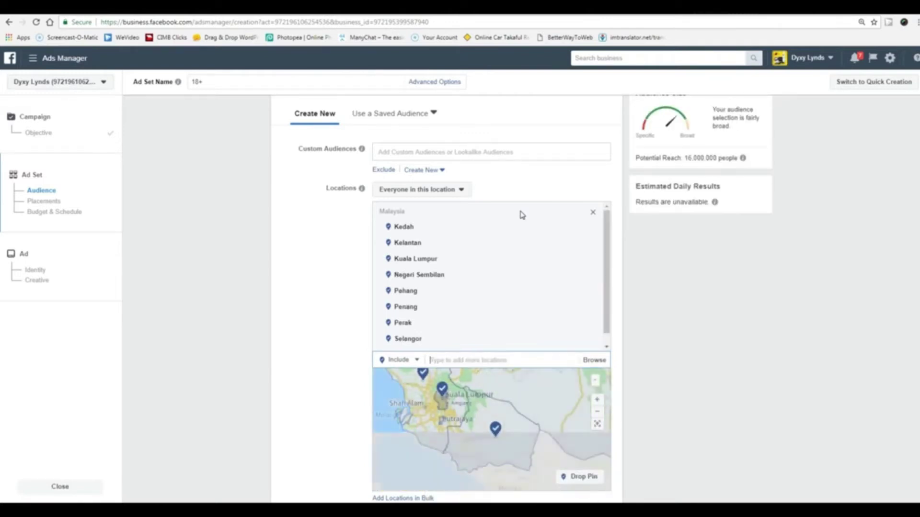
text(melaka)
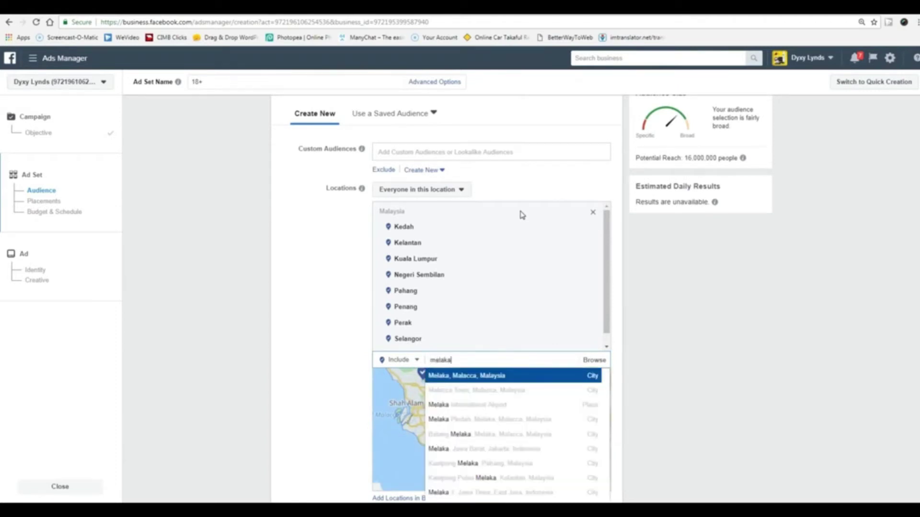
key(Return)
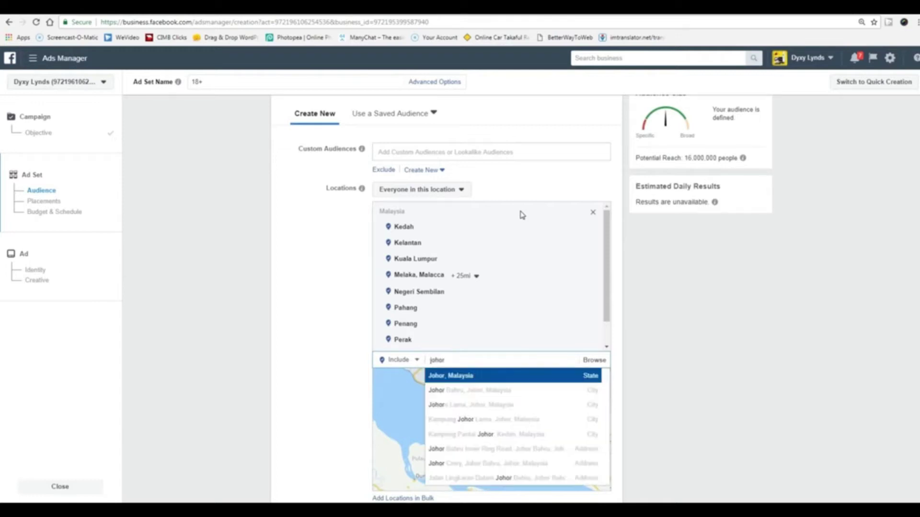
key(Return)
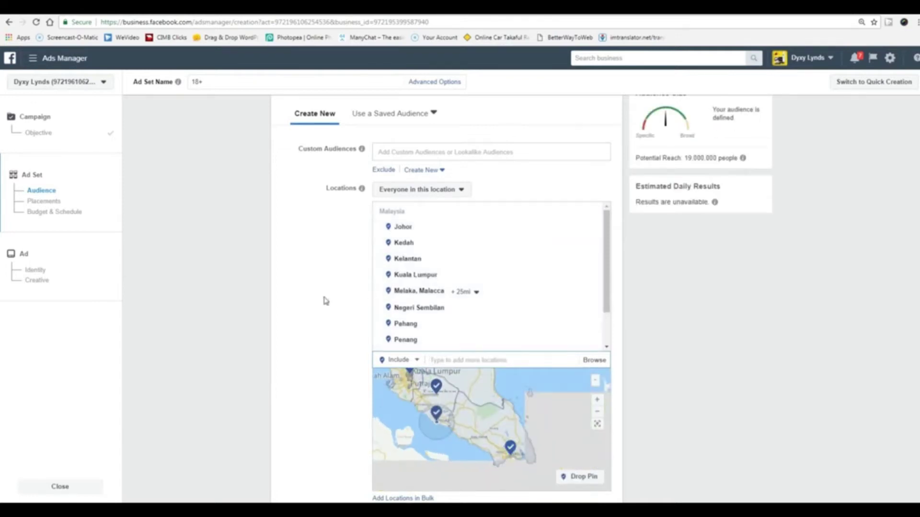
Step: Restrict the audience to women and set the maximum age to 40
scroll(320, 301, down, 6)
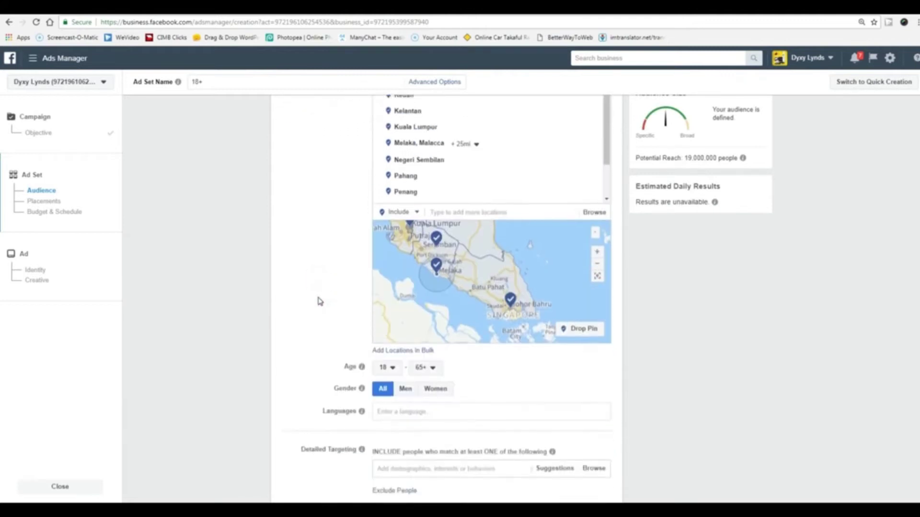
click(442, 250)
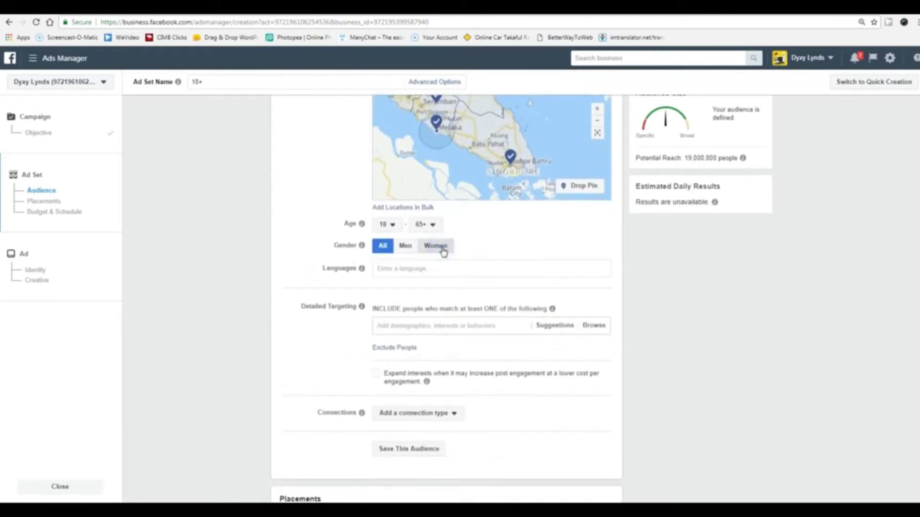
click(433, 225)
scroll(437, 287, up, 4)
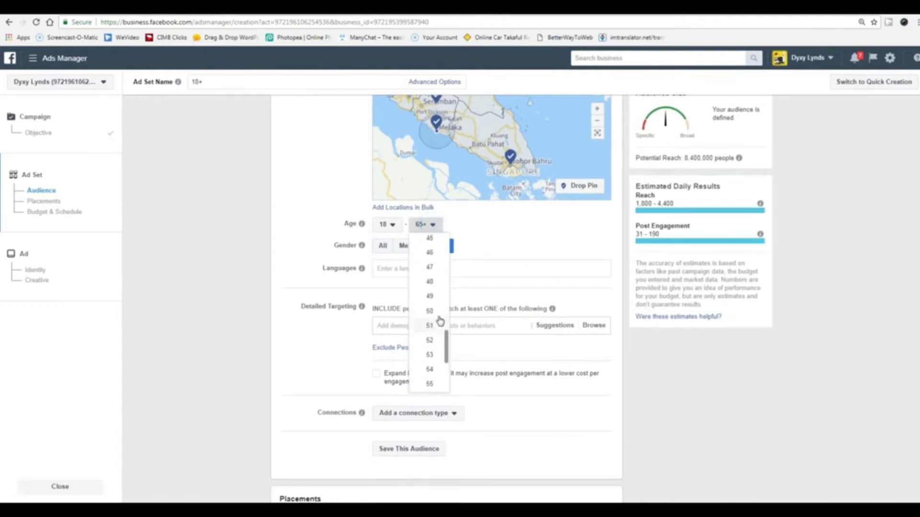
scroll(430, 287, up, 2)
click(431, 267)
Step: Add Malay and English (All) as the audience languages
click(432, 269)
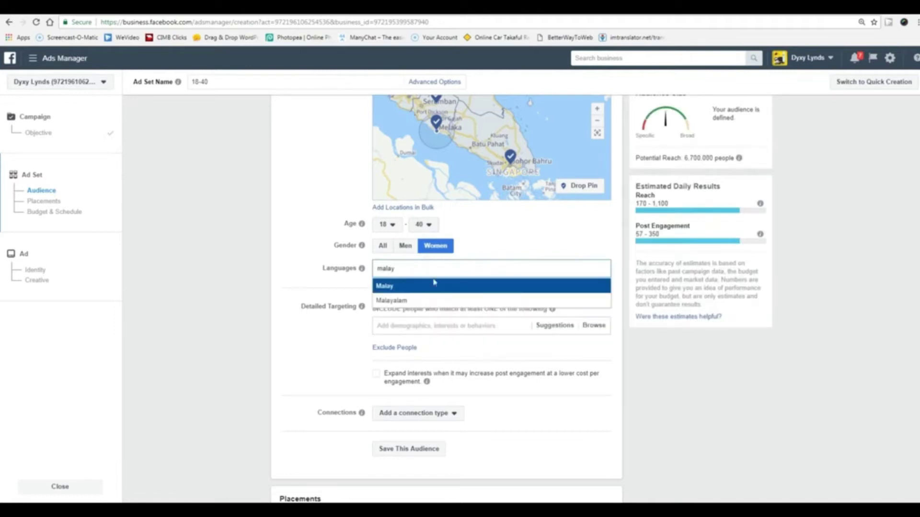
click(434, 283)
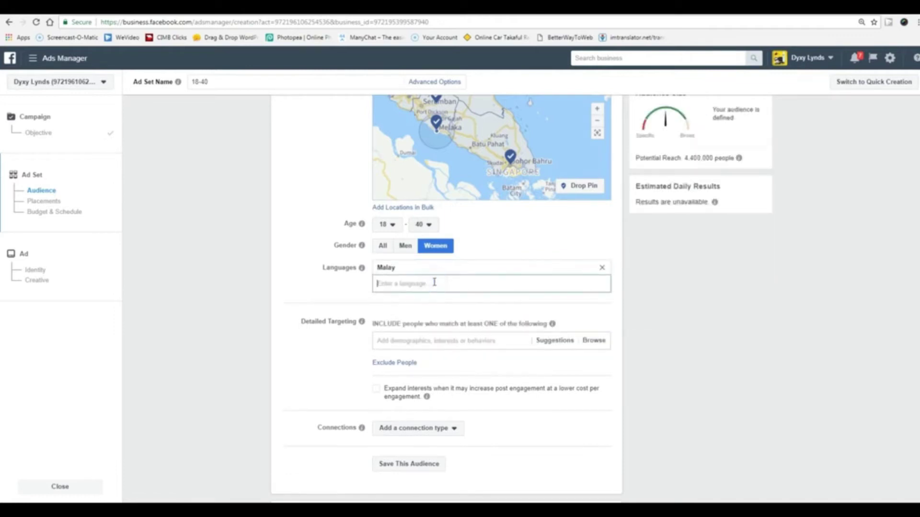
text(engl)
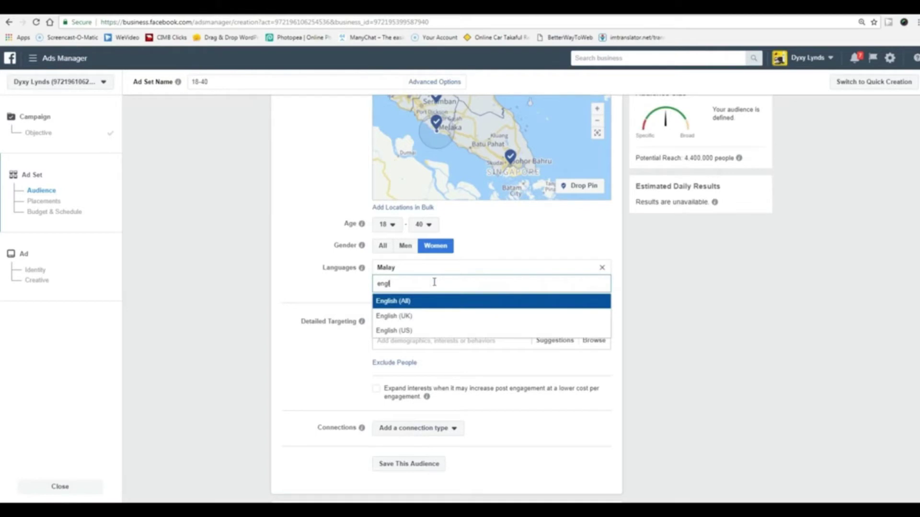
click(442, 300)
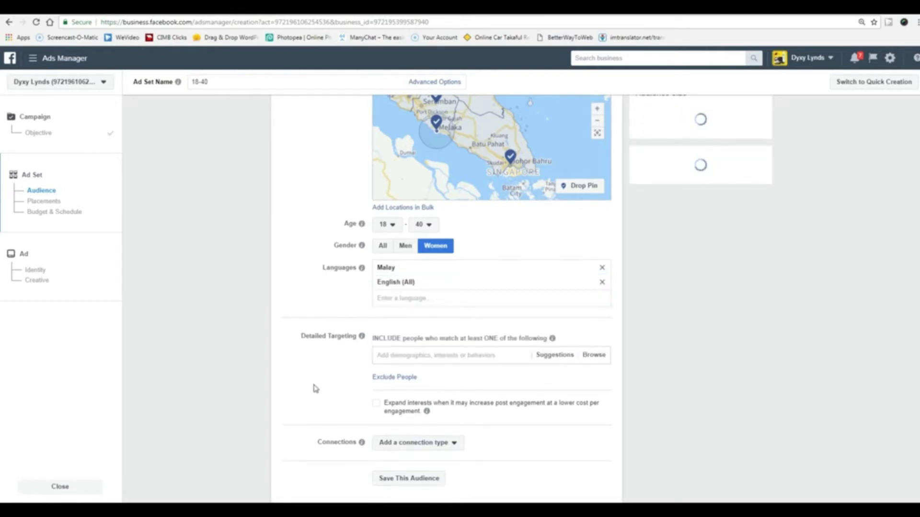
Step: Add the interests Cosmetics, Shopping, and Shopping and fashion to the detailed targeting
scroll(254, 355, down, 2)
scroll(255, 354, up, 1)
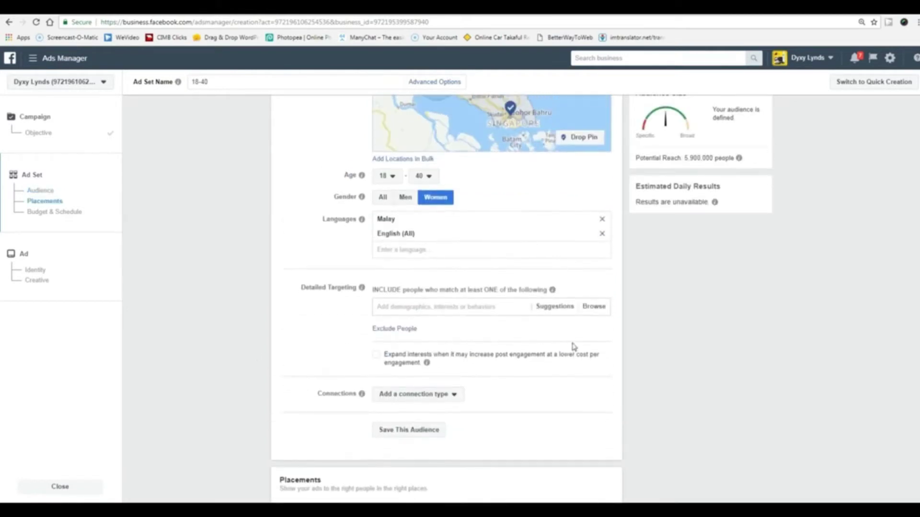
click(491, 308)
text(d)
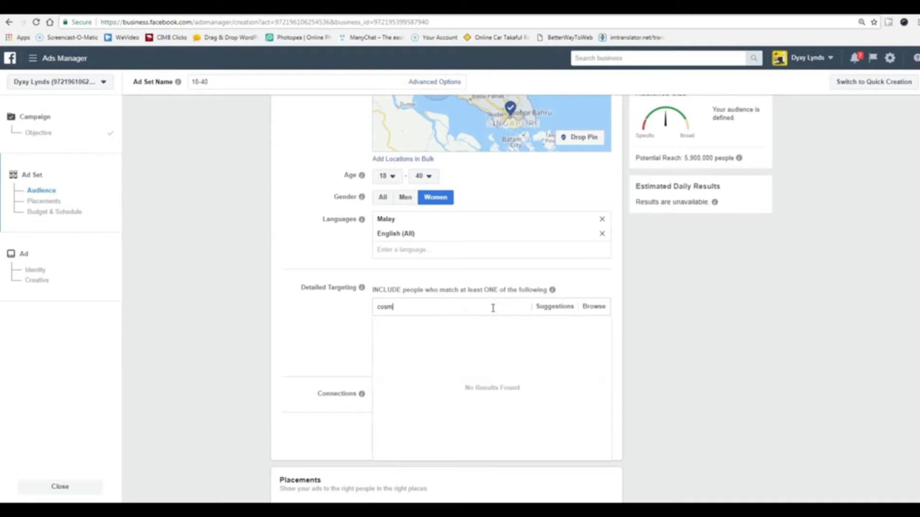
text(osmetics)
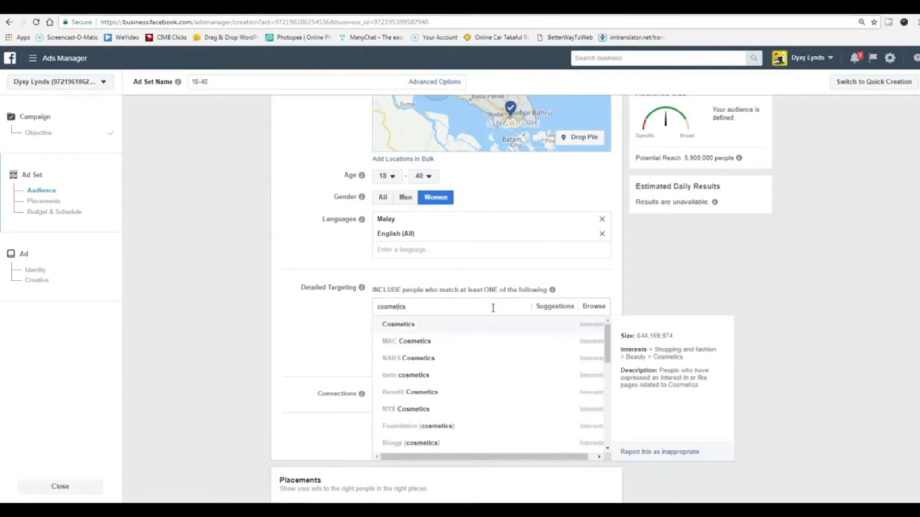
click(438, 325)
click(443, 345)
text(shopping)
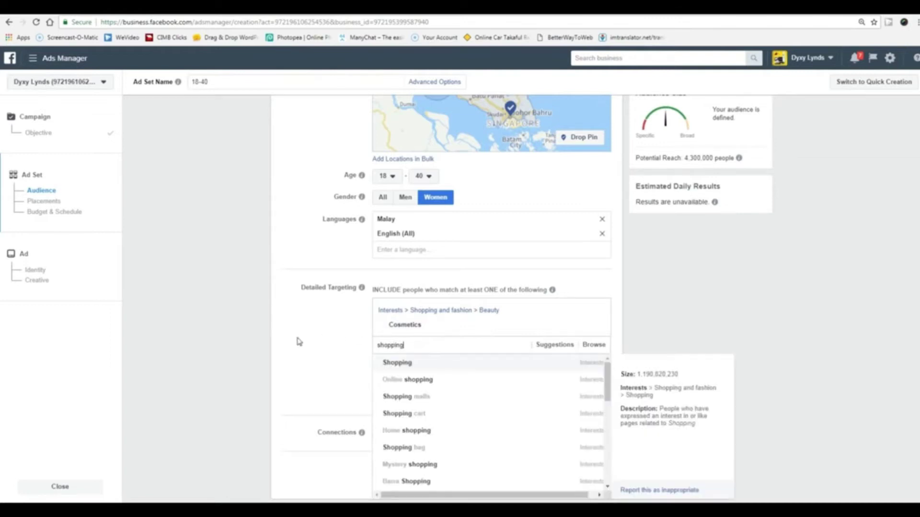
click(388, 365)
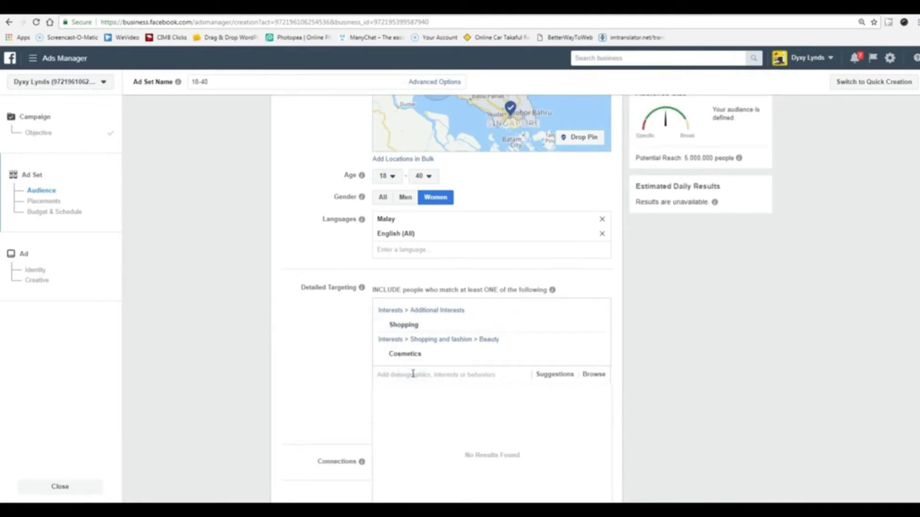
text(fashion)
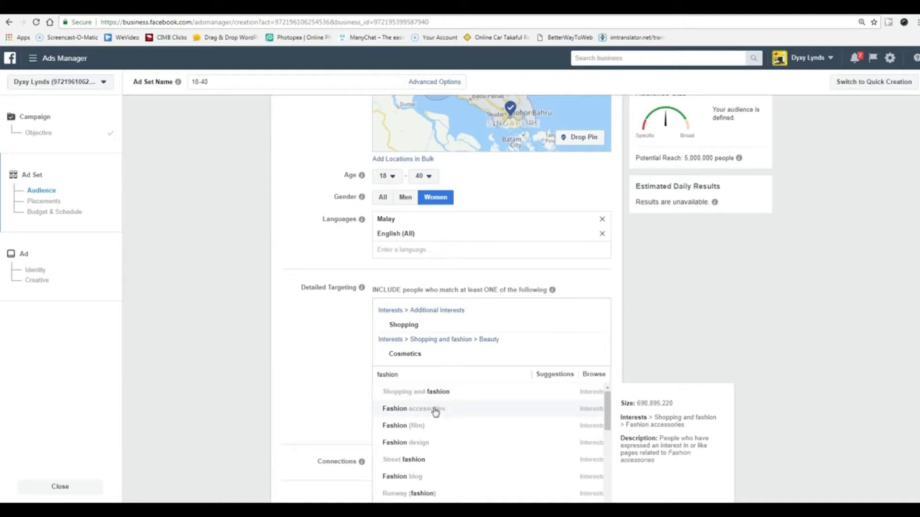
click(438, 392)
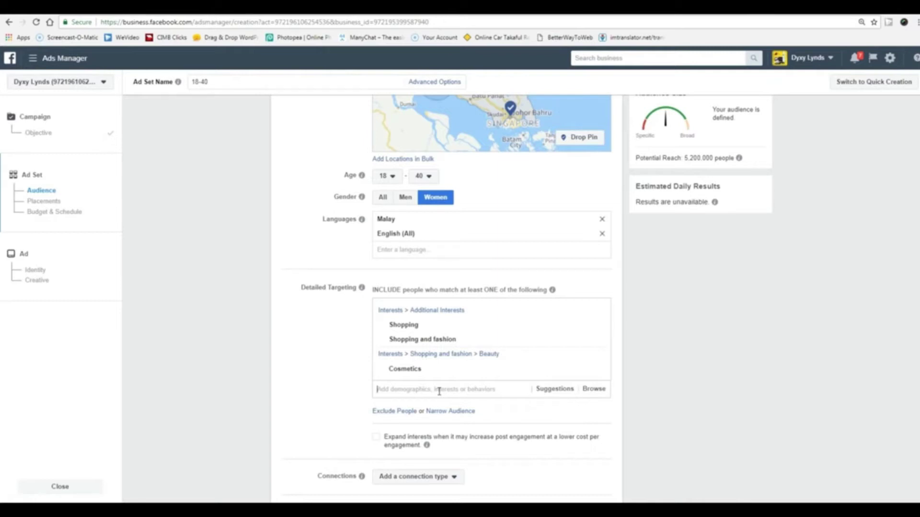
Step: Add the suggested interests Handbags, Fashion accessories, Beauty, Jewelry and Make-up artist to the detailed targeting
scroll(346, 397, down, 2)
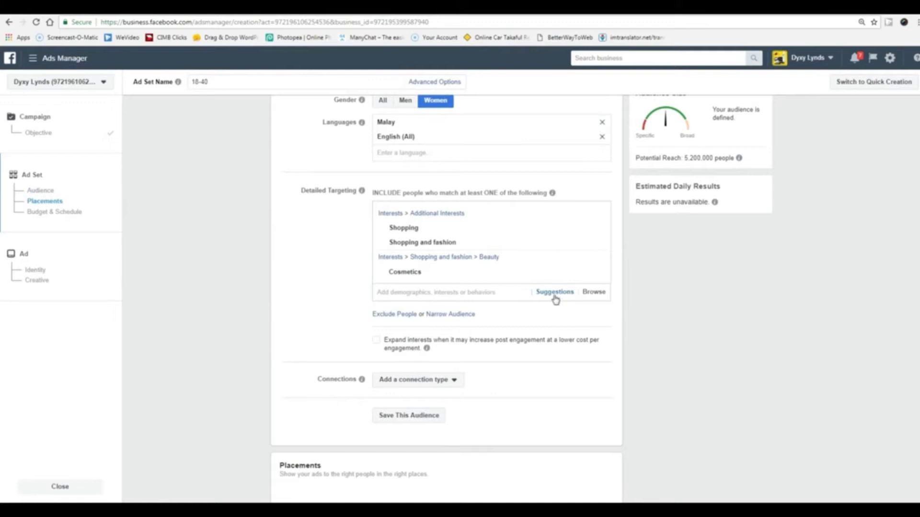
click(555, 293)
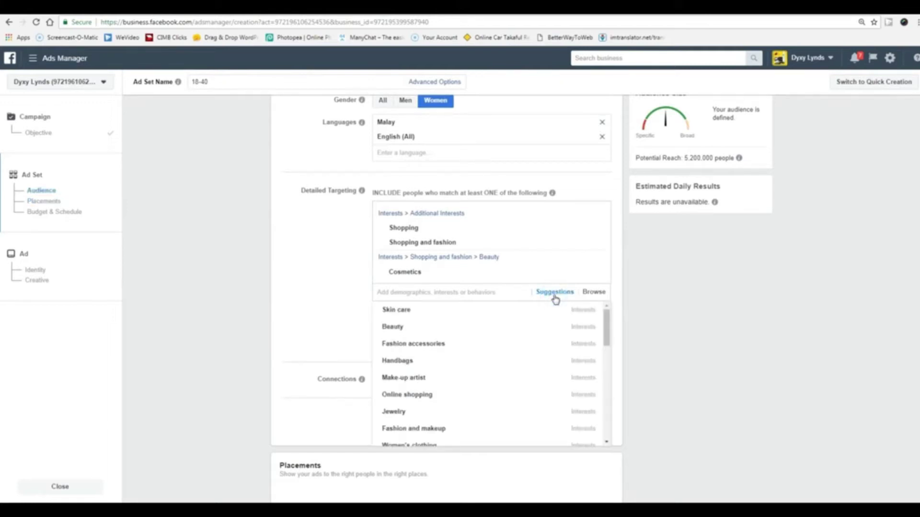
click(438, 362)
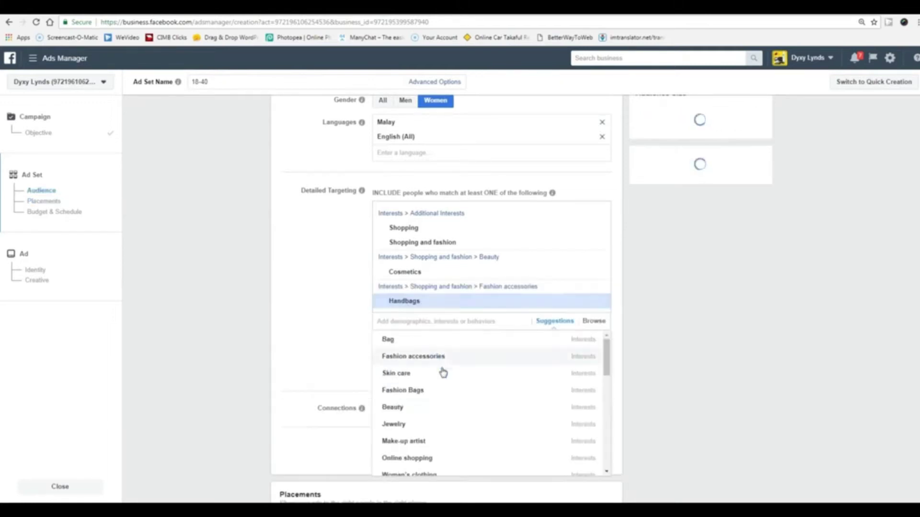
click(466, 360)
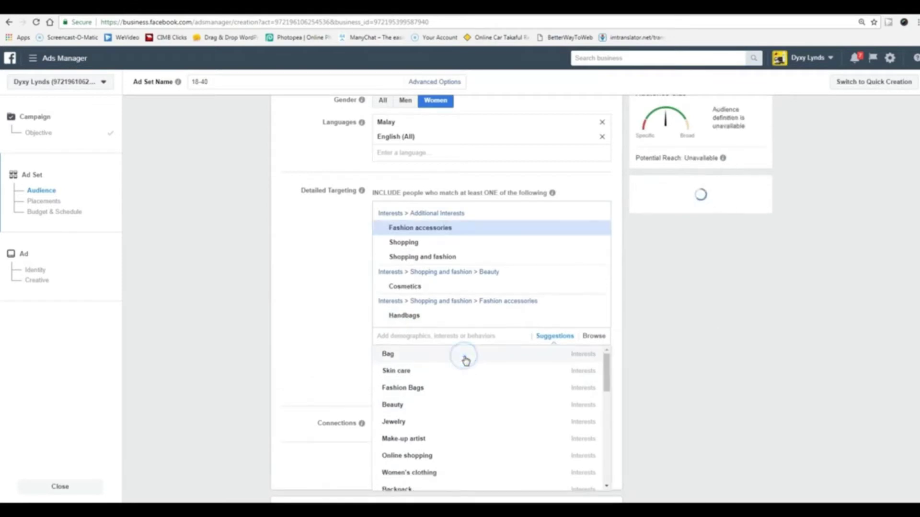
click(447, 409)
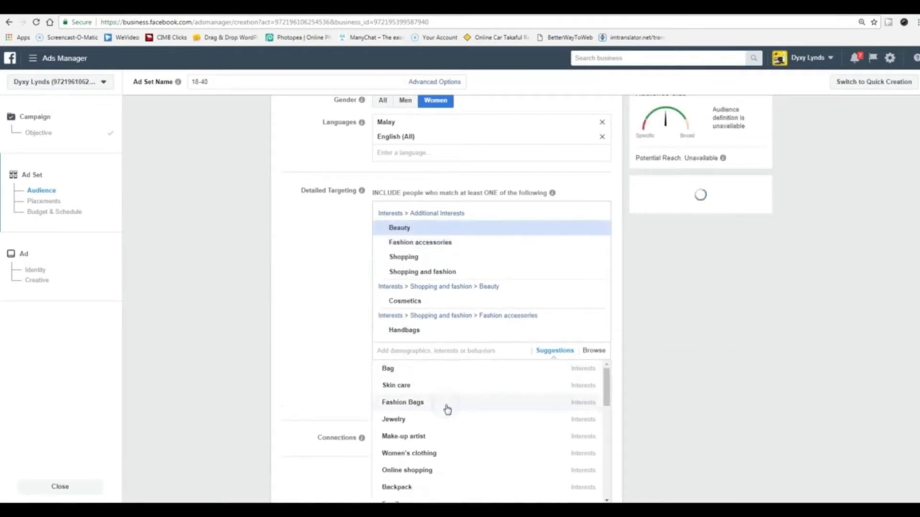
click(442, 421)
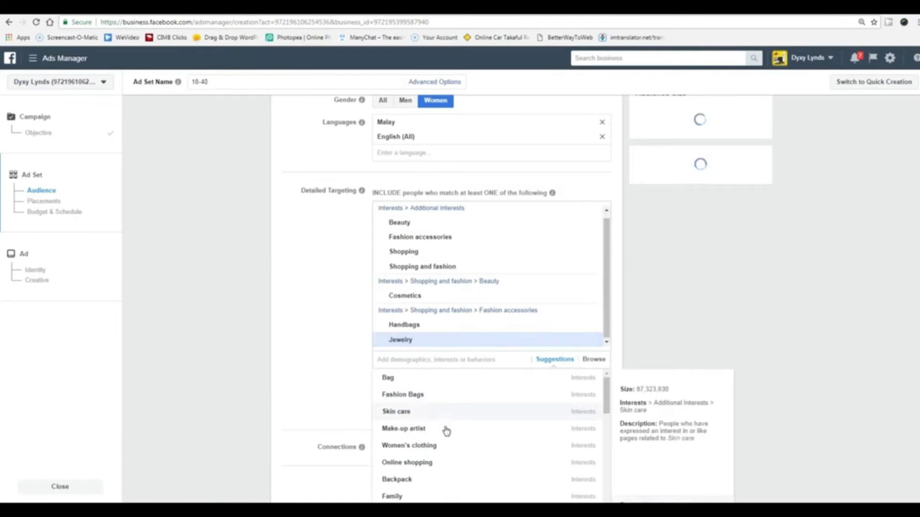
click(449, 428)
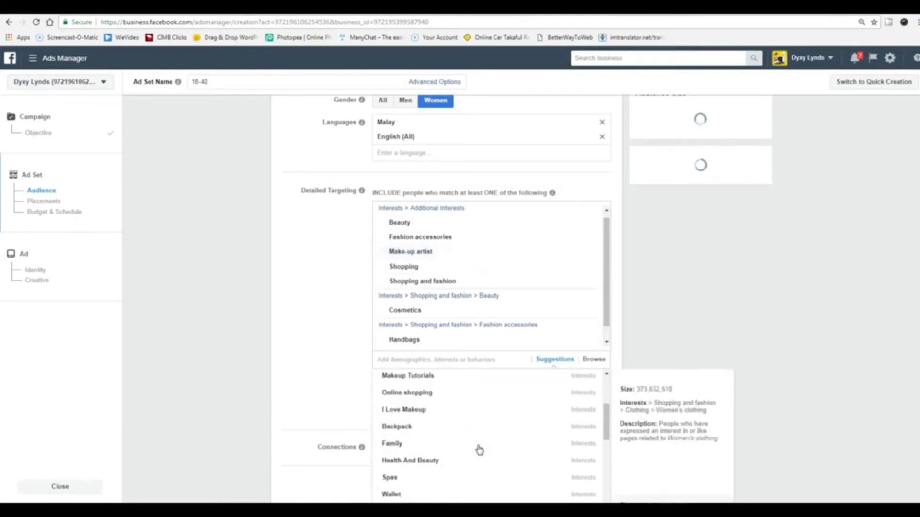
Step: Add the suggested interests Health And Beauty, Clothing, Beauty Tips, and Style & Fashion to the detailed targeting
scroll(478, 450, down, 1)
click(464, 425)
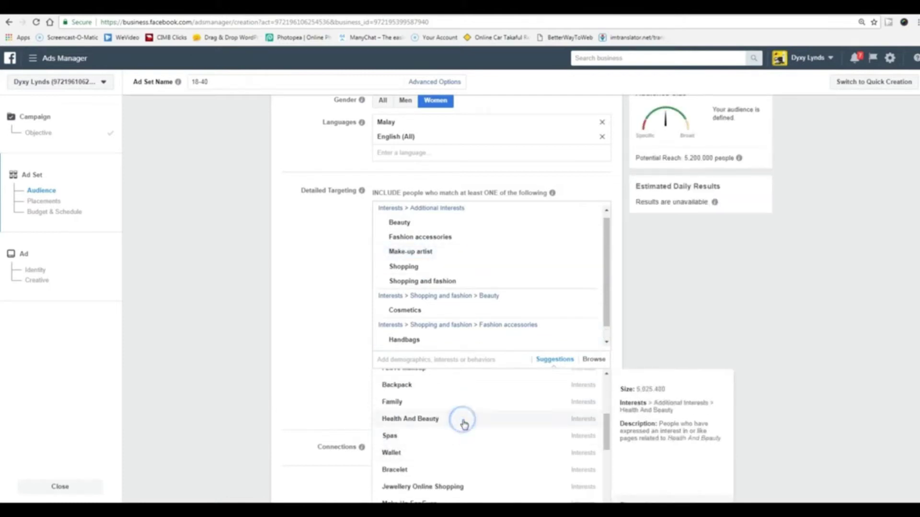
scroll(464, 424, down, 3)
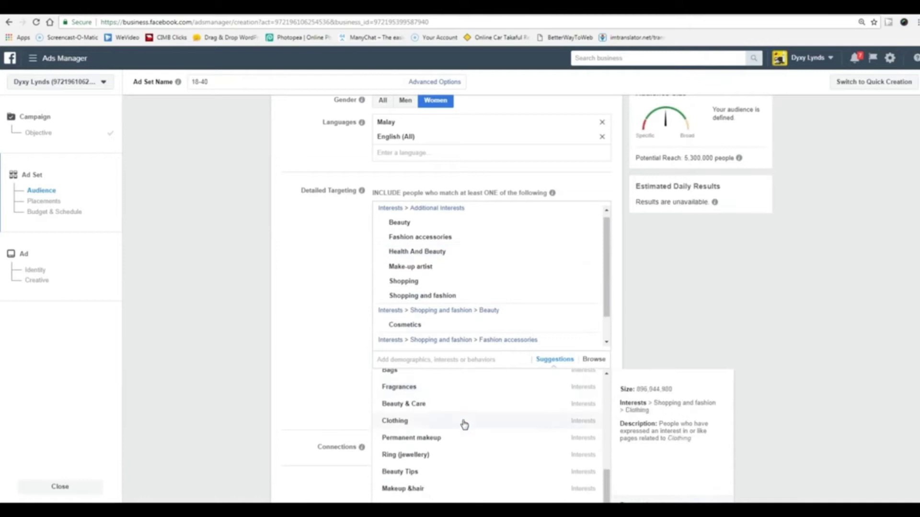
click(421, 427)
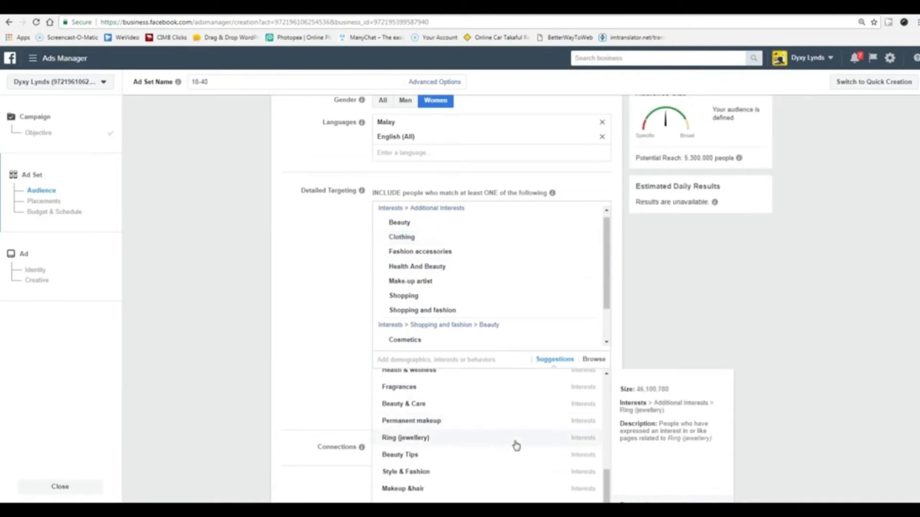
scroll(516, 445, down, 1)
click(451, 407)
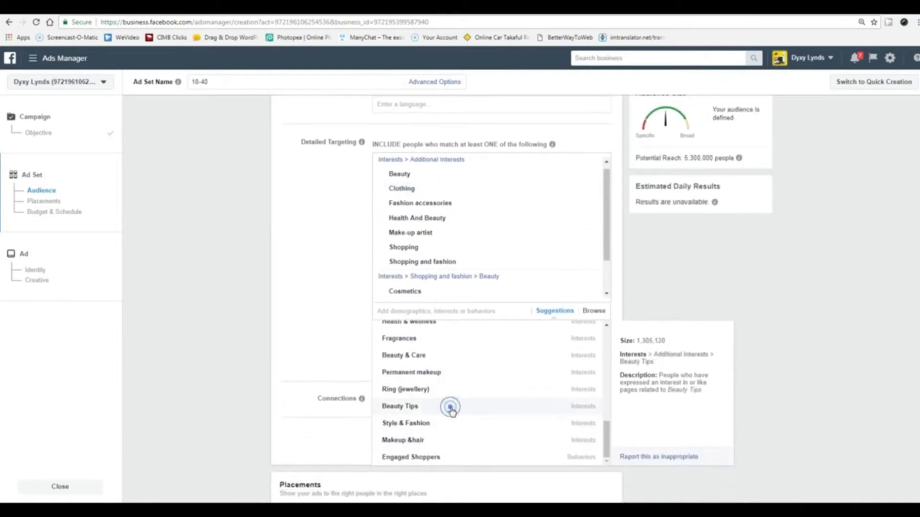
click(448, 424)
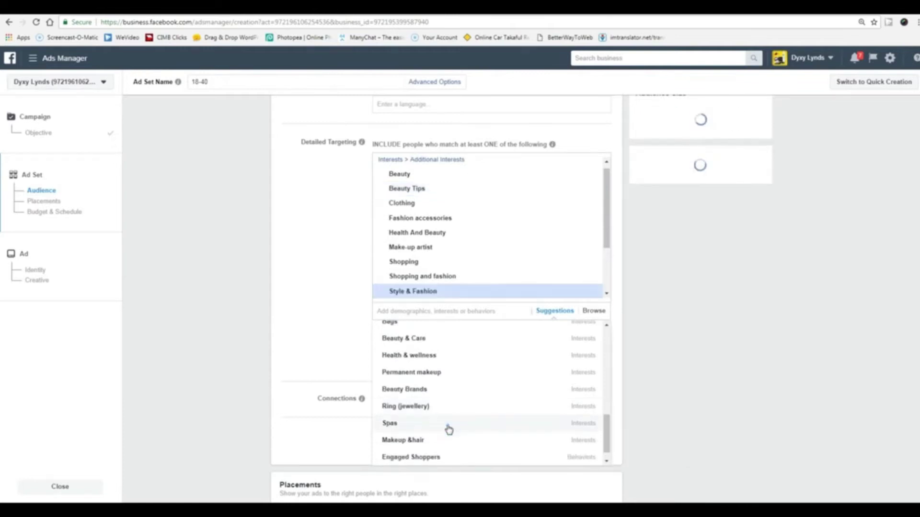
Step: Include the suggested interests Permanent makeup and Bag in the detailed targeting
scroll(449, 429, down, 2)
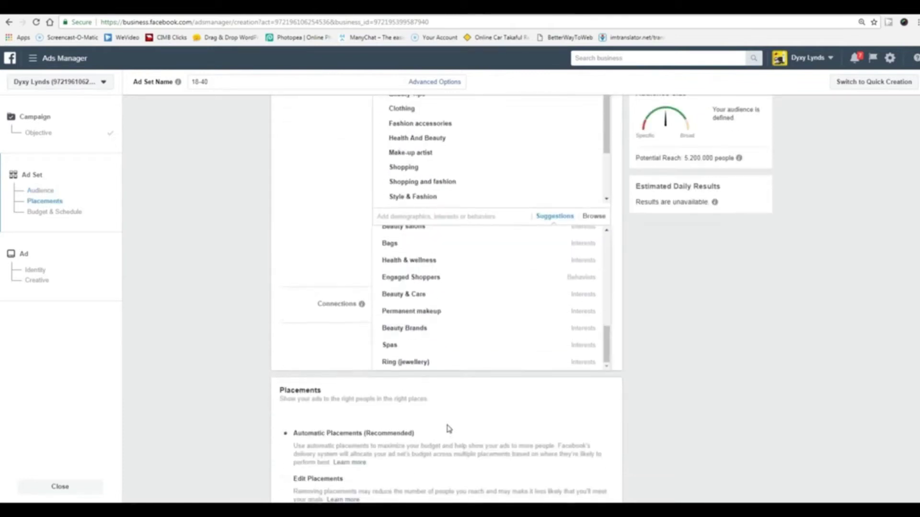
scroll(449, 429, up, 1)
mouse_move(438, 378)
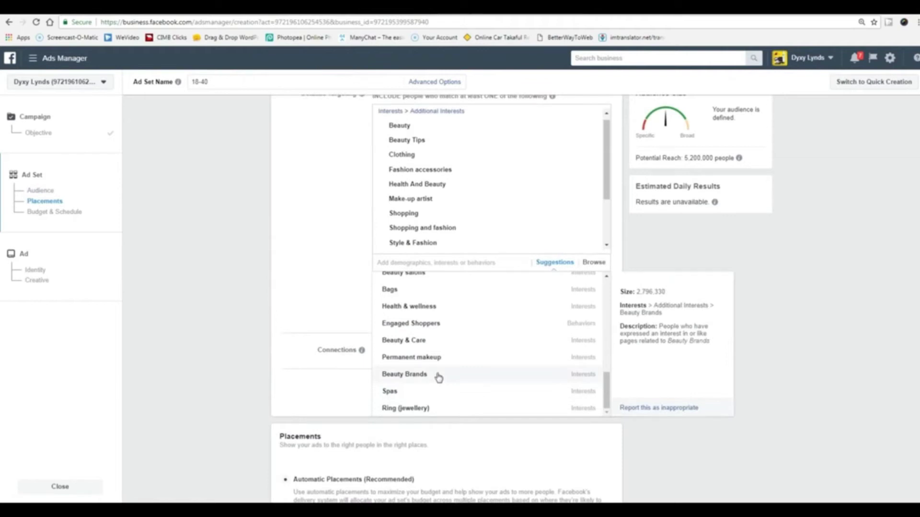
click(447, 359)
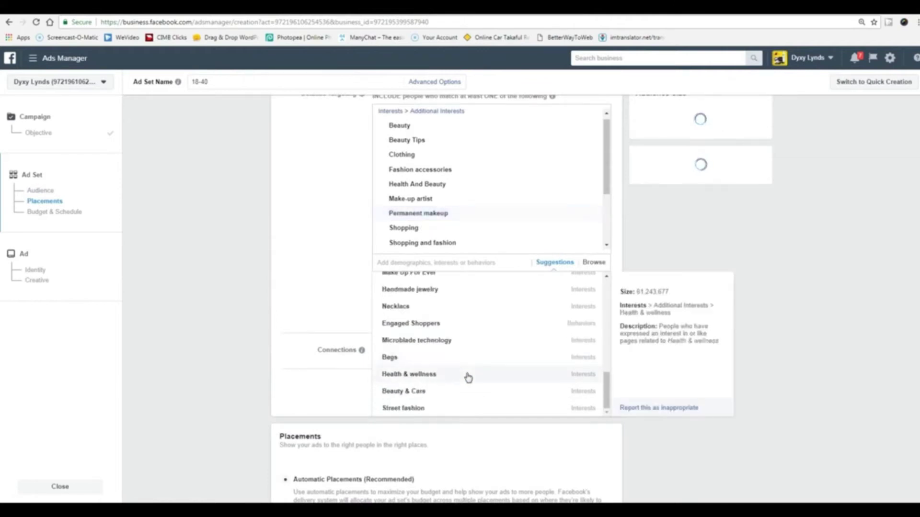
scroll(468, 378, up, 2)
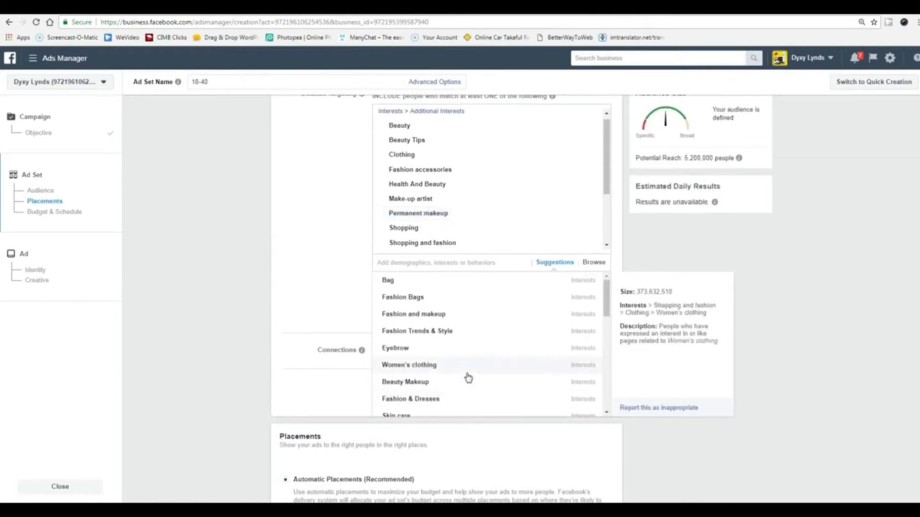
click(426, 282)
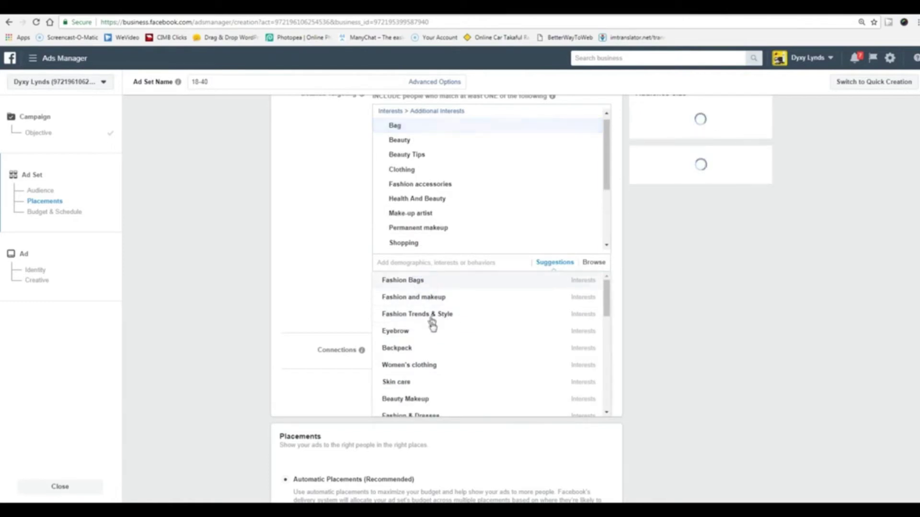
Step: Add the interest Business and the suggested job title Business Owner to the detailed targeting
click(472, 262)
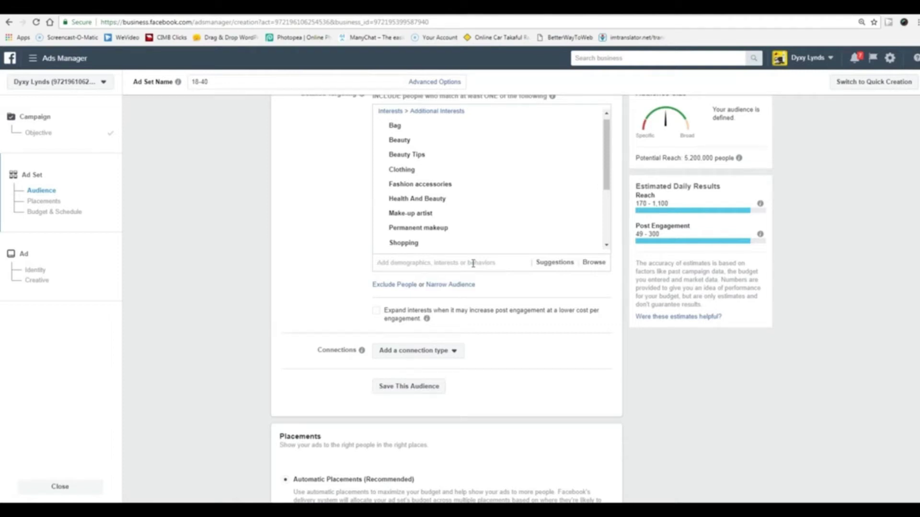
click(473, 263)
text(business)
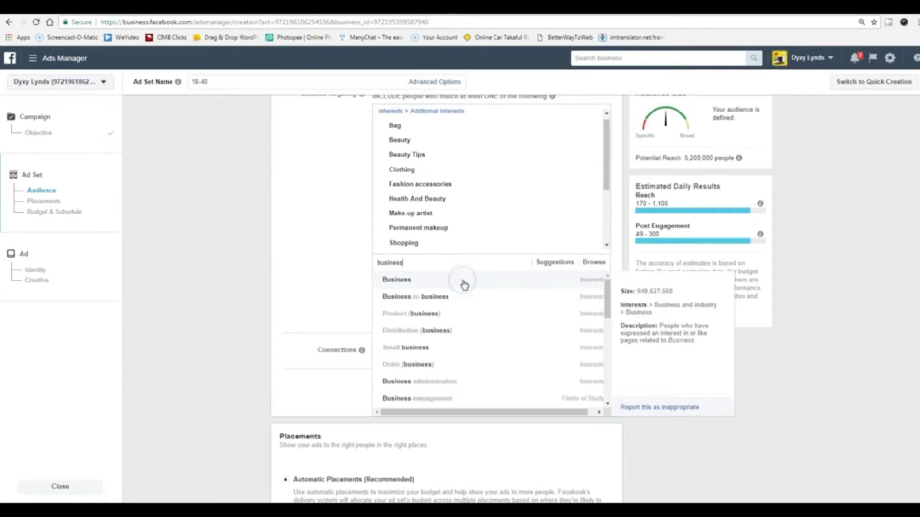
click(465, 284)
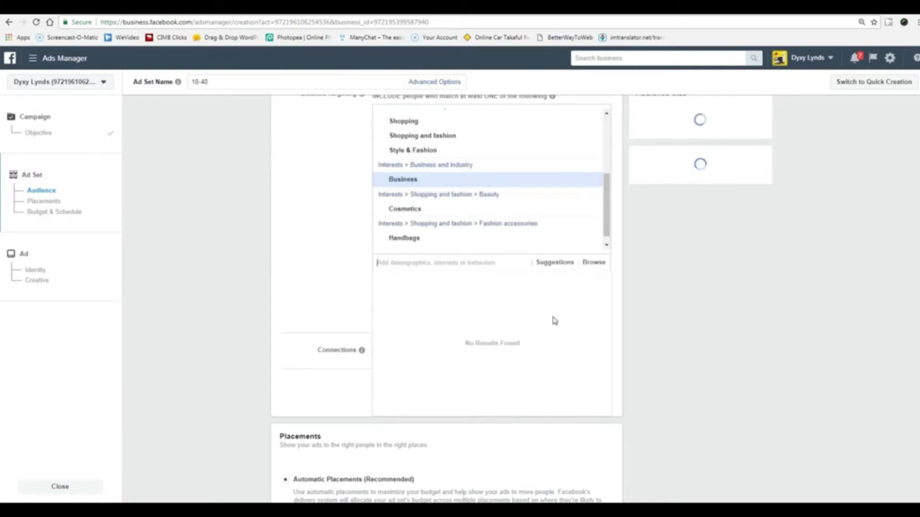
click(555, 265)
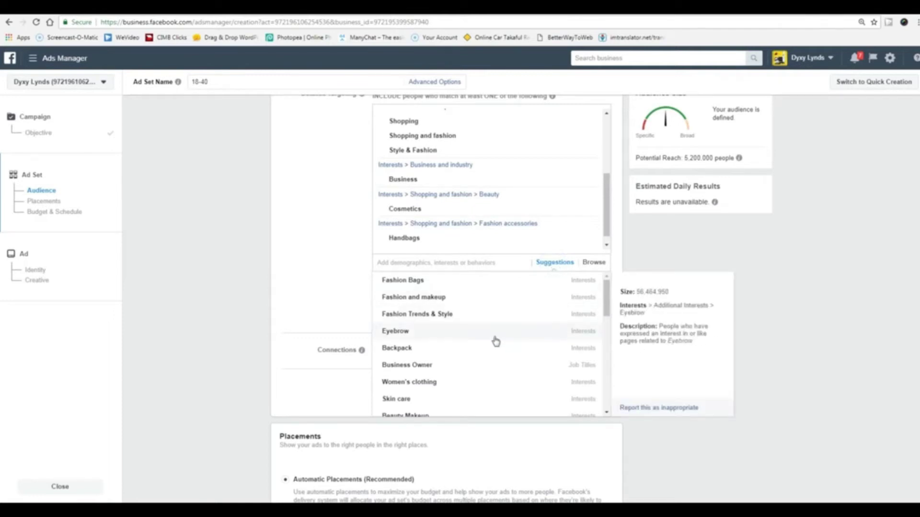
scroll(496, 341, down, 1)
click(475, 316)
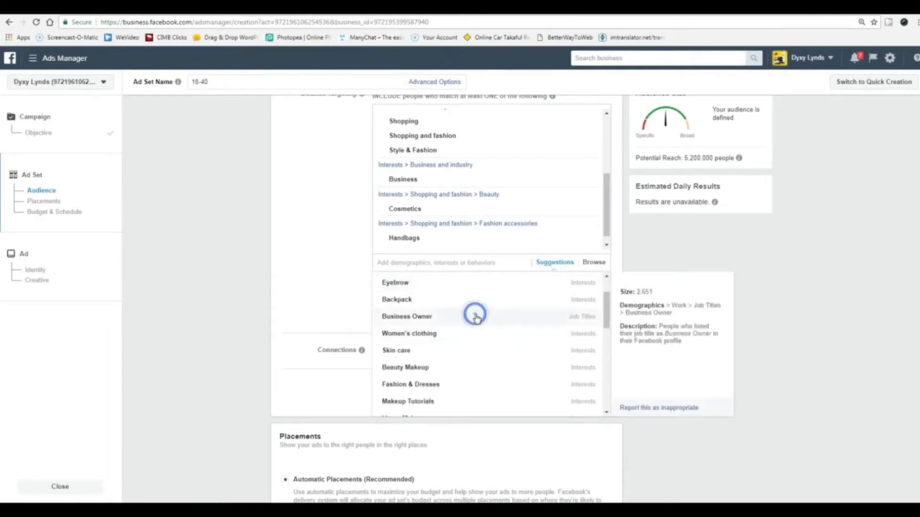
scroll(475, 365, down, 2)
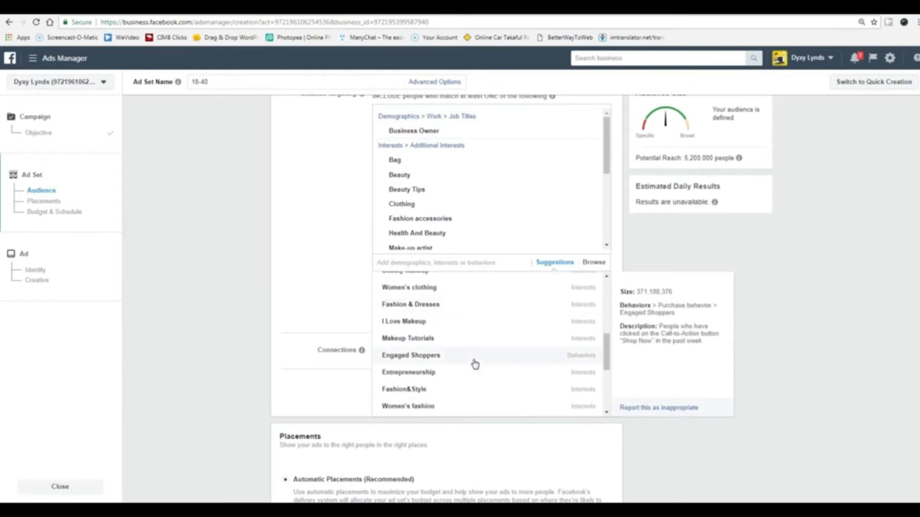
scroll(474, 365, up, 1)
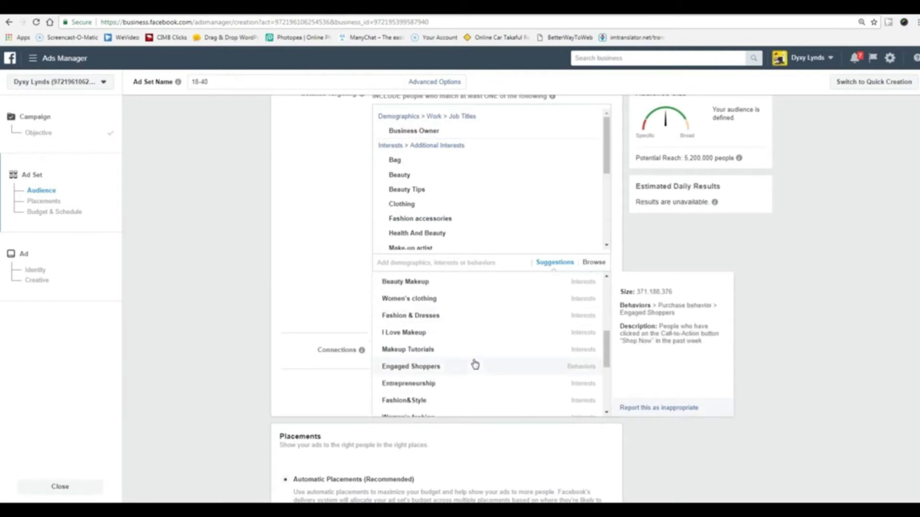
Step: Search for "siti nur" and "malaysia artis" and add the interests Siti Nurhaliza and Gosip Artis Malaysia
click(466, 263)
text(siti nur)
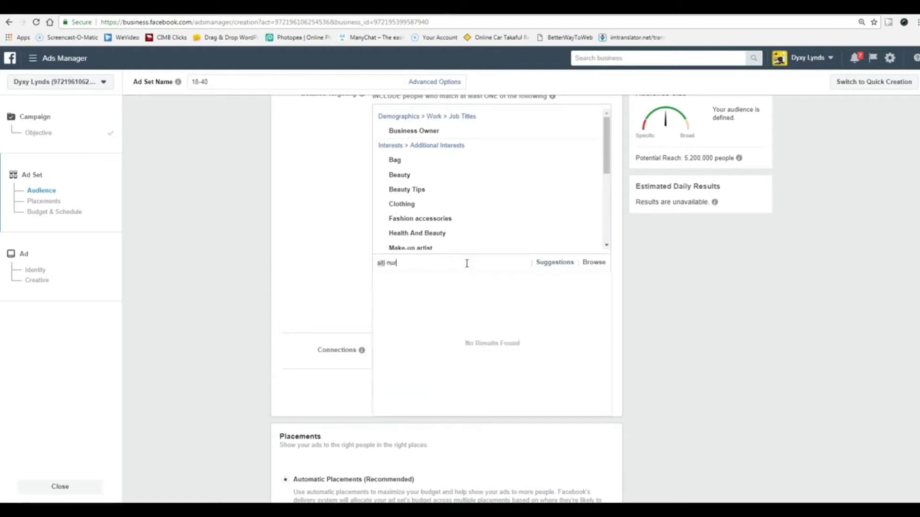
click(463, 279)
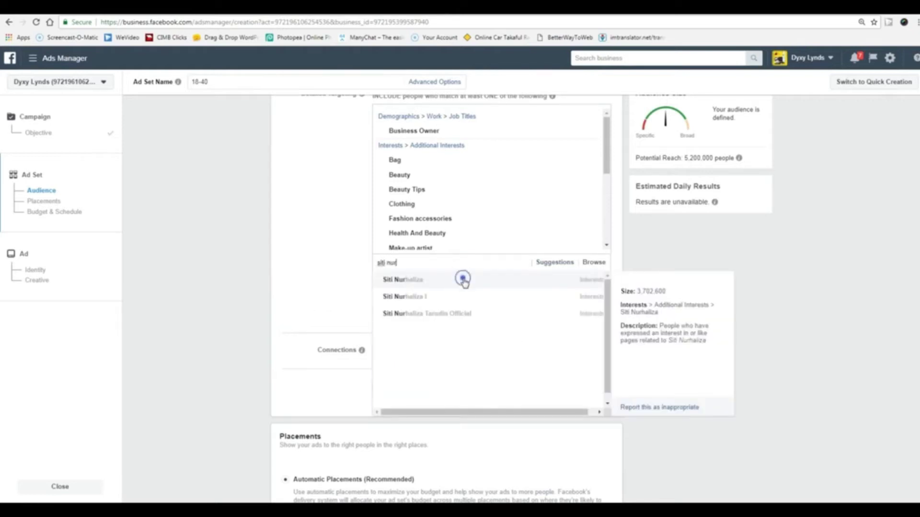
click(452, 264)
text(malaysia artis)
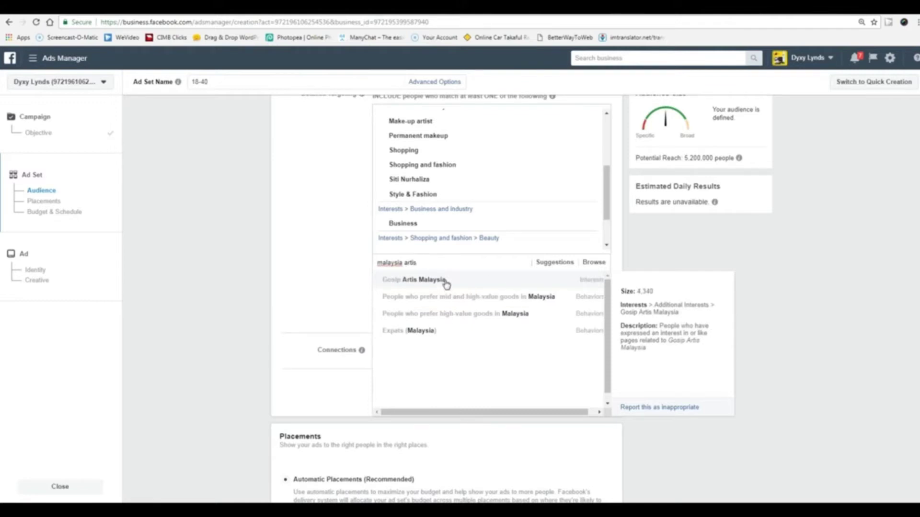
click(446, 285)
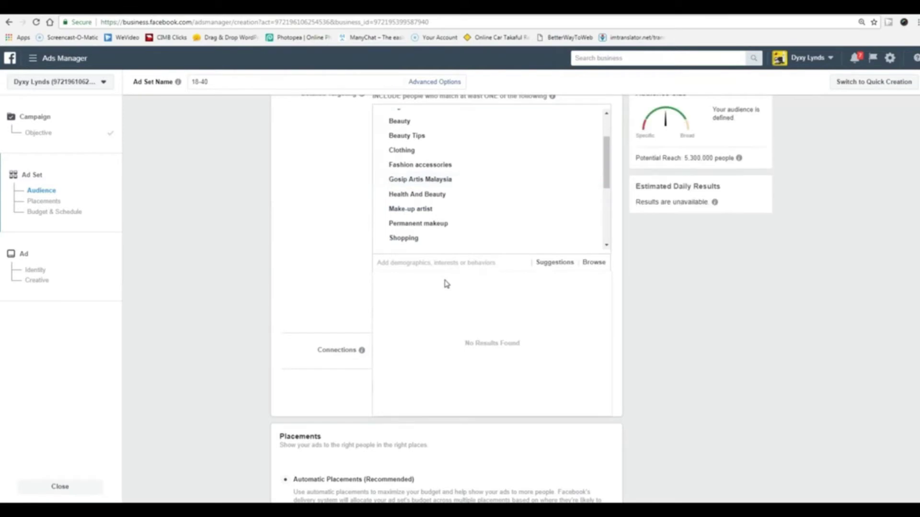
Step: Add the suggested interests Nora Danish and I Love Makeup to the detailed targeting
click(552, 265)
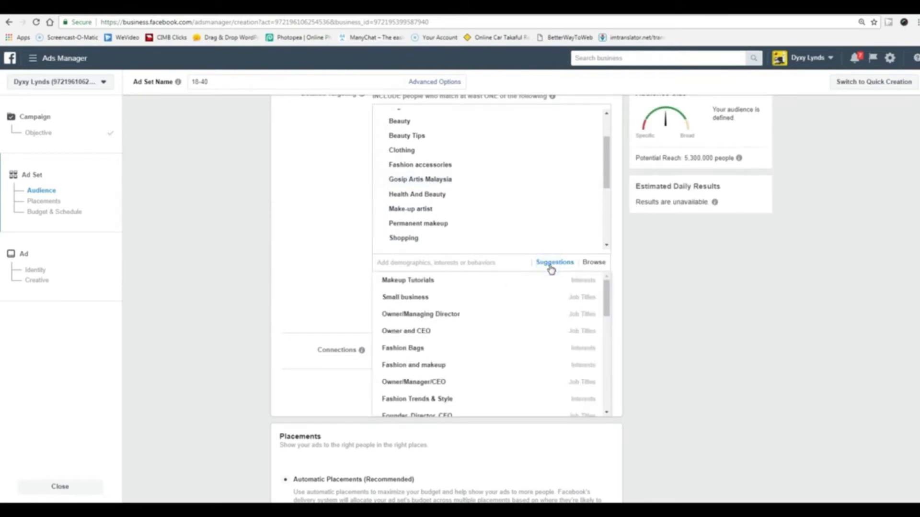
mouse_move(473, 338)
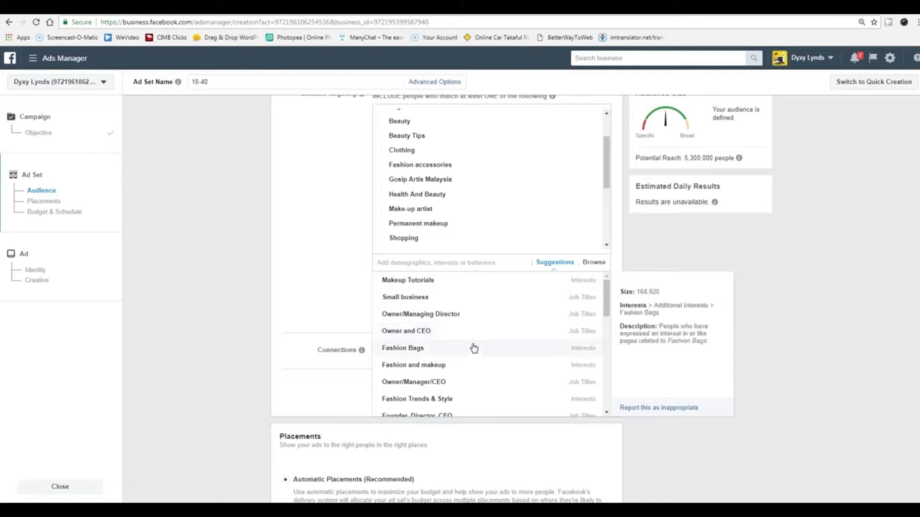
scroll(467, 384, down, 1)
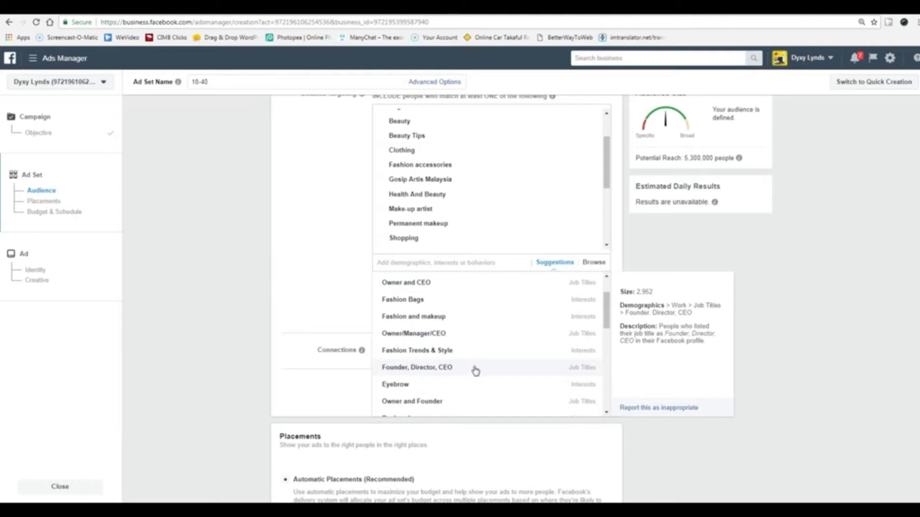
scroll(476, 370, down, 1)
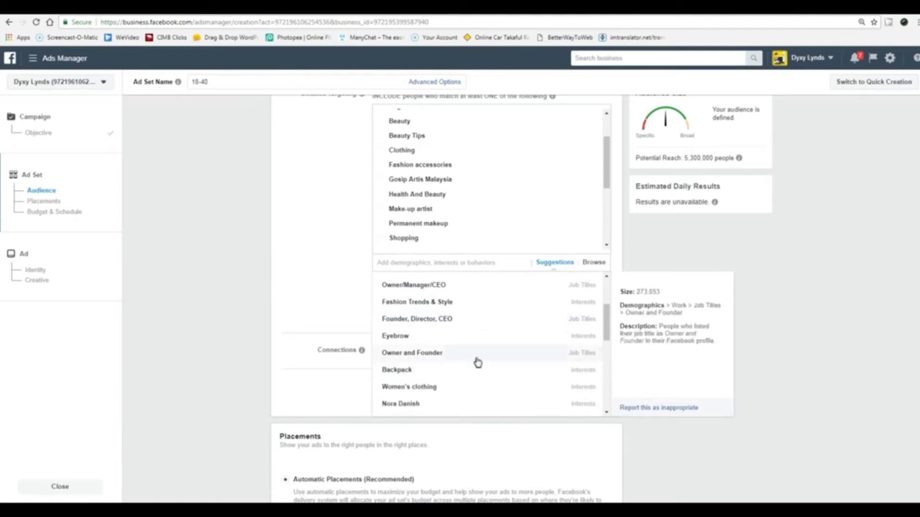
scroll(479, 361, down, 1)
scroll(478, 360, down, 1)
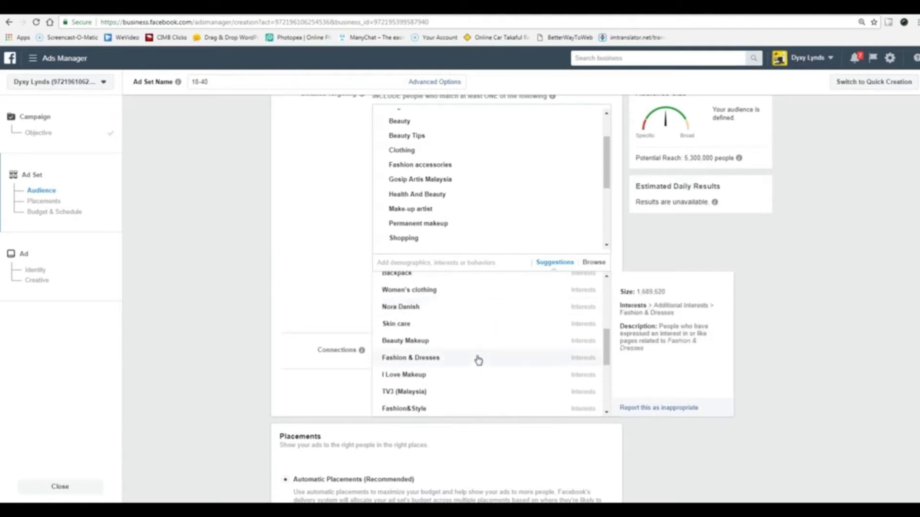
click(468, 306)
scroll(477, 345, down, 1)
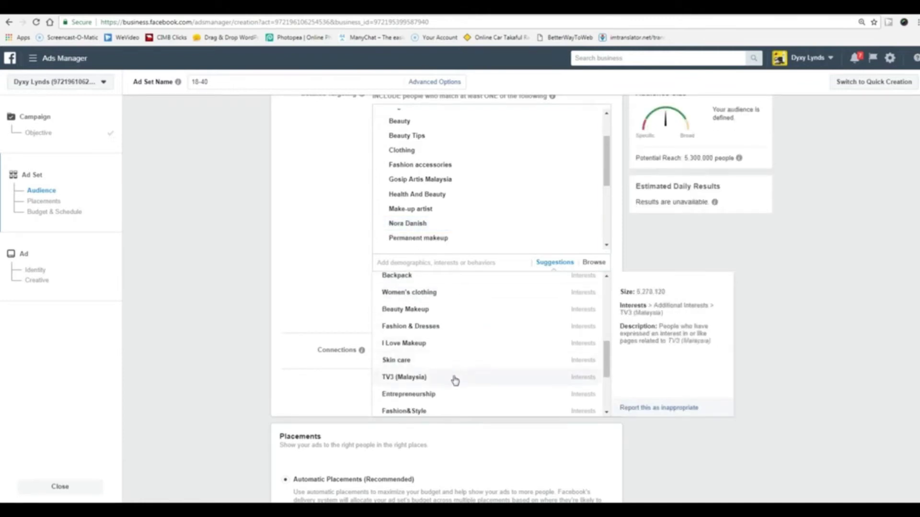
click(451, 343)
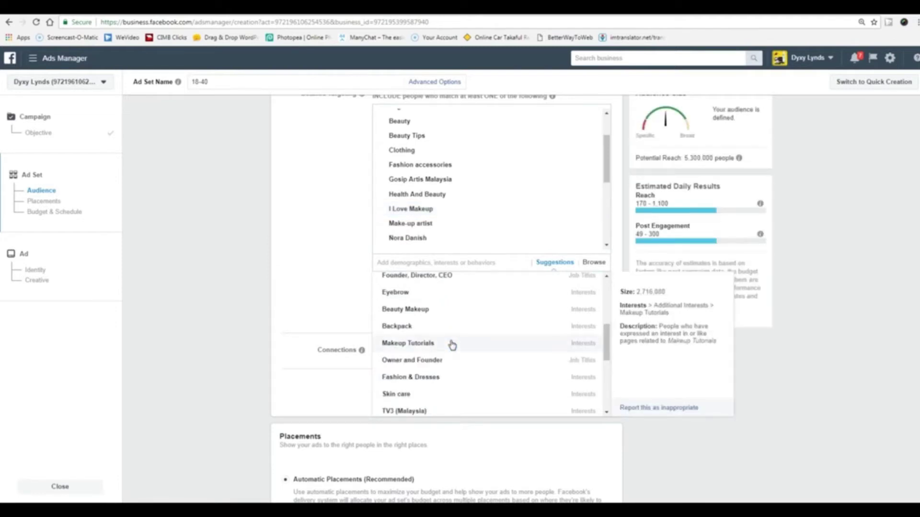
Step: Add the suggested interests TV3 (Malaysia) and Women's fashion to the detailed targeting
scroll(452, 344, down, 1)
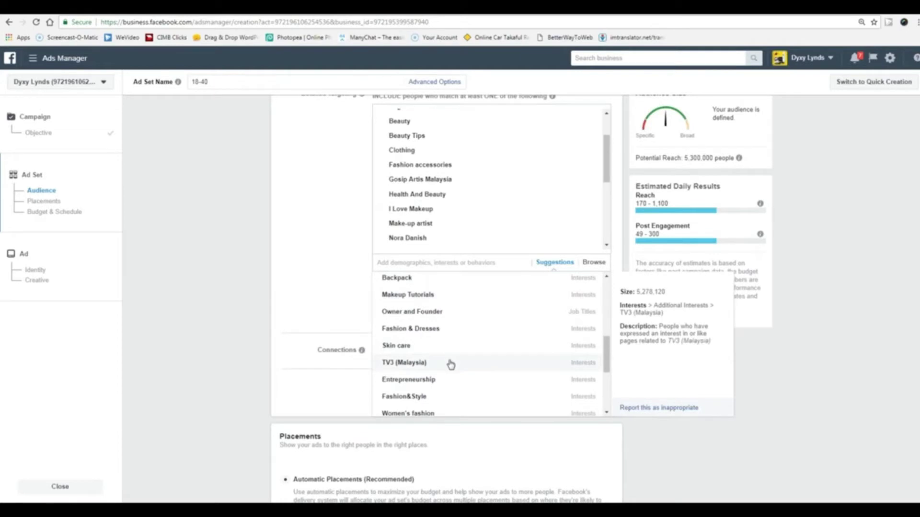
click(450, 364)
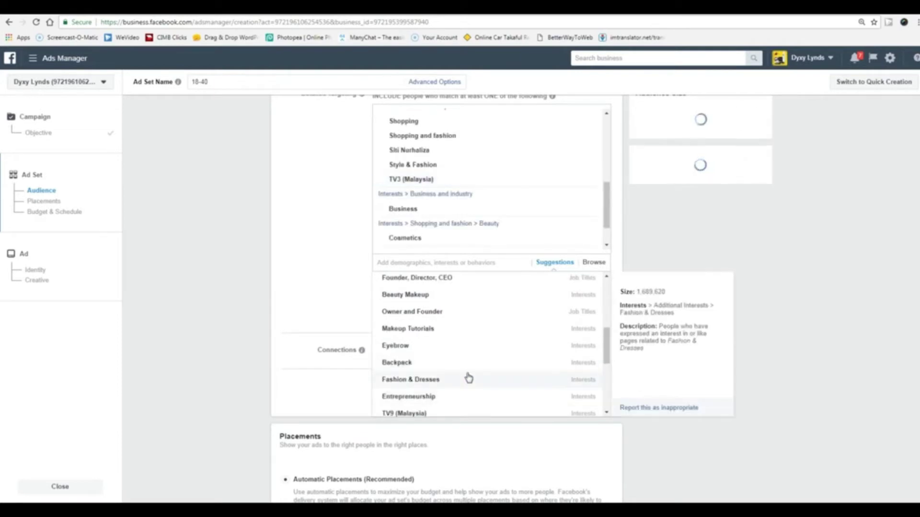
scroll(469, 378, down, 3)
scroll(468, 378, up, 1)
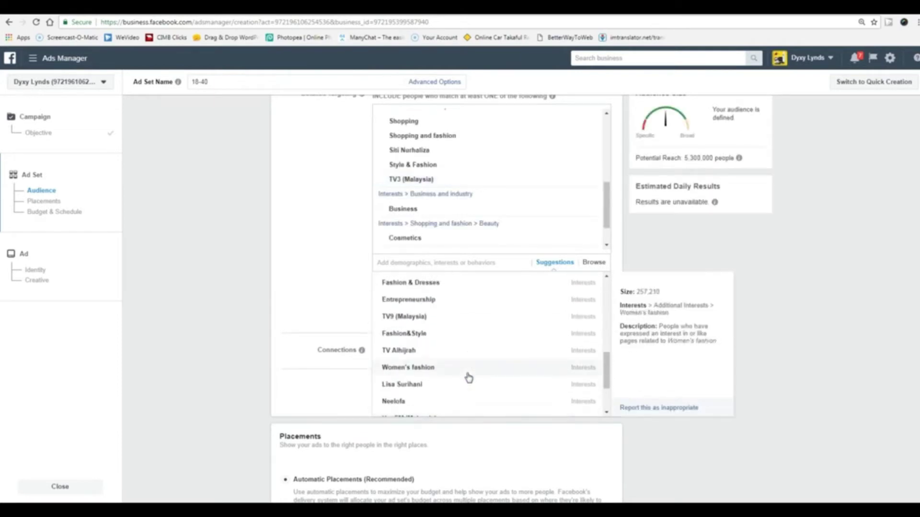
click(460, 366)
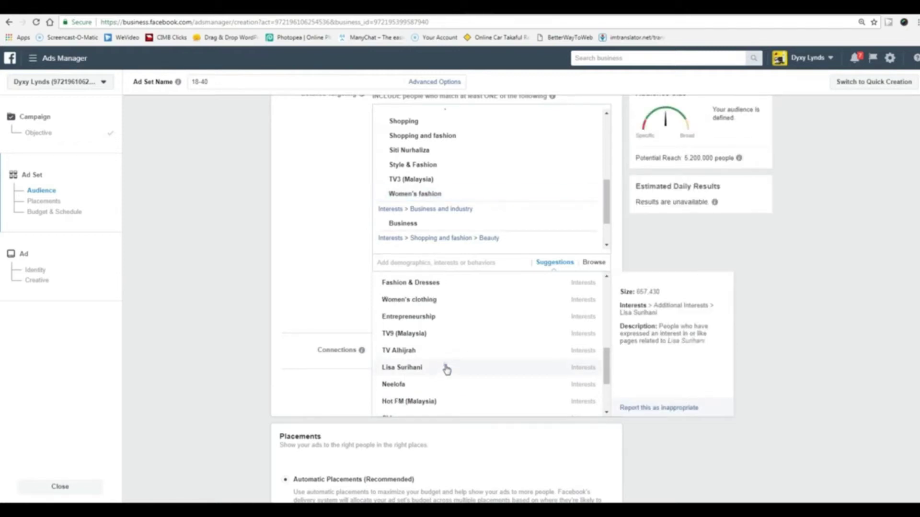
Step: Add the suggested interests Lisa Surihani, Neelofa and Hot FM (Malaysia) to the ad set's detailed targeting
click(446, 369)
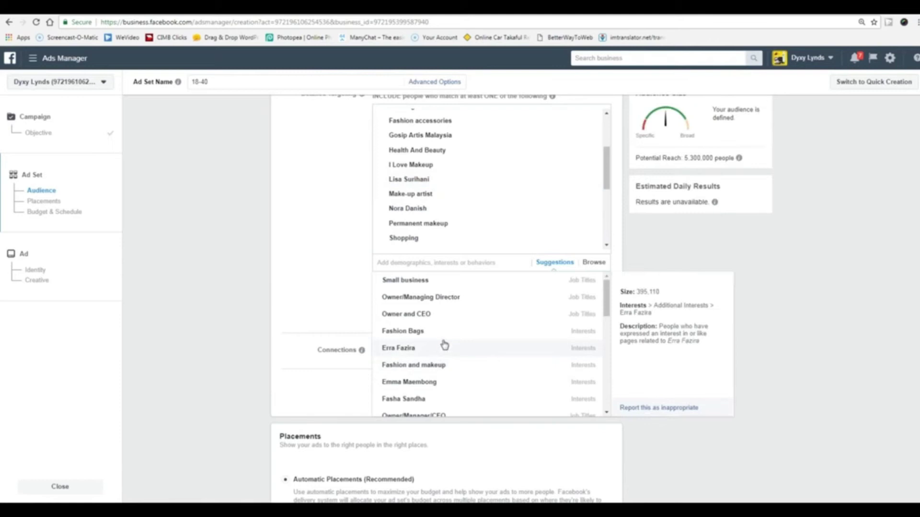
scroll(444, 345, down, 5)
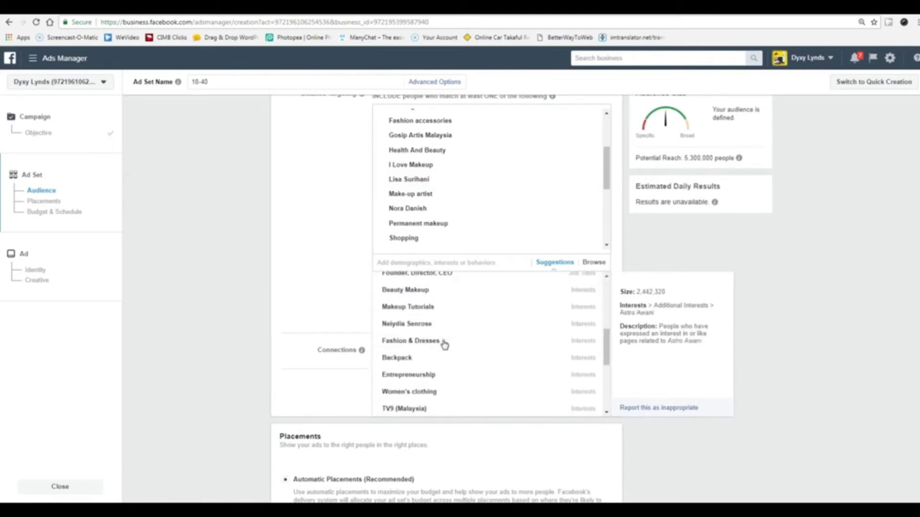
scroll(444, 345, down, 2)
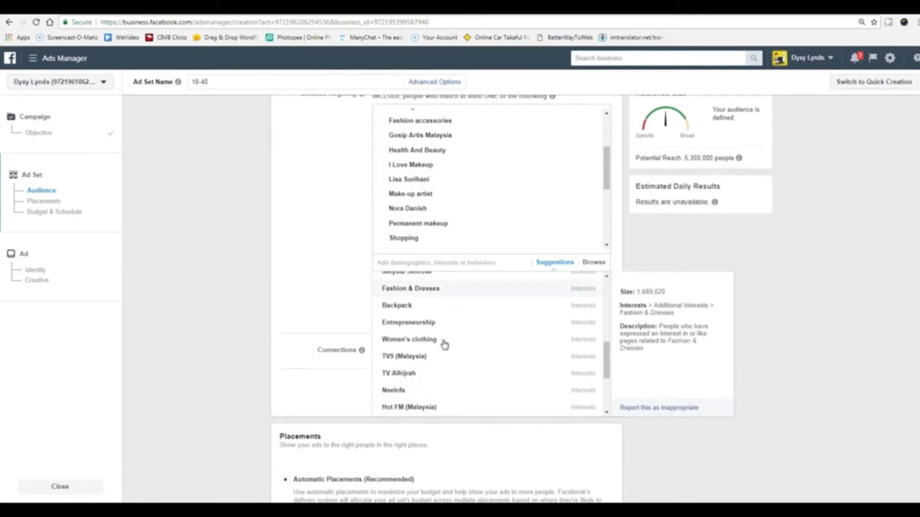
click(444, 345)
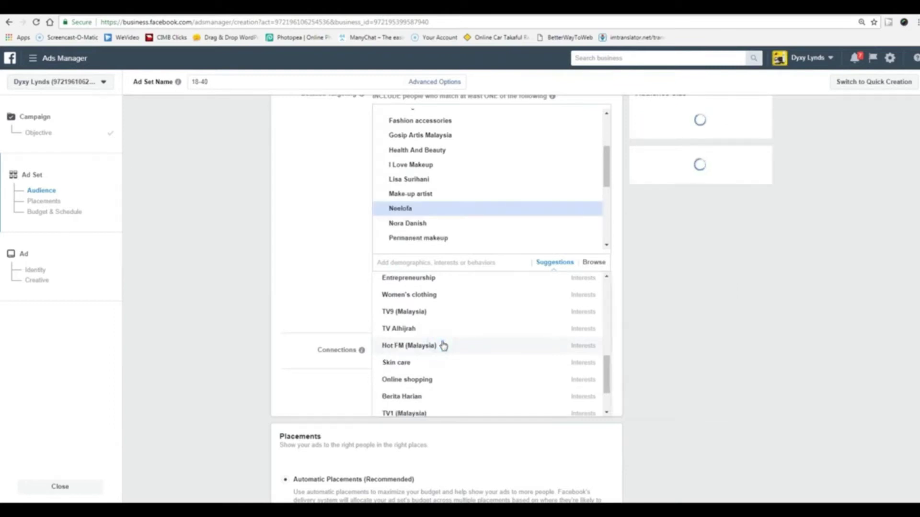
click(448, 345)
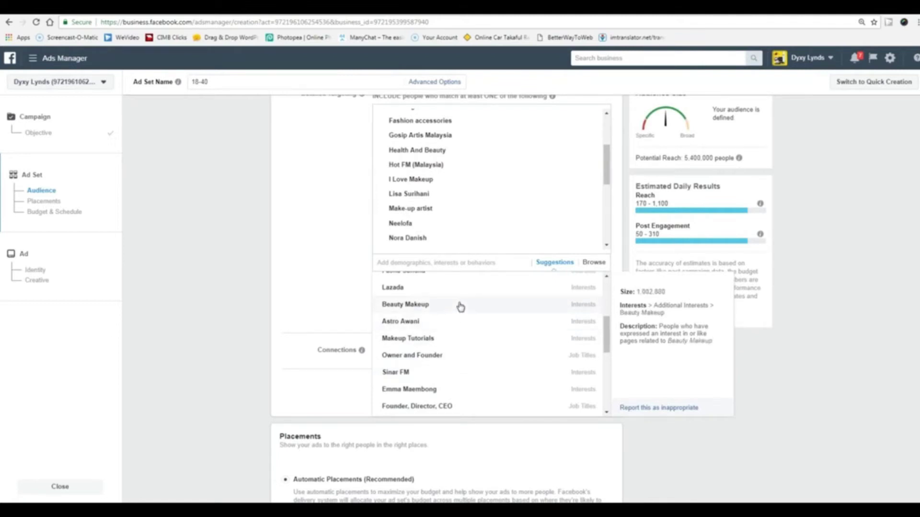
Step: Include the suggested interests Beauty Makeup and Mingguan Wanita in the detailed targeting
click(459, 305)
scroll(469, 359, down, 2)
scroll(469, 358, down, 1)
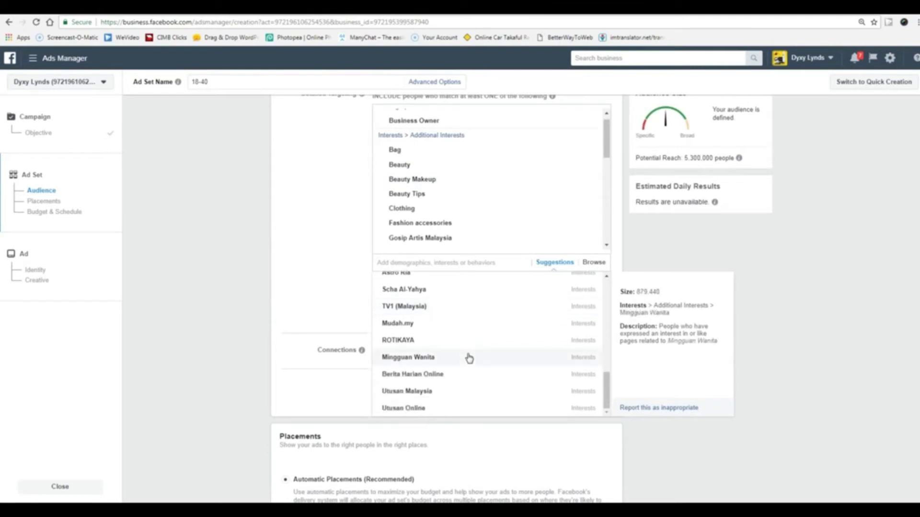
scroll(469, 359, down, 1)
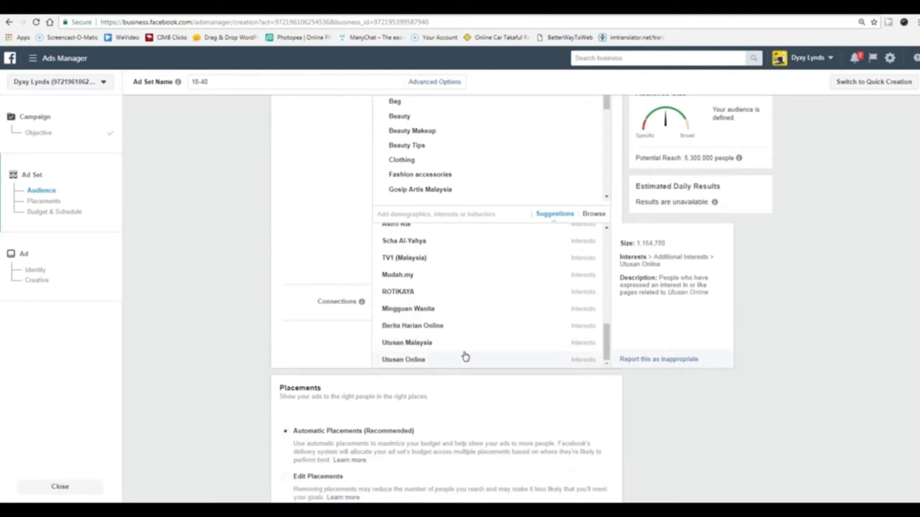
click(460, 311)
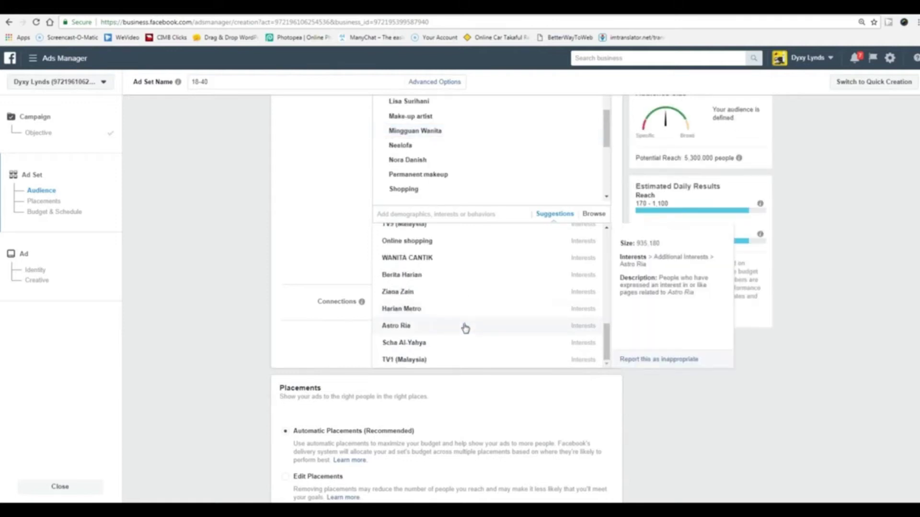
Step: Add WANITA CANTIK, HOT FM and CANTIK from the suggestions to the targeted interests
scroll(465, 329, up, 1)
click(466, 305)
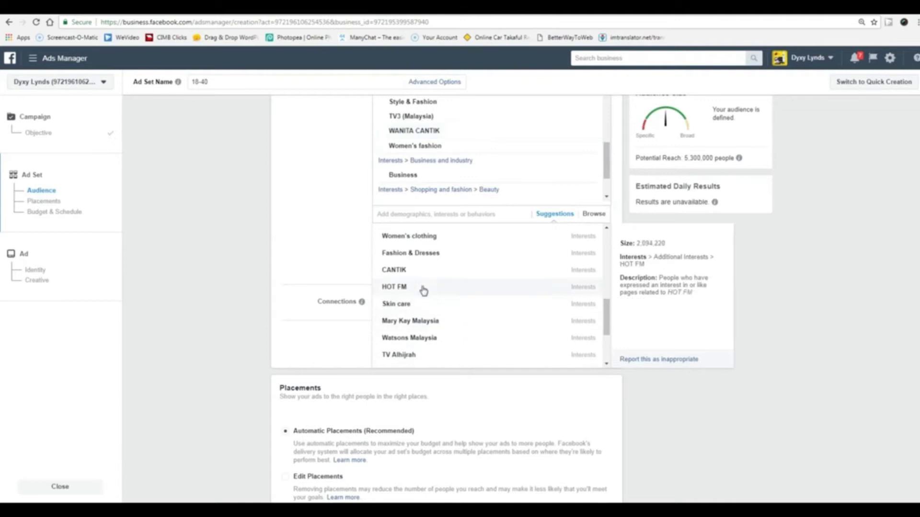
click(423, 287)
click(425, 291)
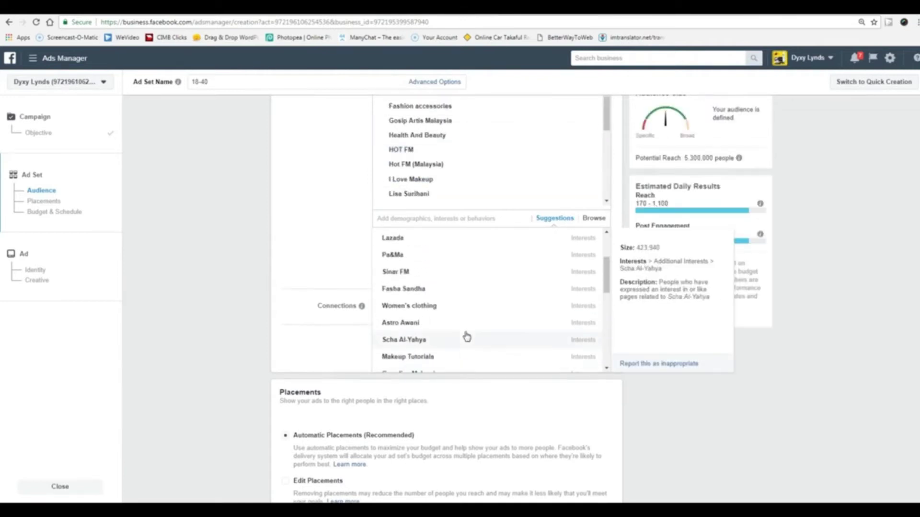
Step: Add Sinar FM, zalora malaysia and Emma Maembong from the suggestions to the targeted interests
click(426, 272)
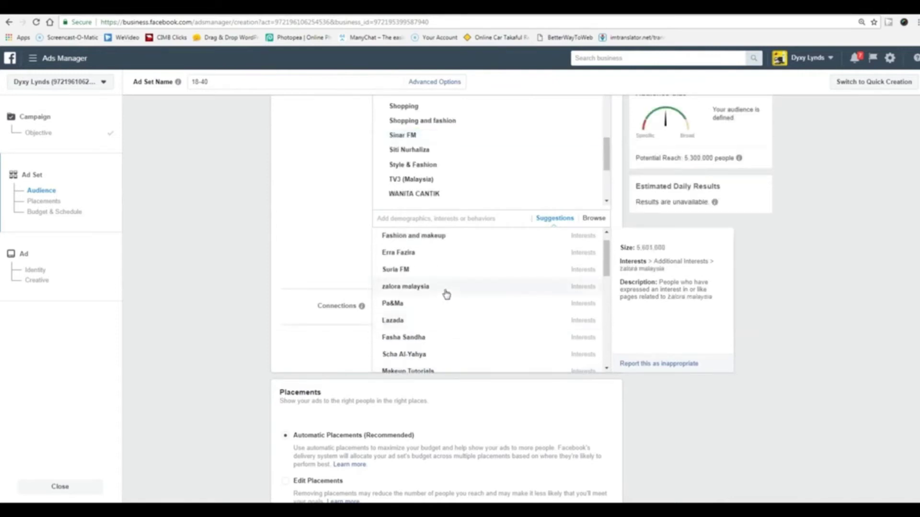
click(444, 291)
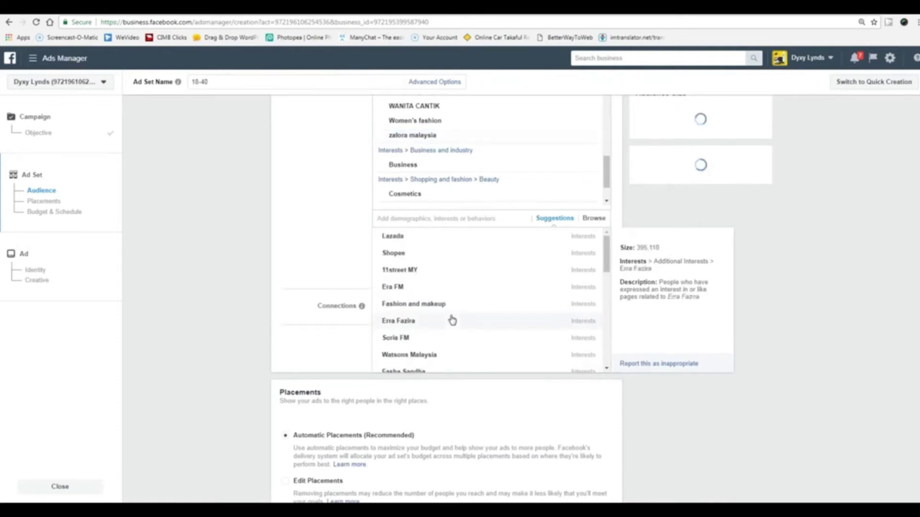
scroll(453, 321, up, 1)
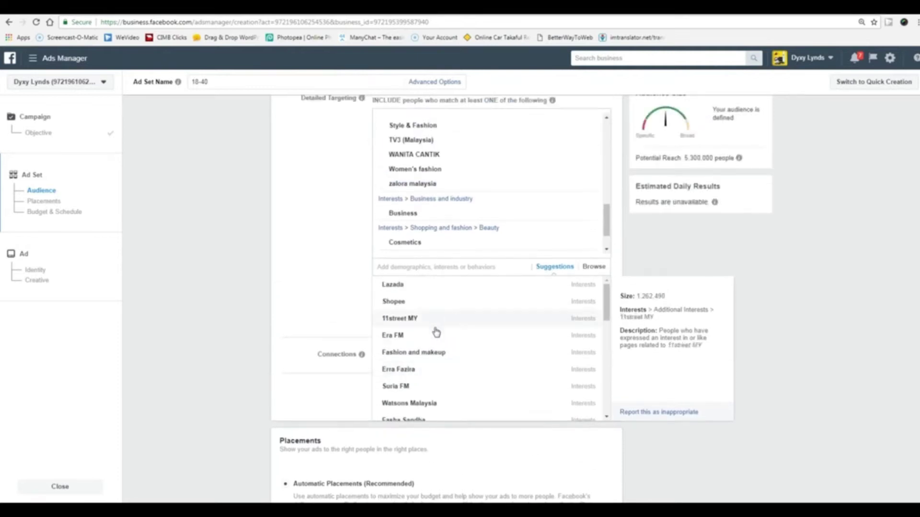
scroll(475, 378, down, 1)
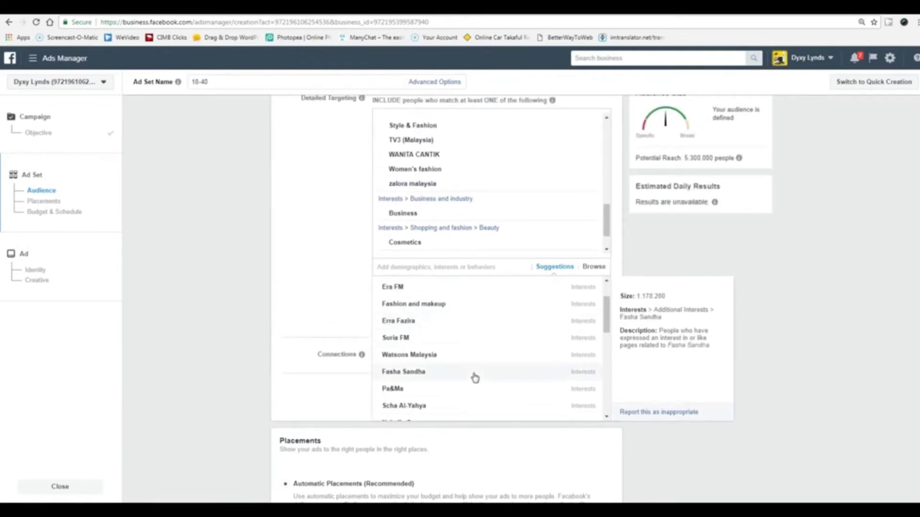
scroll(469, 379, down, 2)
click(460, 362)
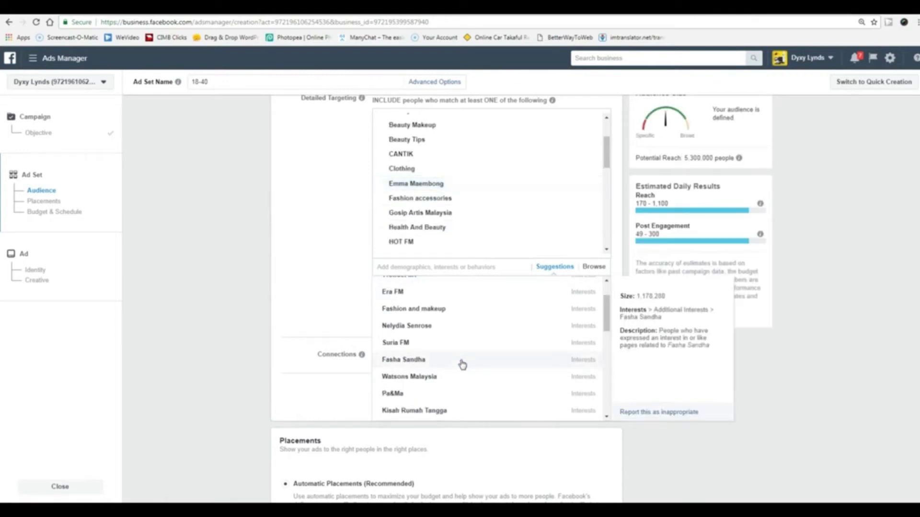
Step: Add the suggested interests Kisah Rumah Tangga and Kongsi Resepi to the detailed targeting
scroll(462, 365, up, 1)
scroll(462, 365, down, 3)
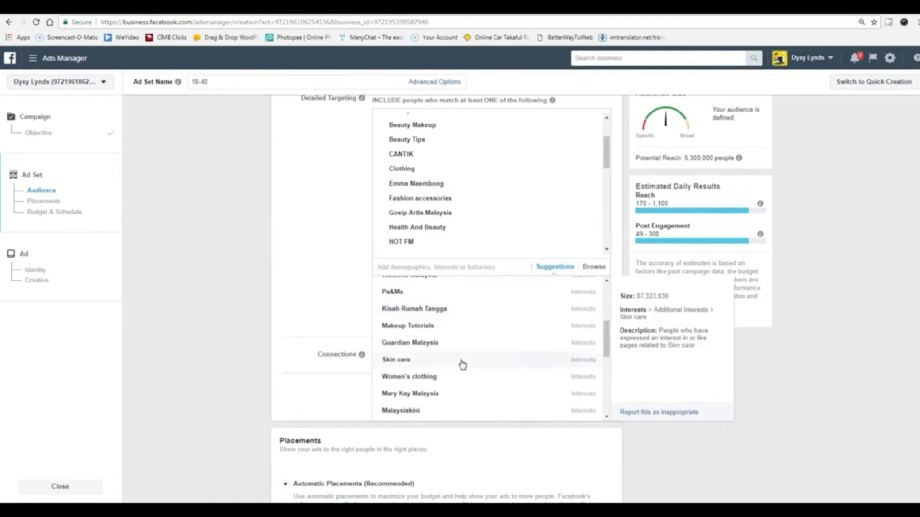
click(465, 311)
scroll(477, 364, down, 1)
scroll(477, 365, down, 1)
scroll(476, 365, up, 1)
scroll(477, 366, down, 1)
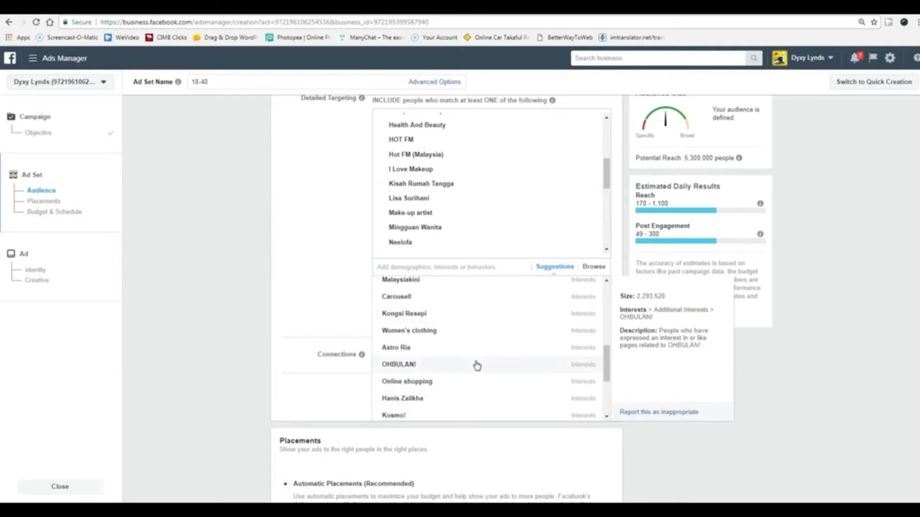
click(464, 319)
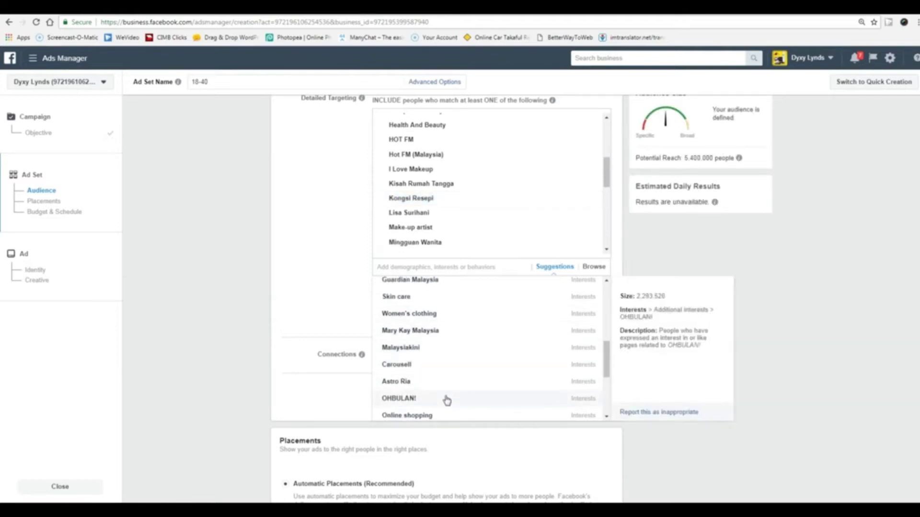
Step: Add the suggested interests Siakap Keli and OHBULAN! to the detailed targeting
scroll(468, 367, down, 1)
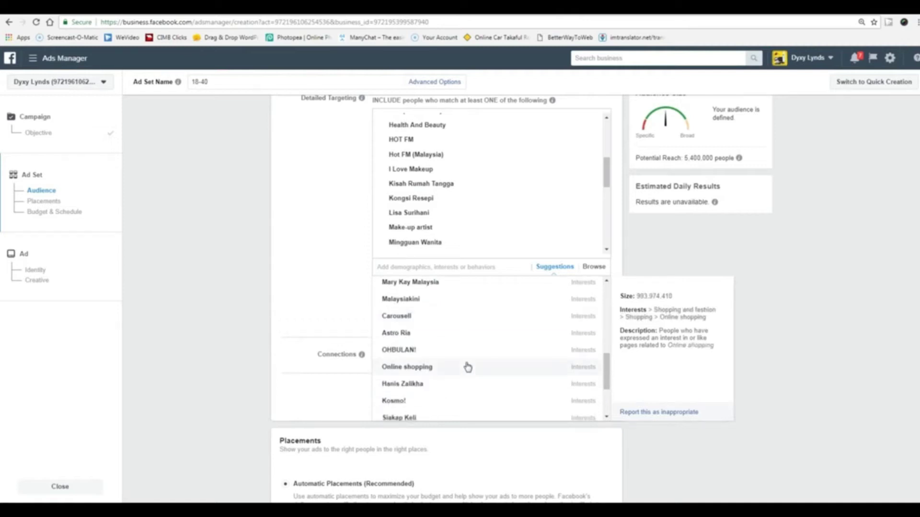
scroll(467, 367, down, 1)
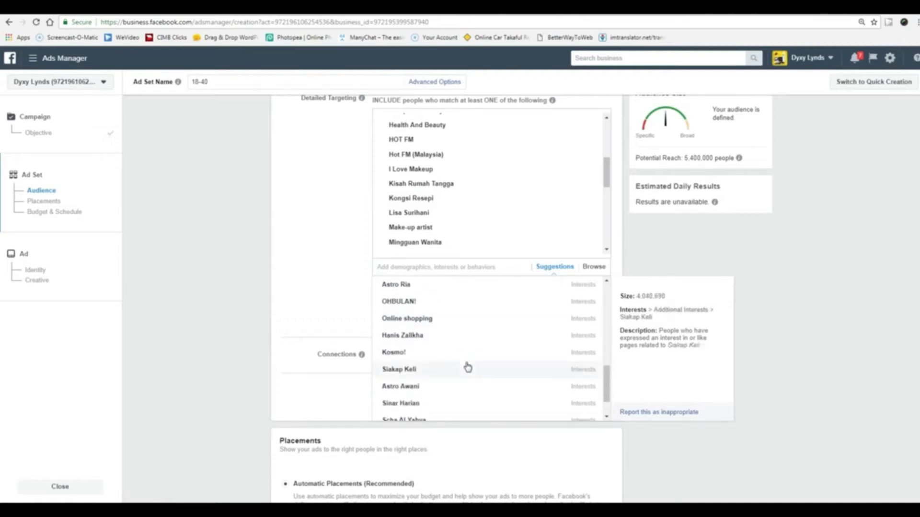
scroll(468, 367, down, 1)
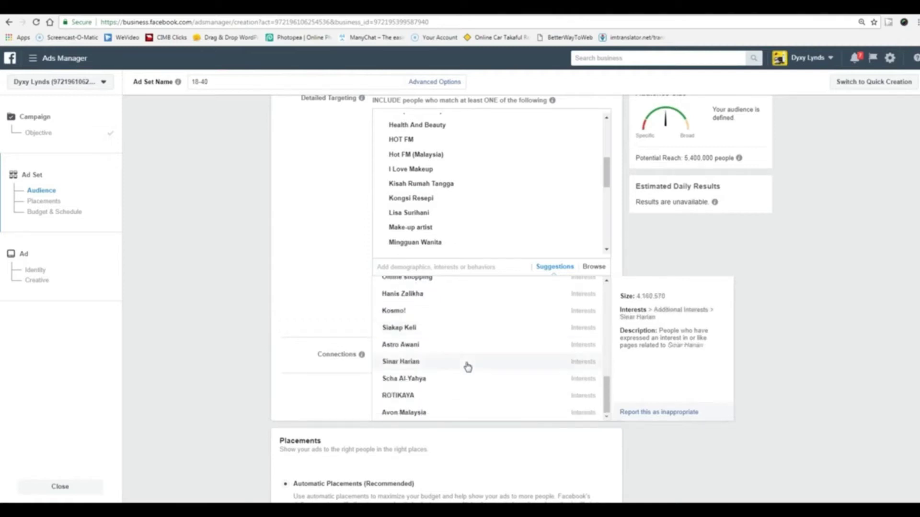
click(461, 329)
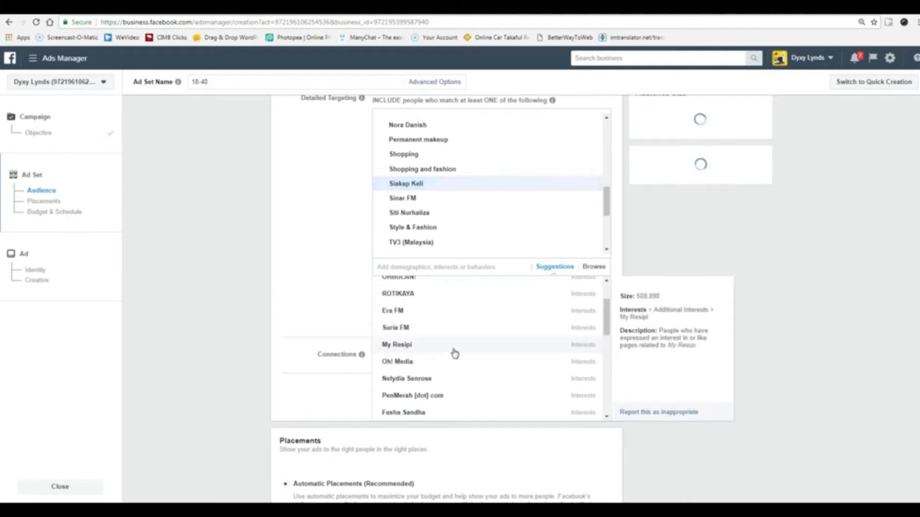
scroll(454, 353, up, 1)
click(454, 326)
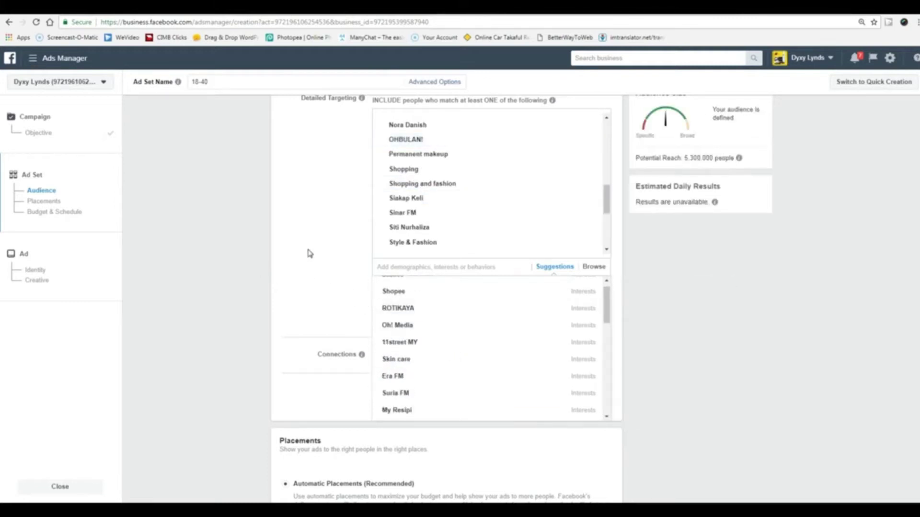
Step: Close the interest suggestions and save the audience under the name "Split Test (Intrest campur, Semenanjung)"
click(326, 275)
scroll(326, 275, up, 4)
scroll(313, 289, down, 5)
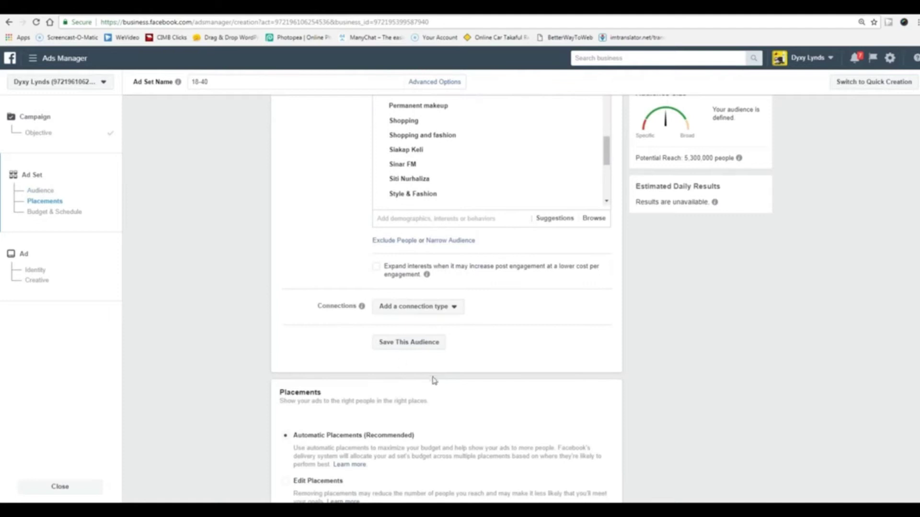
click(413, 343)
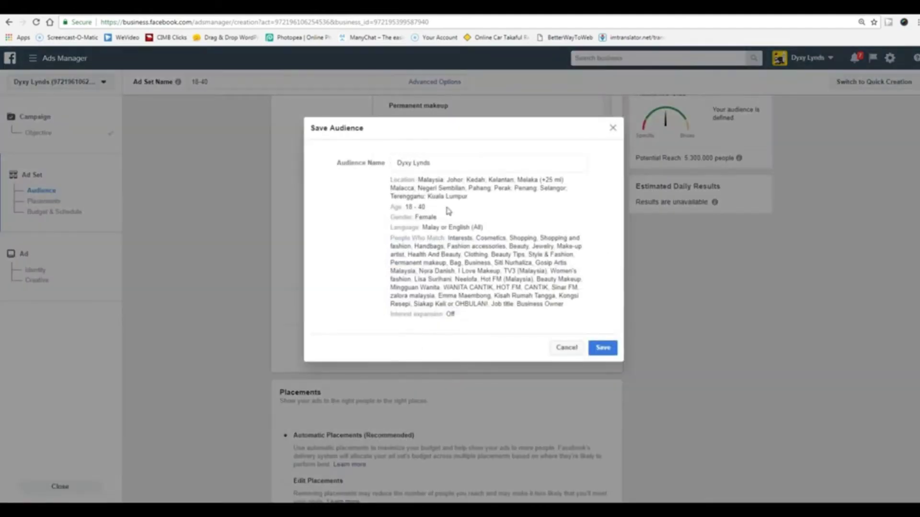
drag(434, 164, 398, 163)
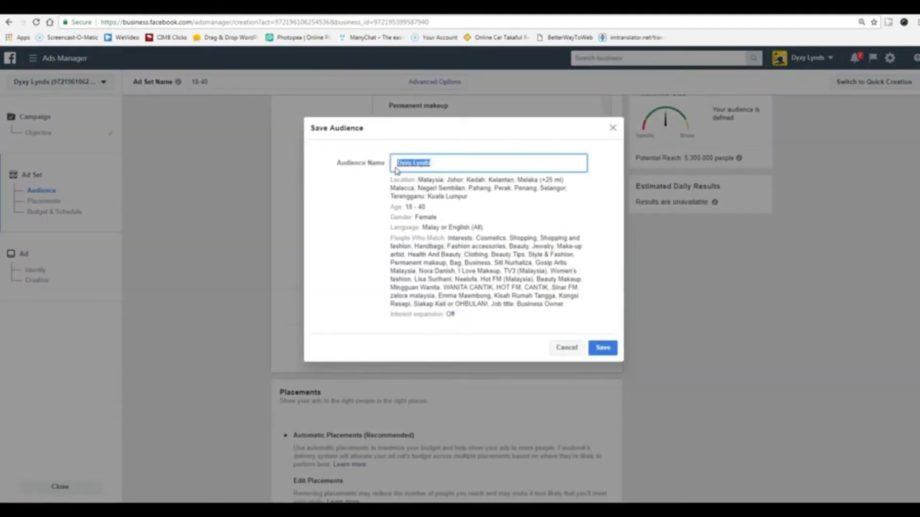
text(Split Test)
double_click(409, 163)
click(408, 162)
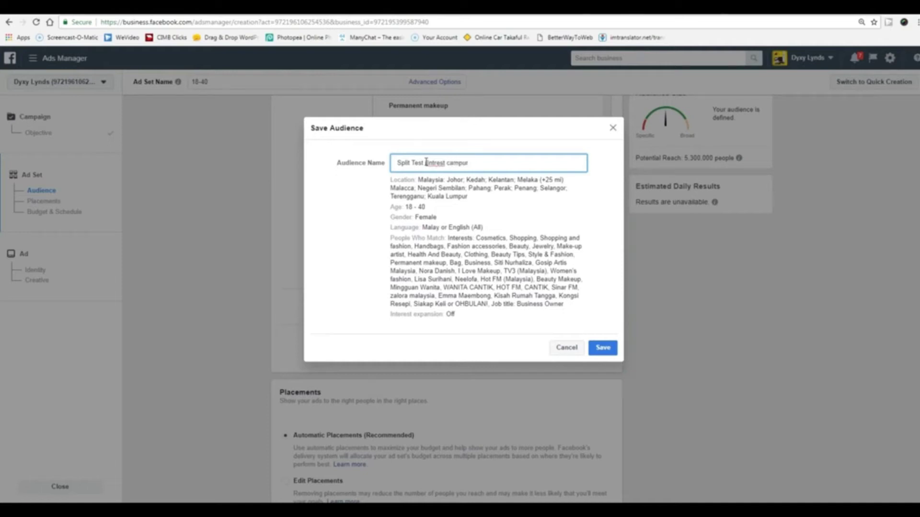
text(. )
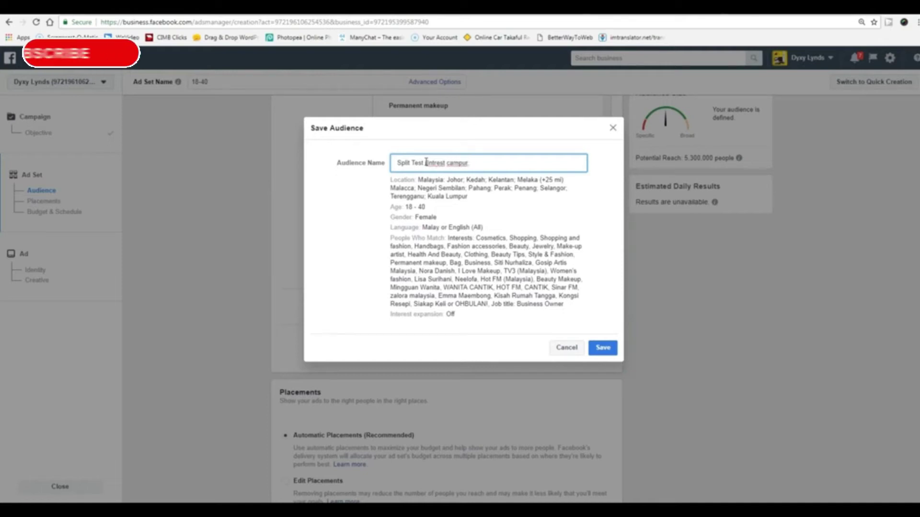
text(Seman)
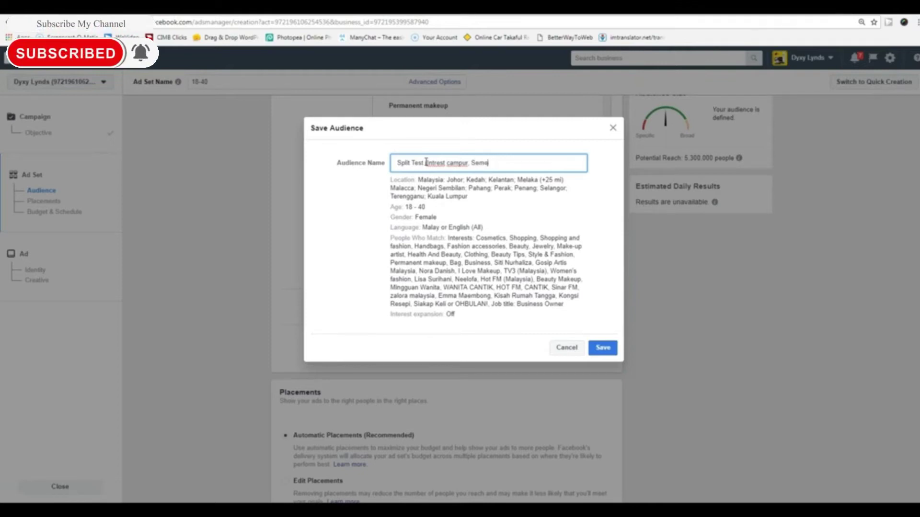
text(anjung))
click(608, 348)
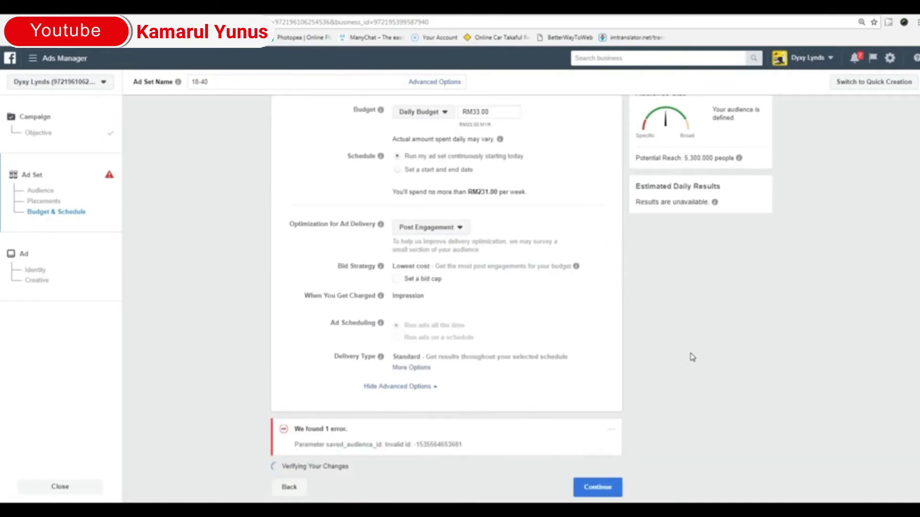
scroll(692, 357, up, 10)
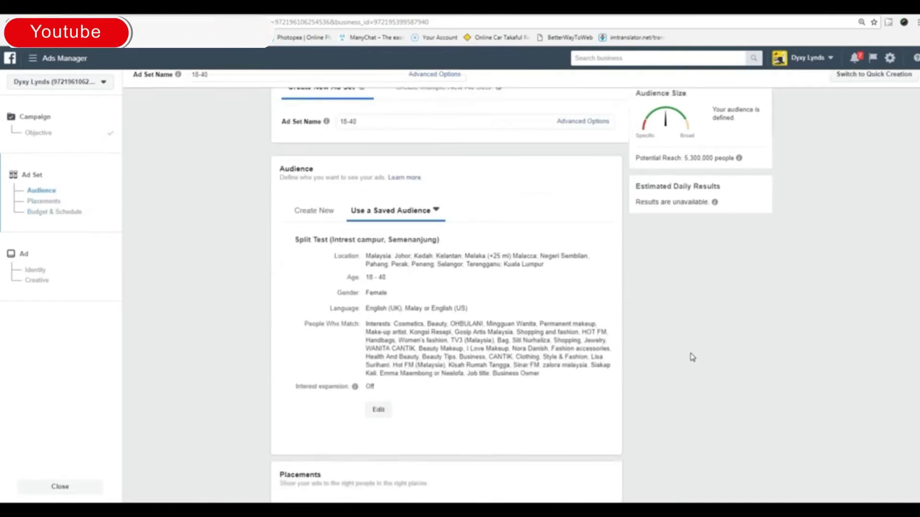
scroll(692, 357, down, 10)
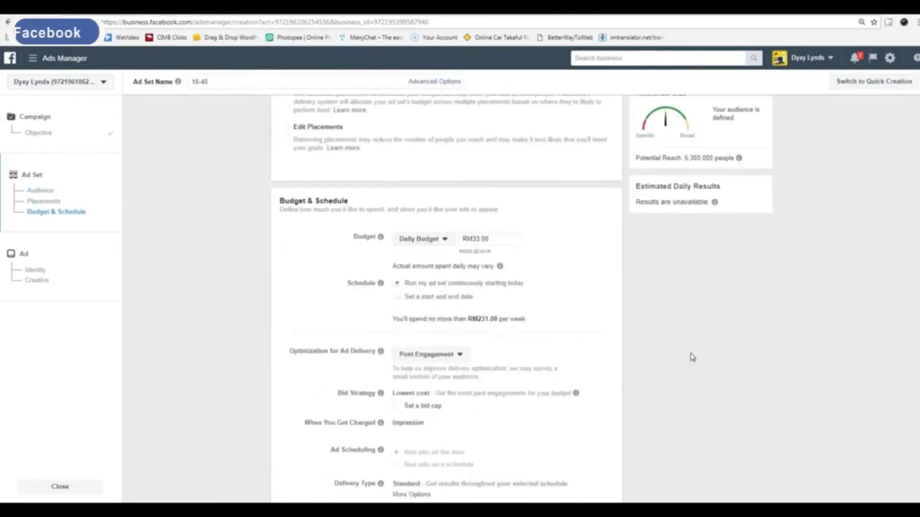
scroll(692, 356, up, 10)
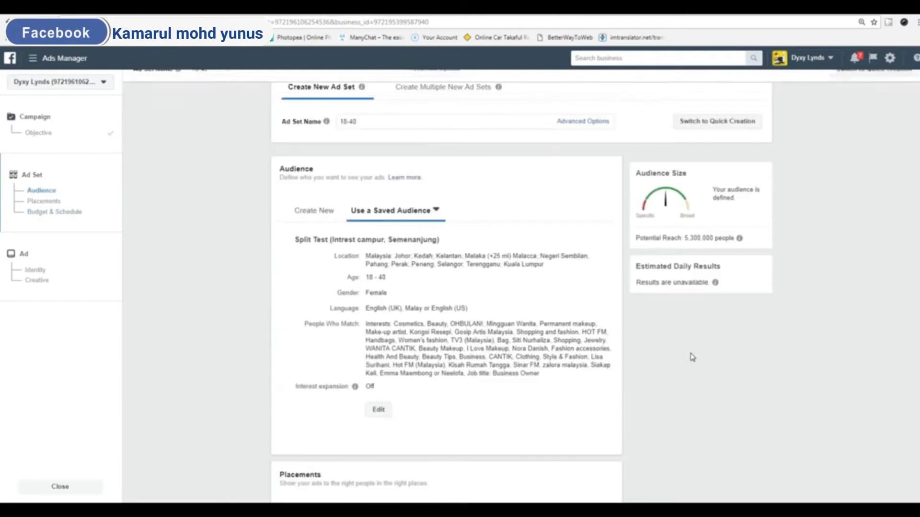
click(33, 60)
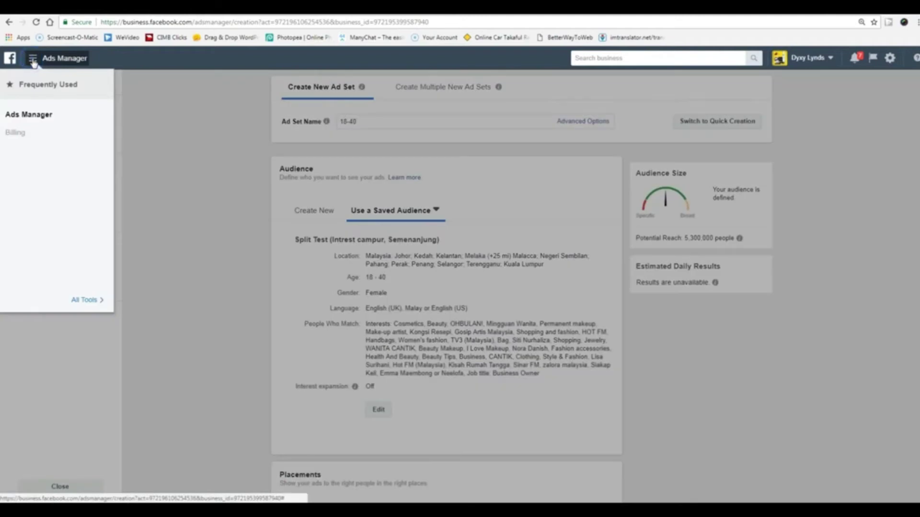
click(170, 176)
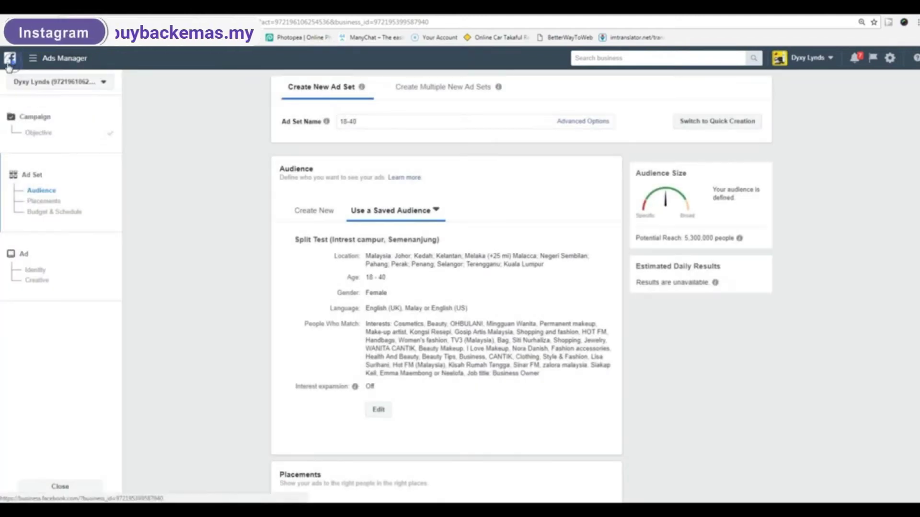
Step: Leave the ad set creation page without keeping its unsaved changes and return to the Ads Manager campaign list
click(19, 82)
click(479, 223)
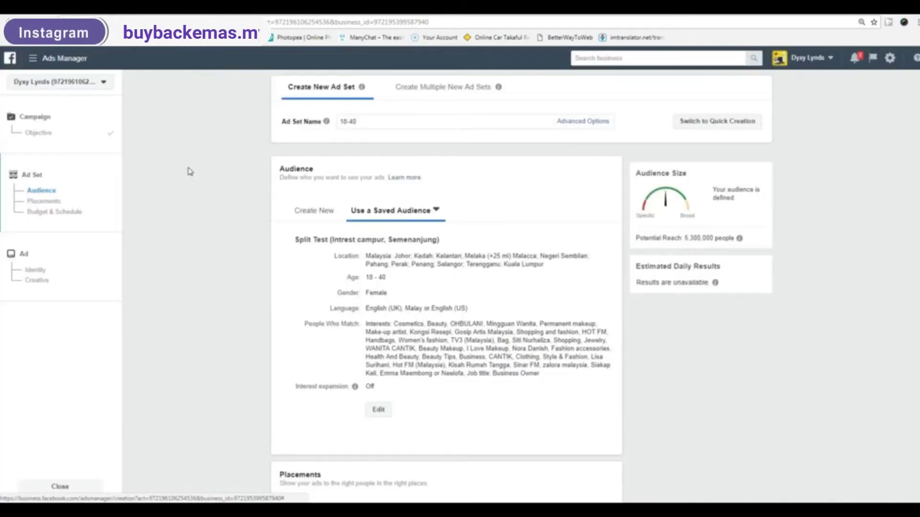
click(35, 61)
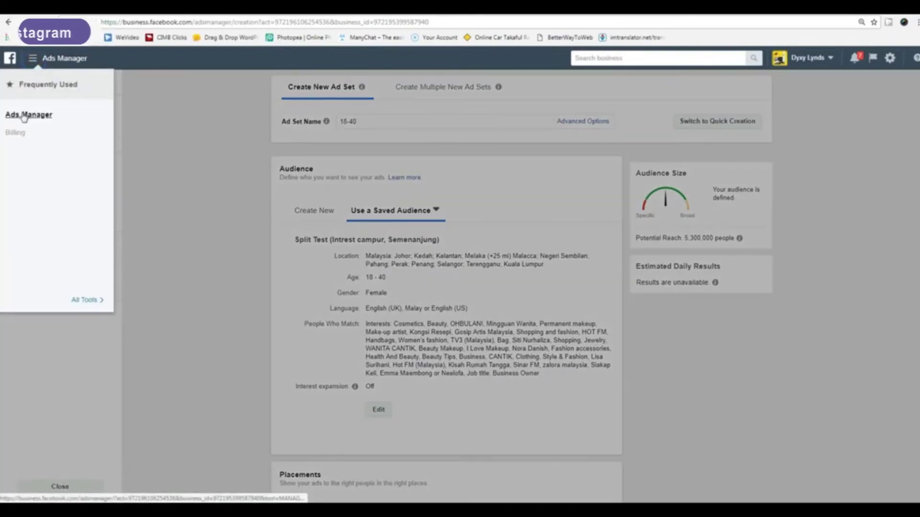
click(29, 114)
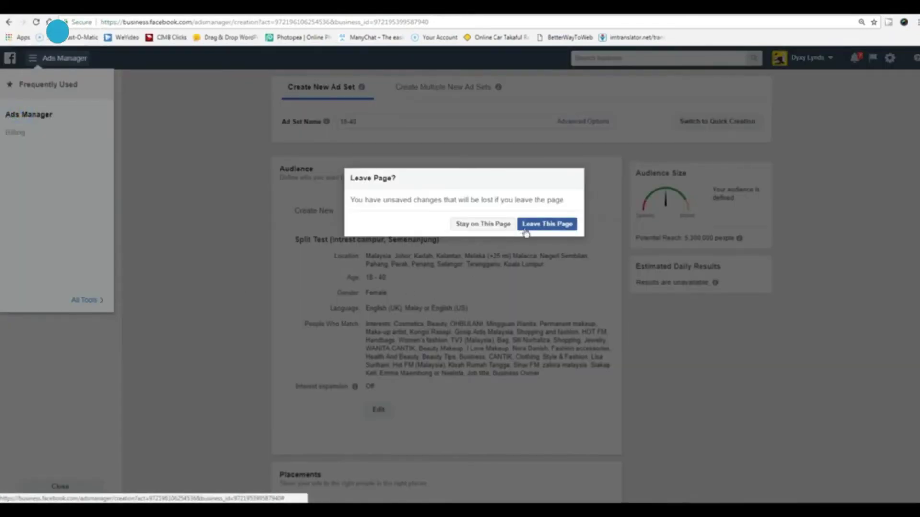
click(543, 226)
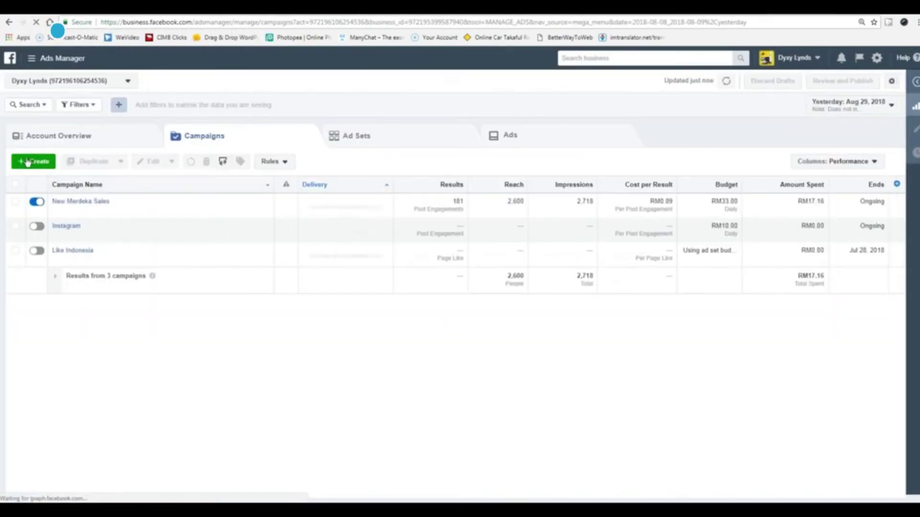
Step: Create a new campaign with the Engagement objective, dismissing the unfinished draft, and continue to its ad set
click(33, 161)
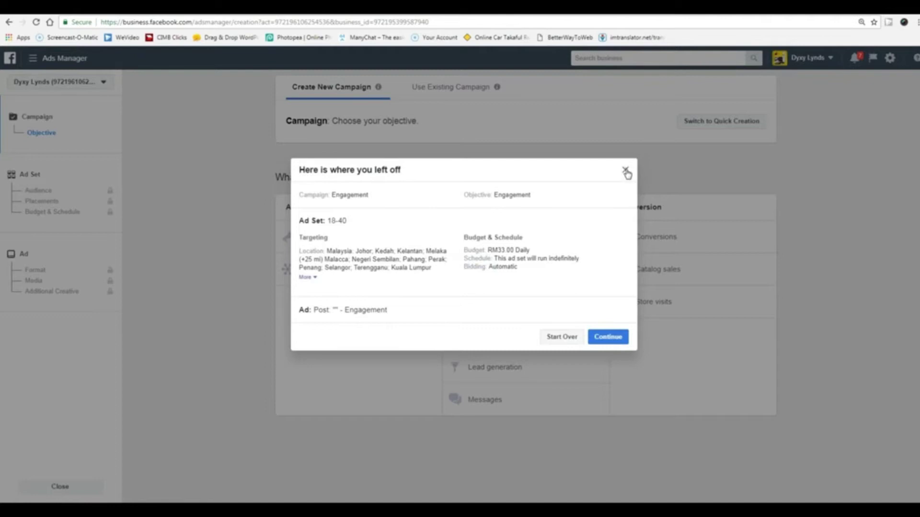
click(625, 170)
click(496, 269)
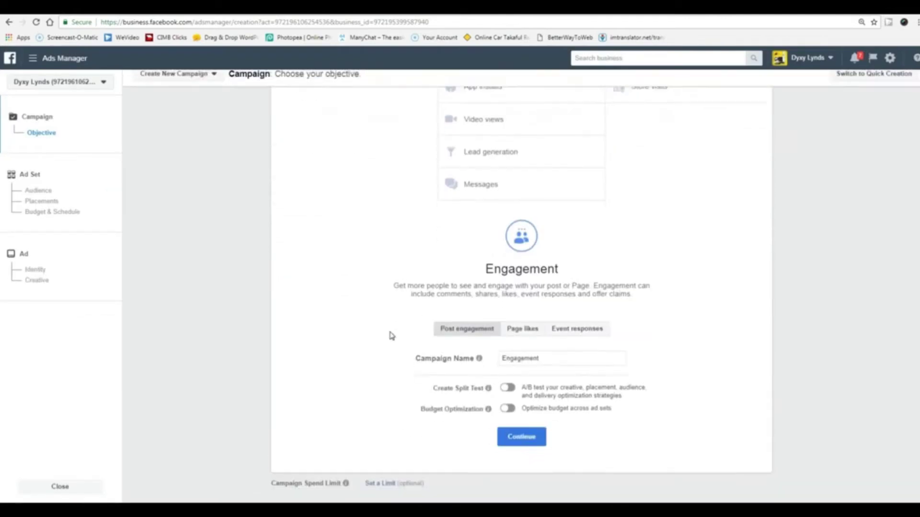
click(560, 335)
drag(548, 333, 504, 333)
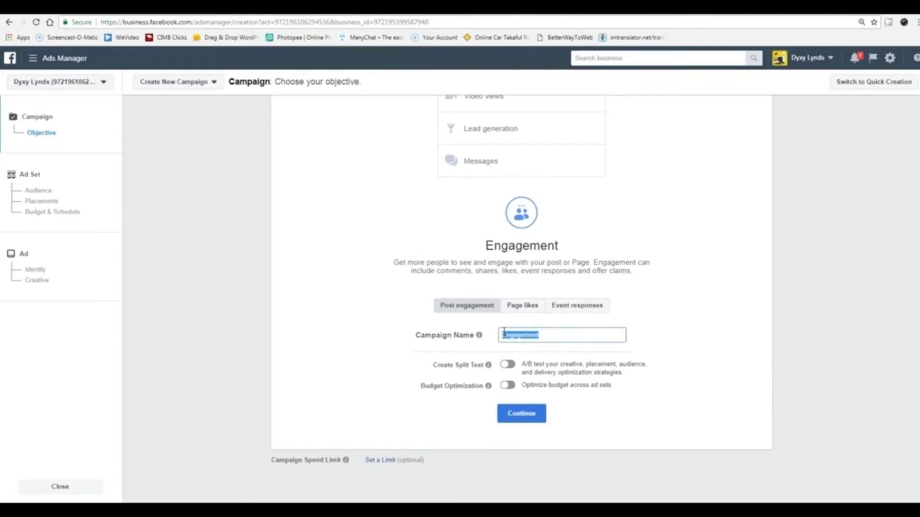
click(526, 412)
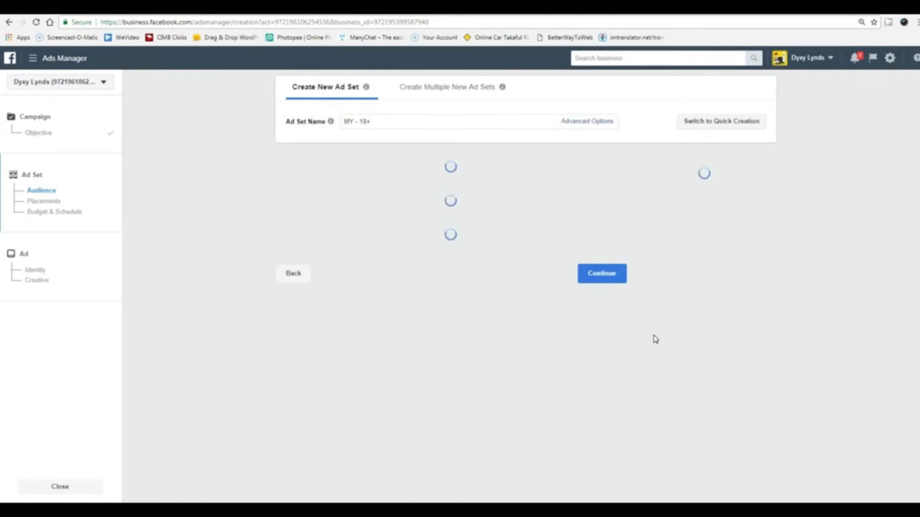
Step: Set the new audience's maximum age to 40 and its gender to Women
scroll(480, 326, down, 1)
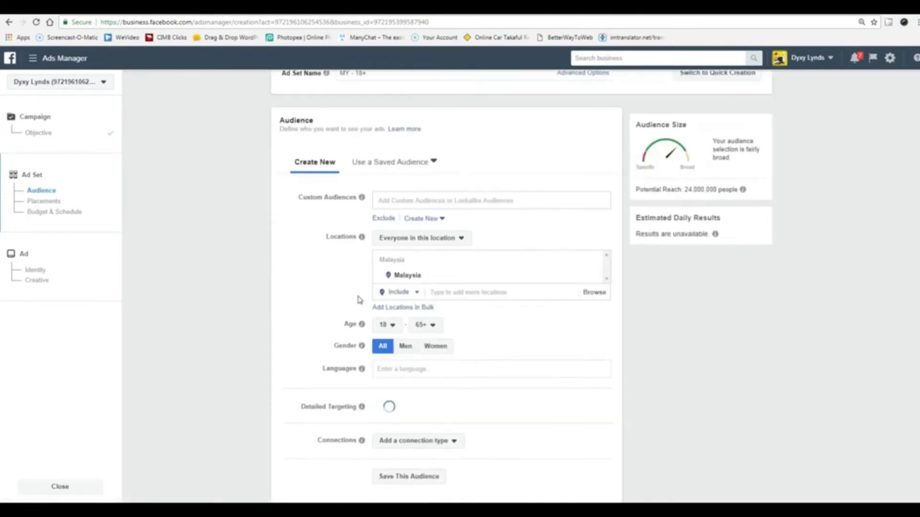
scroll(314, 336, down, 1)
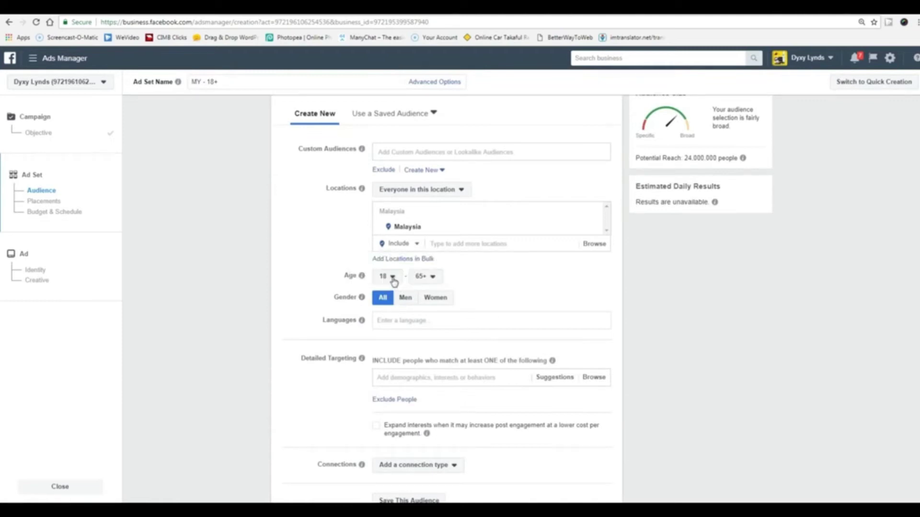
click(429, 277)
scroll(431, 348, up, 5)
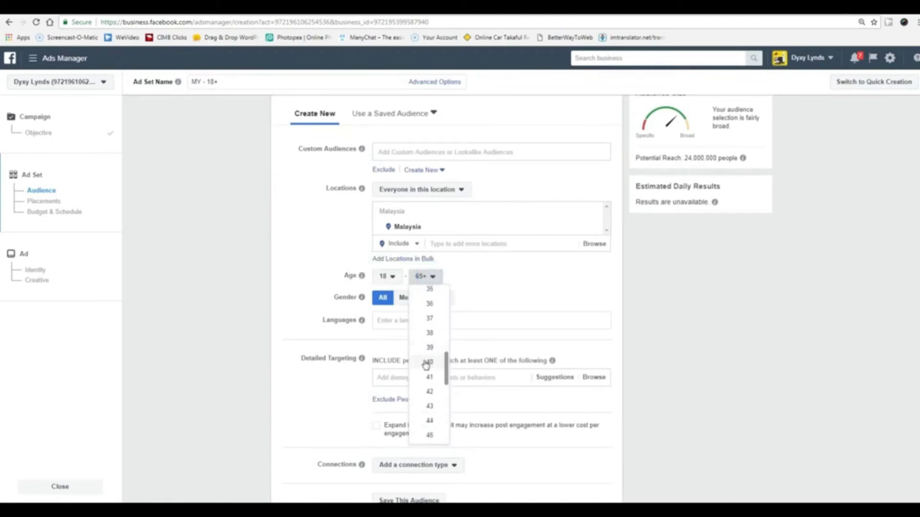
click(430, 365)
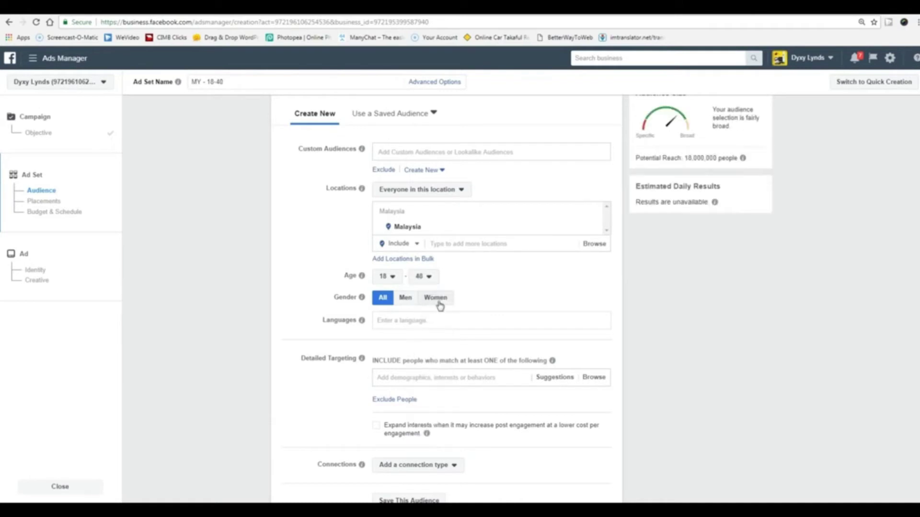
click(439, 299)
Step: Add English (All) and Malay as the audience's languages
click(439, 319)
text(eng)
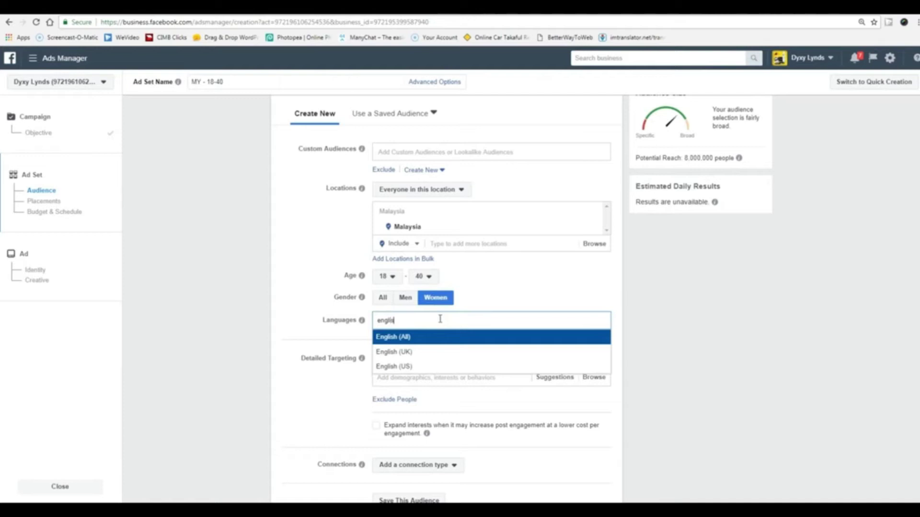
text(lis)
click(428, 338)
click(442, 336)
text(malays)
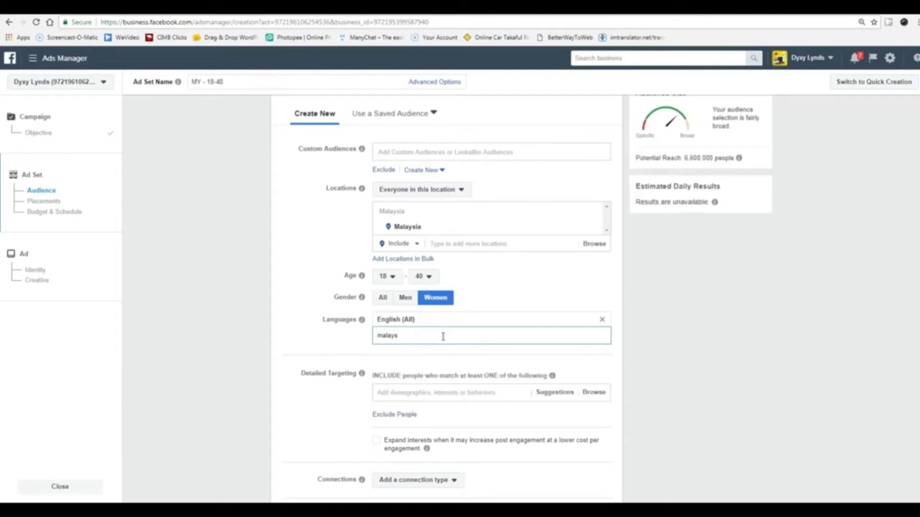
key(BackSpace)
click(439, 353)
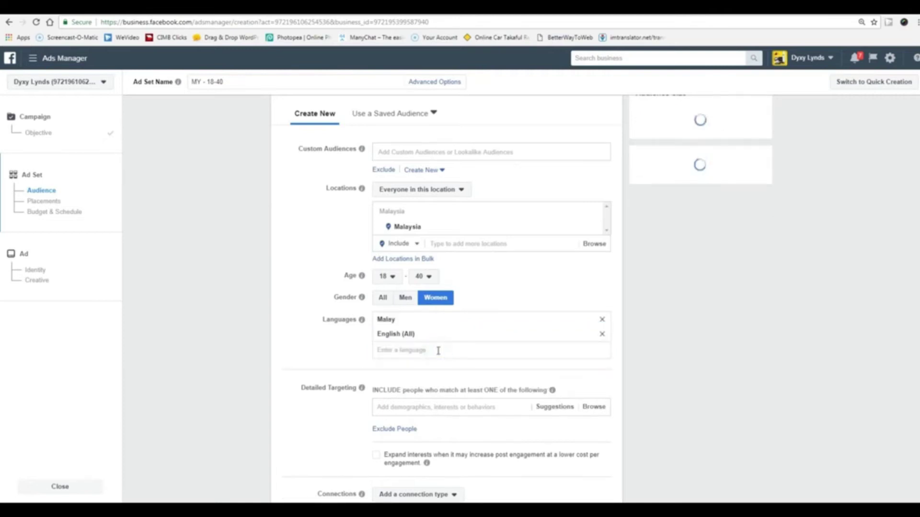
Step: Search the detailed targeting for "facebook" and add the Facebook interest
scroll(319, 384, down, 2)
click(491, 311)
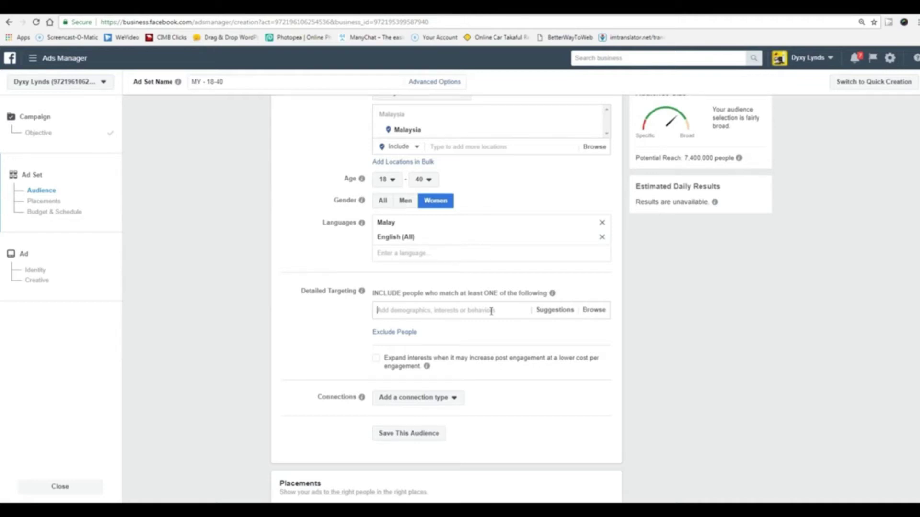
text(facebook)
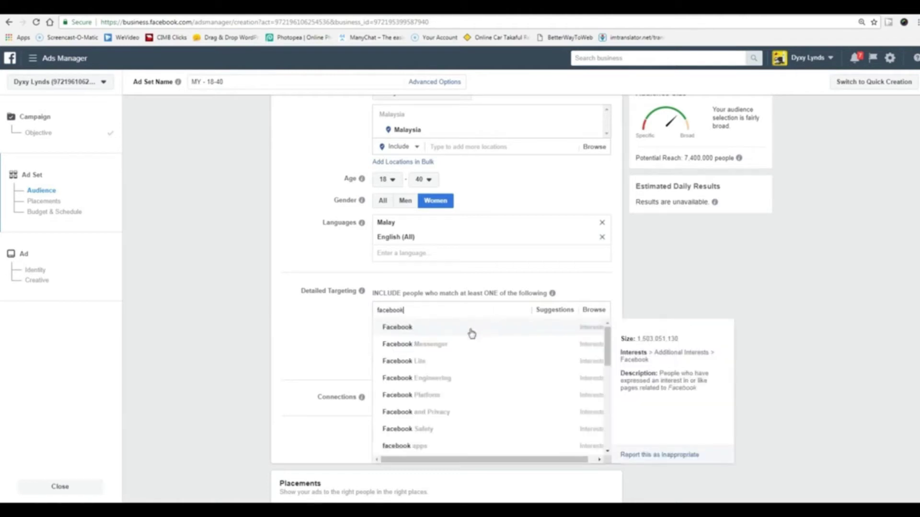
click(470, 329)
Step: Add the suggested interests Instagram and WhatsApp to the detailed targeting
scroll(431, 364, down, 2)
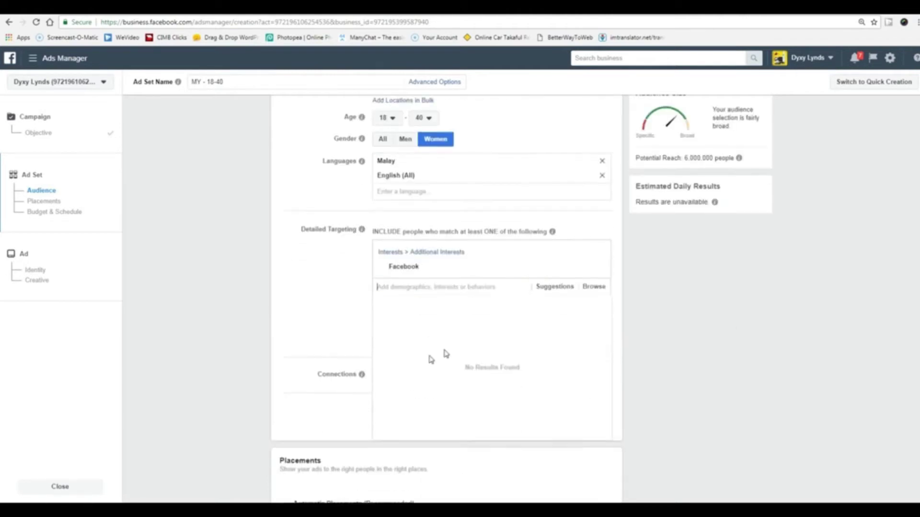
click(550, 253)
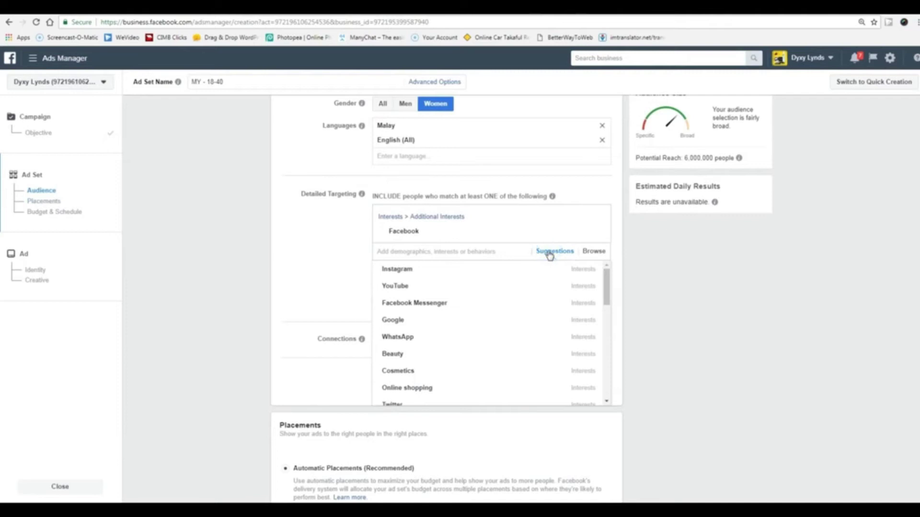
click(432, 269)
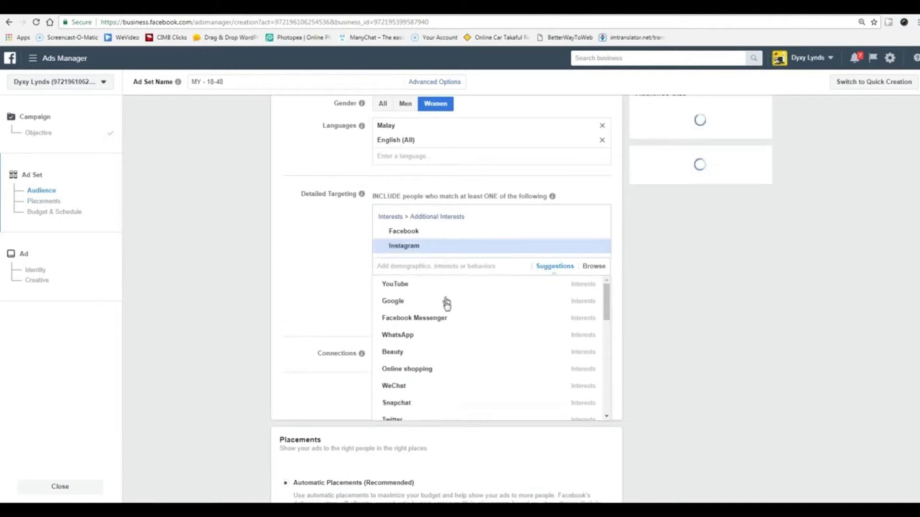
click(439, 336)
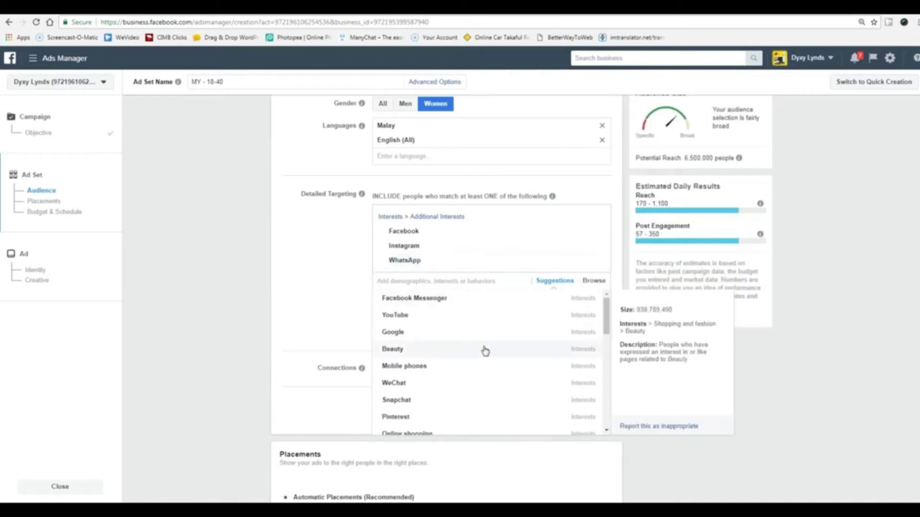
Step: Add the suggestions Facebook for Iphone and Facebook access (mobile): all mobile devices to the detailed targeting
scroll(485, 351, down, 2)
scroll(485, 351, down, 2)
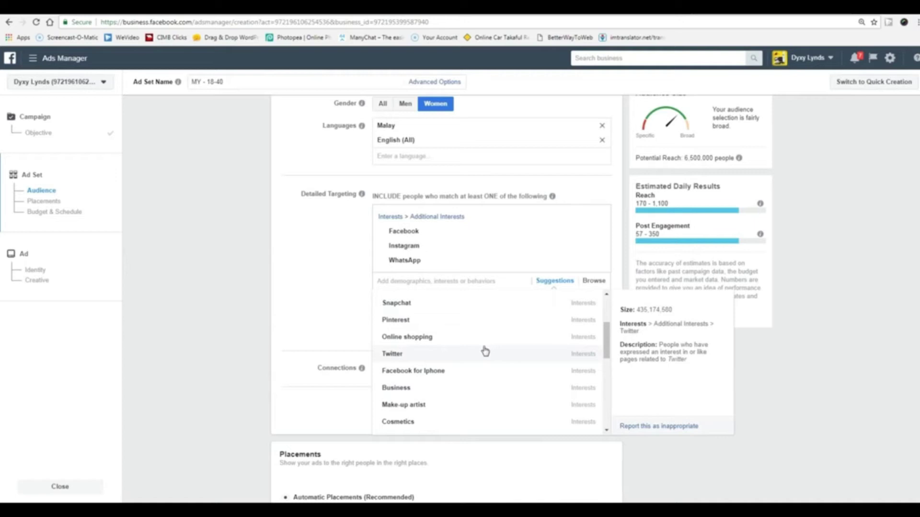
click(467, 371)
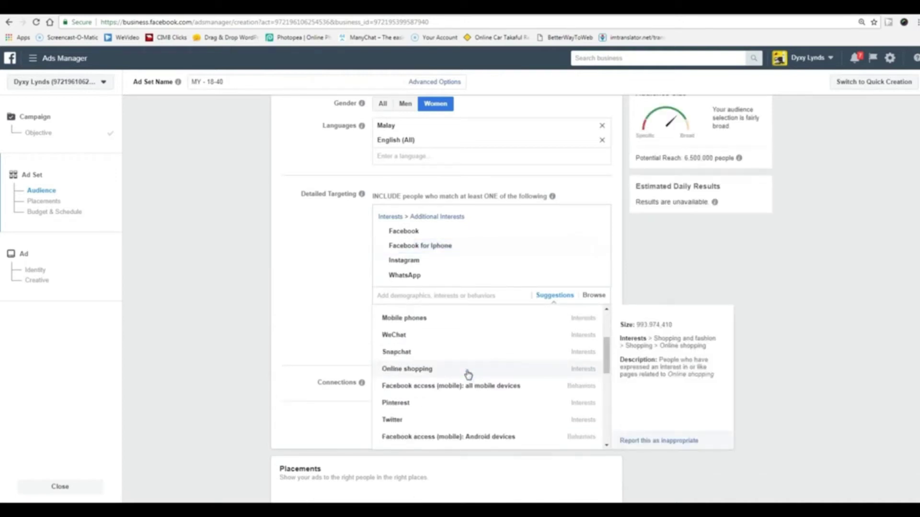
scroll(485, 372, down, 2)
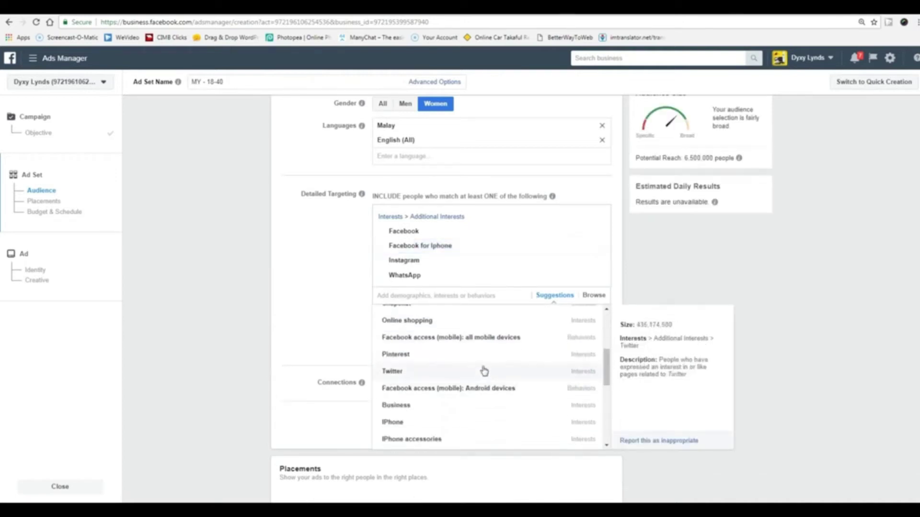
click(487, 339)
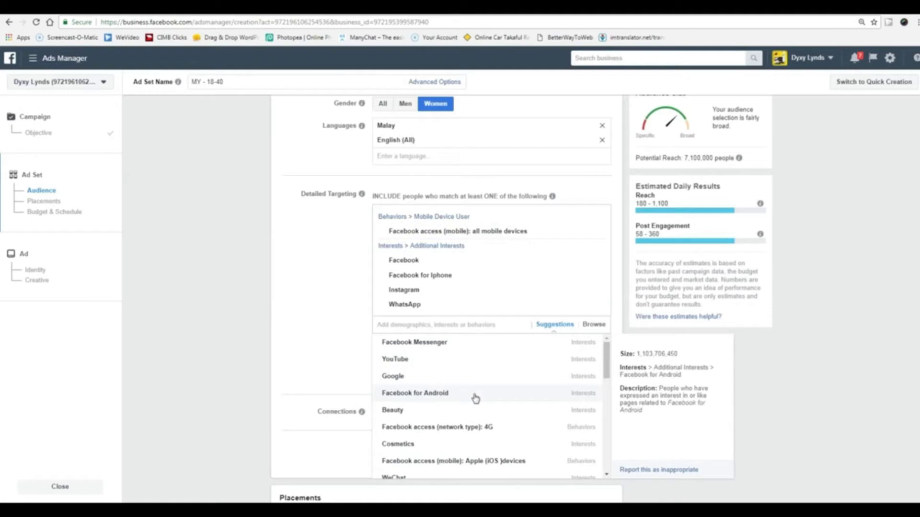
Step: Add the suggested interests Facebook for Android and Cosmetics to the detailed targeting
click(474, 395)
scroll(474, 399, down, 2)
scroll(476, 399, up, 2)
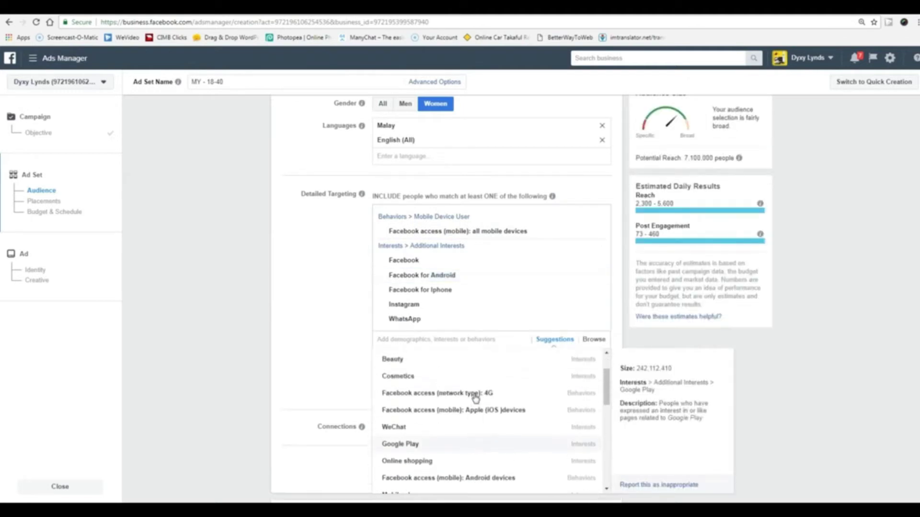
click(429, 380)
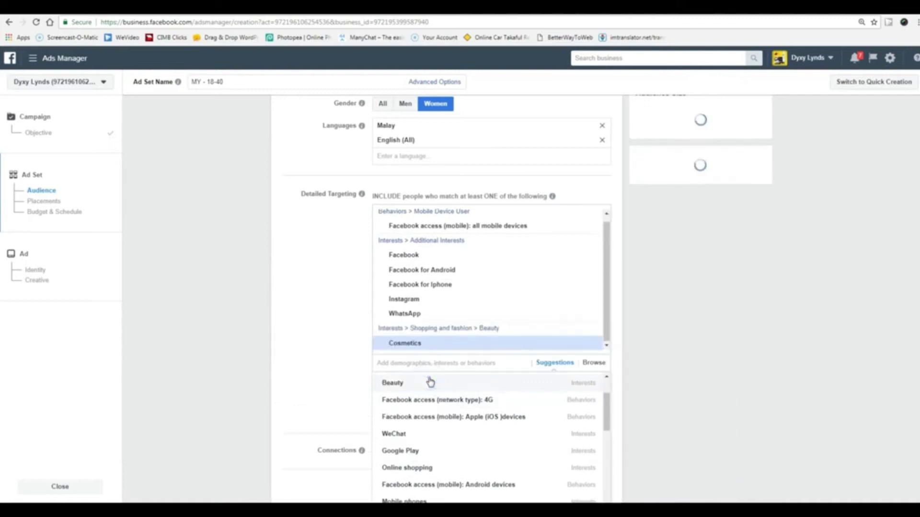
Step: Find Health And Beauty further down the suggestions and add it to the targeted interests
scroll(479, 414, down, 2)
scroll(494, 422, down, 4)
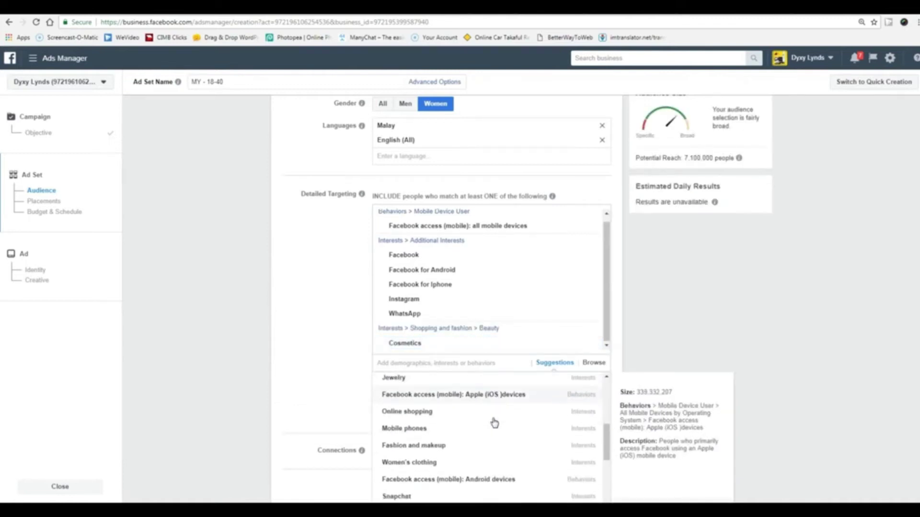
scroll(494, 423, down, 5)
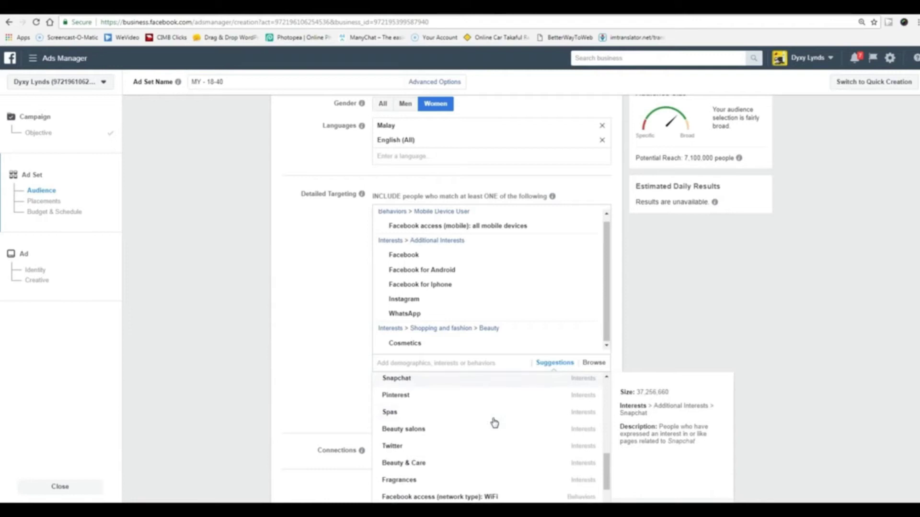
scroll(493, 424, down, 1)
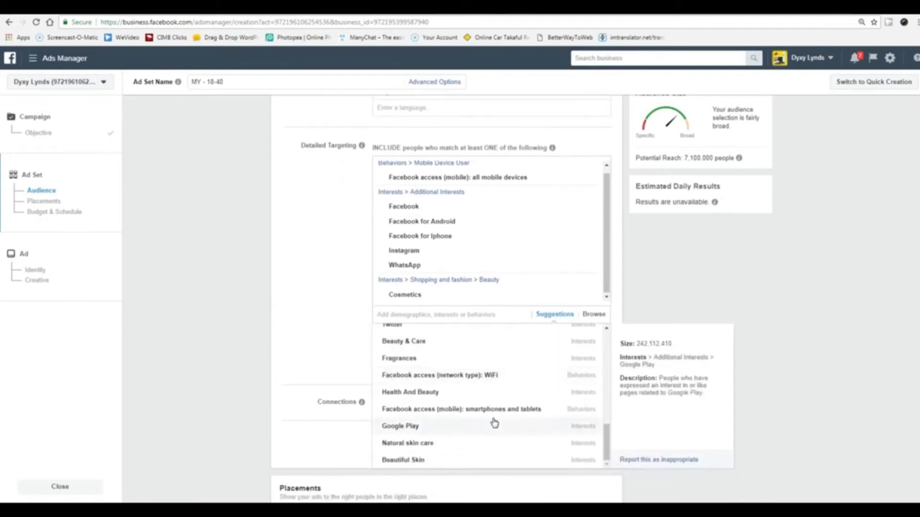
scroll(474, 400, down, 1)
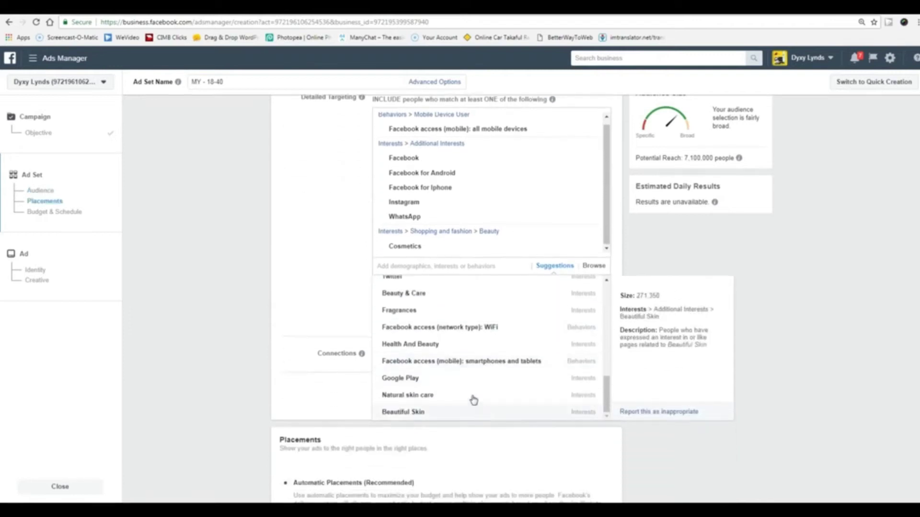
click(459, 346)
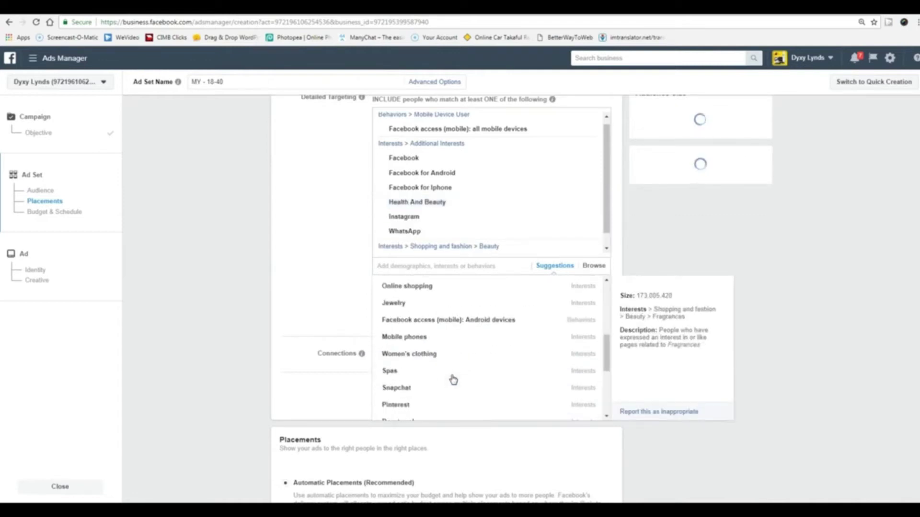
Step: Add the suggested behavior Facebook access (network type): WiFi to the detailed targeting
scroll(453, 380, down, 2)
scroll(453, 380, up, 3)
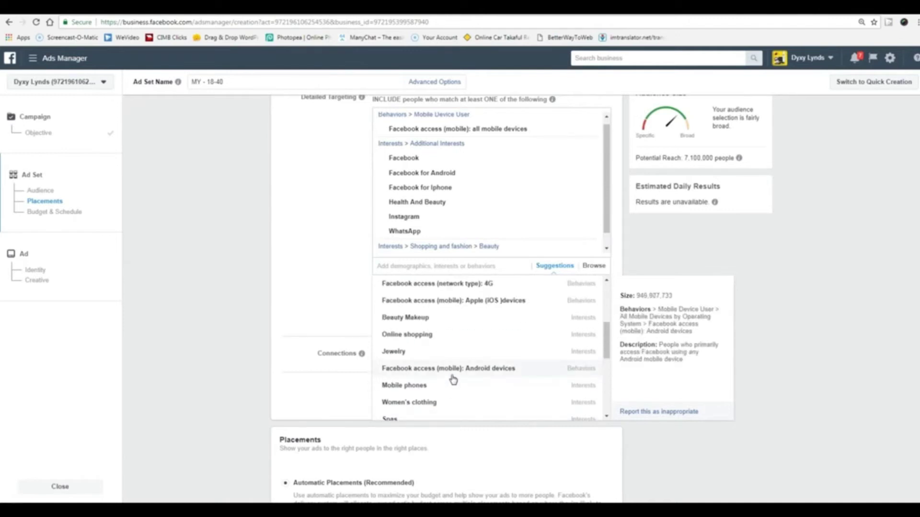
scroll(453, 380, down, 4)
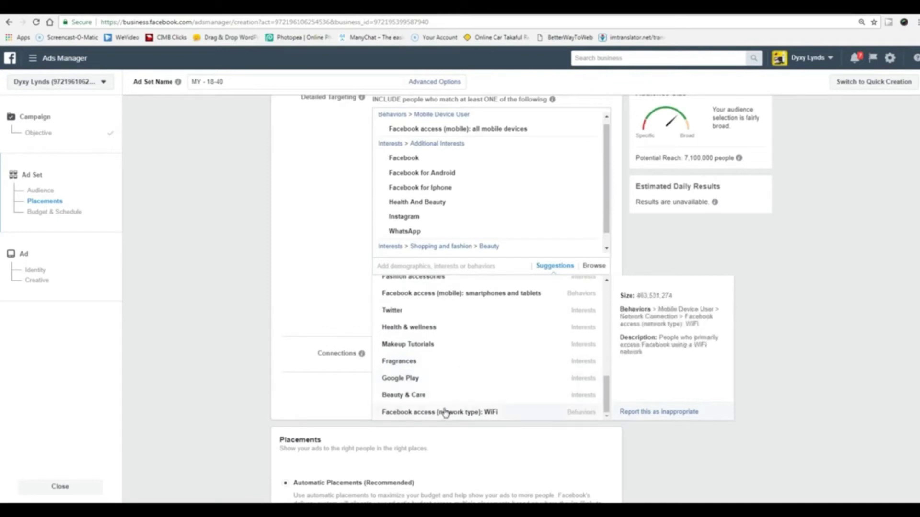
click(444, 413)
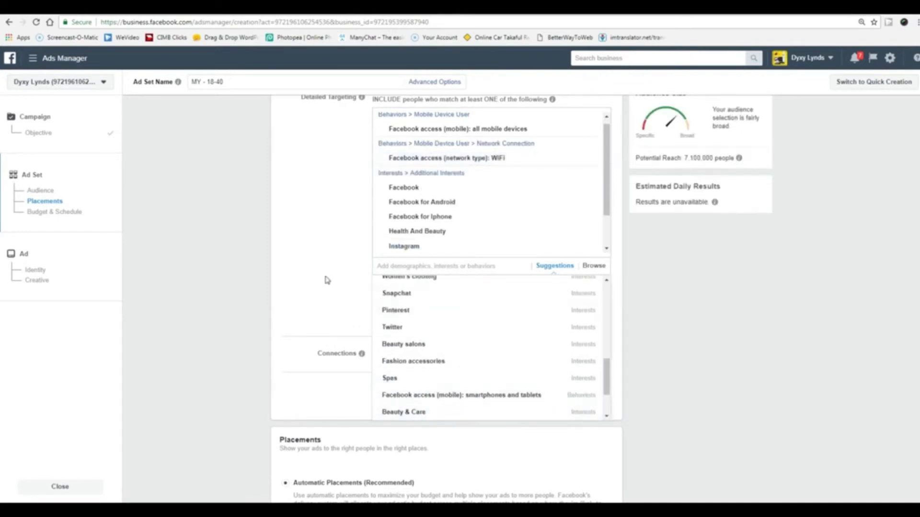
Step: Add the interests Kuala Lumpur and Selangor to the detailed targeting
key(Escape)
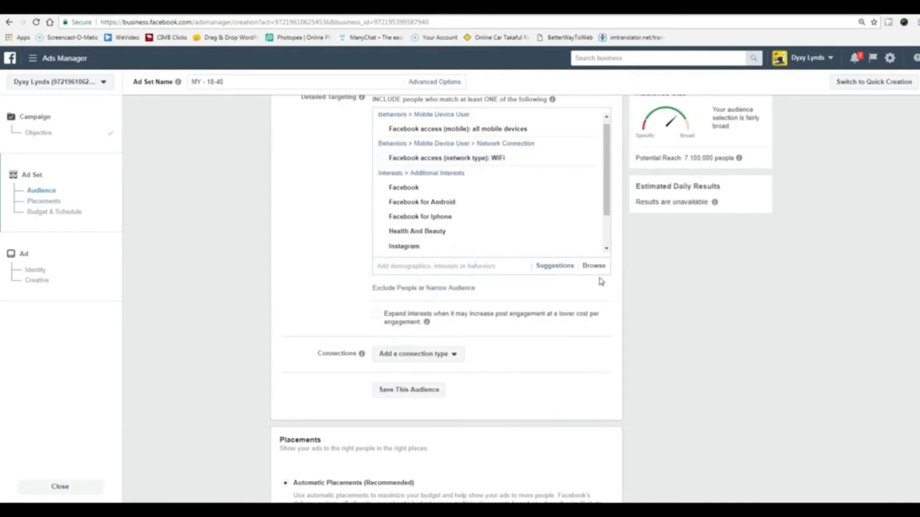
click(497, 266)
text(kuala lu)
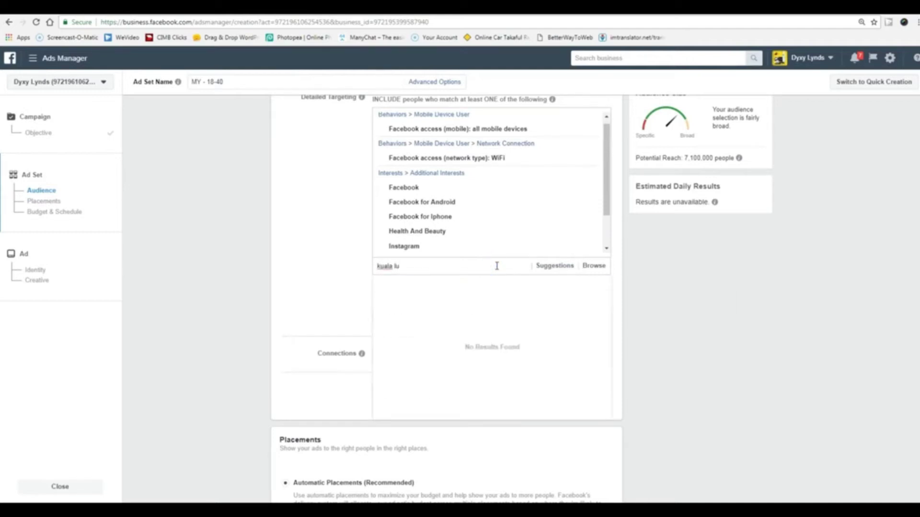
text(mpur)
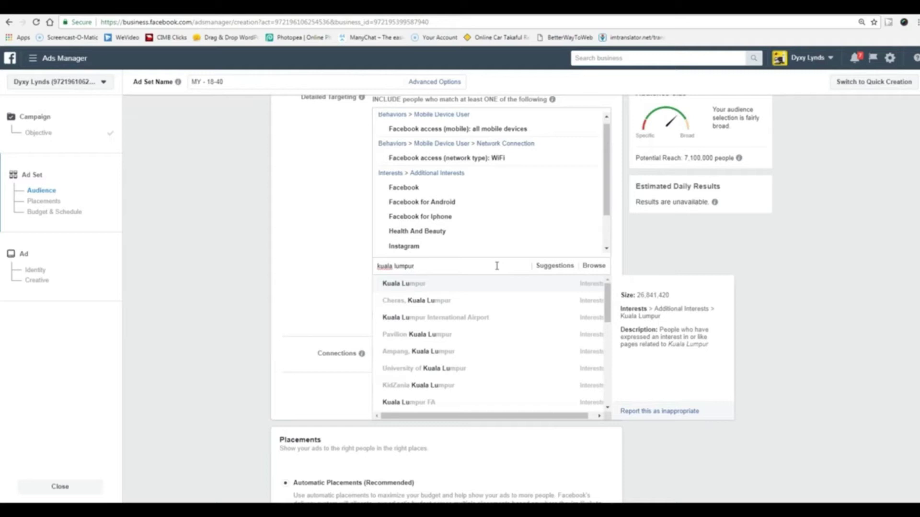
click(461, 287)
click(481, 264)
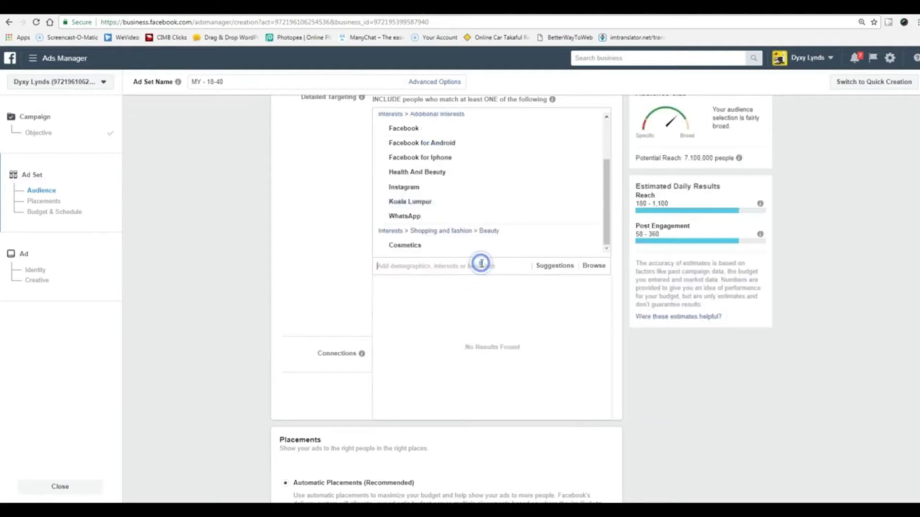
text(selangor)
click(473, 287)
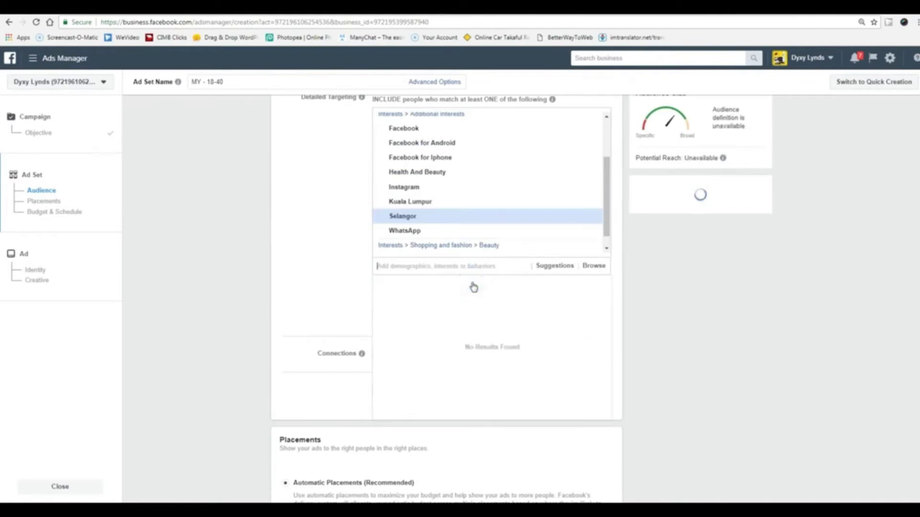
click(494, 265)
click(558, 266)
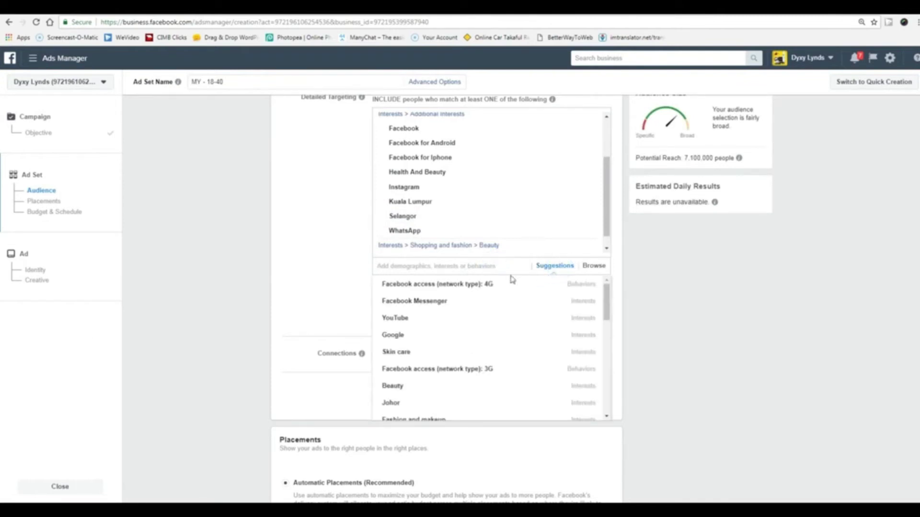
click(594, 266)
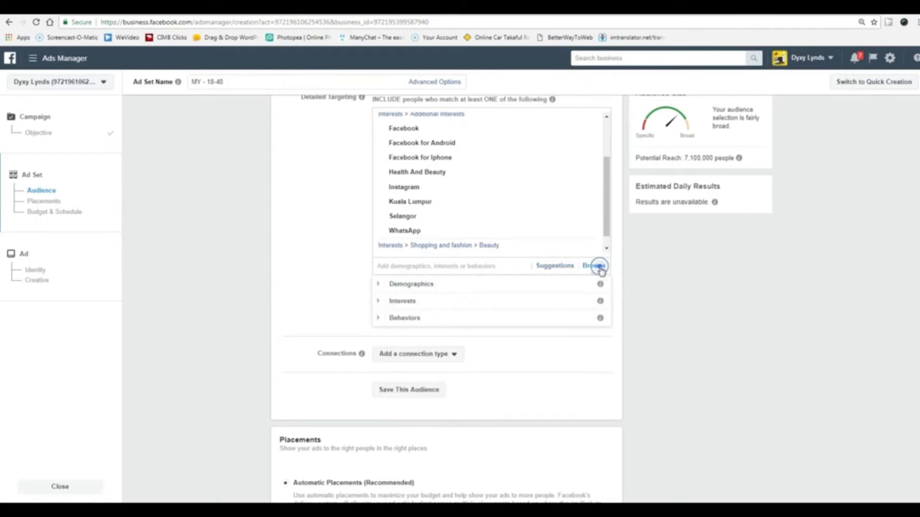
click(451, 267)
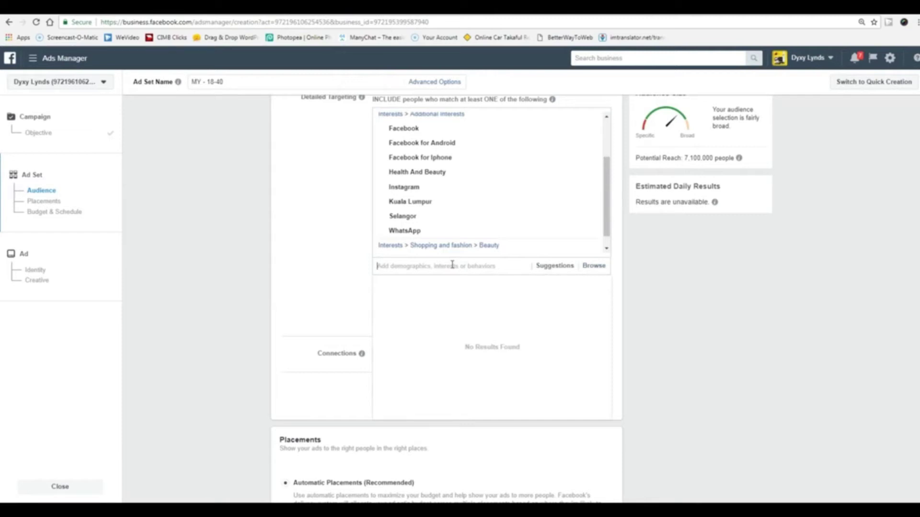
text(may)
key(BackSpace)
key(BackSpace)
key(BackSpace)
text(ban)
click(429, 286)
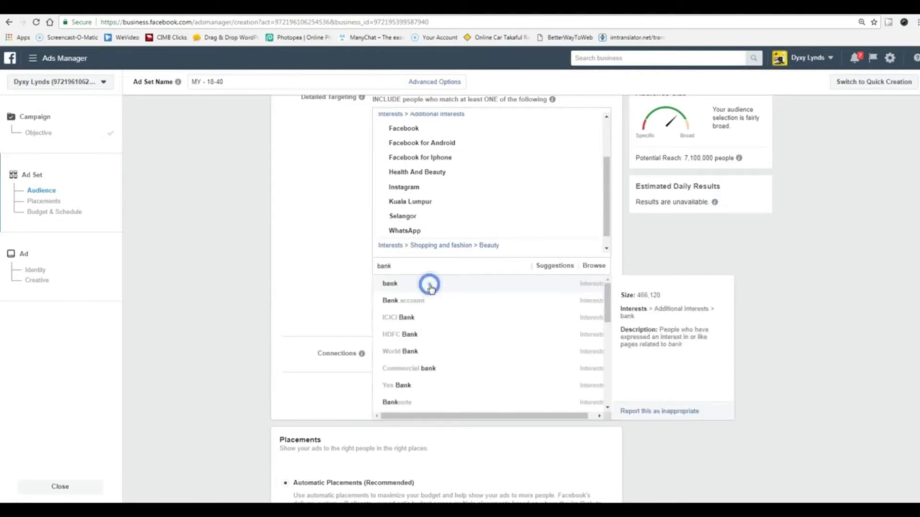
click(551, 267)
scroll(484, 356, down, 8)
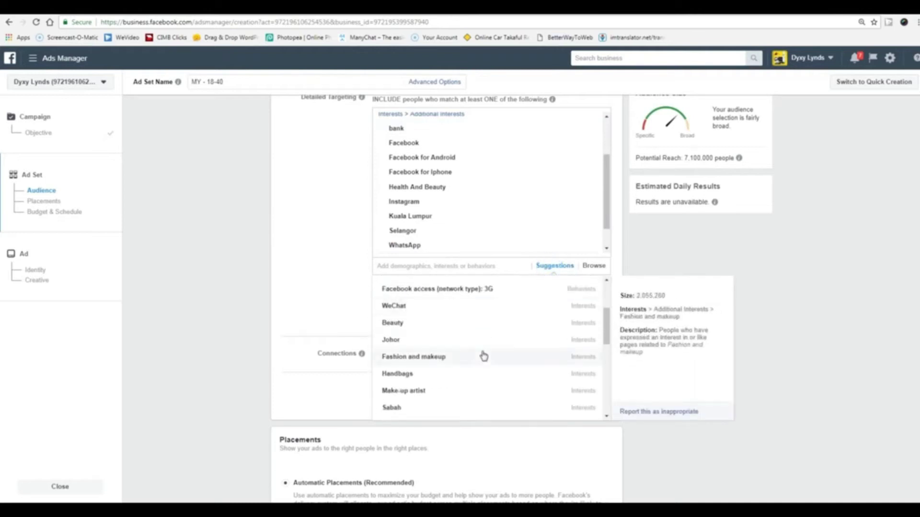
scroll(484, 355, down, 1)
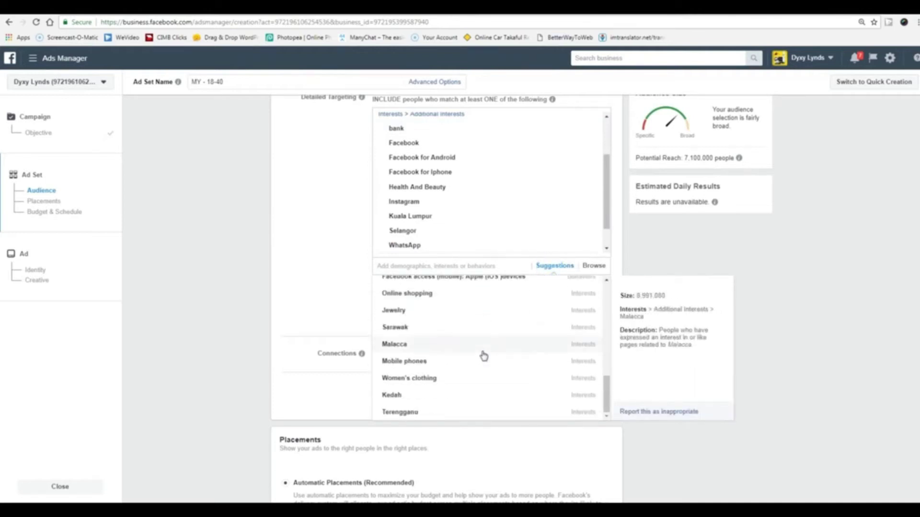
scroll(484, 355, up, 8)
click(456, 266)
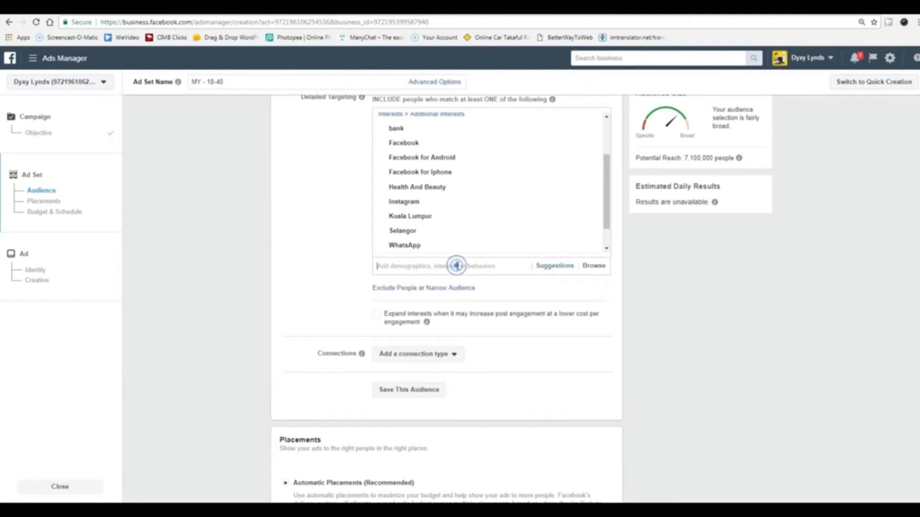
click(589, 128)
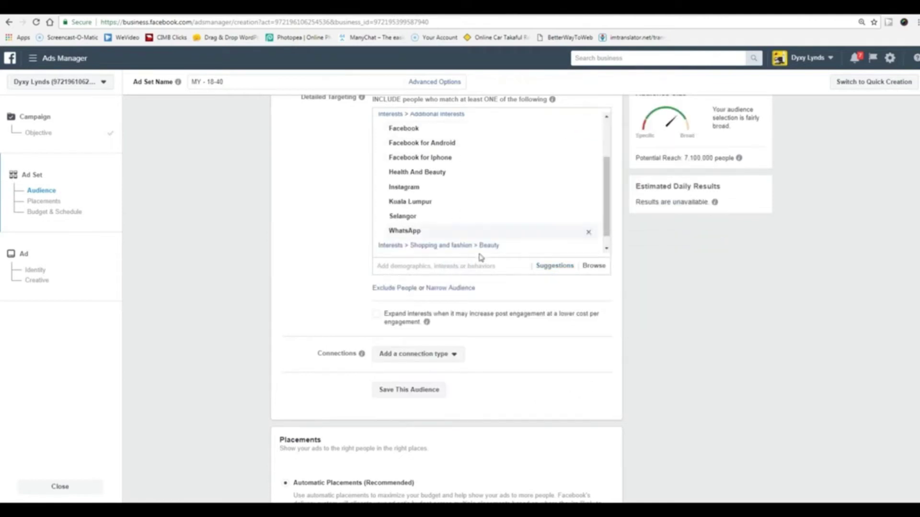
Step: Search the detailed targeting for maybank and add the interest Maybank
click(462, 263)
text(may)
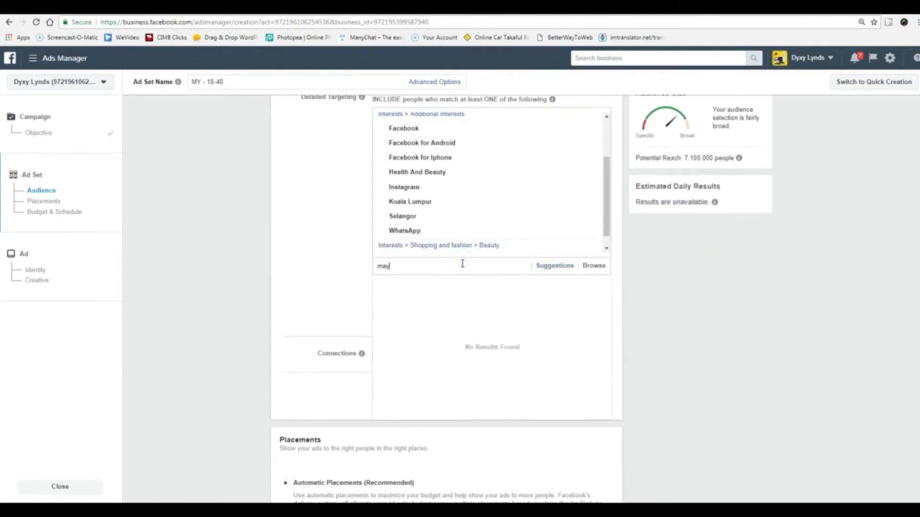
text(bank)
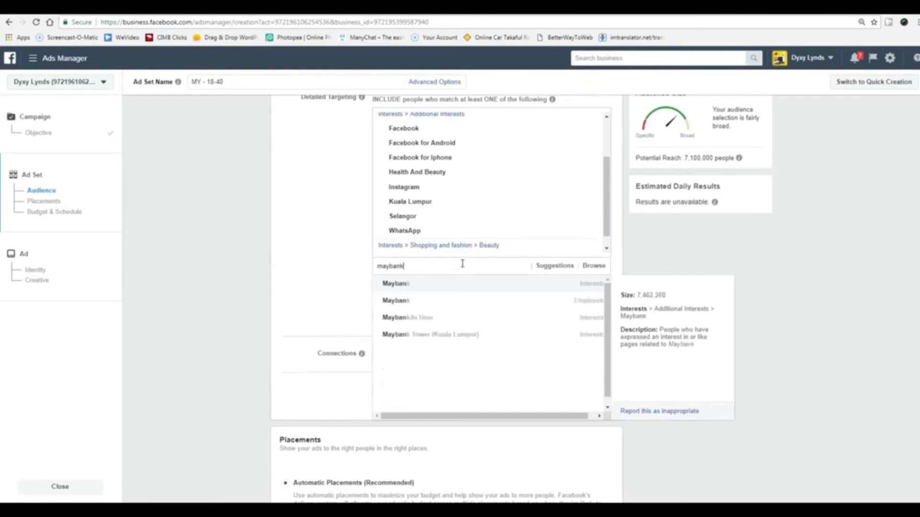
click(452, 284)
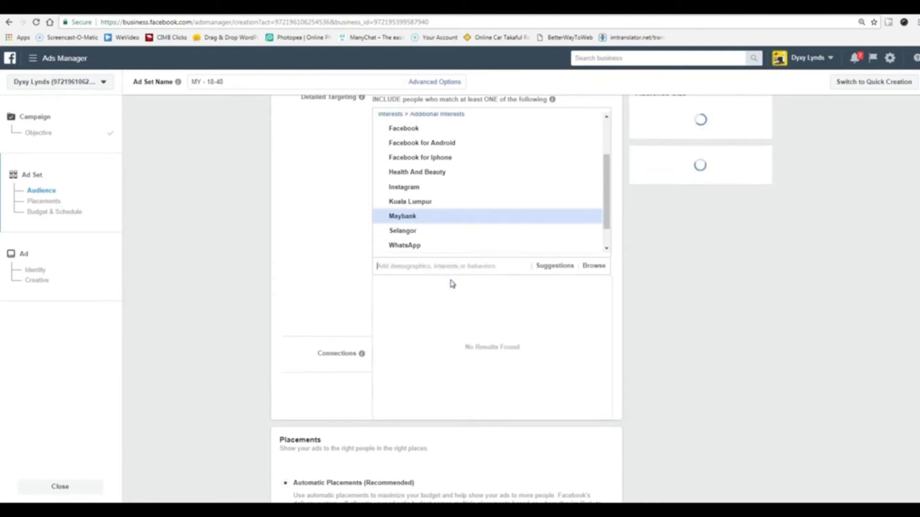
Step: Add the suggested bank interests CIMB, RHB Bank, Bank Rakyat, Bank Islam Malaysia, Bank Simpanan Nasional and AmBank to the detailed targeting
click(548, 266)
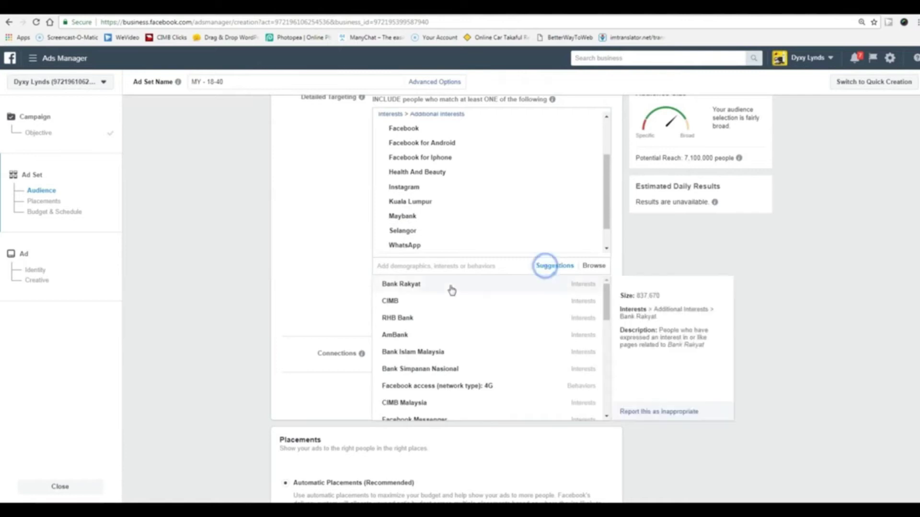
click(445, 303)
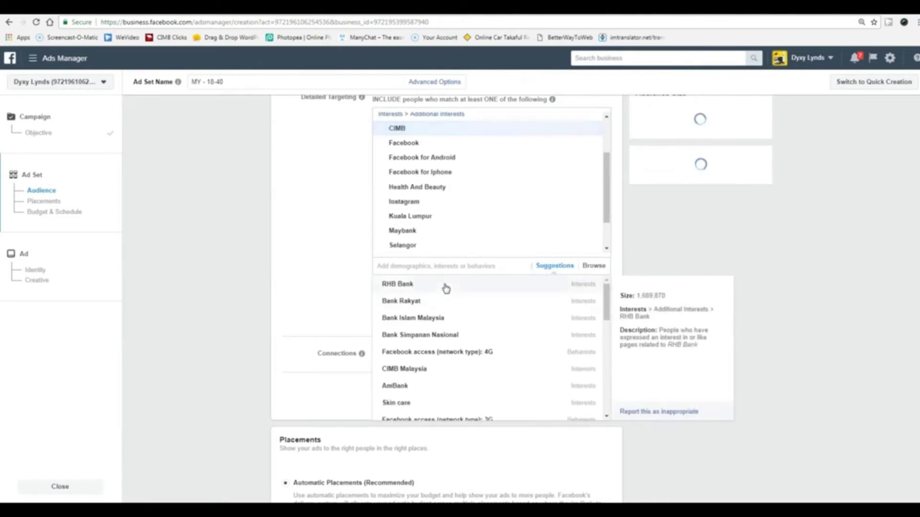
click(446, 286)
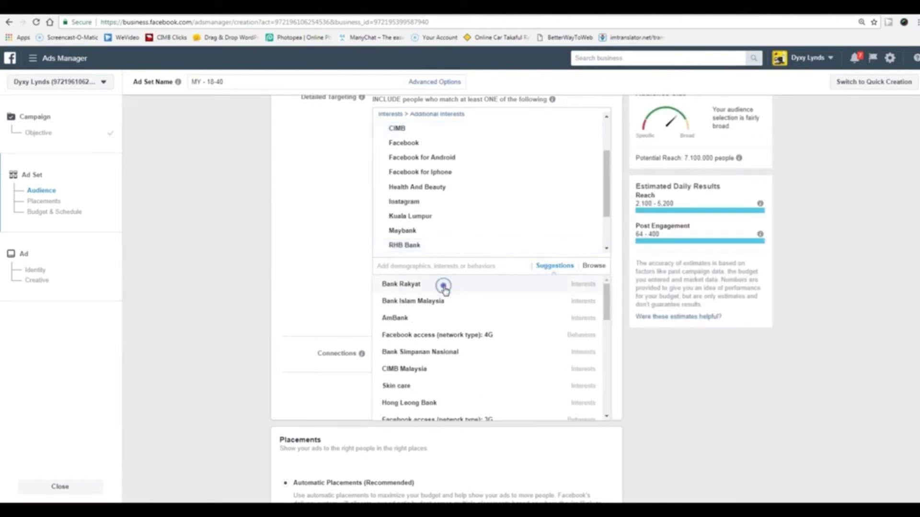
click(444, 286)
click(467, 285)
click(462, 285)
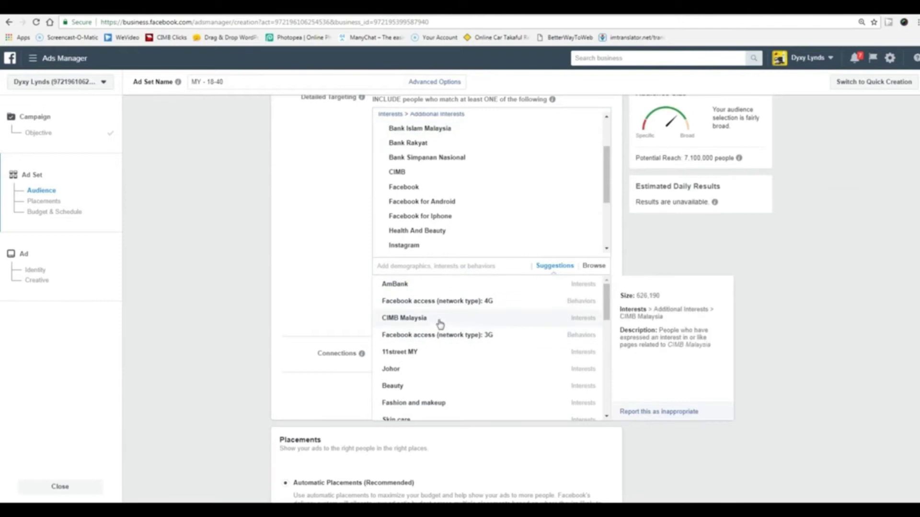
click(428, 285)
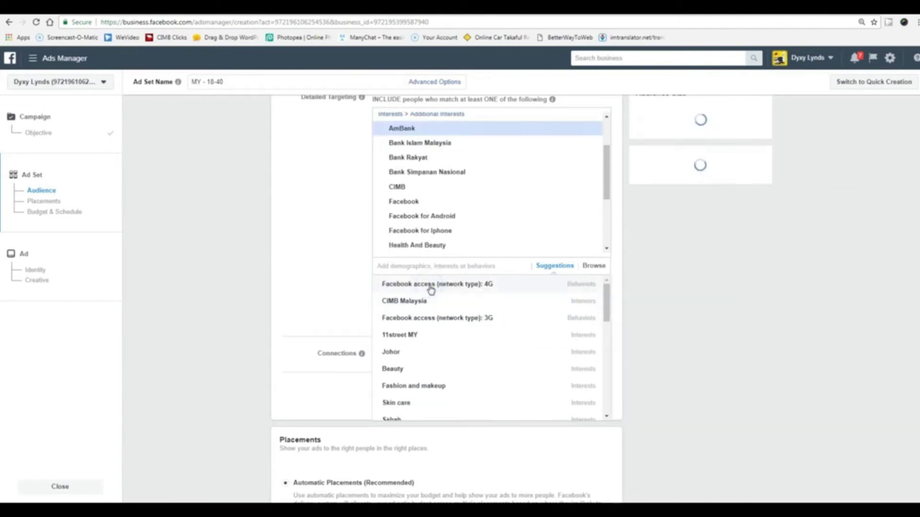
Step: Add the suggested interests 11street MY, Lazada and Putrajaya to the detailed targeting
click(431, 353)
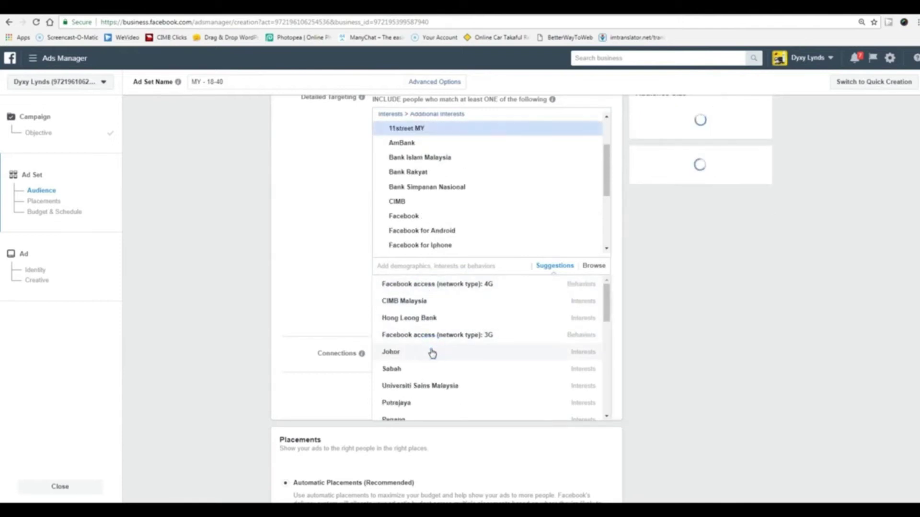
click(435, 287)
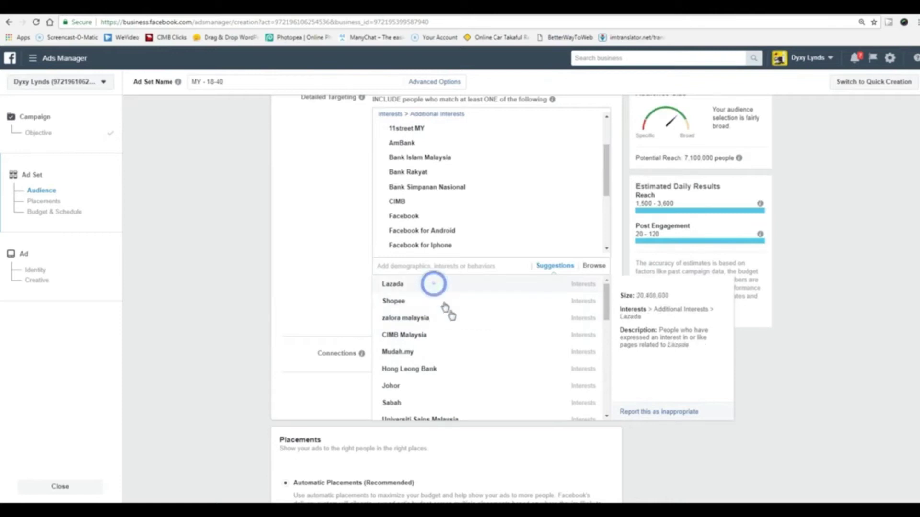
scroll(485, 343, down, 3)
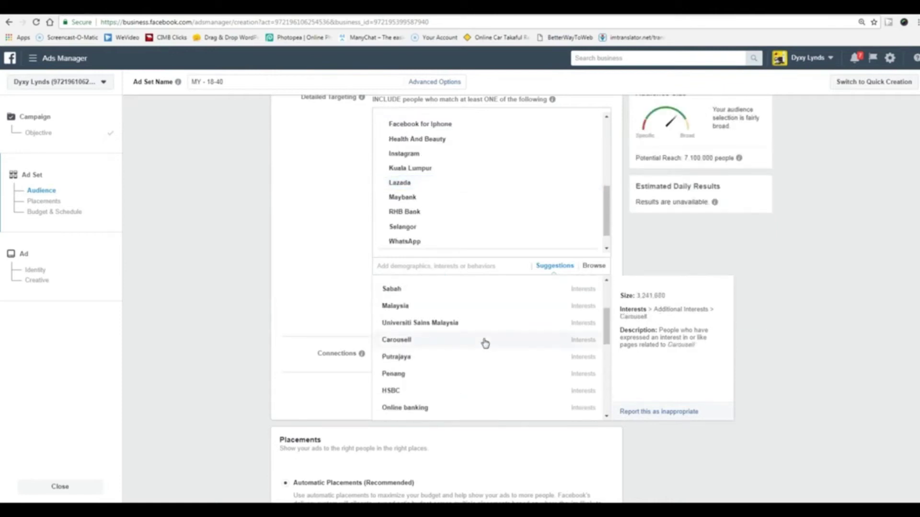
scroll(485, 343, down, 1)
click(445, 311)
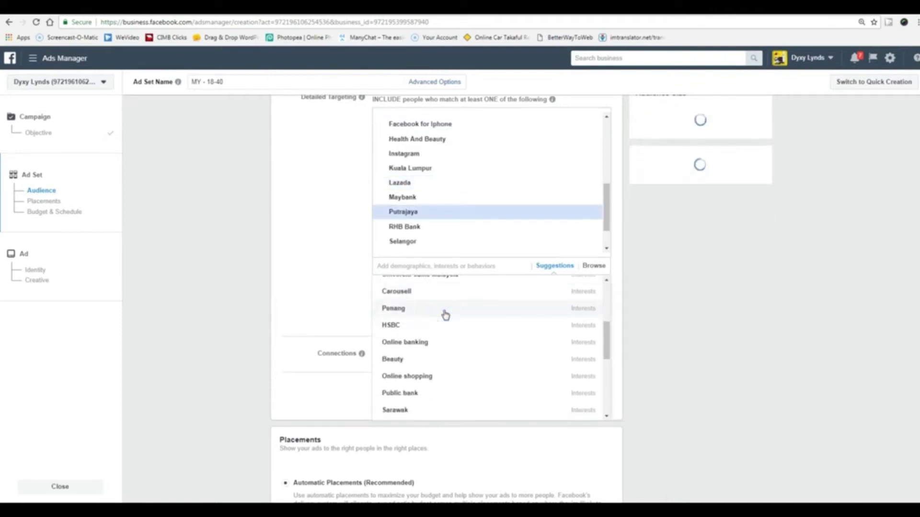
Step: Find Shah Alam and Kota Damansara further down the suggestions and add both to the targeted interests
scroll(476, 365, down, 3)
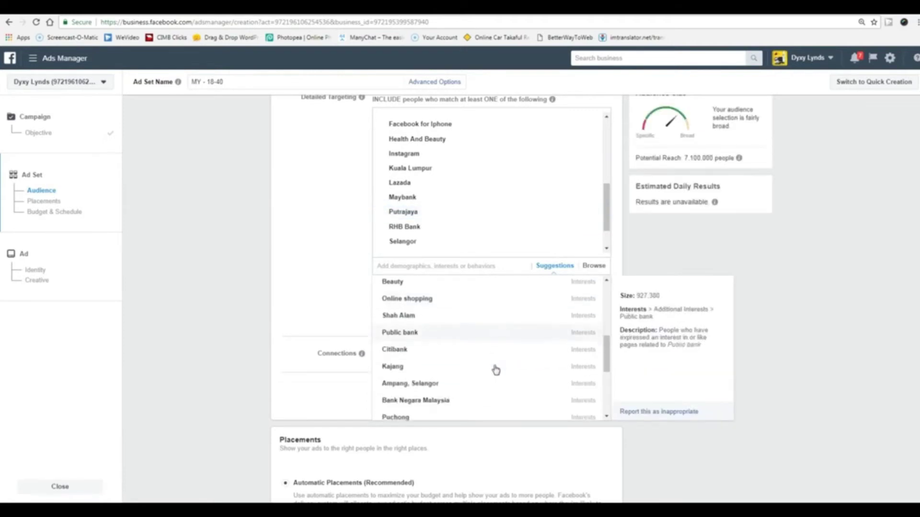
click(445, 301)
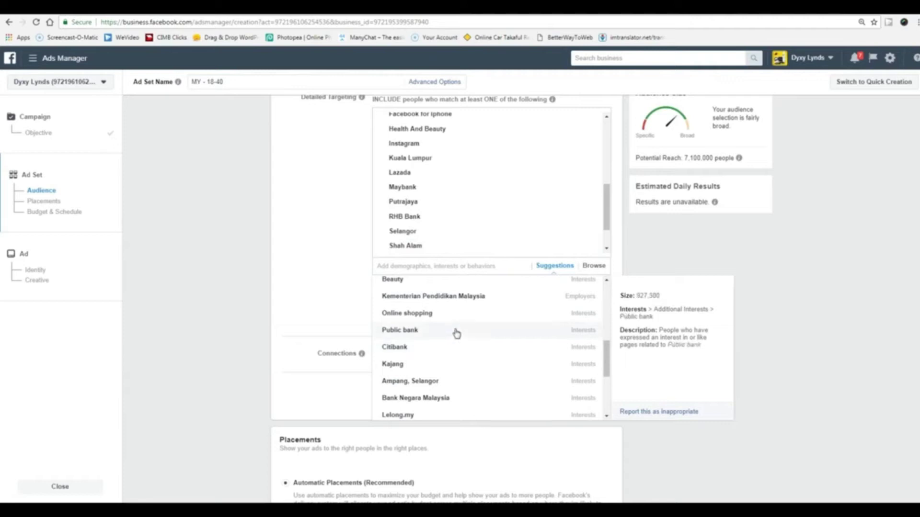
scroll(456, 334, down, 1)
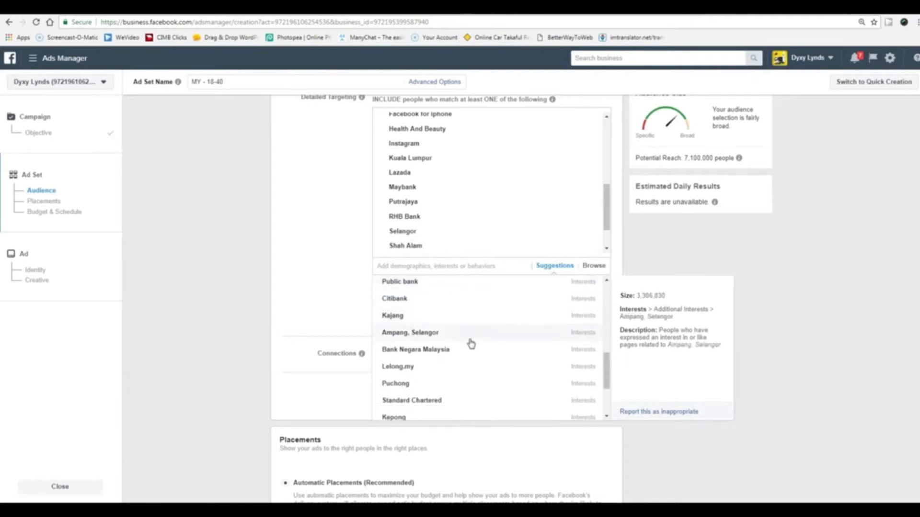
scroll(468, 353, down, 2)
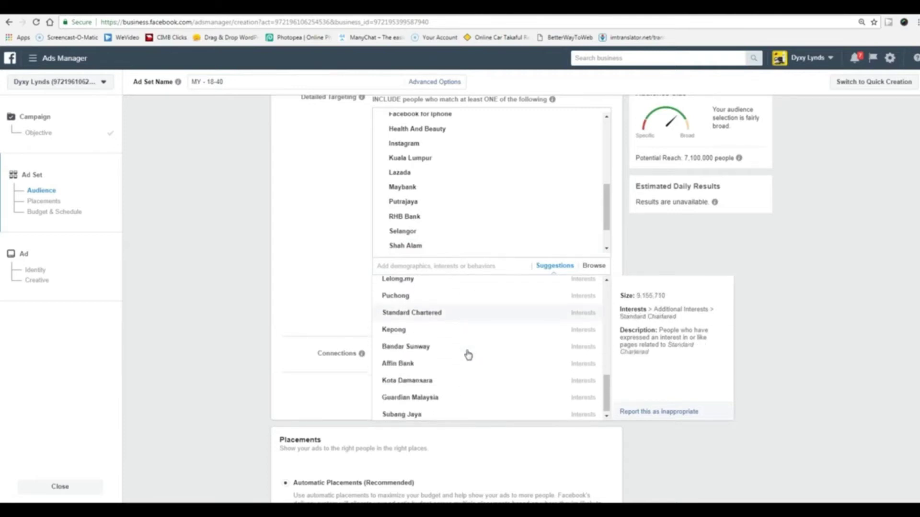
scroll(468, 354, down, 1)
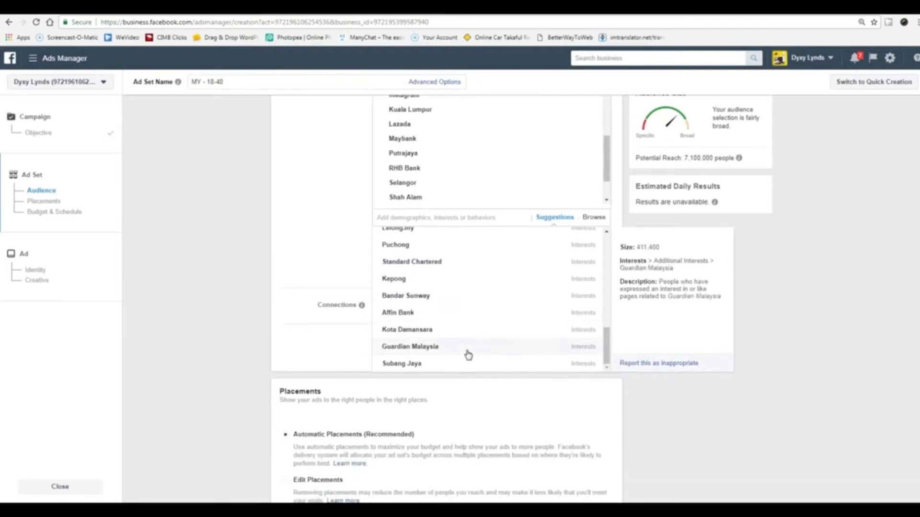
click(462, 335)
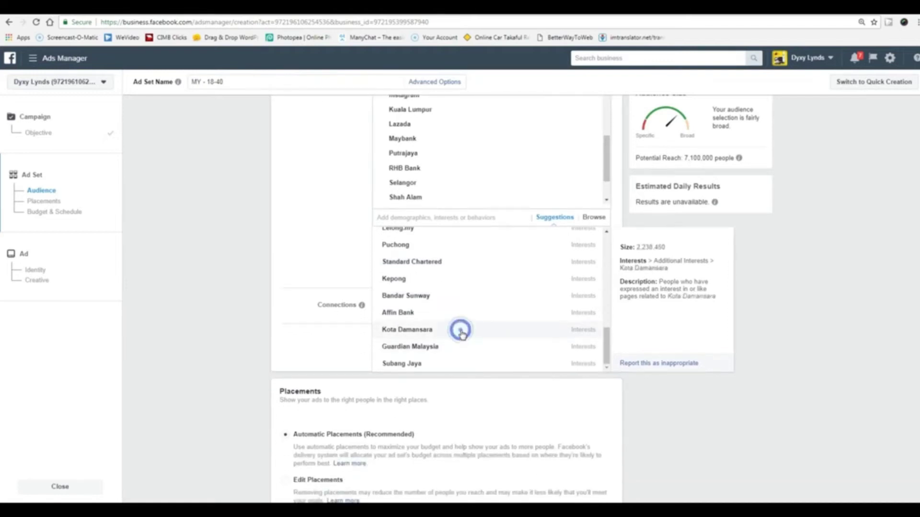
Step: Search the detailed targeting for university and add the interest University
scroll(463, 335, down, 3)
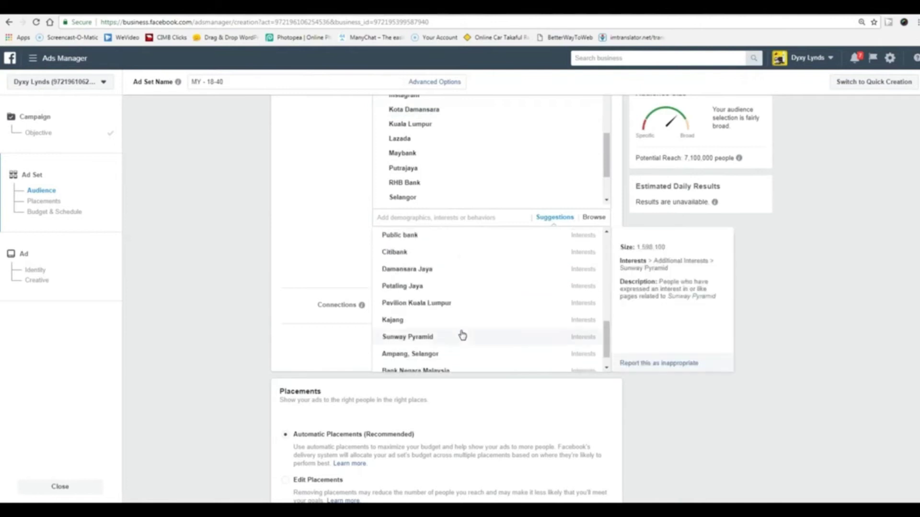
scroll(462, 321, down, 1)
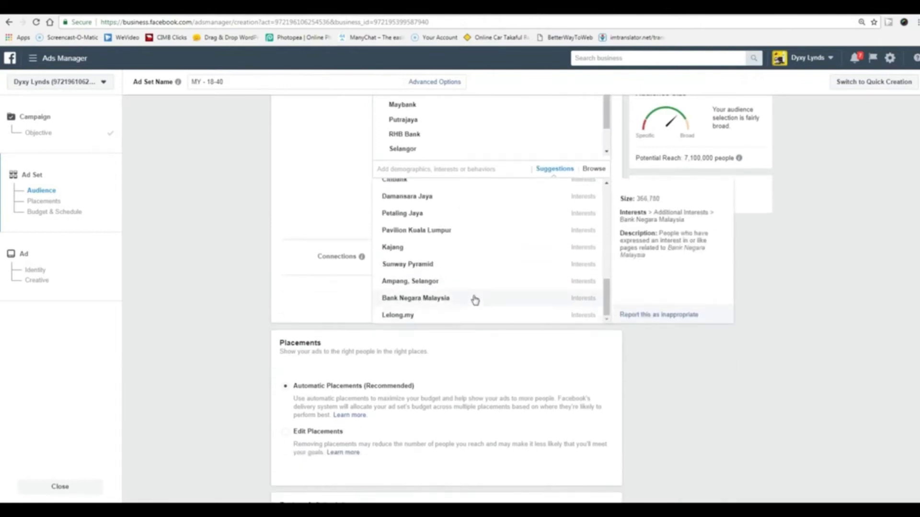
scroll(472, 302, up, 5)
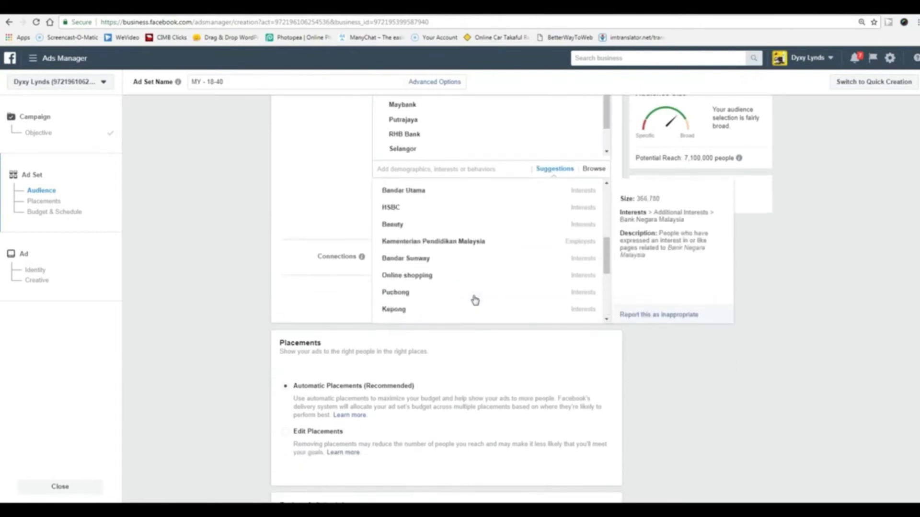
click(489, 168)
text(university)
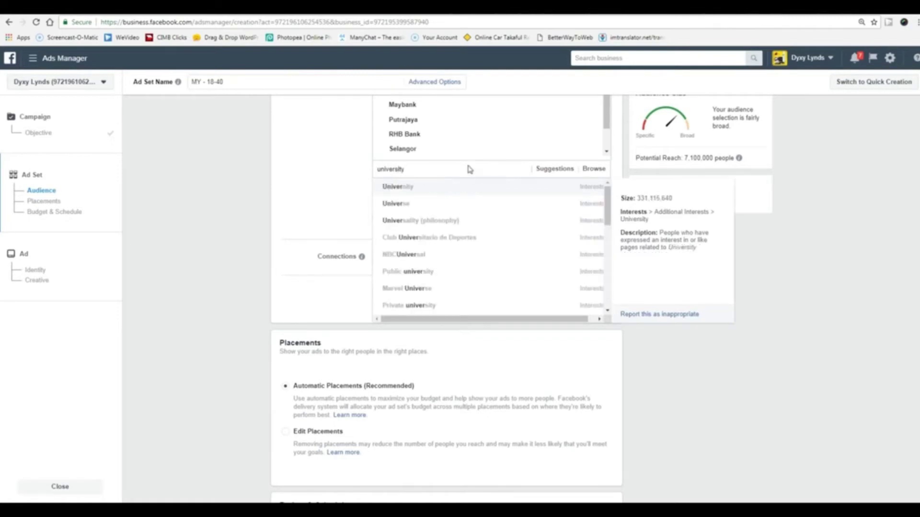
click(443, 188)
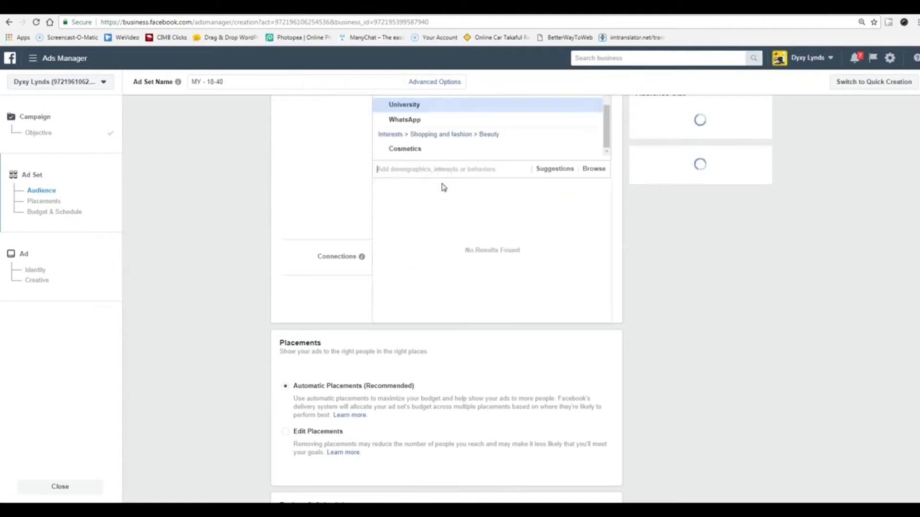
Step: Add the suggested interests College and Bangi, Malaysia to the detailed targeting
scroll(472, 187, up, 2)
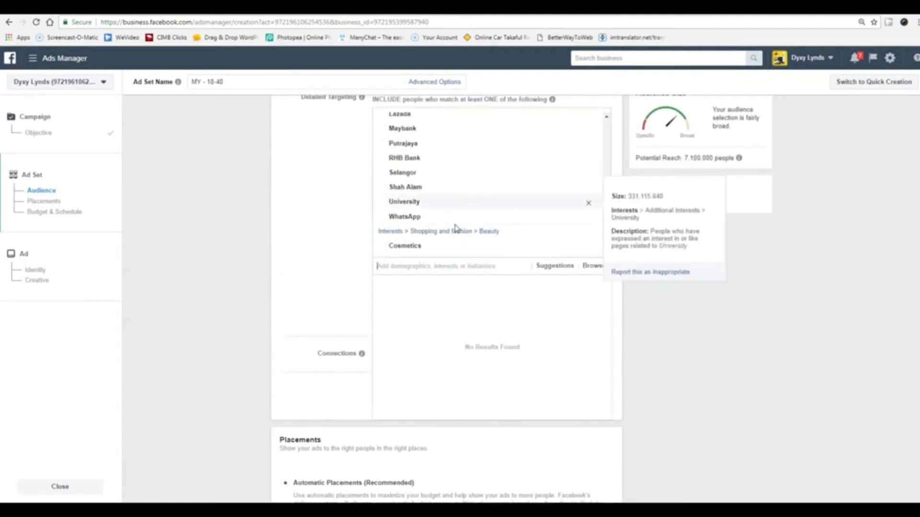
click(446, 265)
click(549, 267)
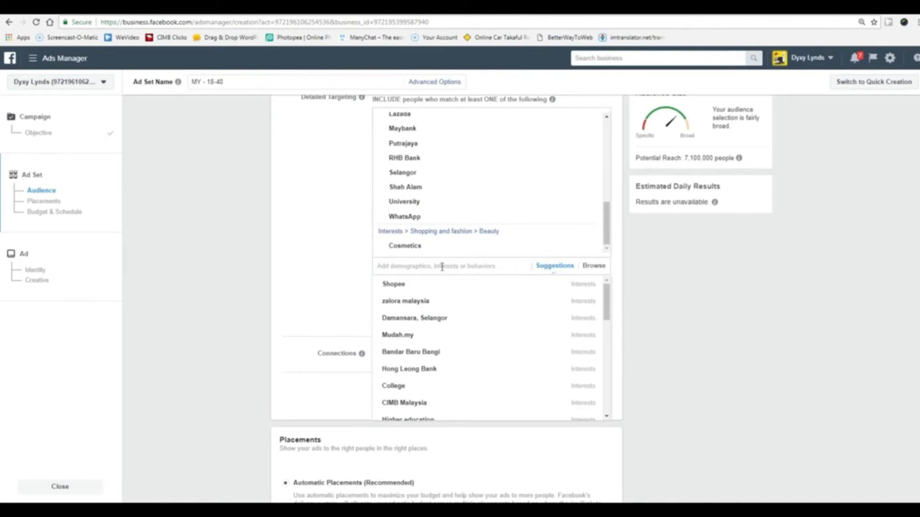
mouse_move(405, 385)
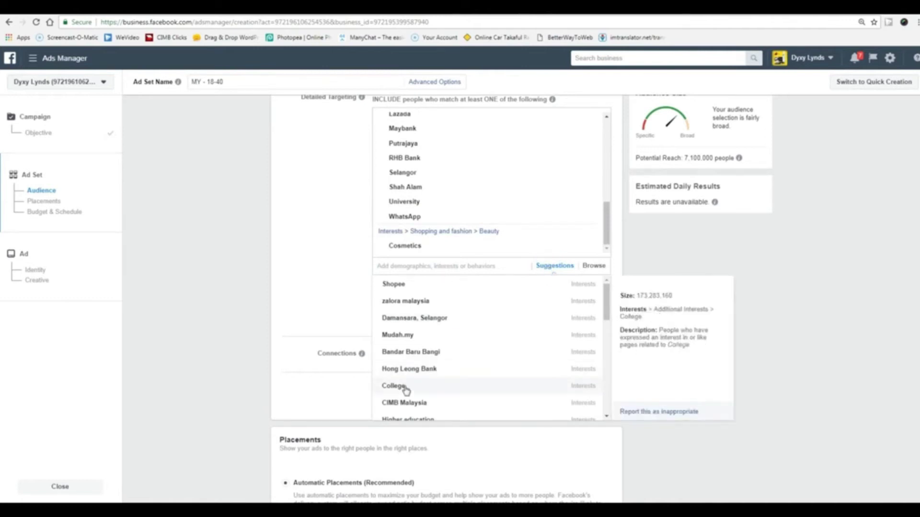
click(405, 386)
scroll(482, 366, down, 1)
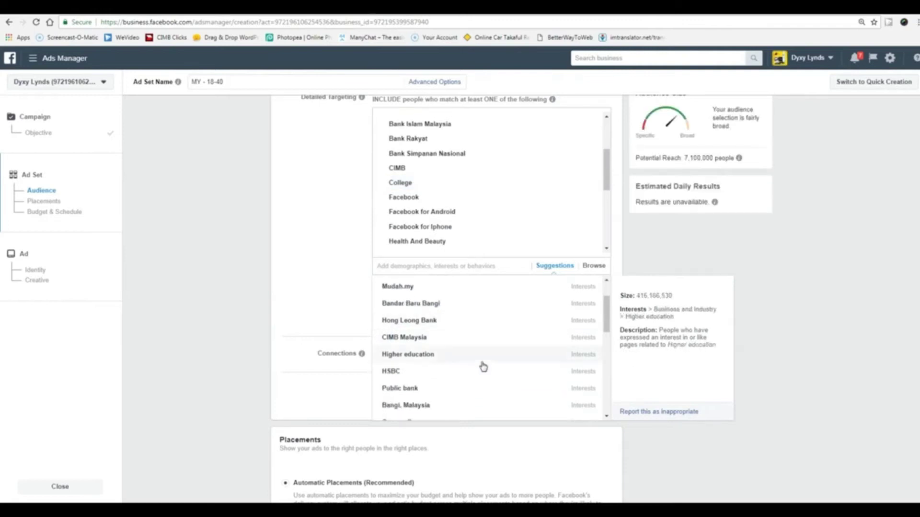
scroll(479, 369, down, 1)
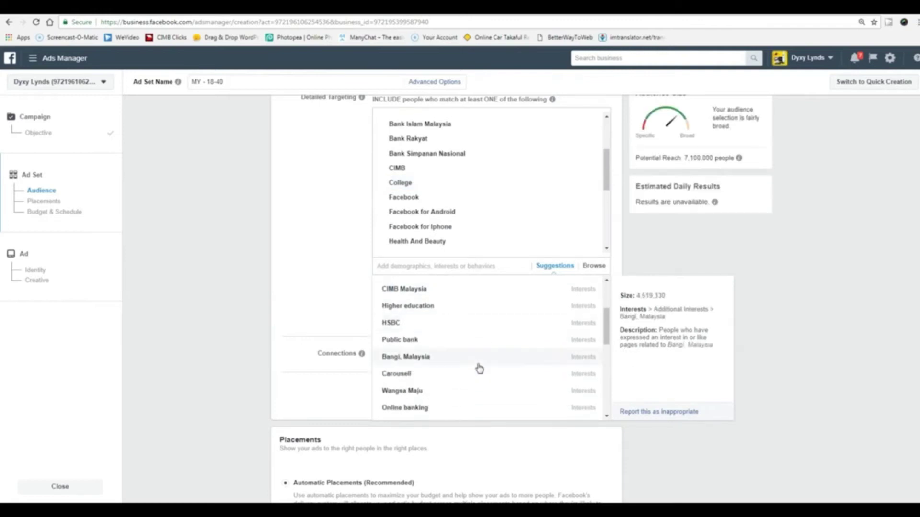
click(425, 358)
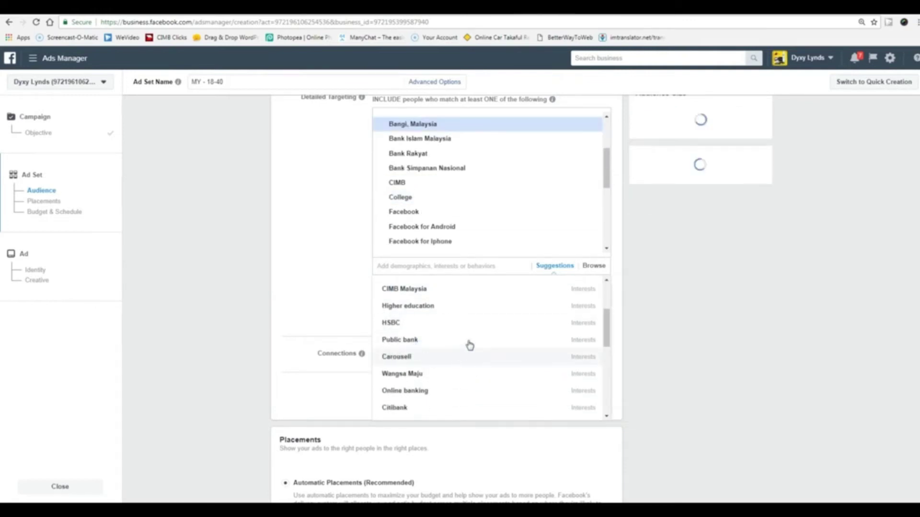
scroll(472, 344, down, 1)
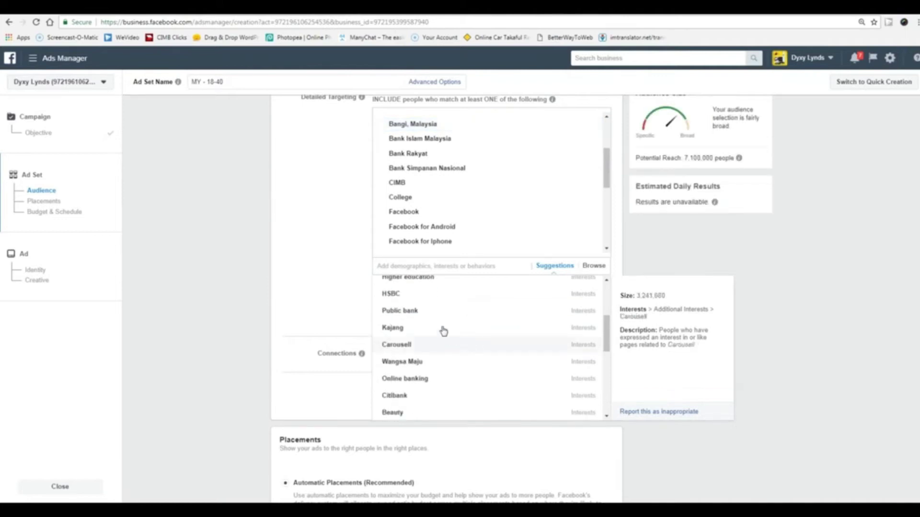
click(461, 266)
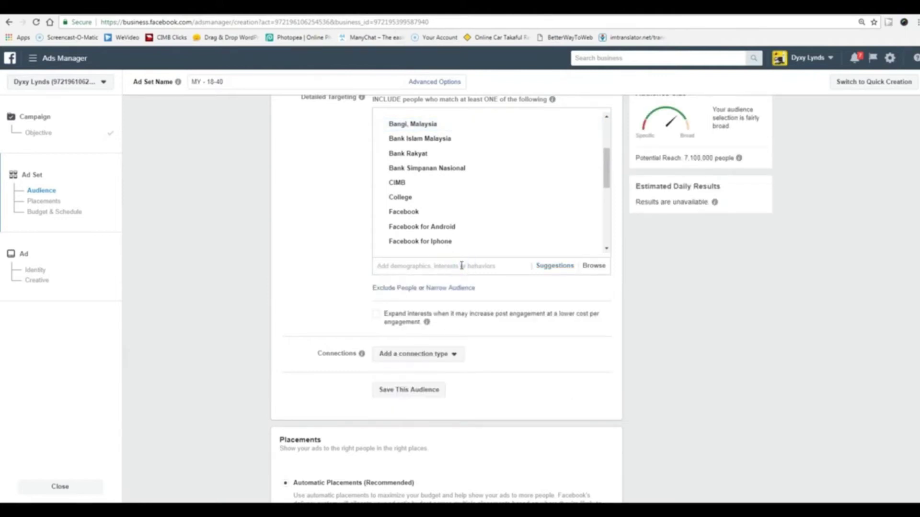
text(upm)
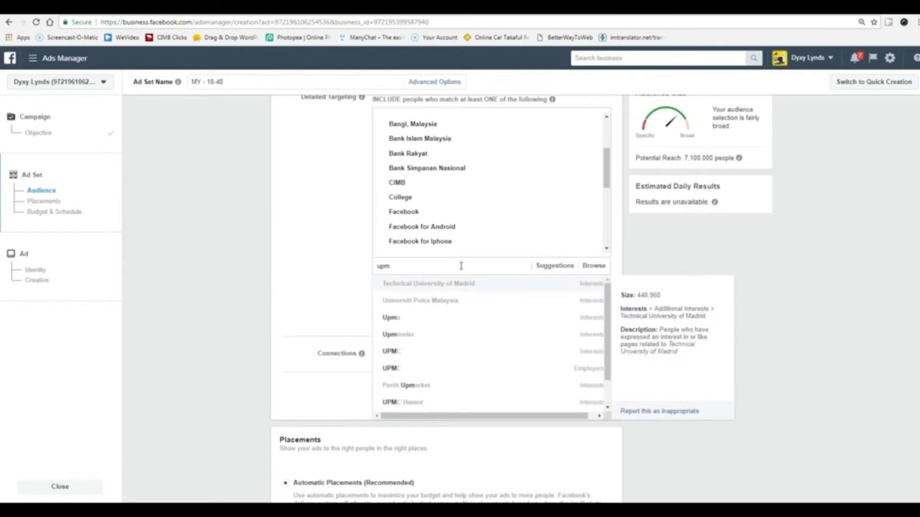
scroll(453, 357, down, 1)
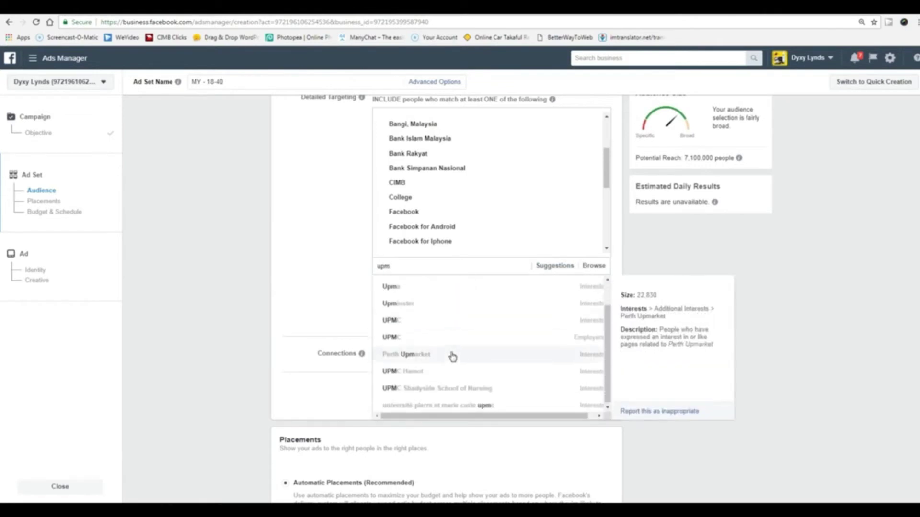
scroll(452, 357, up, 1)
Step: Search the detailed targeting for university malaya and add the interest University of Malaya
drag(396, 267, 379, 266)
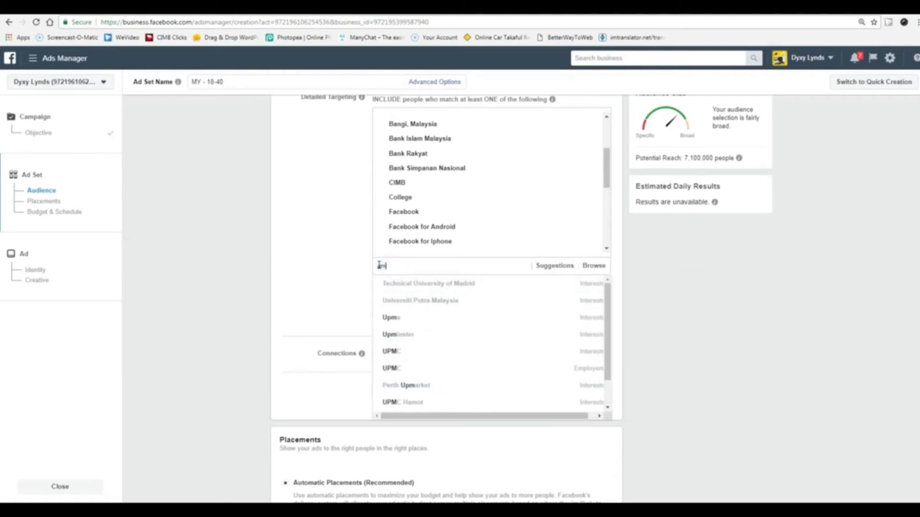
text(university malaya)
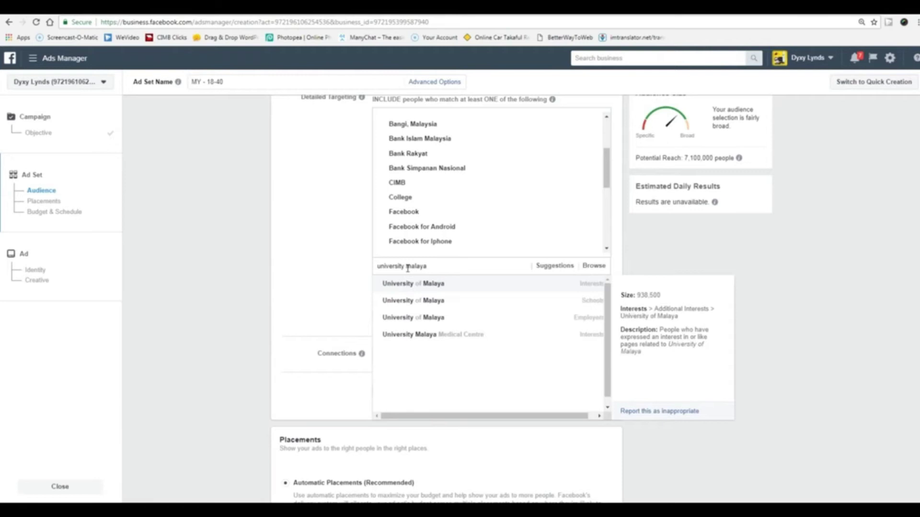
click(422, 285)
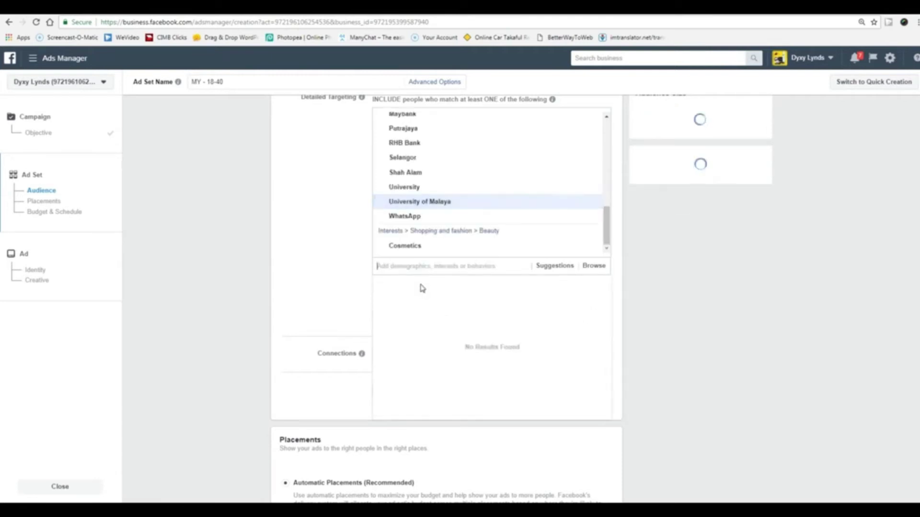
Step: Add the suggested interests Universiti Putra Malaysia, Universiti Sains Malaysia and Universiti Teknologi MARA to the detailed targeting
click(557, 267)
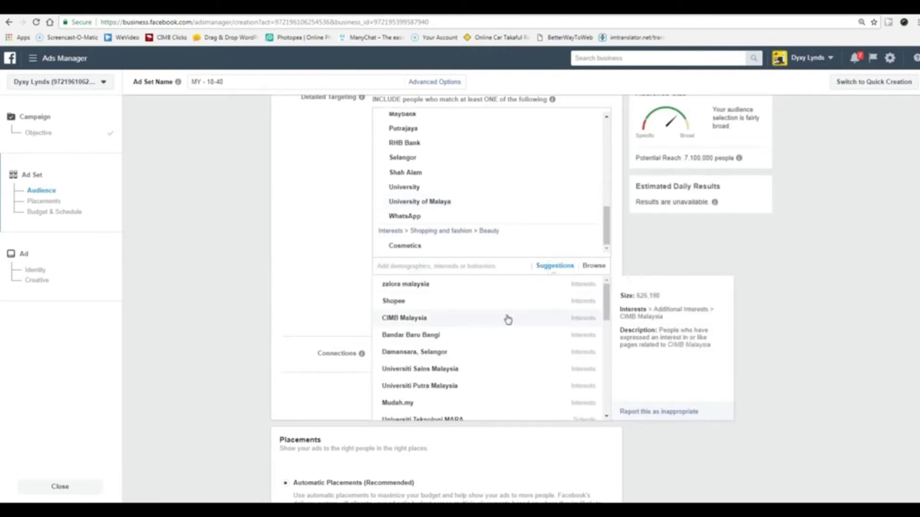
scroll(508, 319, down, 1)
scroll(507, 319, down, 1)
scroll(507, 318, up, 1)
click(475, 339)
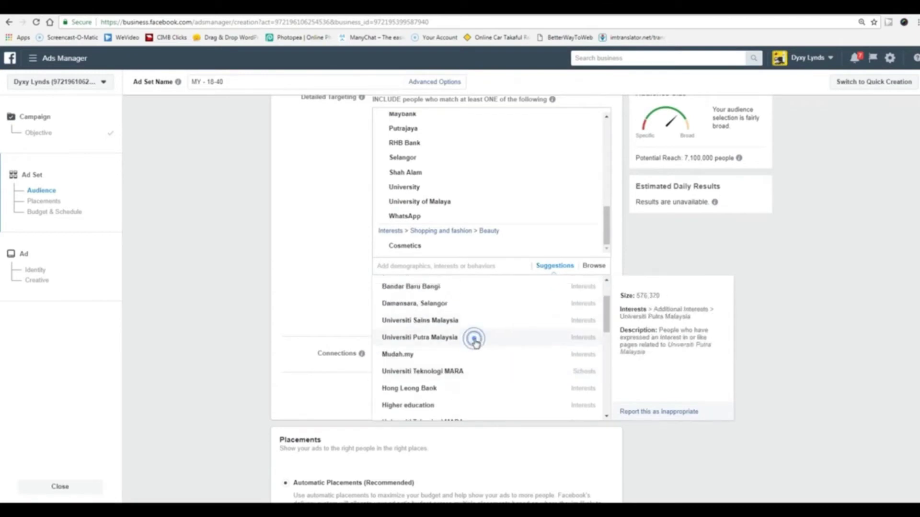
click(472, 306)
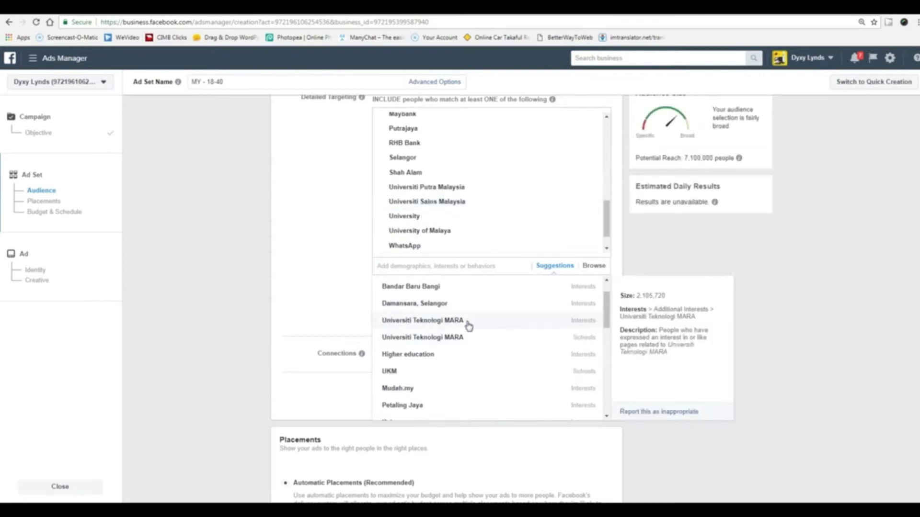
click(468, 322)
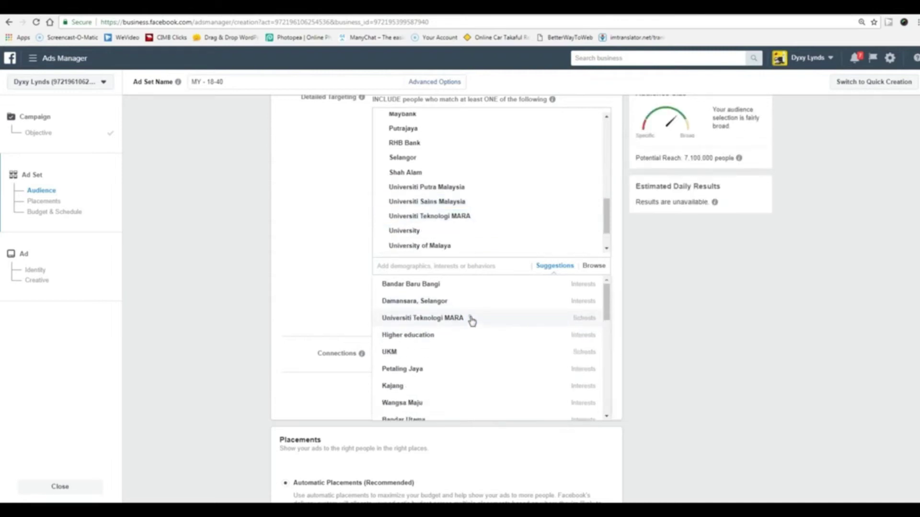
Step: Add the suggested schools Universiti Teknologi MARA, UKM, International Islamic University Malaysia, Universiti Malaysia Sarawak and Universiti Malaysia Sabah to the targeting
click(471, 318)
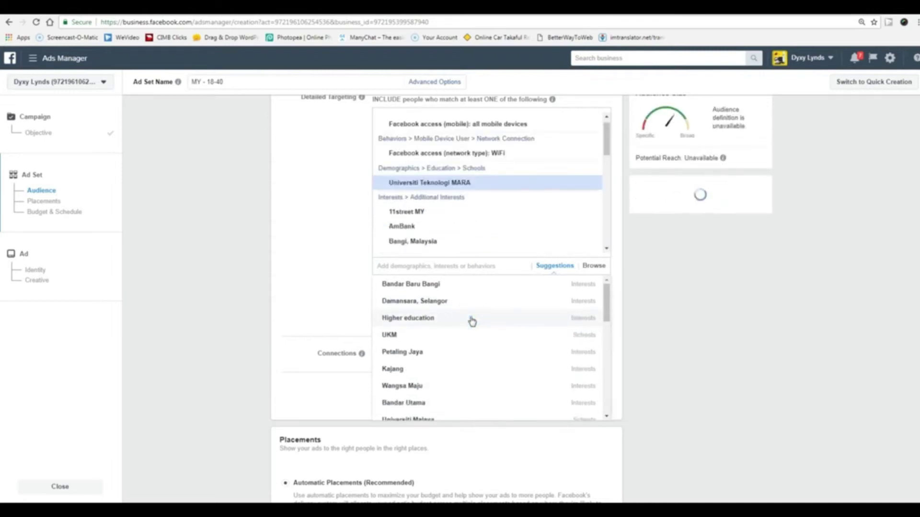
click(436, 337)
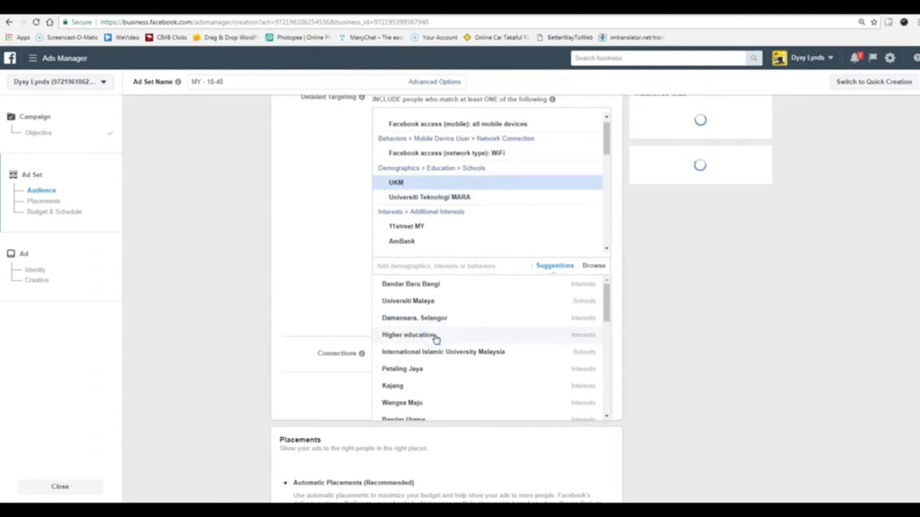
click(491, 353)
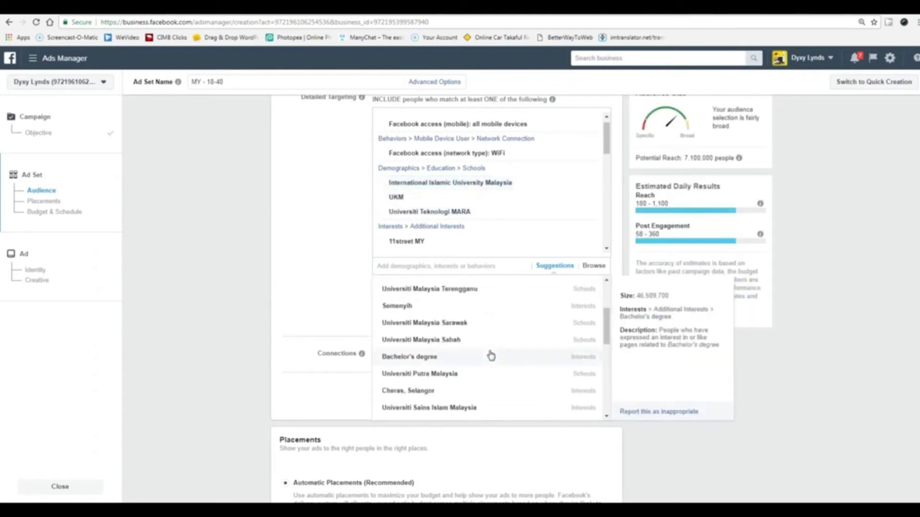
click(487, 326)
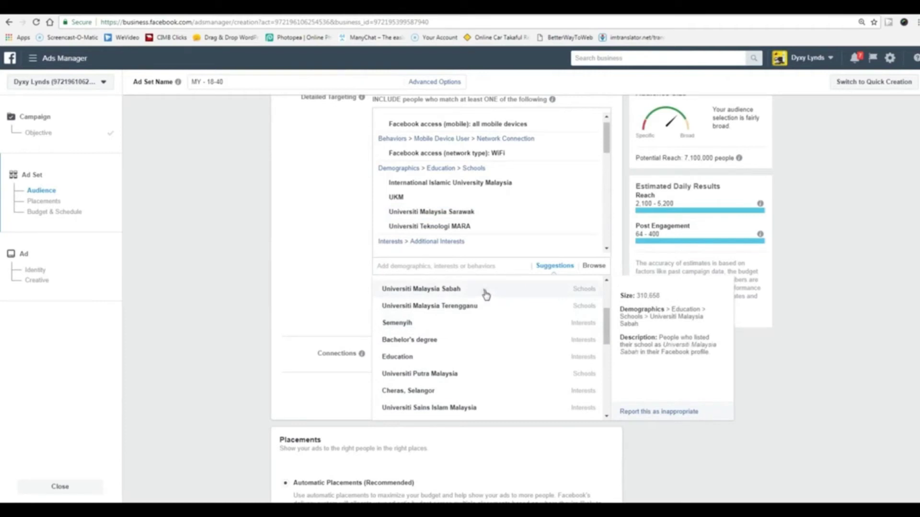
click(486, 293)
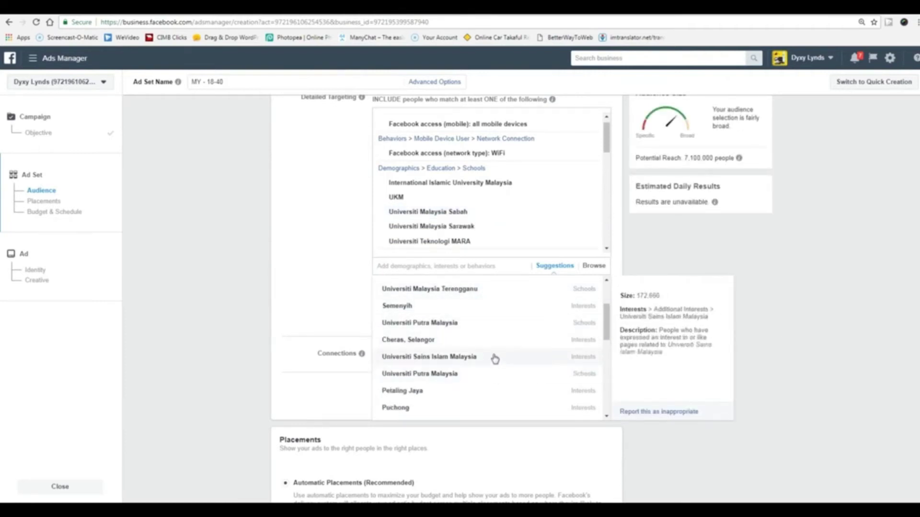
Step: Add the suggested interests Universiti Sains Islam Malaysia and Malaysia to the detailed targeting
click(495, 359)
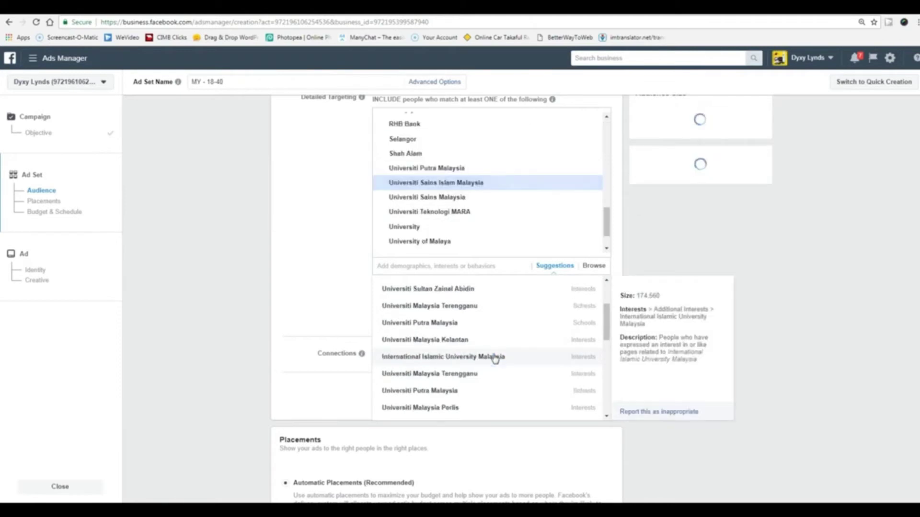
scroll(495, 359, down, 1)
scroll(495, 358, down, 4)
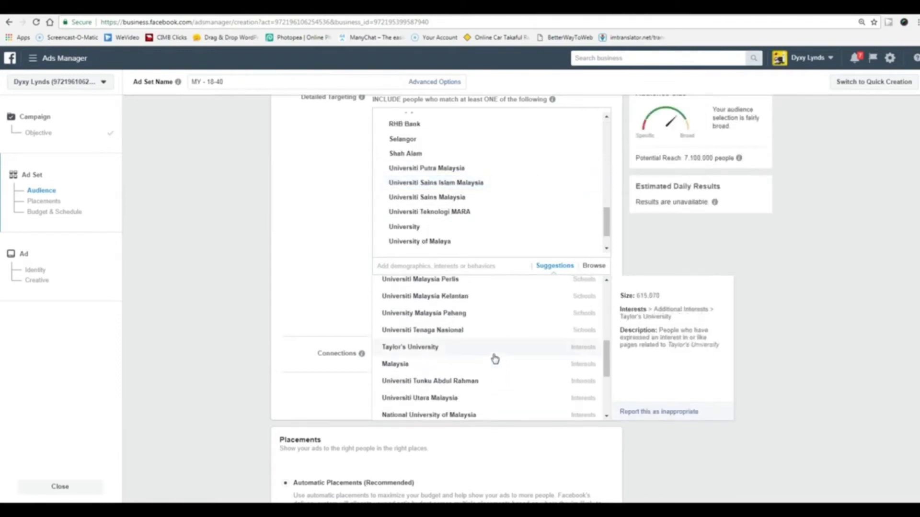
scroll(495, 358, up, 3)
scroll(495, 359, down, 3)
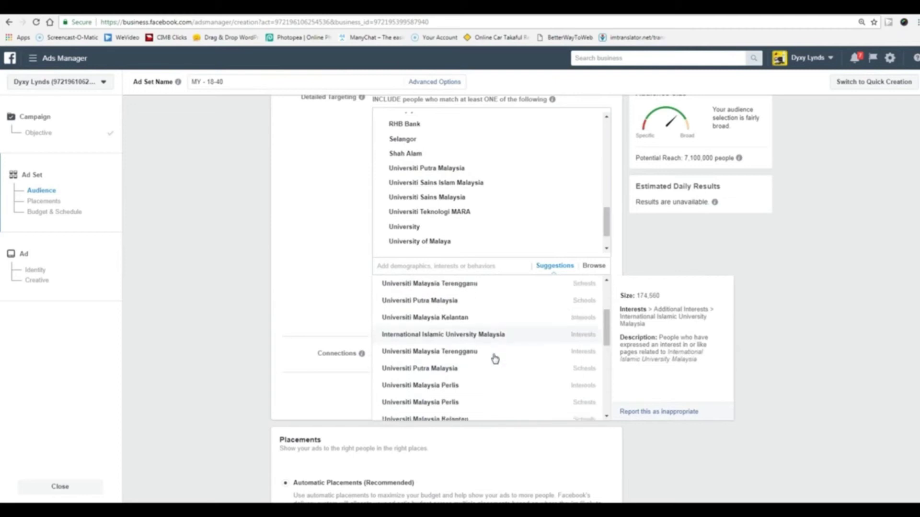
scroll(495, 359, down, 4)
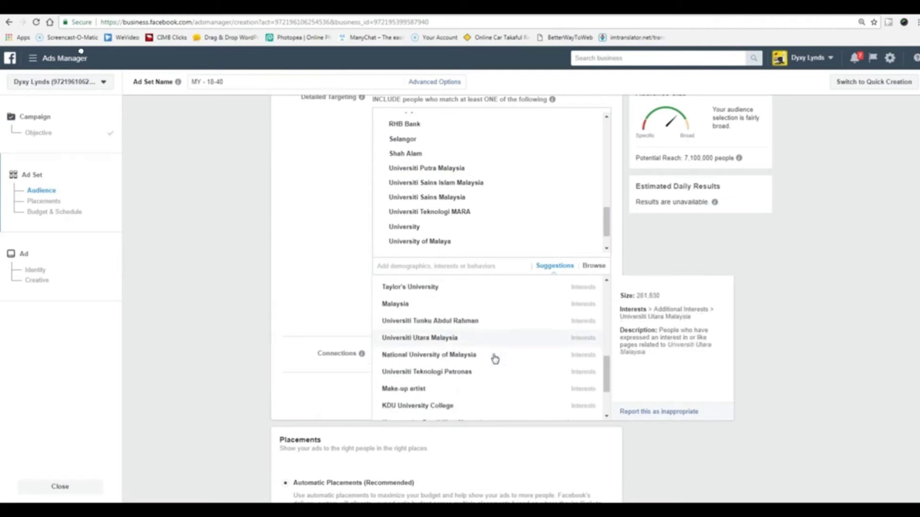
scroll(495, 360, up, 6)
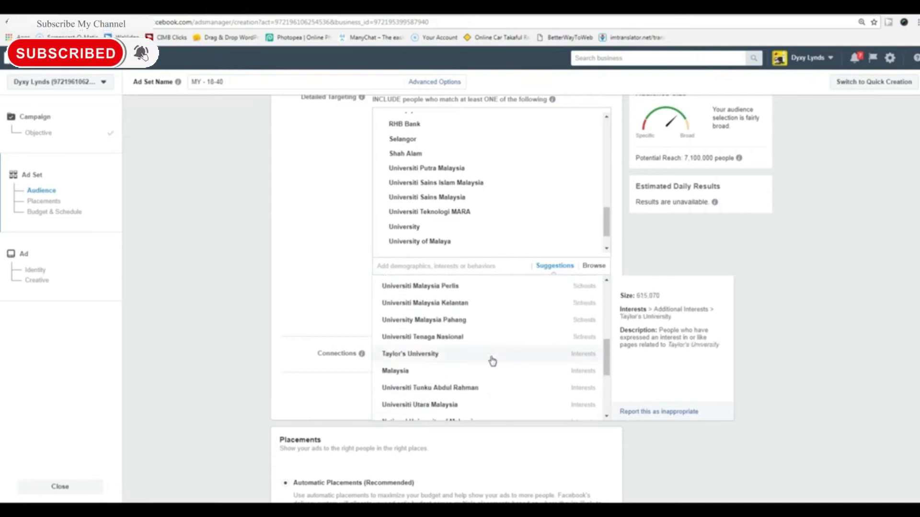
click(423, 372)
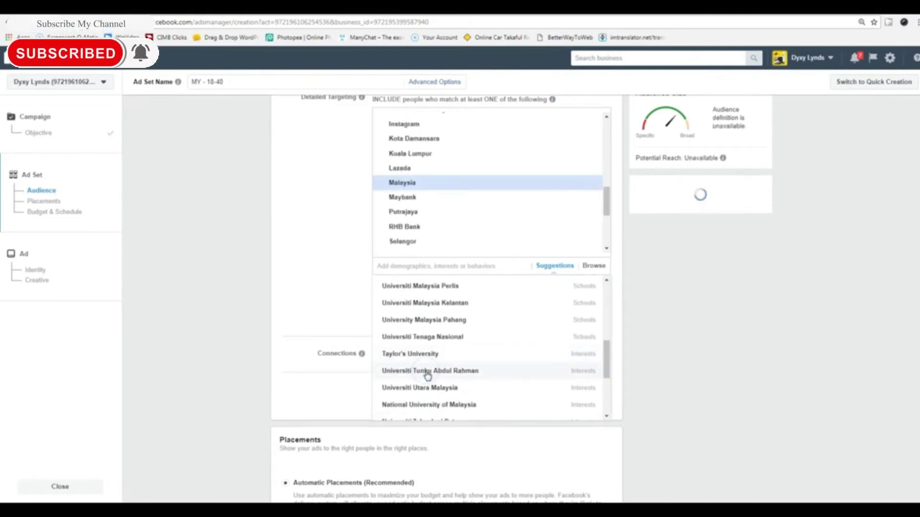
Step: Search the detailed targeting for hospital, add Hospital, and add the suggested Clinic interest and Healthcare and Medical Services industry
click(477, 265)
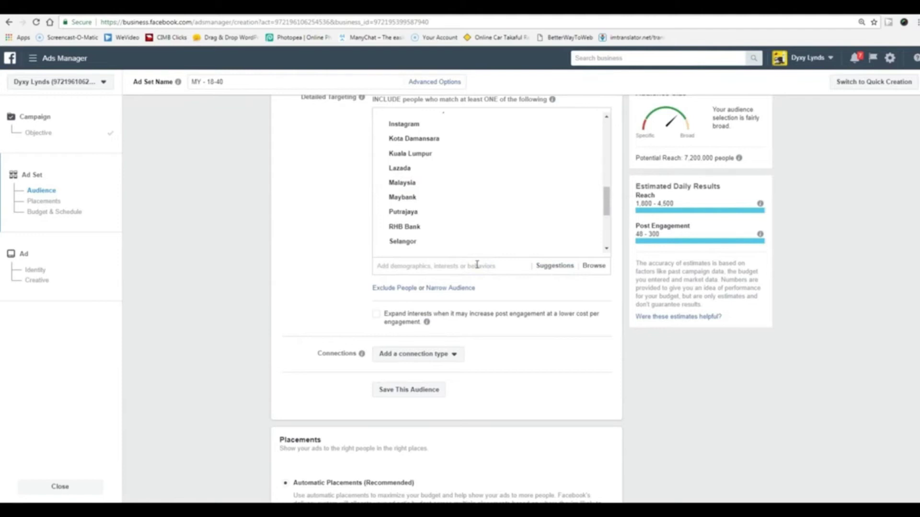
text(hospital)
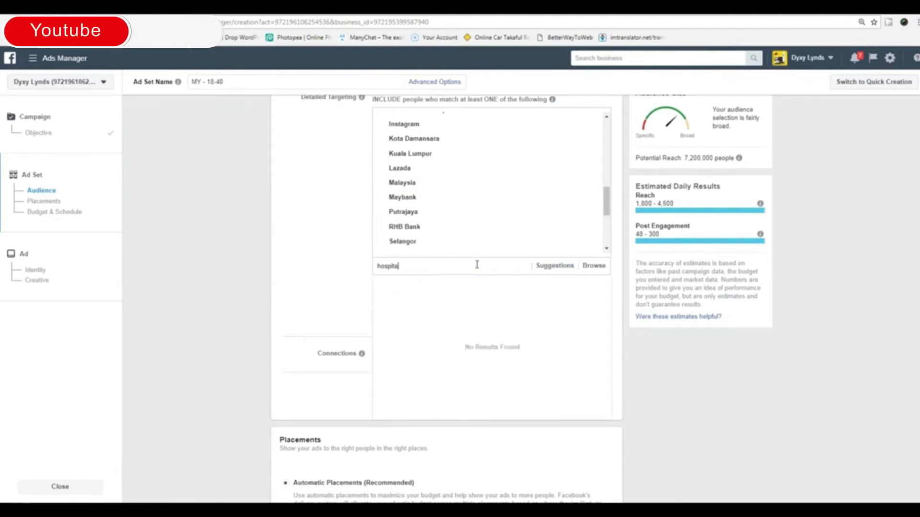
click(448, 285)
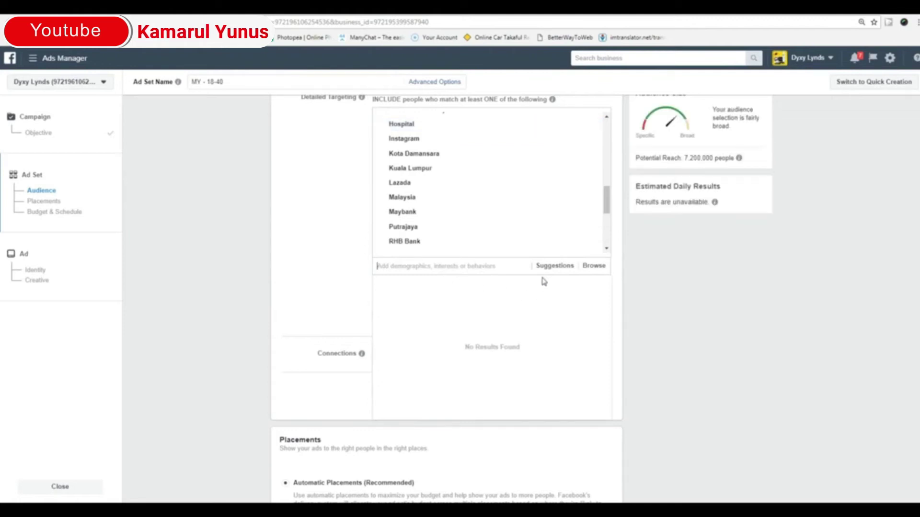
click(552, 267)
click(494, 285)
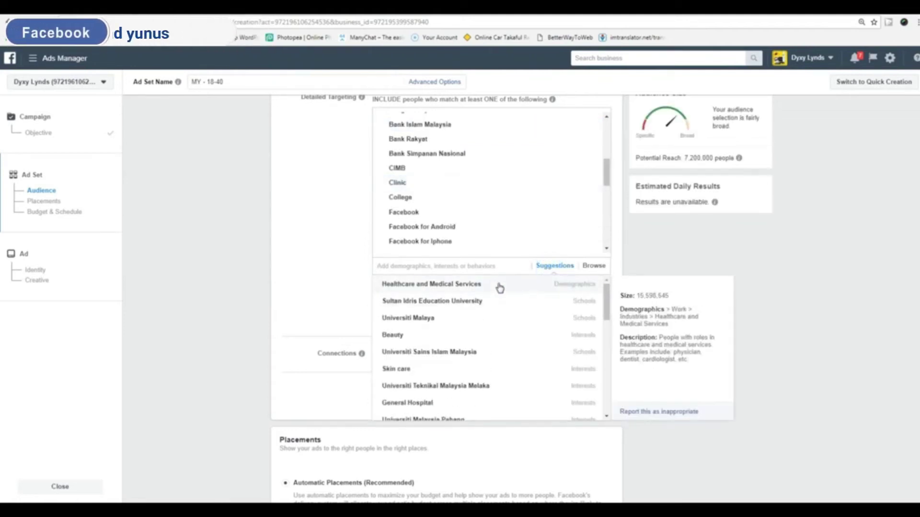
click(499, 286)
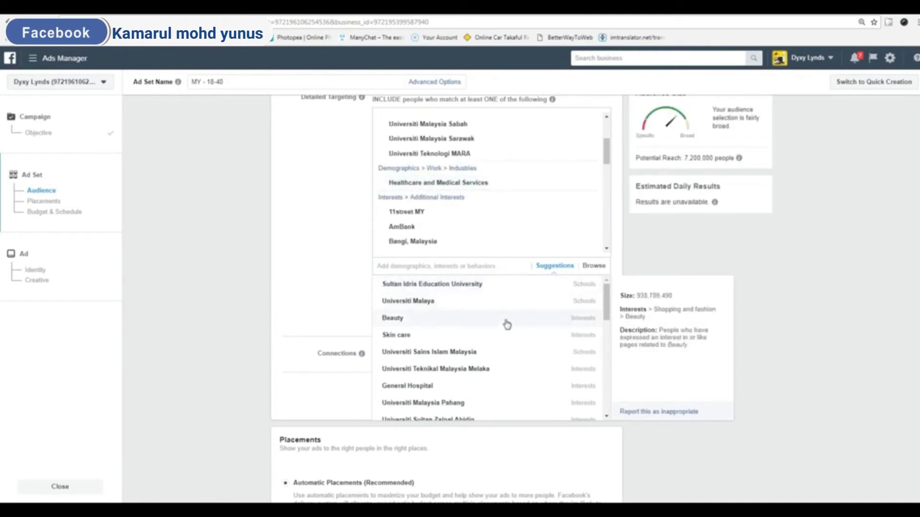
Step: Add the suggested interests Nursing and Medicine to the detailed targeting
scroll(506, 324, down, 1)
scroll(507, 325, down, 2)
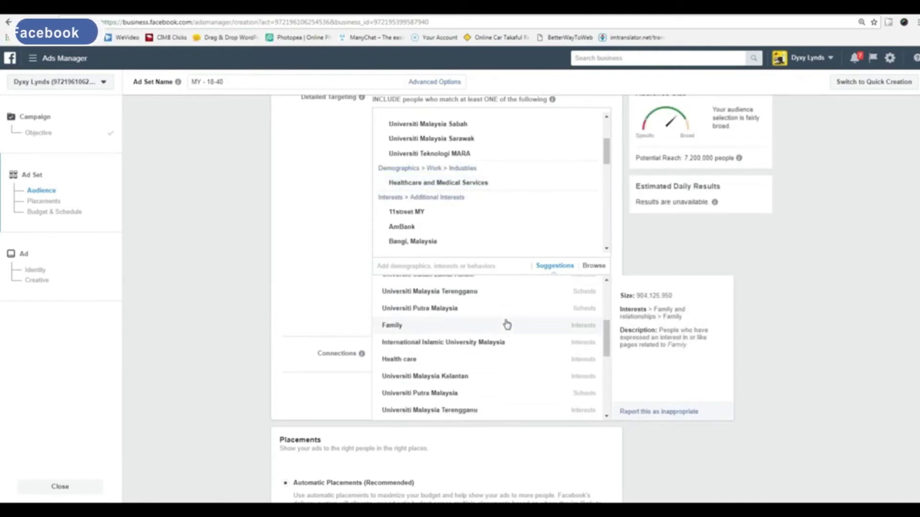
scroll(507, 325, down, 2)
scroll(507, 325, down, 2)
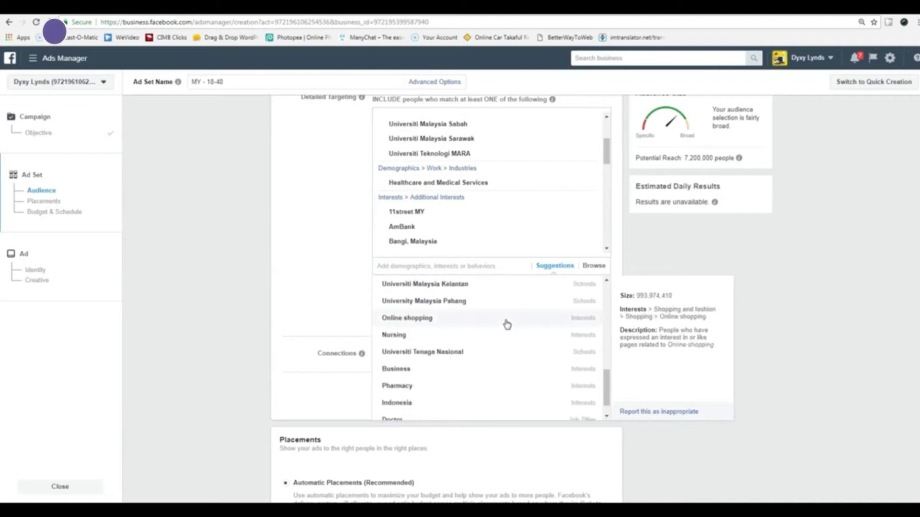
click(423, 340)
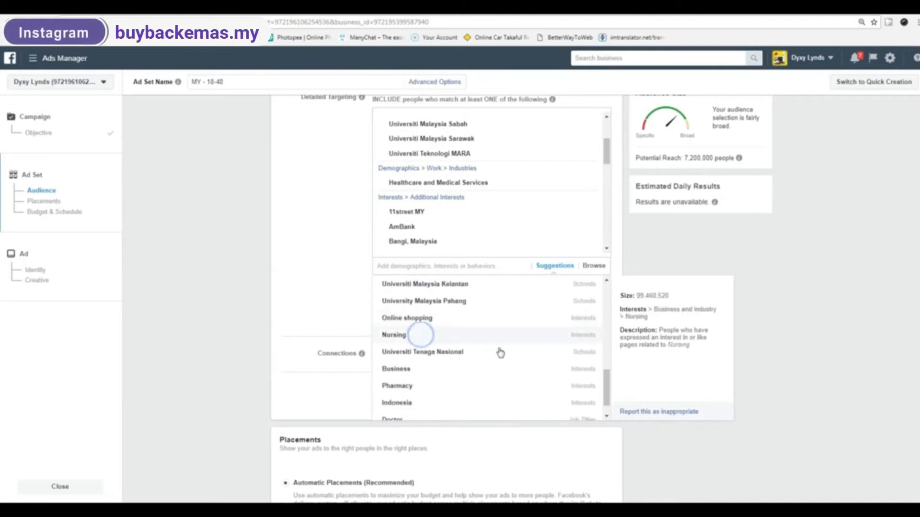
scroll(509, 348, down, 3)
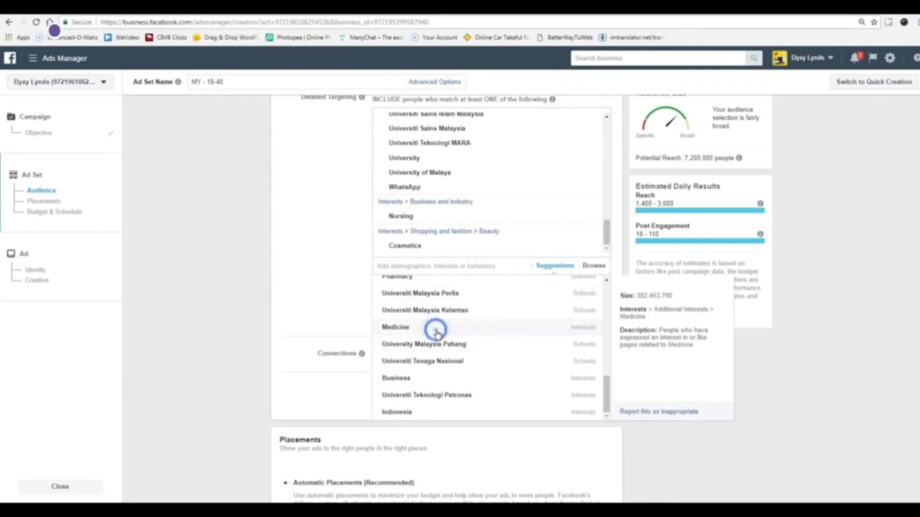
click(436, 329)
Step: Add the suggested interests Family and Family and relationships to the detailed targeting
scroll(504, 354, down, 1)
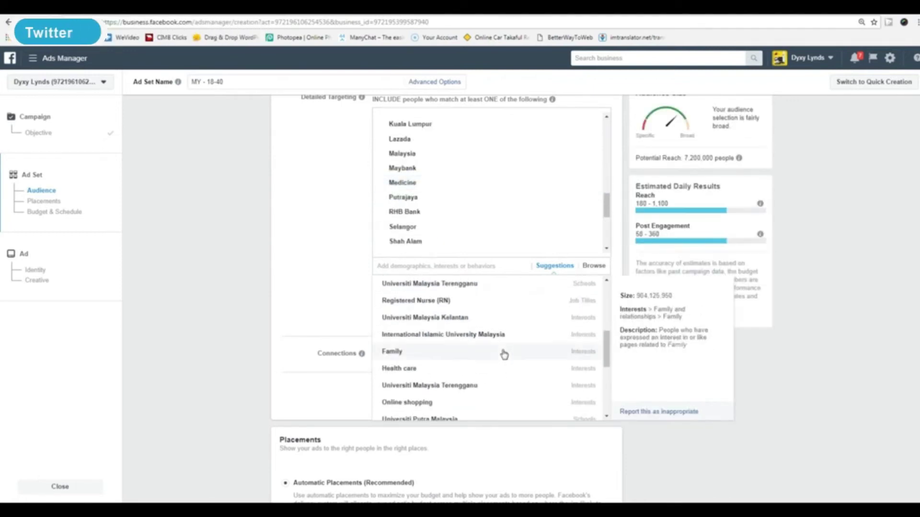
click(415, 354)
scroll(504, 361, down, 3)
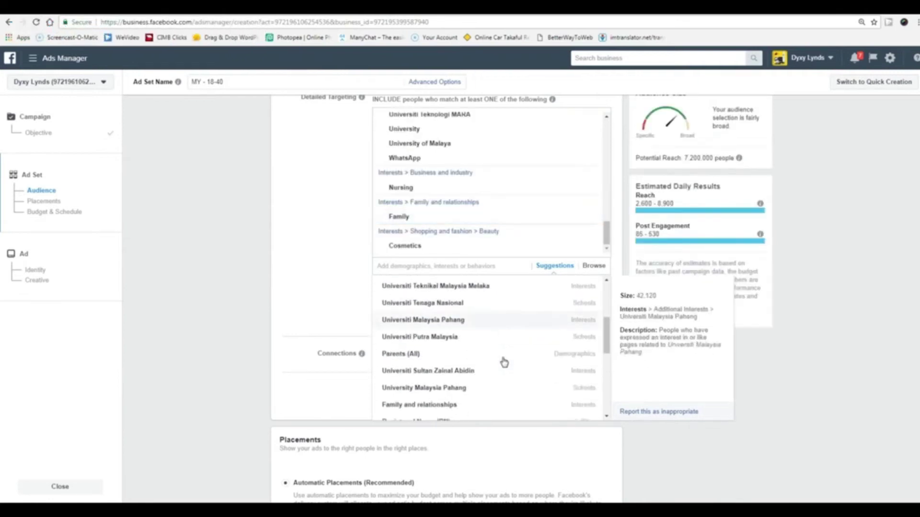
scroll(504, 362, down, 1)
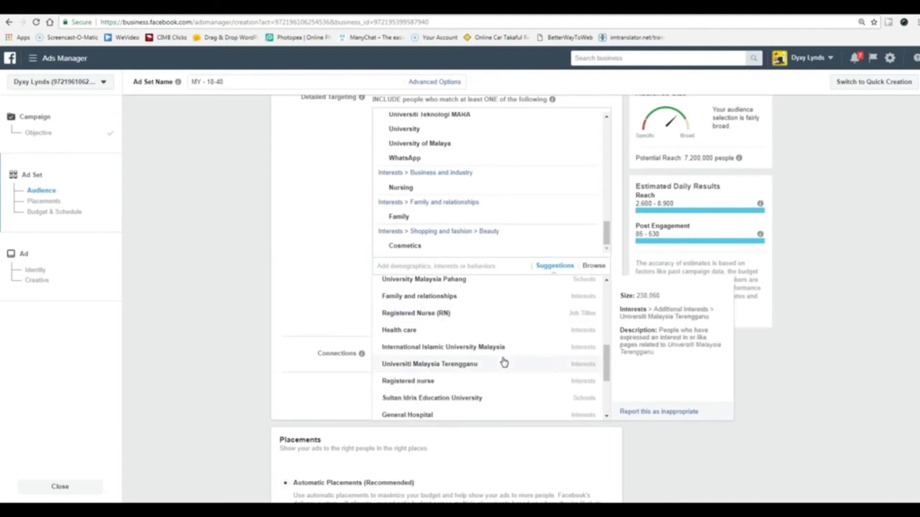
click(493, 298)
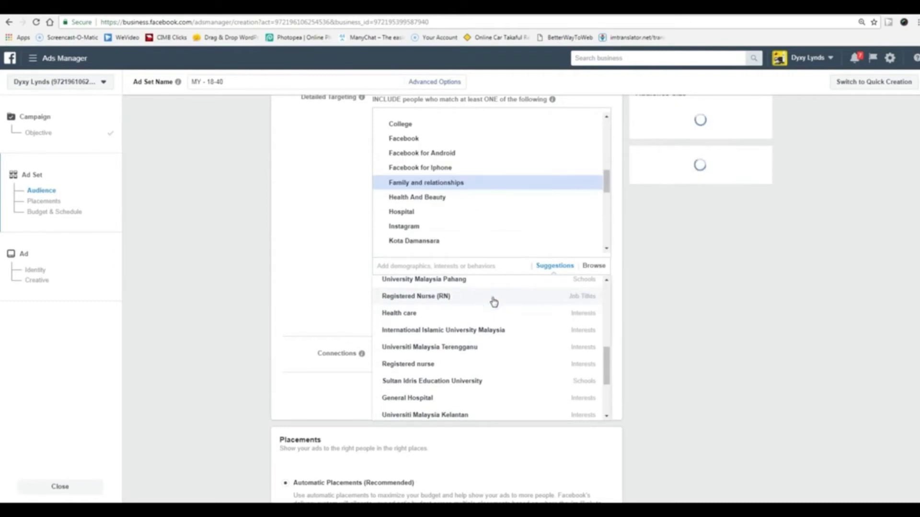
Step: Add the suggested interests Weddings and Marriage to the detailed targeting
scroll(495, 372, down, 3)
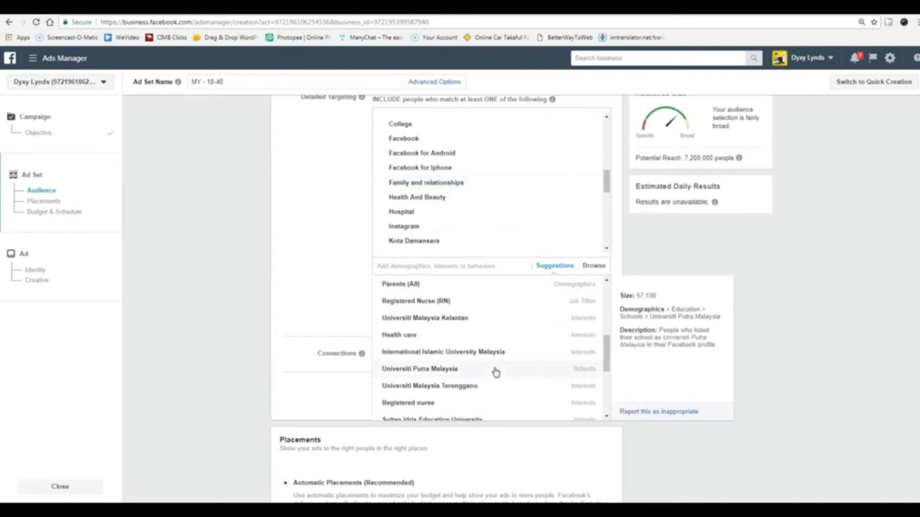
scroll(496, 373, down, 1)
scroll(495, 372, down, 2)
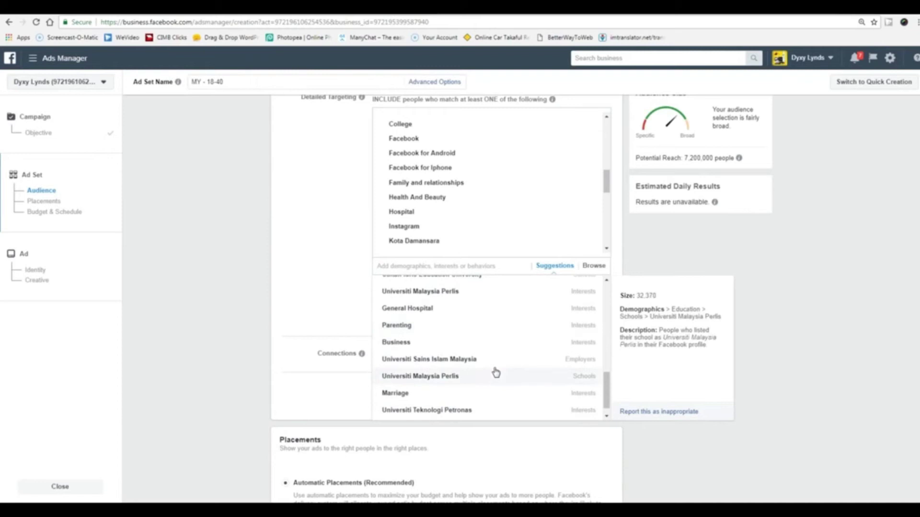
scroll(492, 377, down, 2)
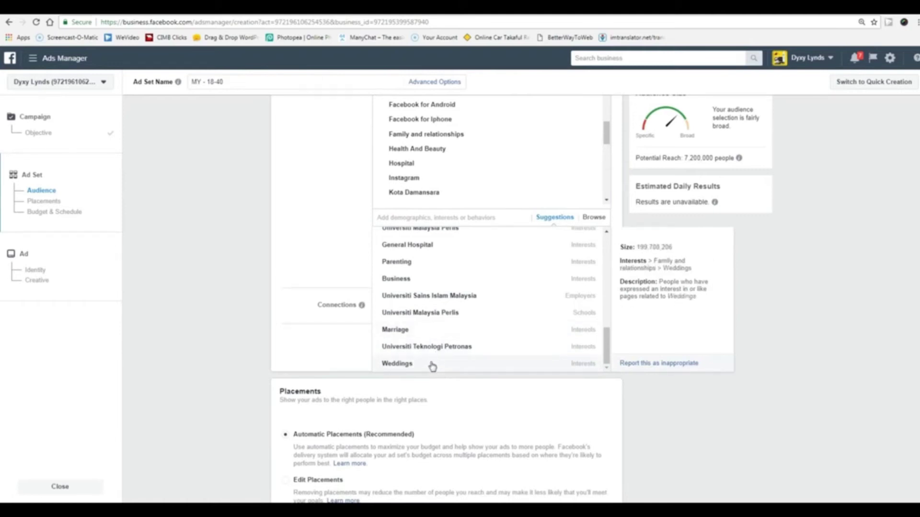
click(426, 367)
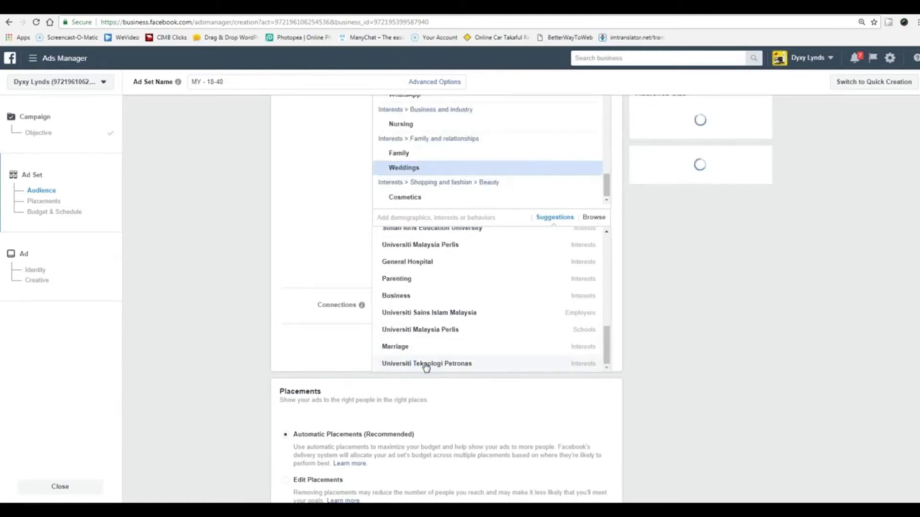
scroll(428, 348, down, 2)
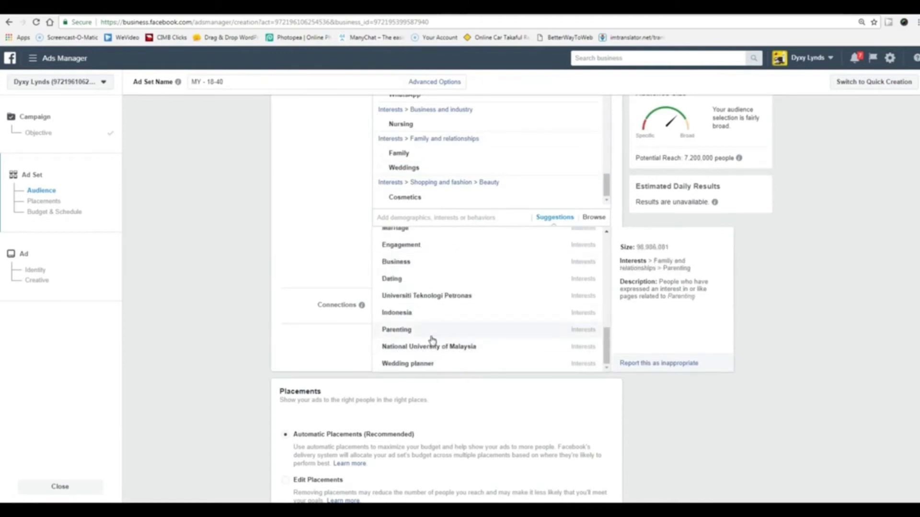
scroll(439, 322, up, 2)
click(431, 281)
Step: Add the suggested interest Beauty to the detailed targeting and close the suggestions list
scroll(431, 292, up, 2)
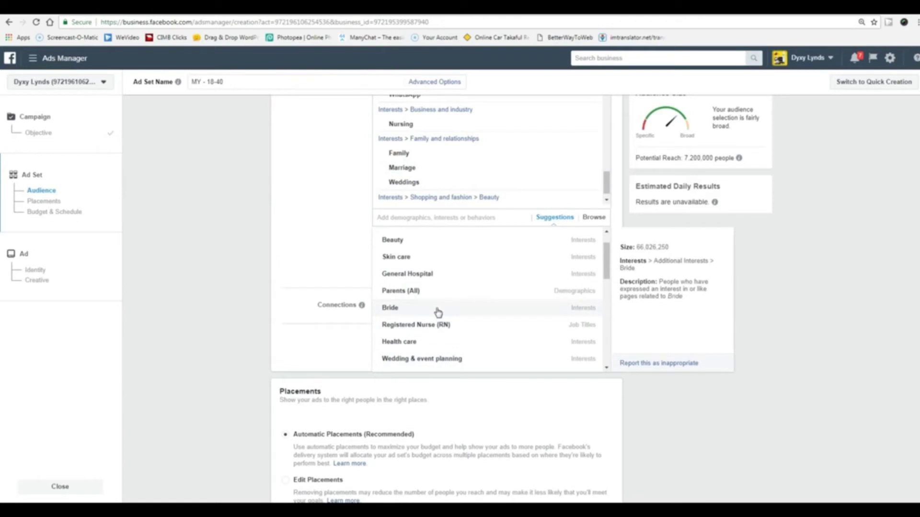
scroll(438, 313, up, 1)
scroll(438, 313, up, 1)
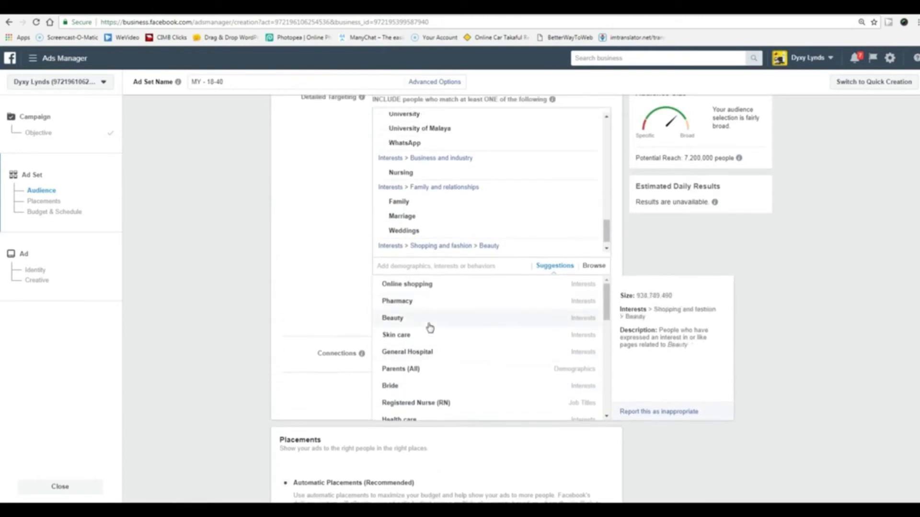
click(432, 321)
click(314, 241)
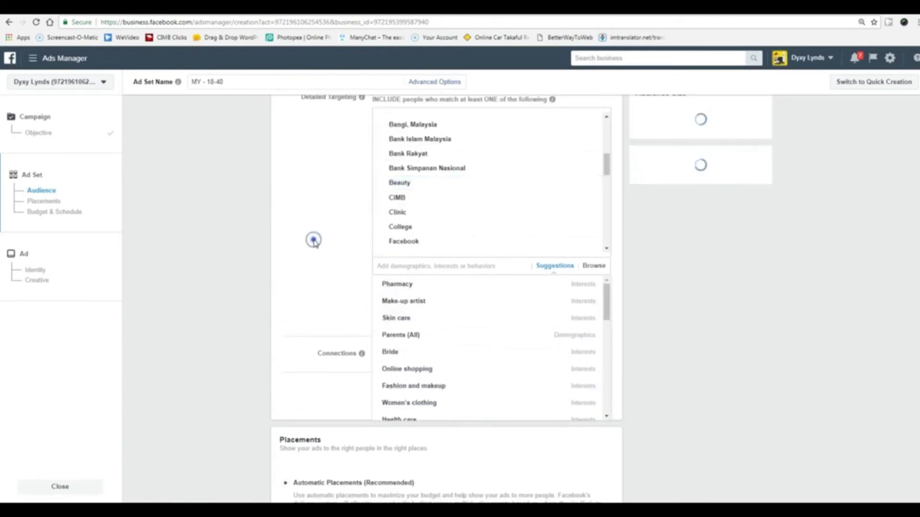
Step: Save this audience under a name starting with "Split Test (Intrest no cosmetics, Malays"
scroll(314, 241, up, 1)
scroll(315, 243, down, 2)
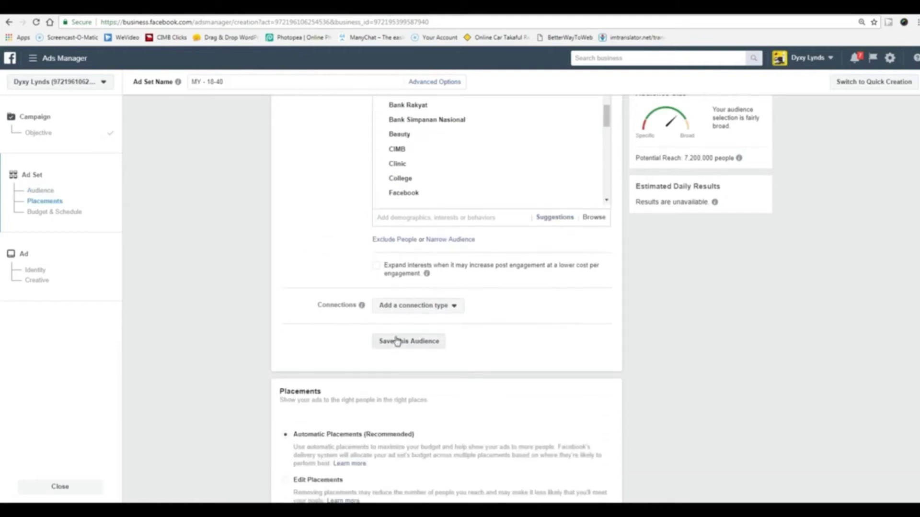
scroll(295, 249, up, 5)
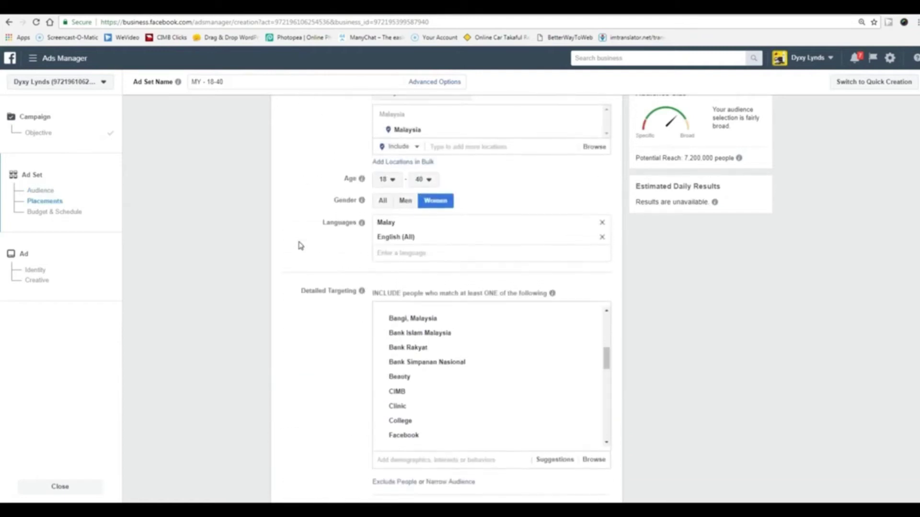
scroll(298, 245, down, 6)
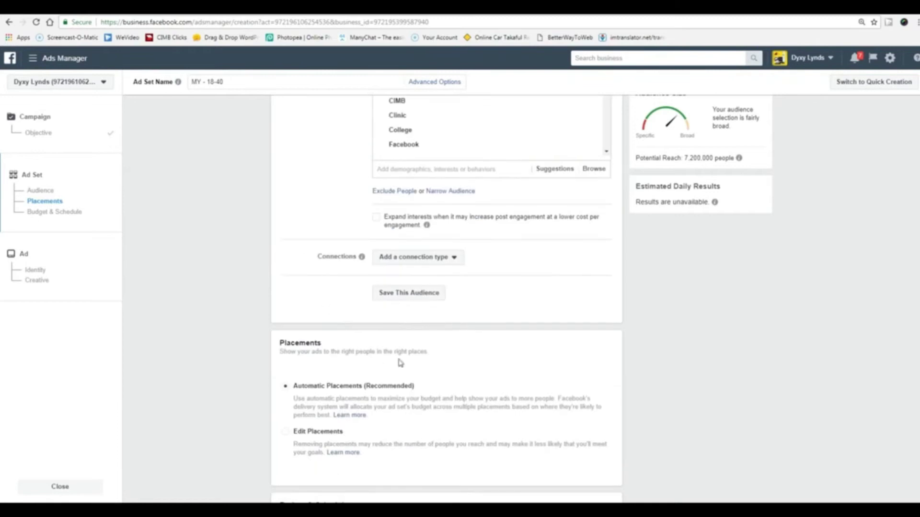
click(418, 297)
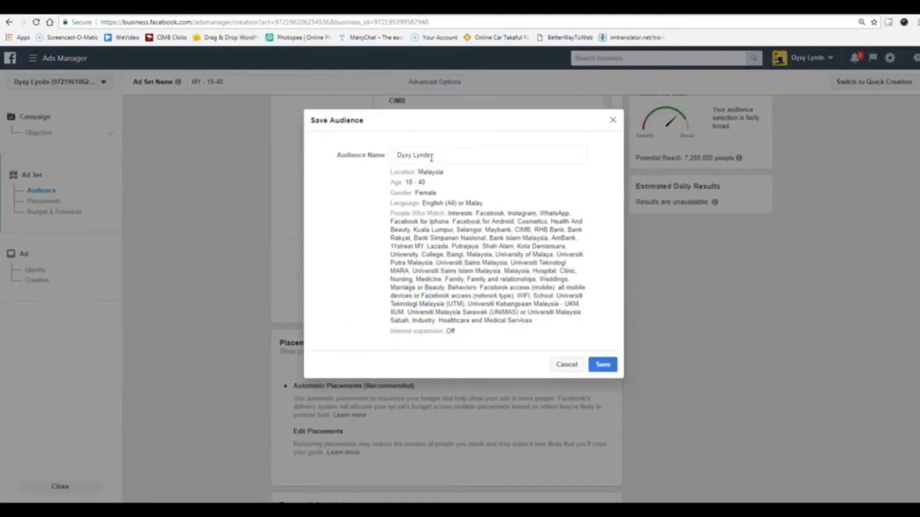
triple_click(431, 156)
text(S)
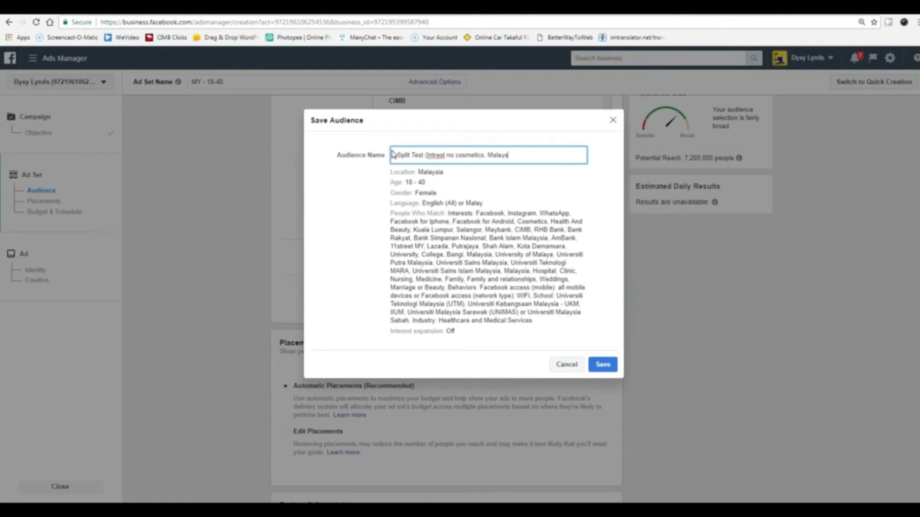
click(604, 365)
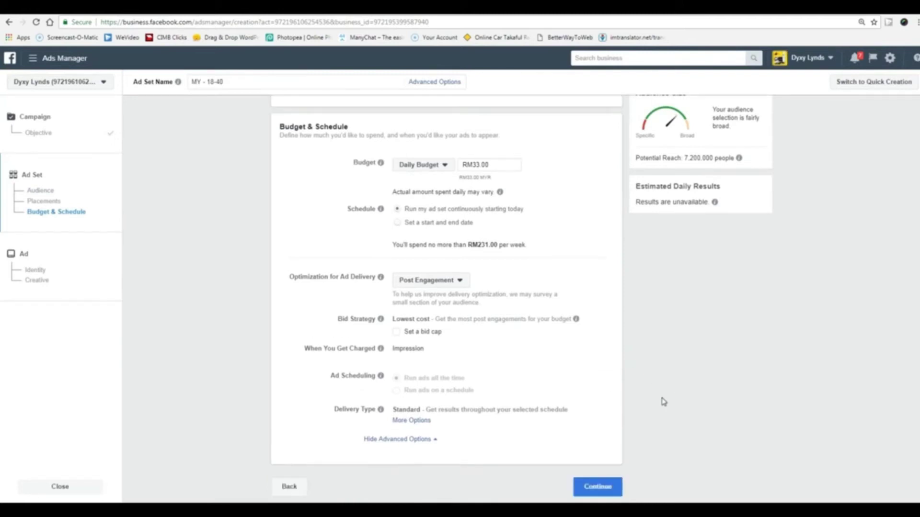
Step: Return to the campaign objective and reload the ad creation page, dismissing the offer to resume the unfinished draft
click(288, 487)
scroll(388, 404, down, 3)
scroll(387, 404, up, 3)
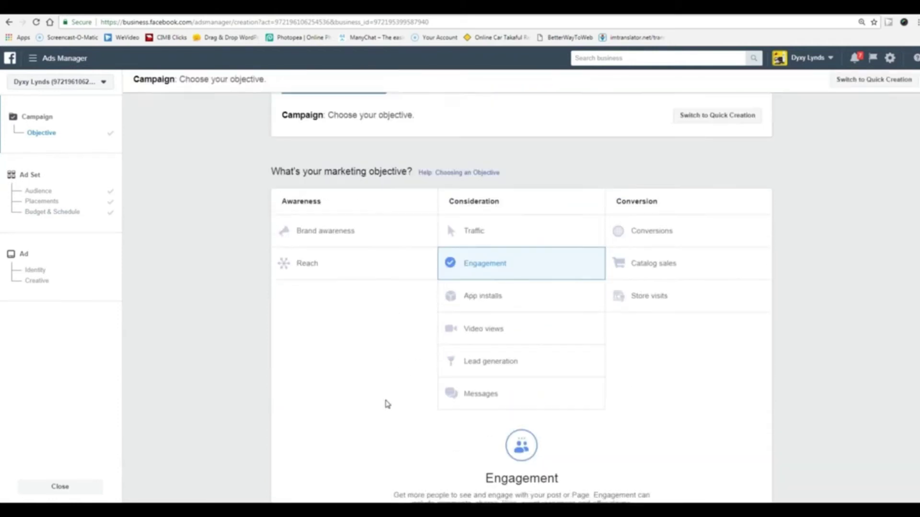
click(37, 23)
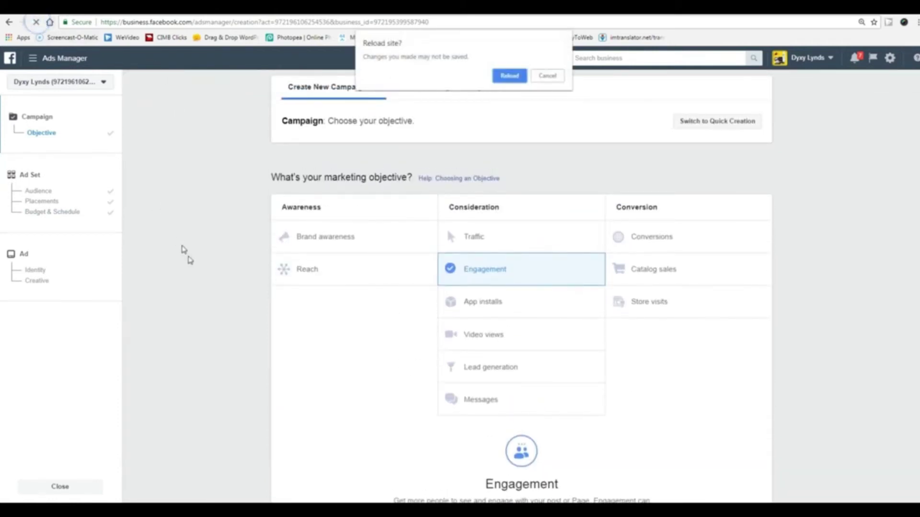
click(504, 76)
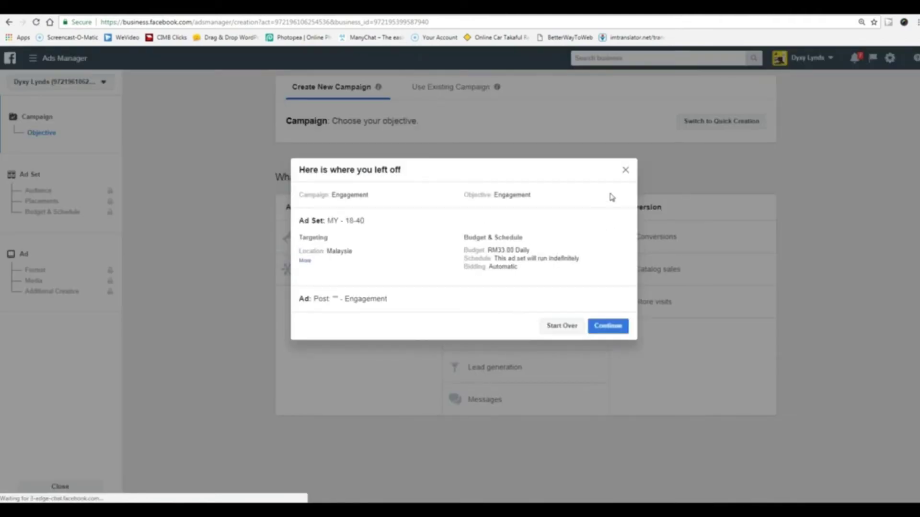
click(626, 171)
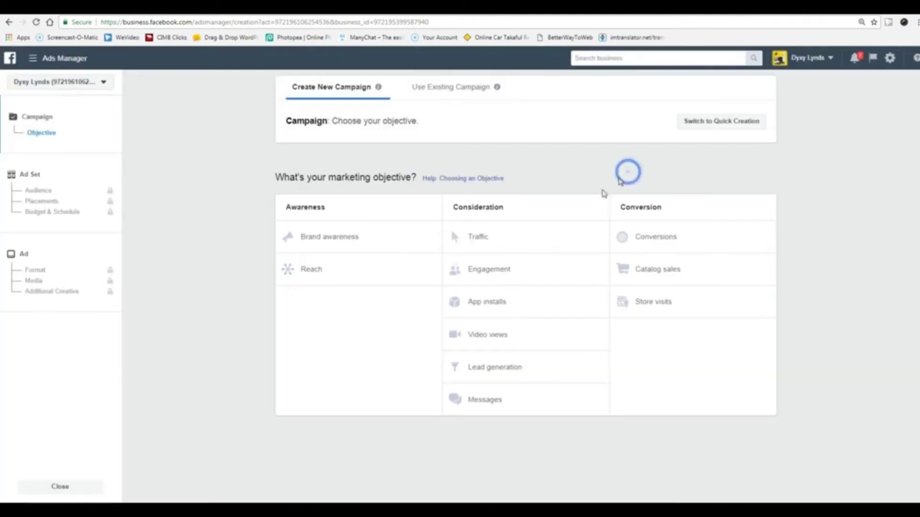
Step: Set up an Engagement campaign named Best Splite Test New with Create Split Test enabled, and continue to its ad sets
click(492, 271)
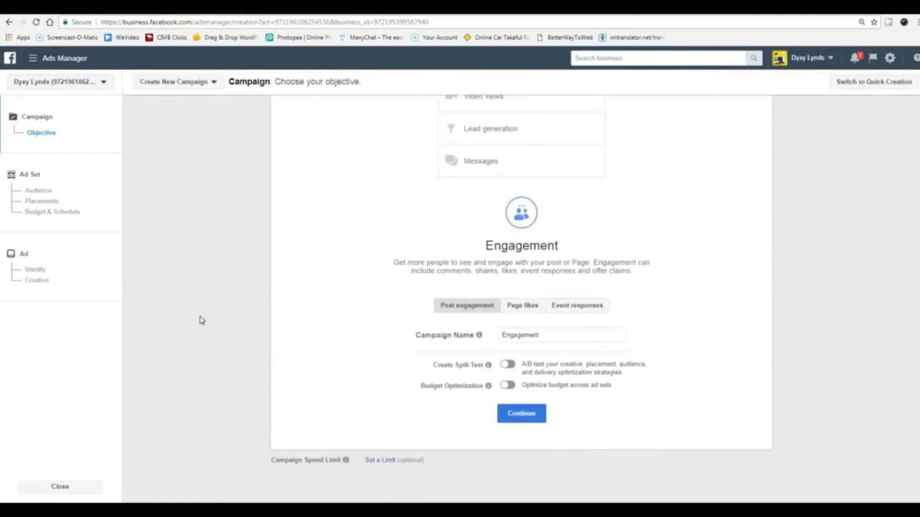
drag(550, 340, 502, 336)
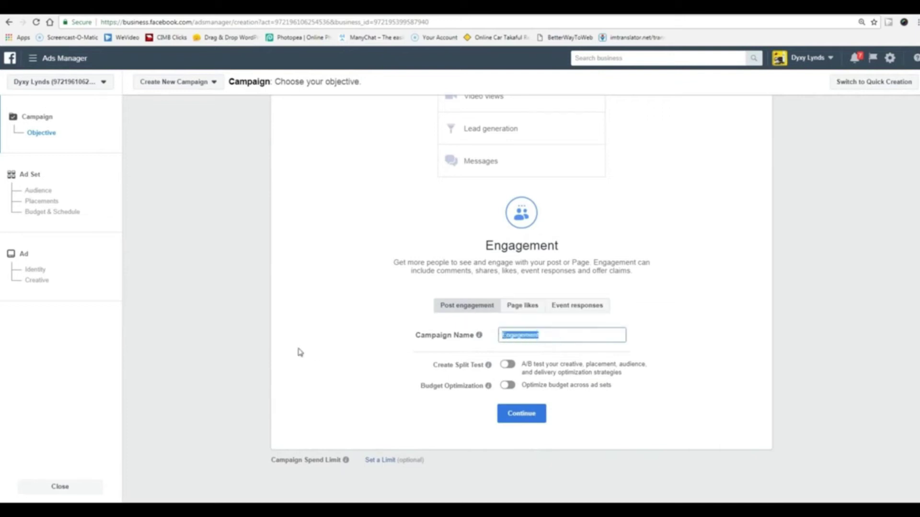
text(S)
key(BackSpace)
text(Best Splite Test New)
click(512, 366)
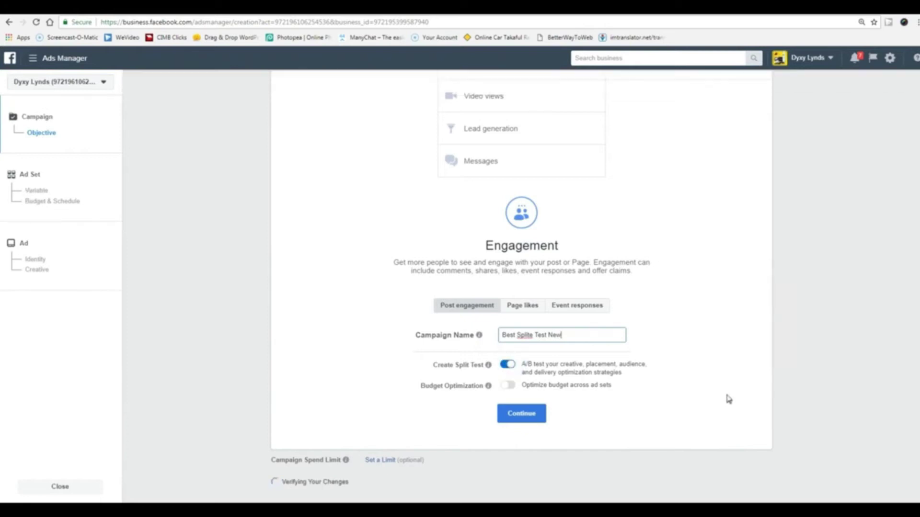
click(522, 413)
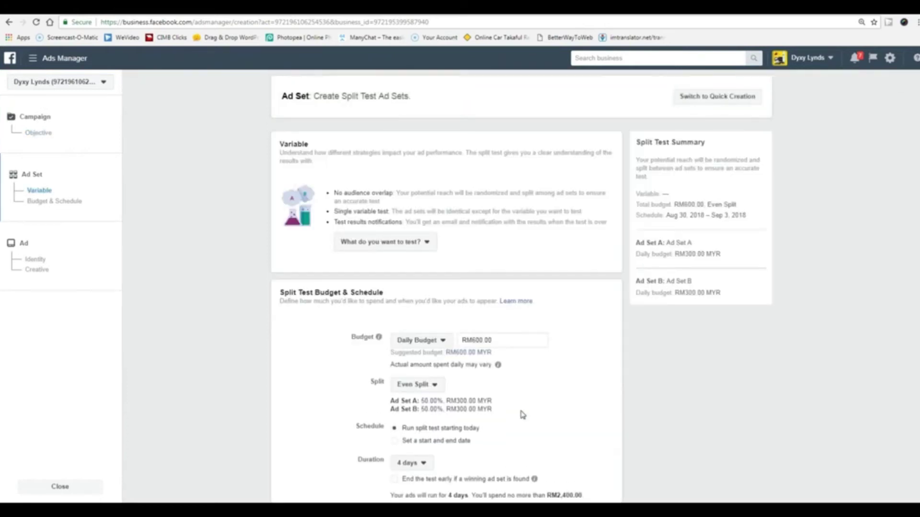
Step: Choose Audience as the split test variable and add a third ad set to the test
click(425, 243)
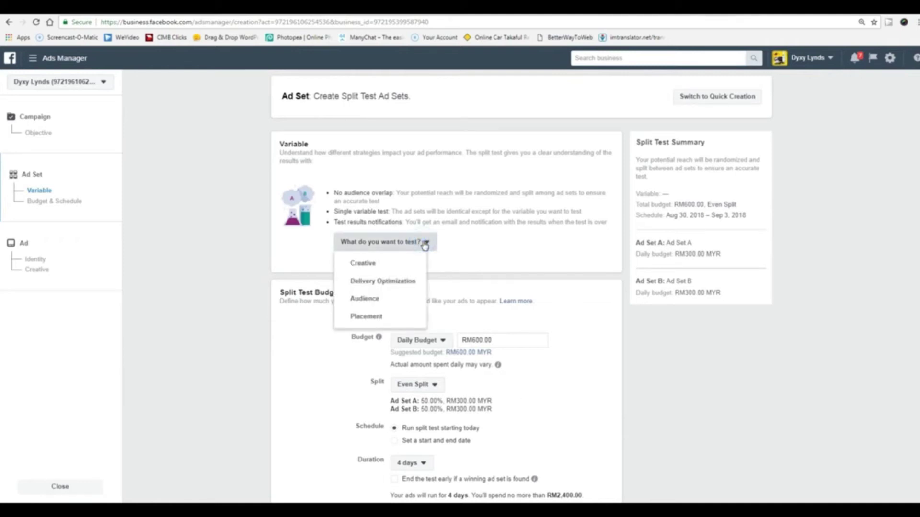
click(386, 302)
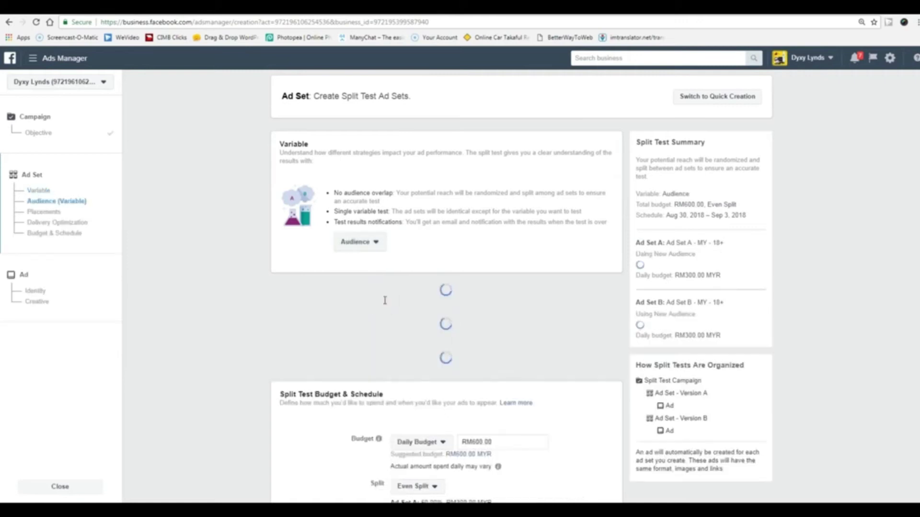
scroll(247, 317, down, 3)
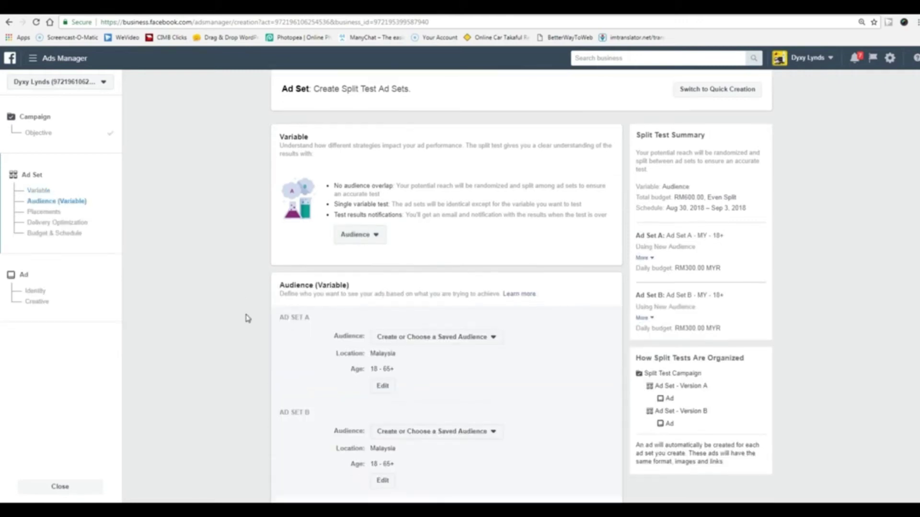
click(437, 376)
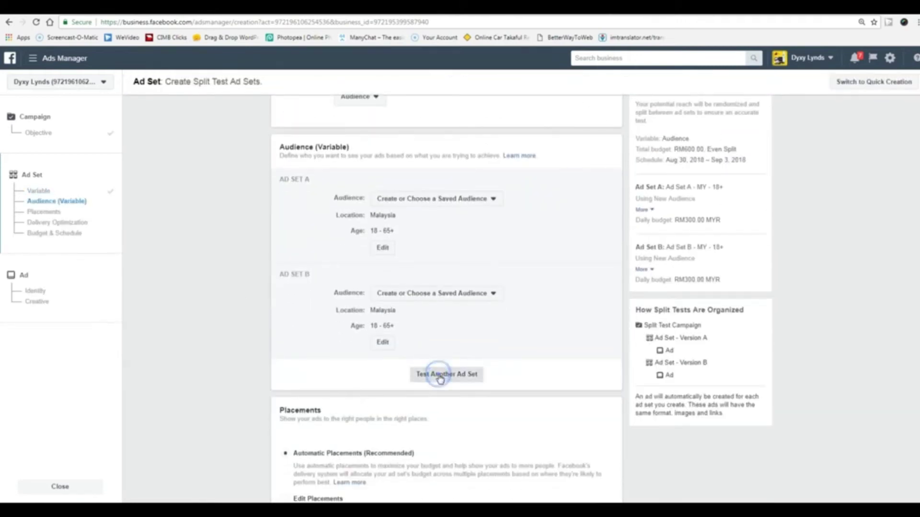
Step: Assign the saved audience Split Test (Intrest no cosmetics, Malaysia to Ad Set A and Split Test (Full cosmetics intrest, malaysia) to Ad Set B
click(494, 199)
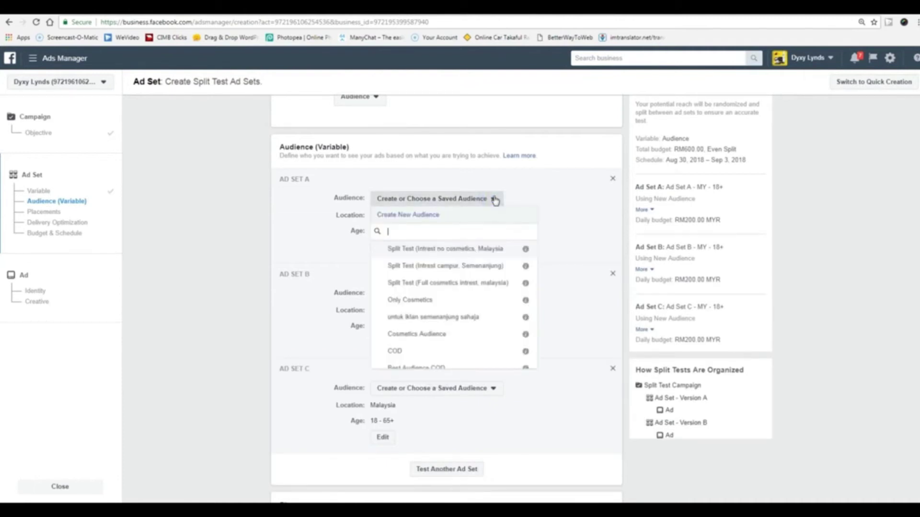
click(480, 252)
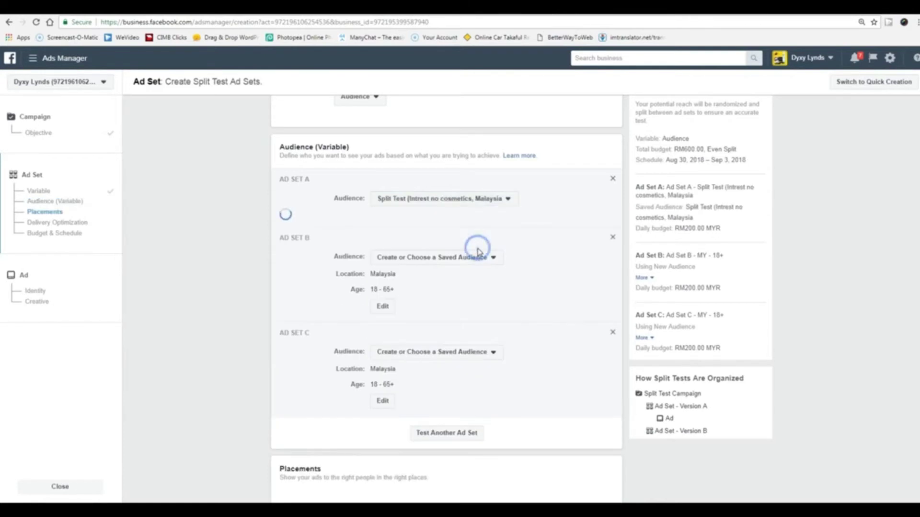
scroll(473, 287, down, 3)
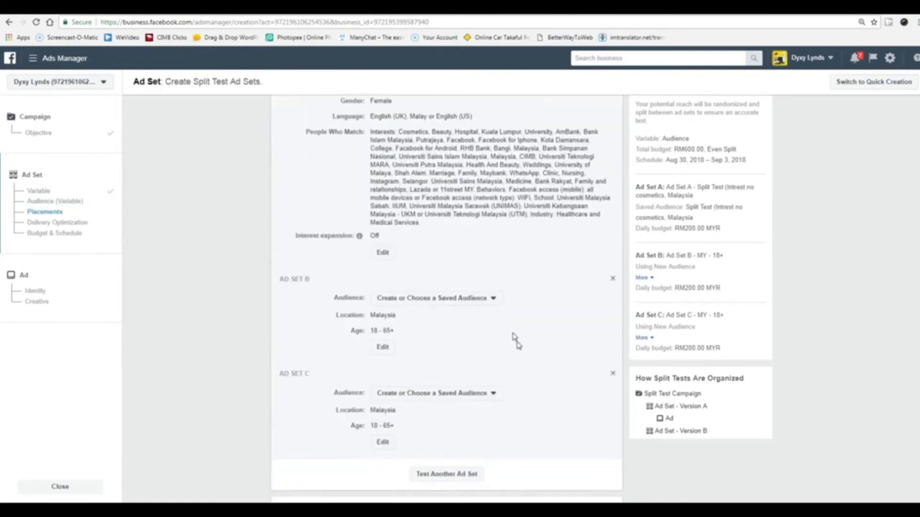
click(494, 298)
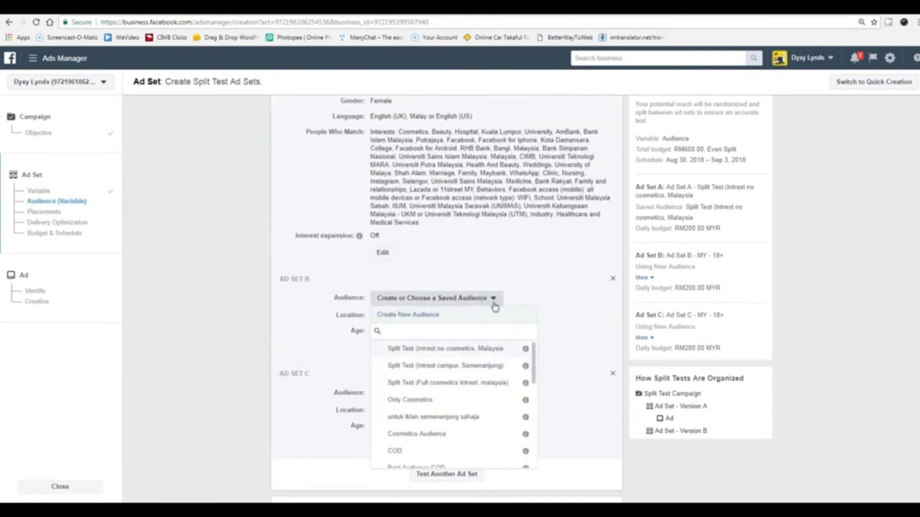
scroll(496, 299, up, 3)
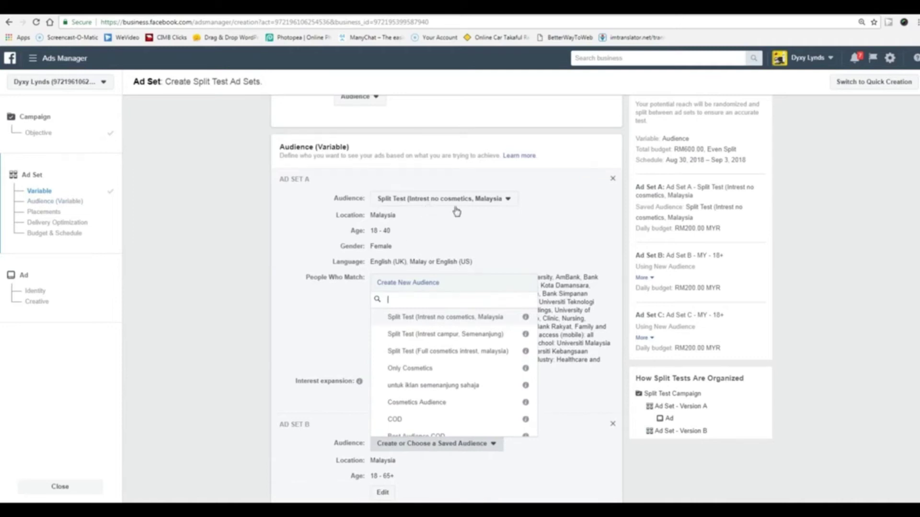
scroll(312, 327, down, 3)
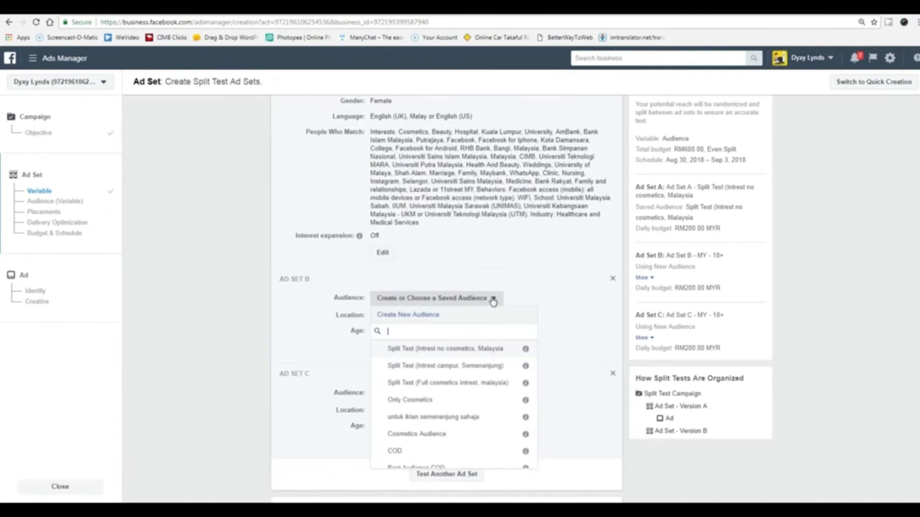
click(469, 383)
Step: Assign the saved audience Split Test (Intrest campur, Semenanjung) to Ad Set C
scroll(469, 403, down, 3)
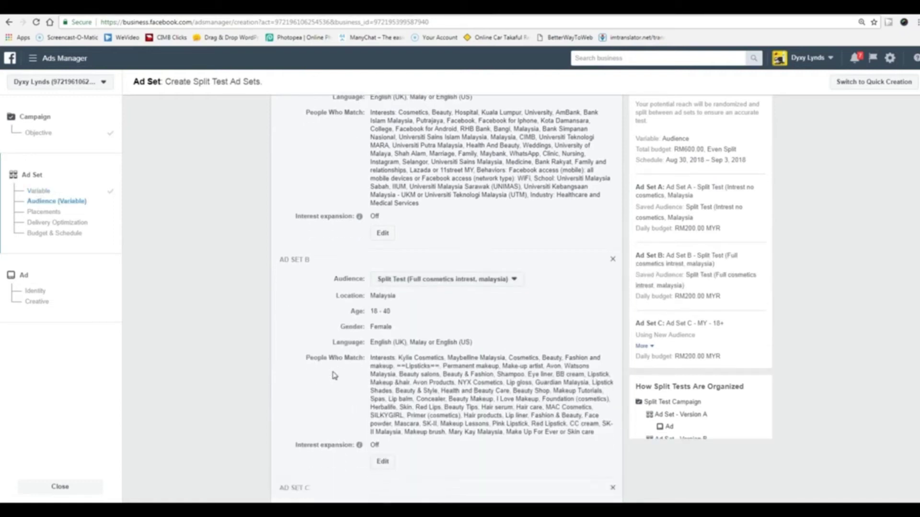
click(492, 390)
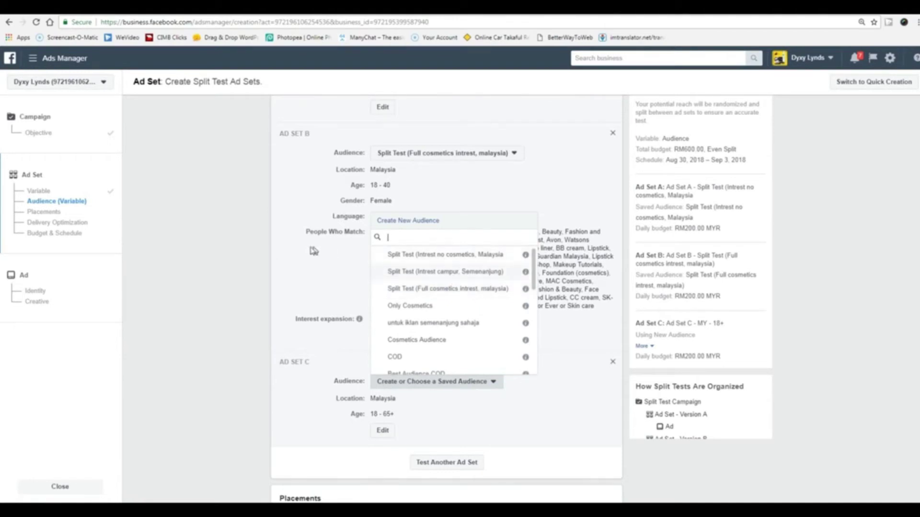
scroll(228, 354, up, 3)
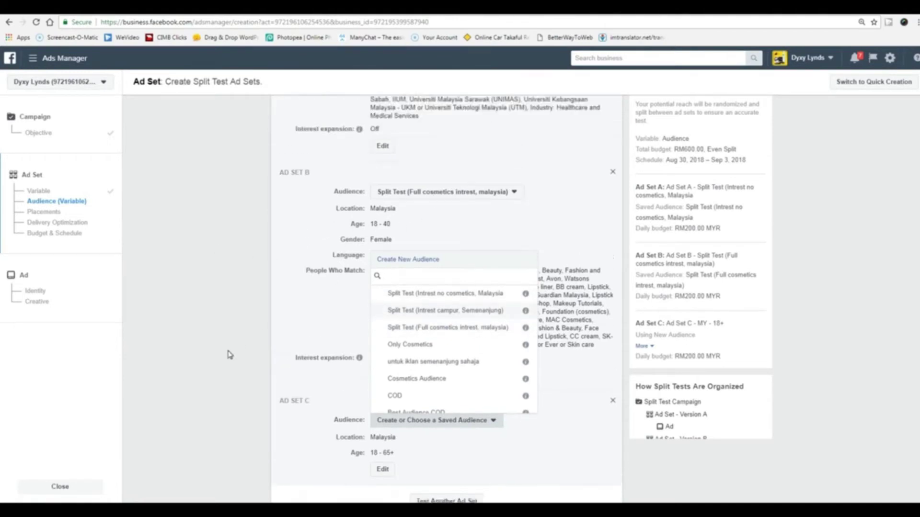
scroll(228, 355, down, 5)
scroll(267, 324, up, 1)
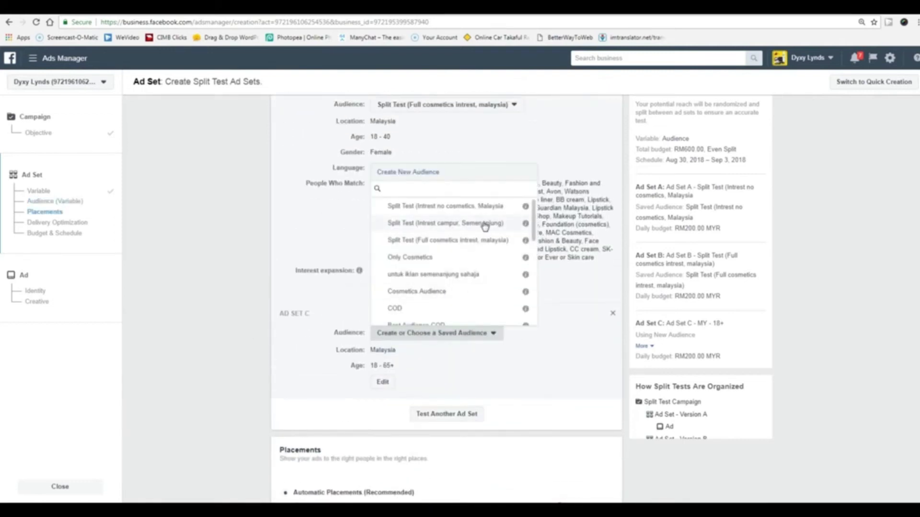
click(485, 224)
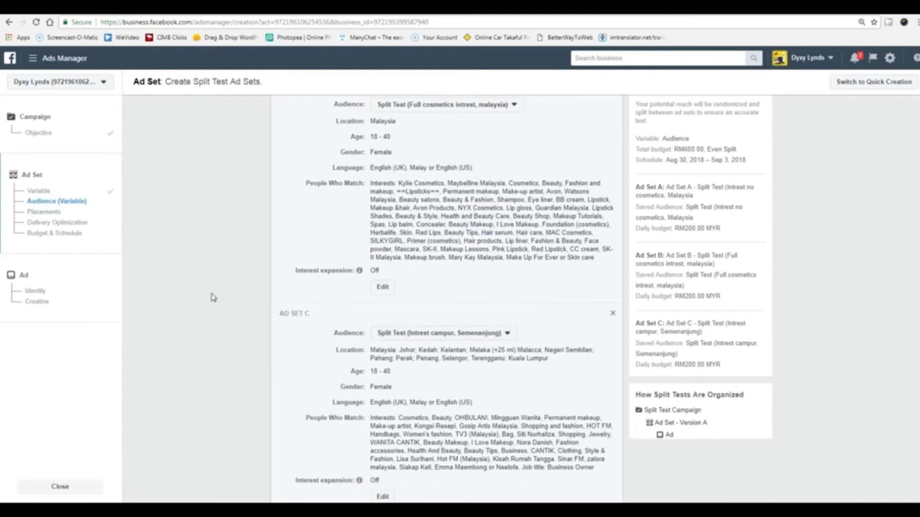
Step: Switch to Edit Placements, limit the device types to Mobile and exclude Instagram from the platforms
scroll(211, 290, down, 8)
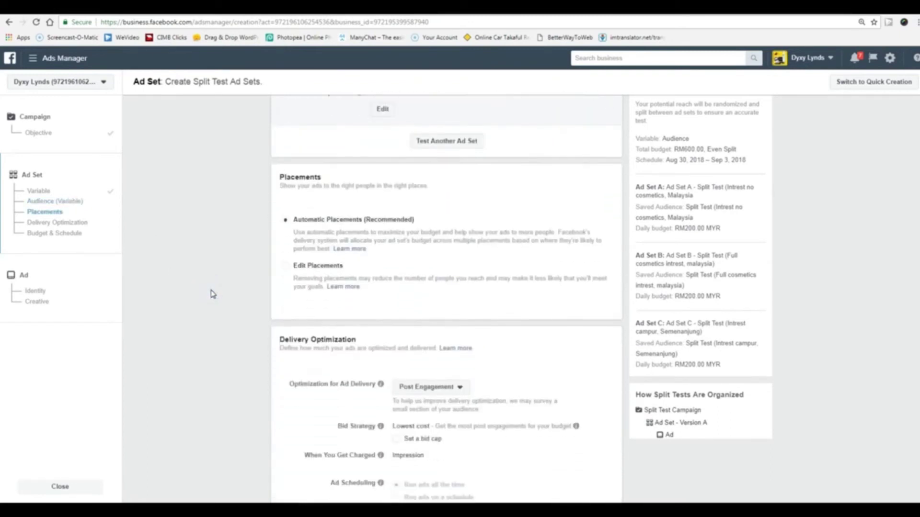
click(286, 271)
scroll(218, 295, down, 2)
scroll(218, 295, down, 2)
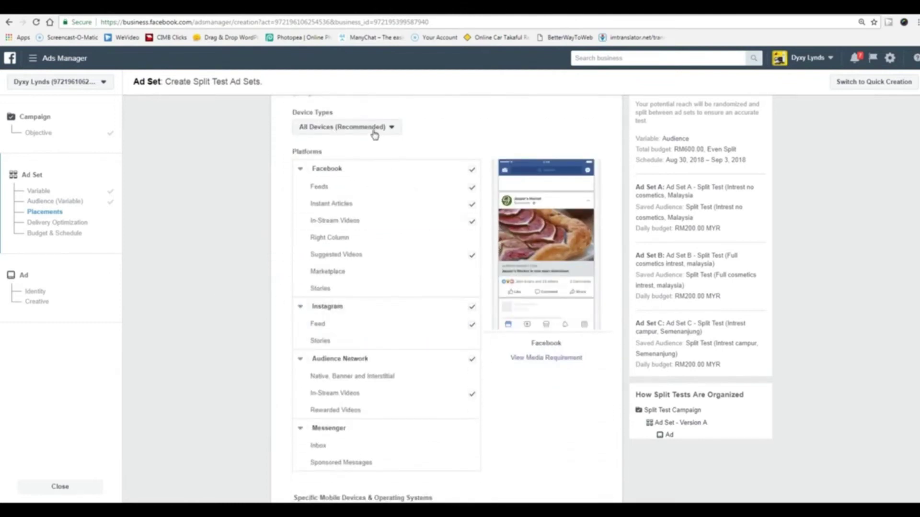
click(374, 134)
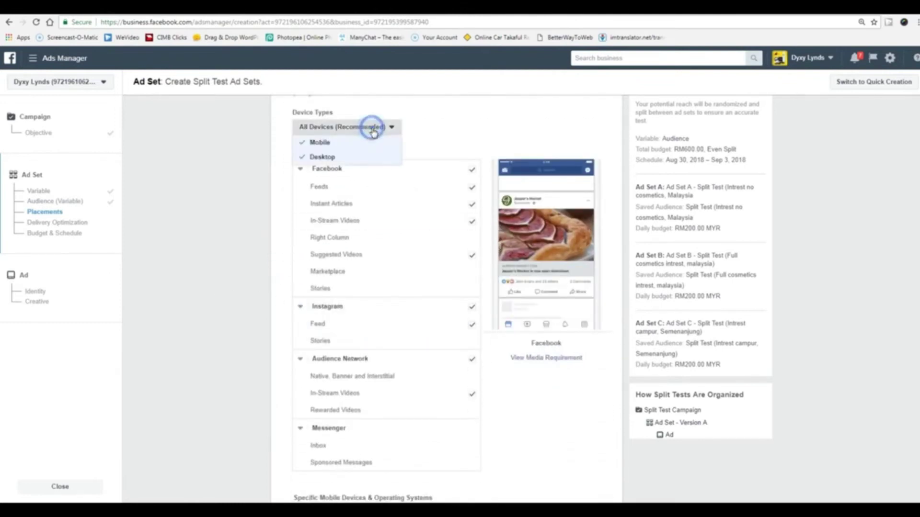
click(334, 157)
click(222, 256)
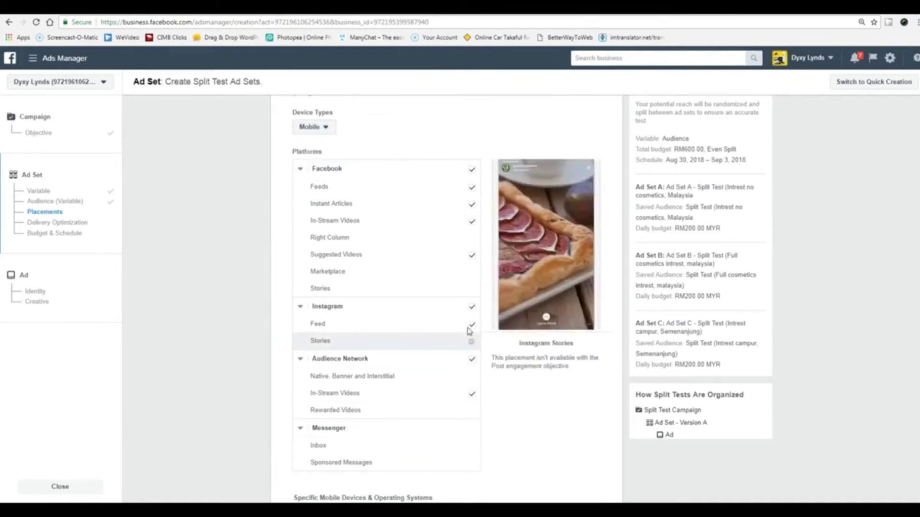
click(473, 310)
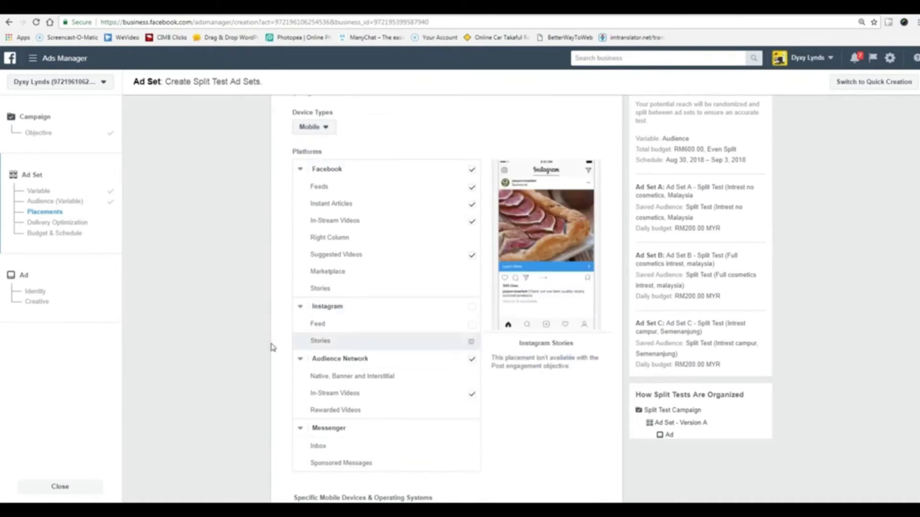
click(230, 349)
Step: Set the split test's daily budget to RM30.00
scroll(230, 349, down, 12)
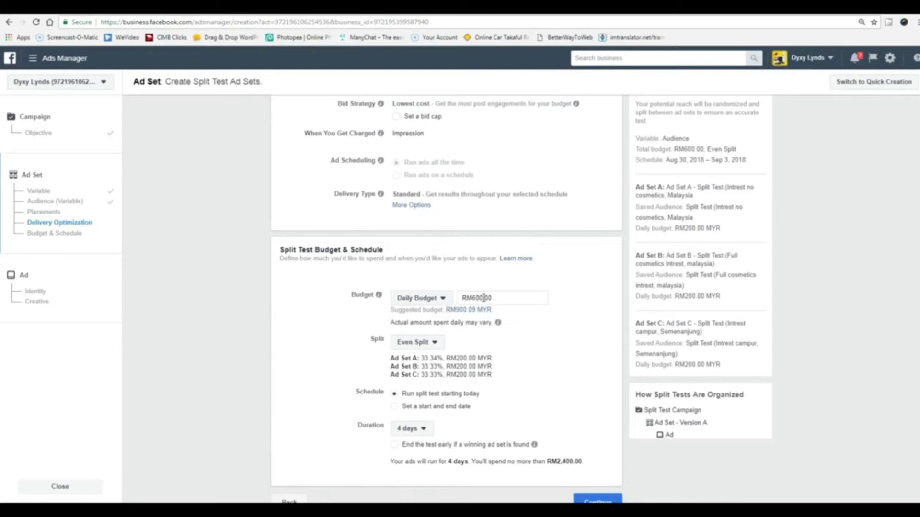
drag(483, 297, 475, 298)
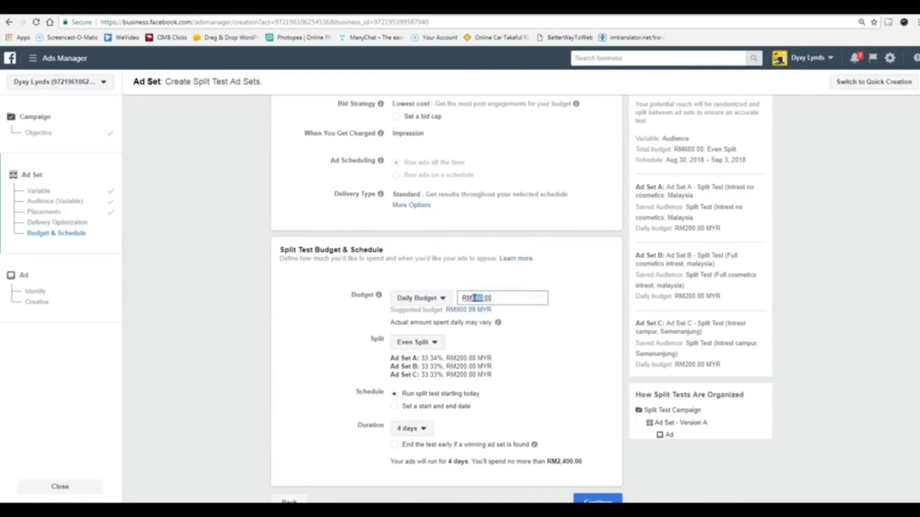
text(10)
click(564, 351)
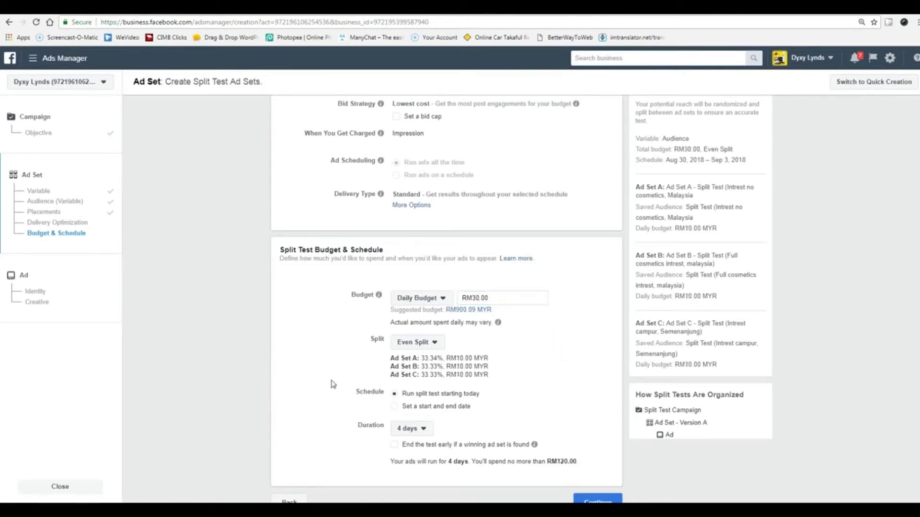
Step: Examine the split test's duration choices, the option to end the test early, and the split method
scroll(333, 384, down, 1)
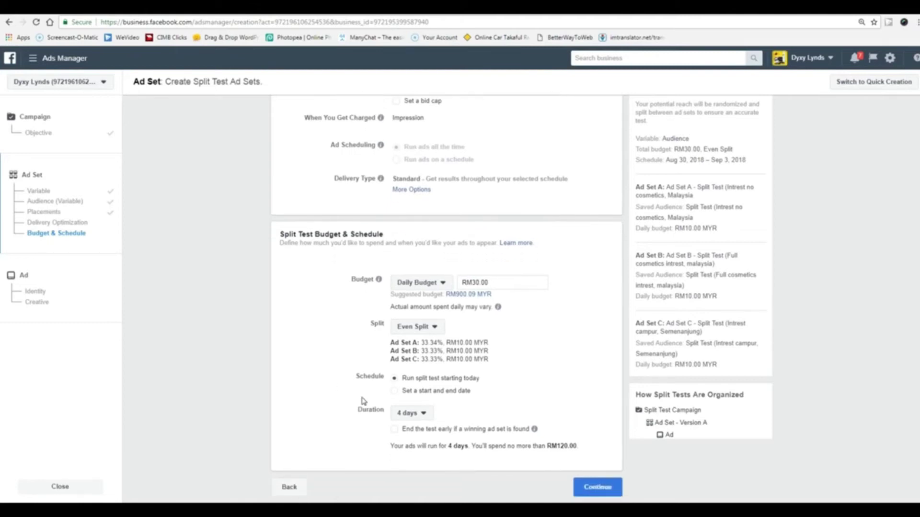
click(423, 416)
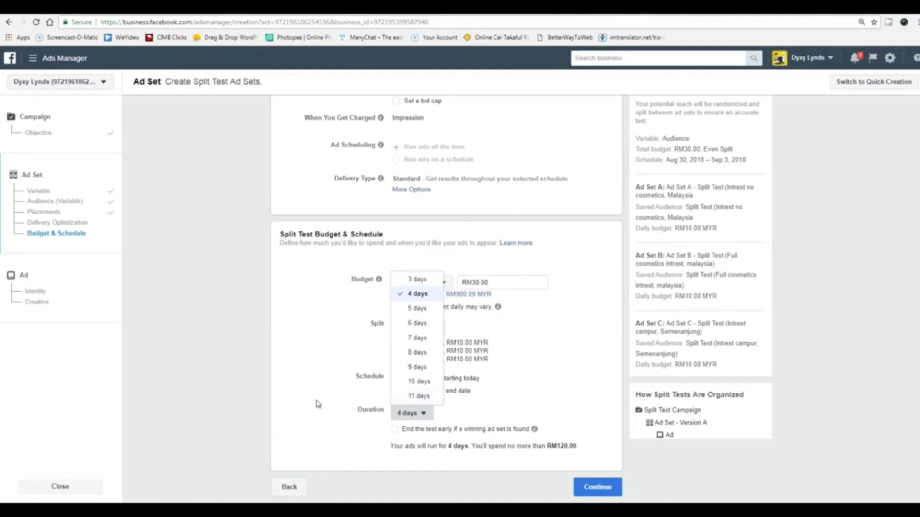
click(396, 434)
click(395, 431)
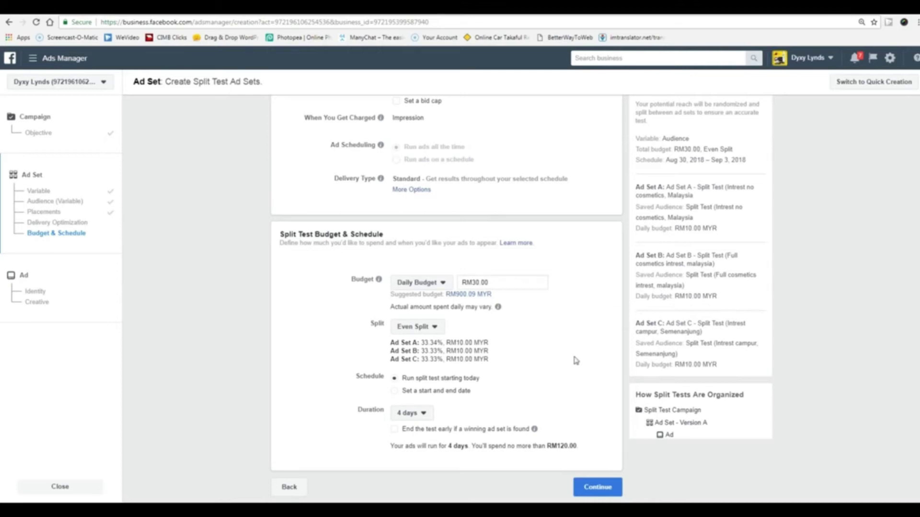
click(434, 327)
click(321, 332)
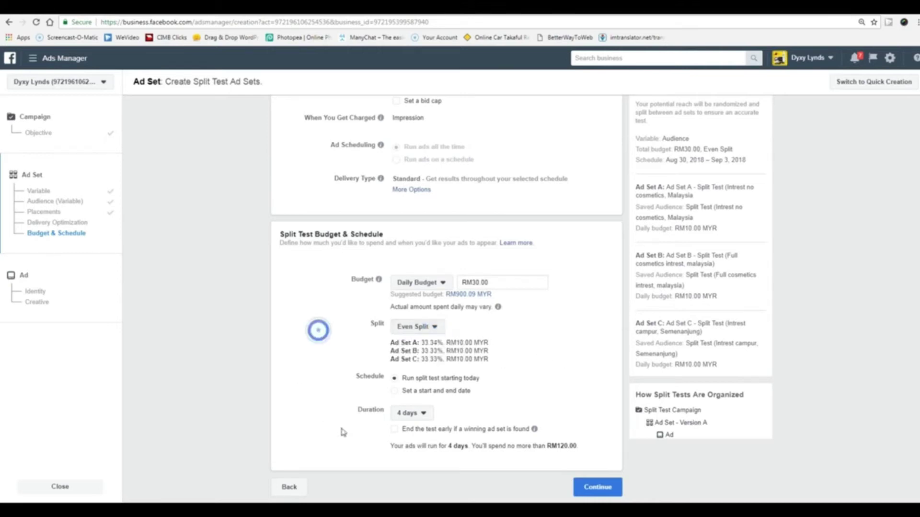
Step: Continue to the ad setup and select the existing August 6 page post starting "SY GERAM LA SUAMI SY MCM NIE" as the creative
click(591, 495)
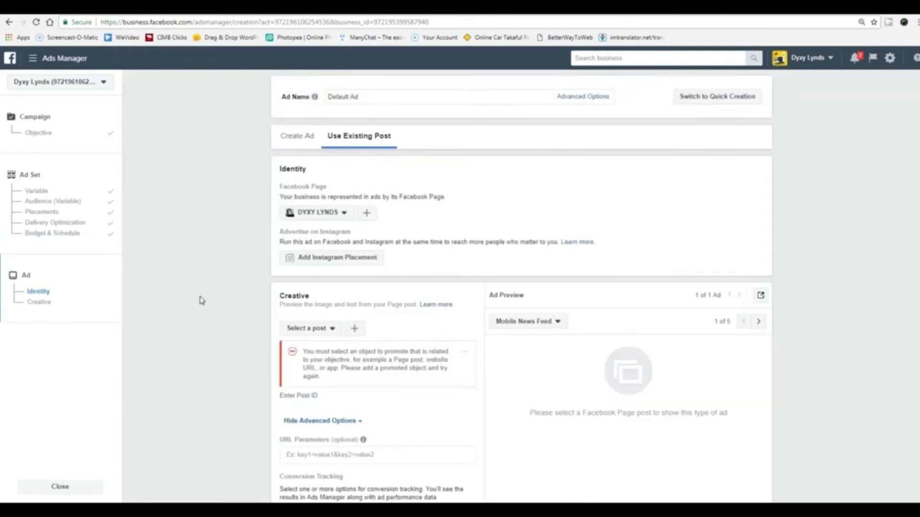
scroll(199, 301, down, 3)
scroll(261, 250, up, 2)
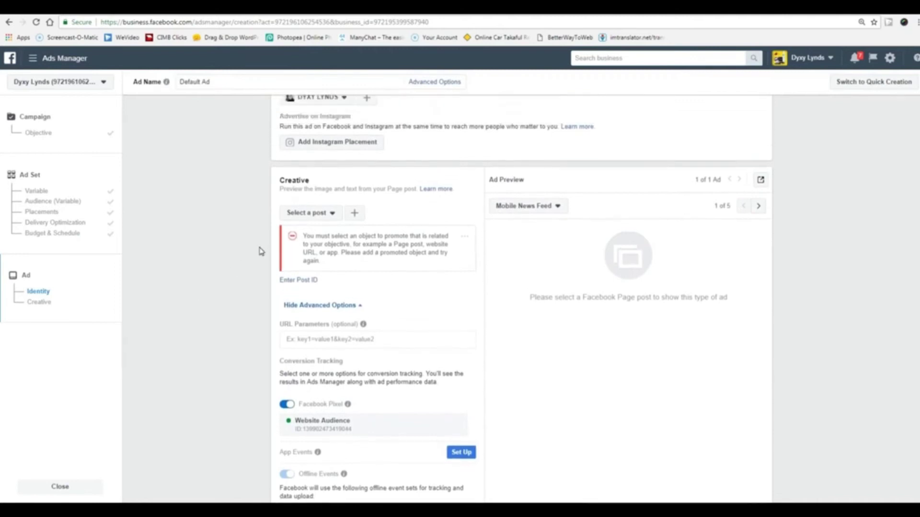
click(331, 282)
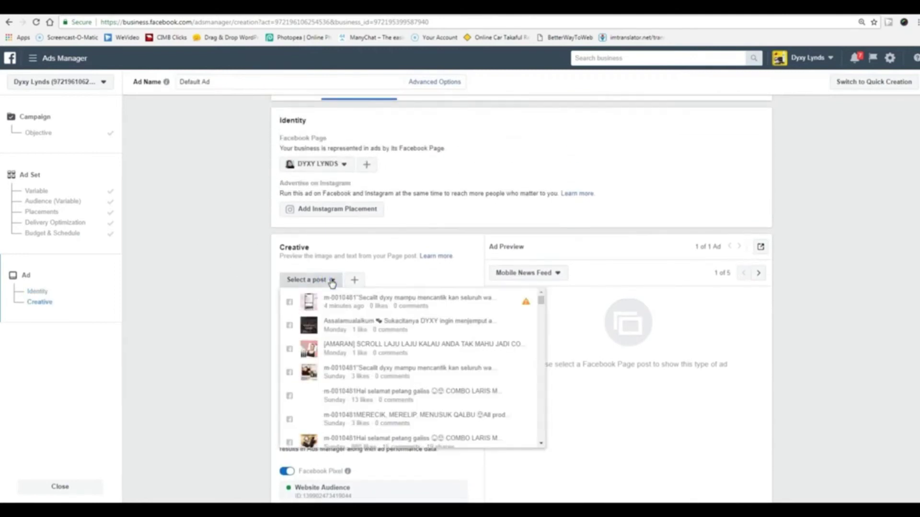
scroll(419, 376, down, 10)
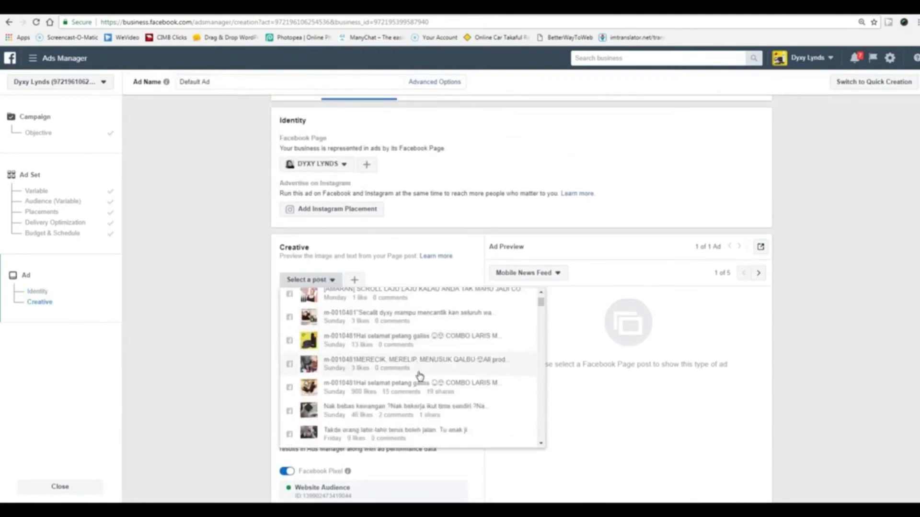
scroll(420, 376, down, 4)
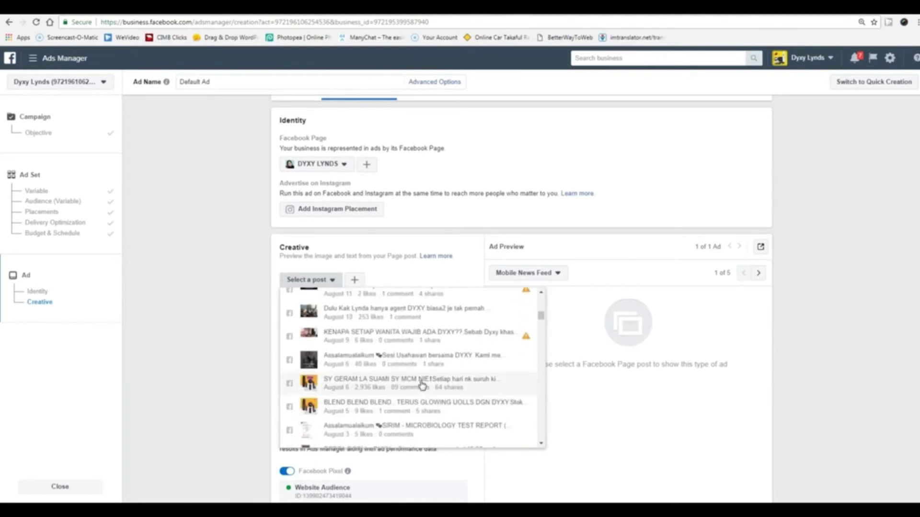
click(422, 383)
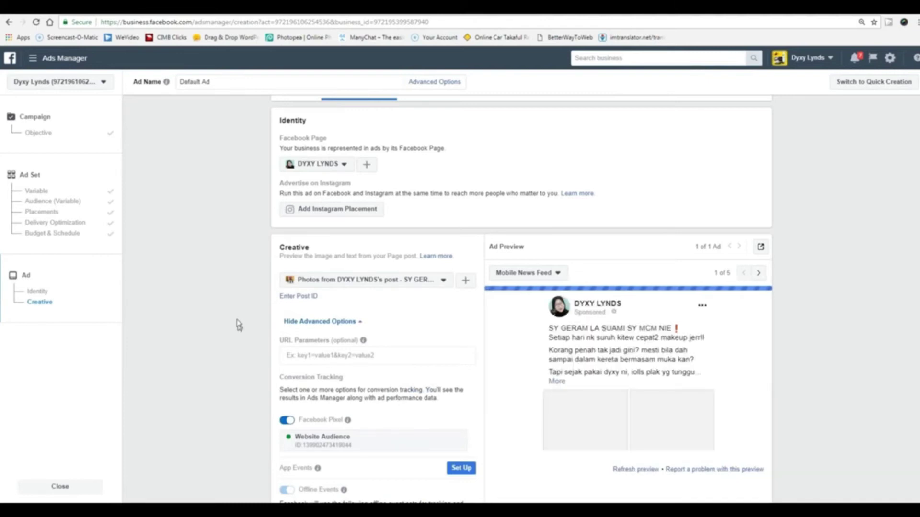
scroll(237, 318, down, 4)
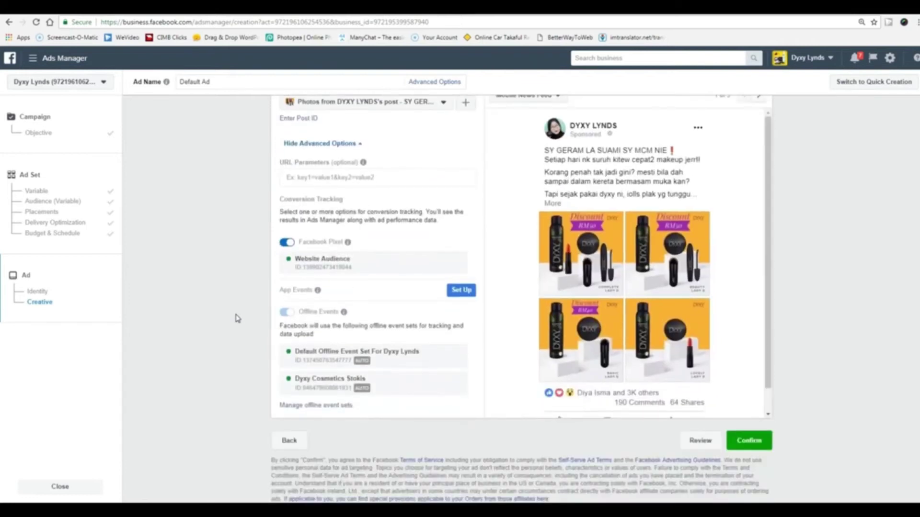
scroll(244, 353, up, 1)
scroll(244, 353, down, 1)
scroll(244, 353, up, 5)
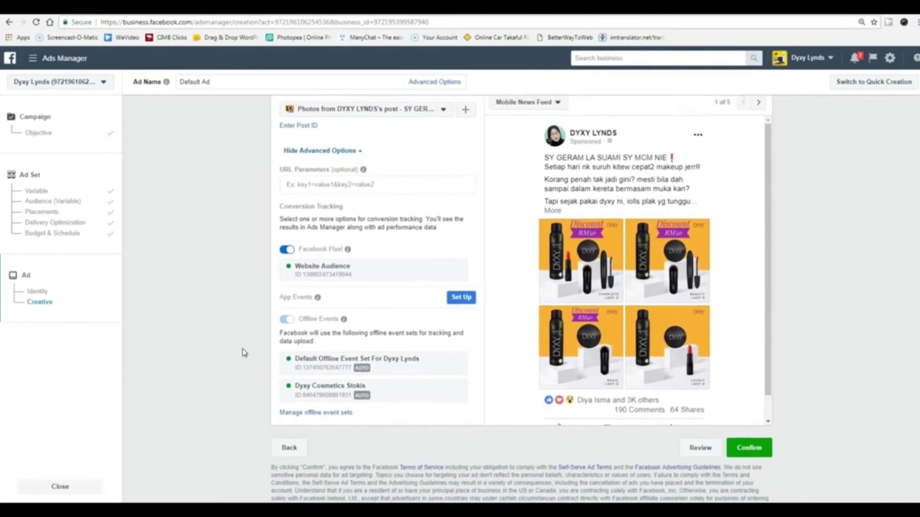
Step: Confirm the ad setup to submit the Best Splite Test New campaign for publishing
scroll(244, 353, down, 5)
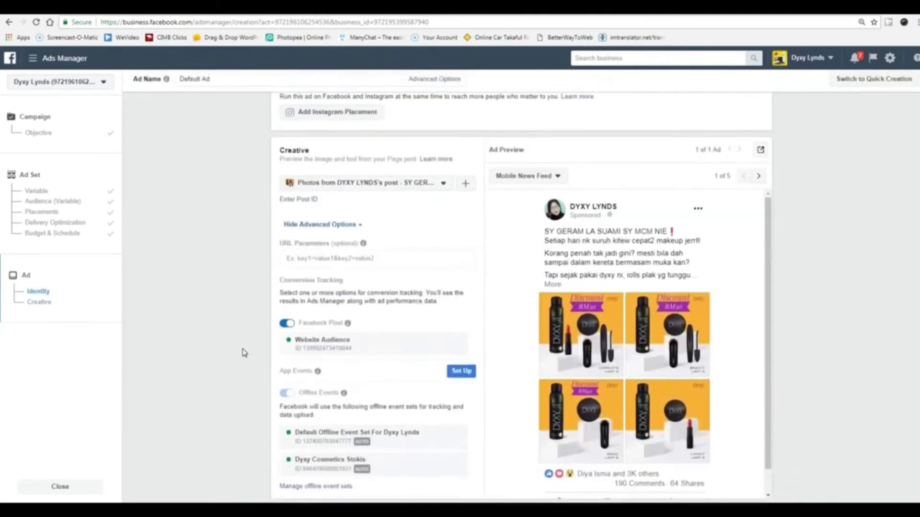
scroll(750, 331, down, 1)
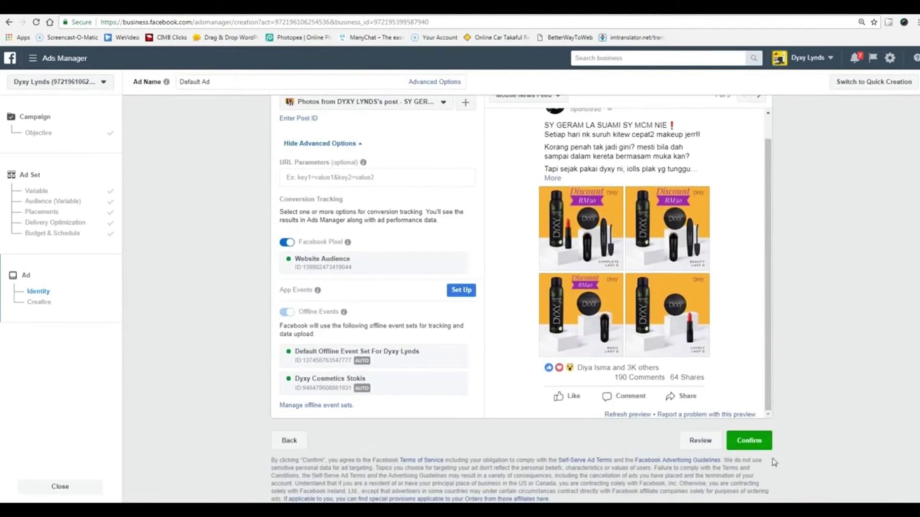
click(750, 442)
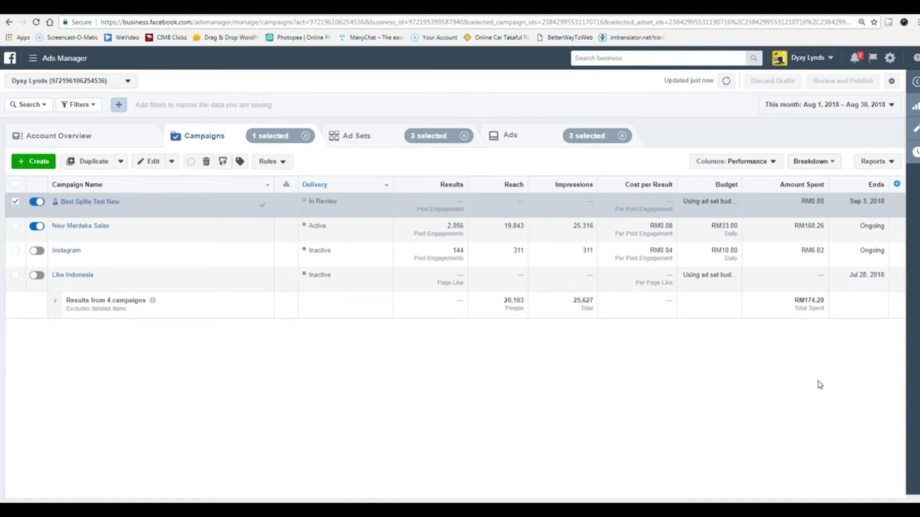
Step: Open the ad sets of the Best Splite Test New campaign and deselect ad sets B, C and A
click(82, 203)
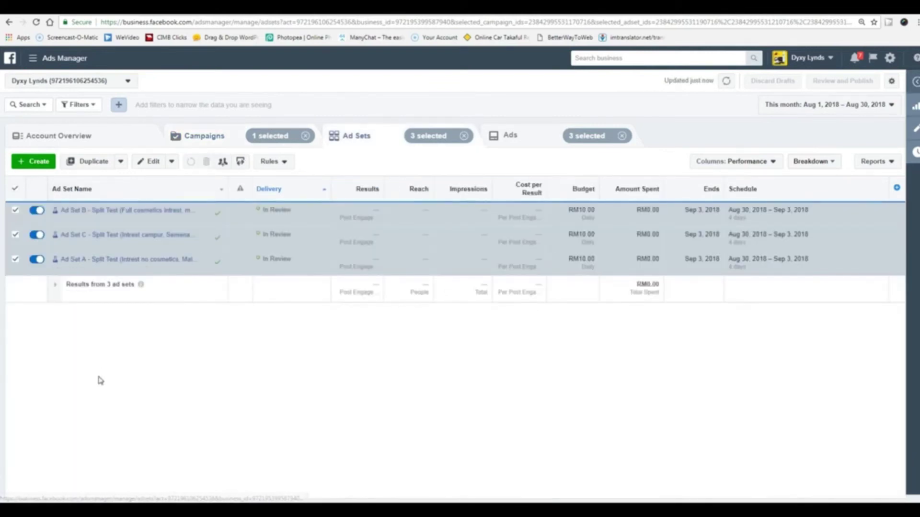
click(15, 211)
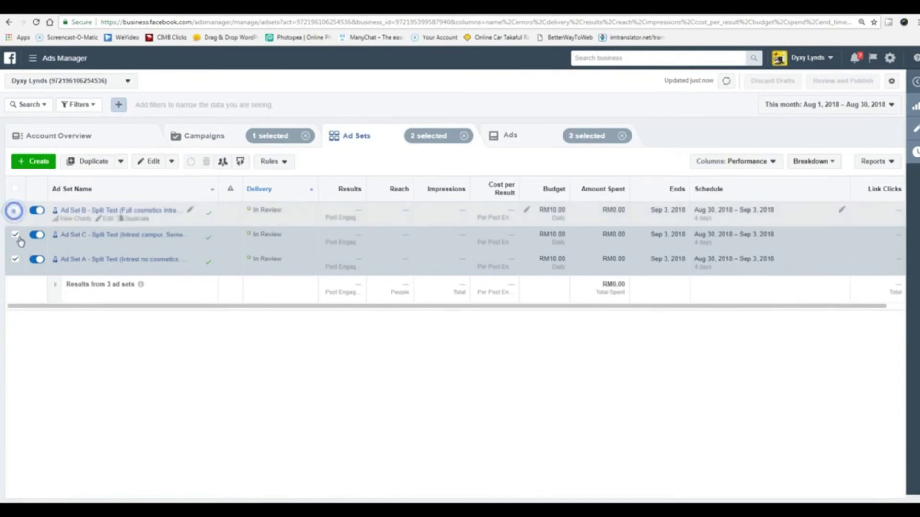
click(15, 235)
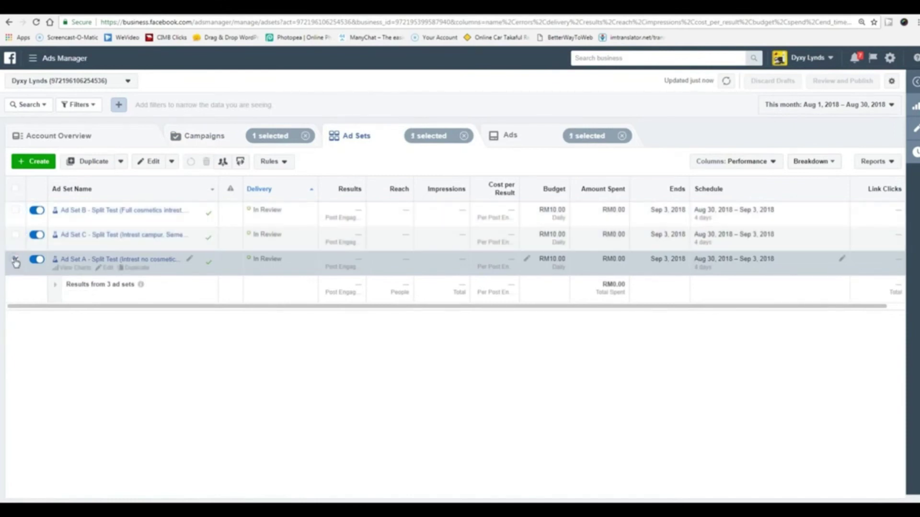
click(15, 259)
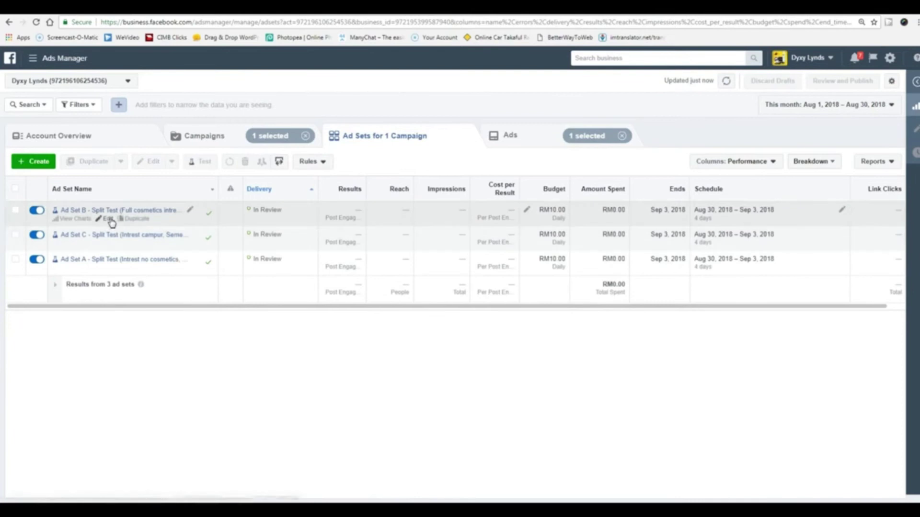